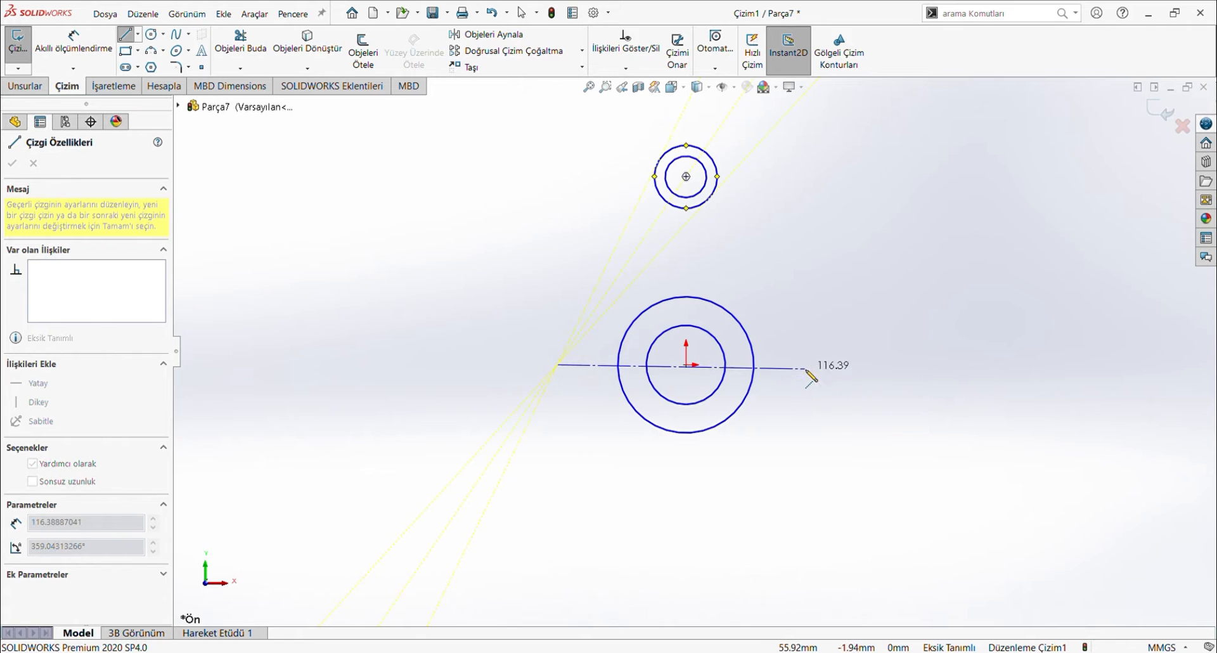
- Finish a horizontal centerline about 116 mm long through the origin, extending past both sides of the large concentric circles
click(811, 364)
key(Escape)
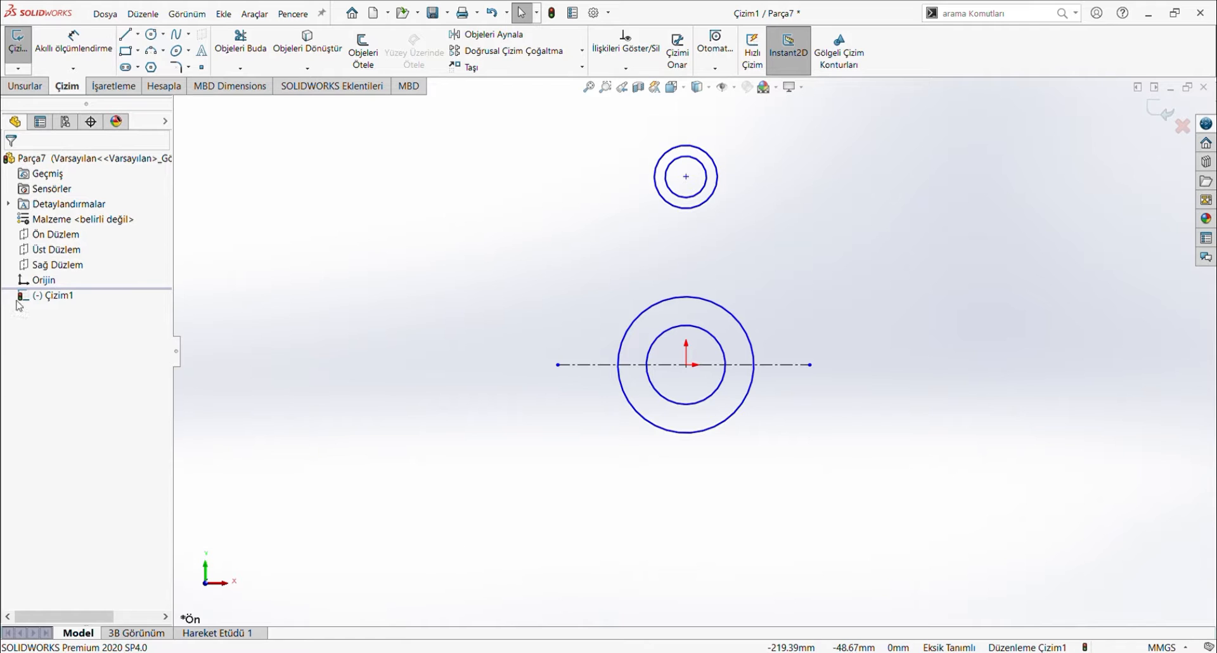
- Dimension the two concentric circles at the origin with diameters of 76 mm for the outer and 48 mm for the inner
click(74, 39)
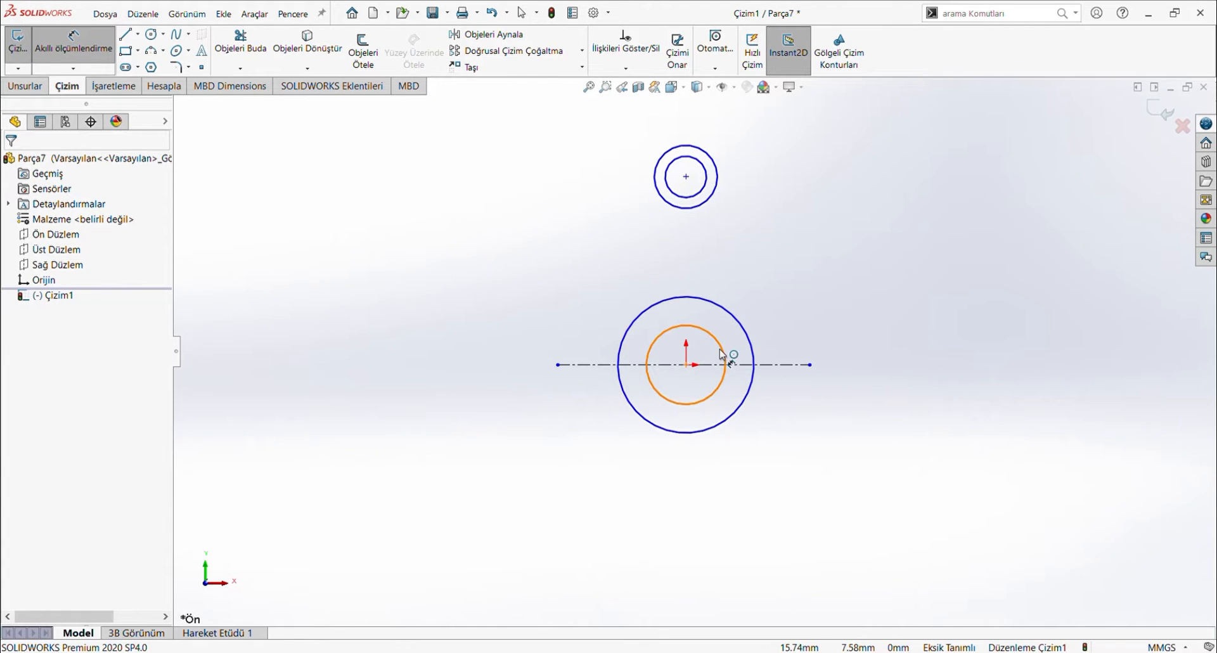
click(751, 341)
click(822, 304)
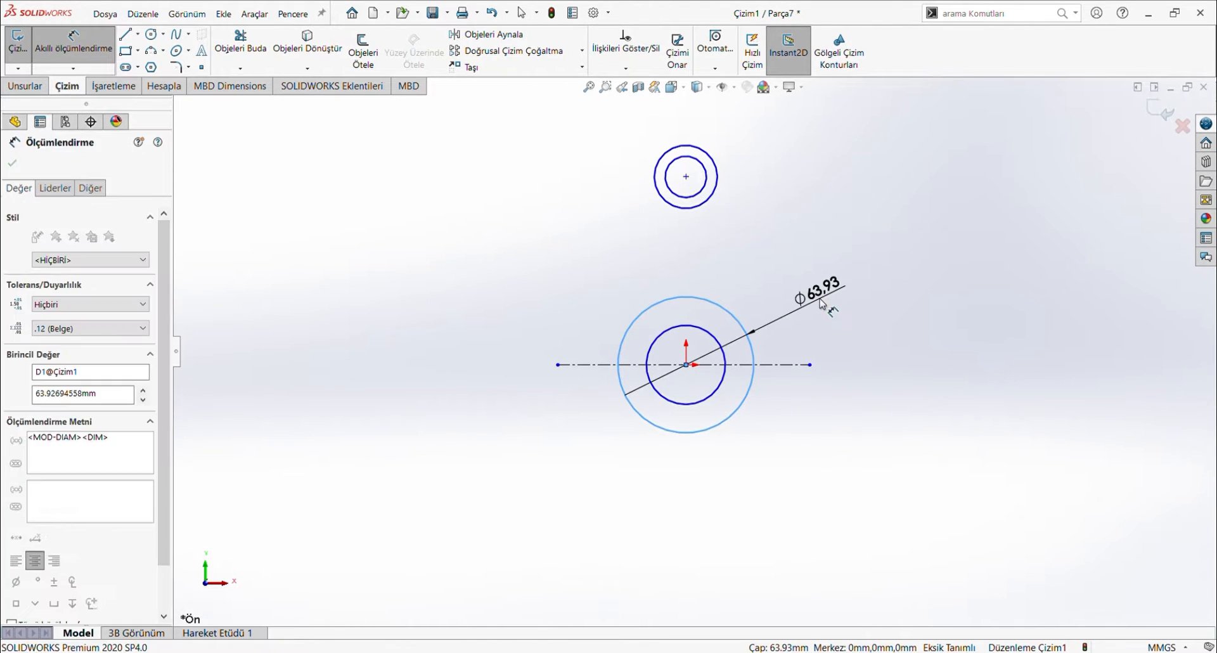
text(76)
key(Return)
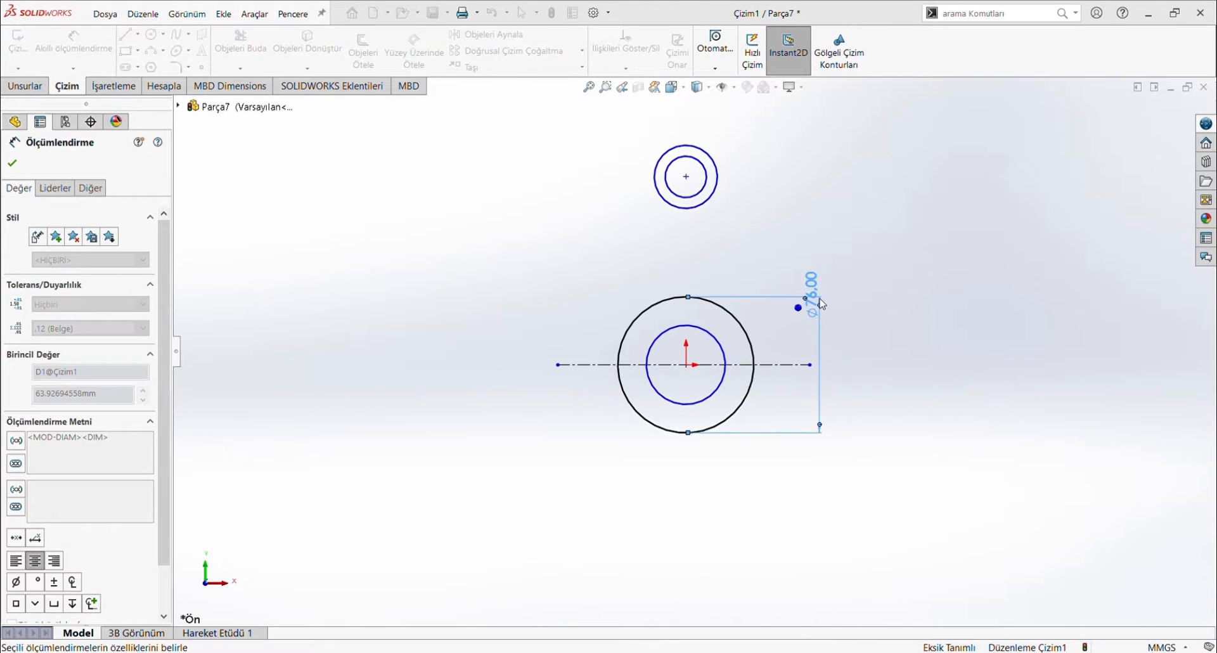
click(724, 353)
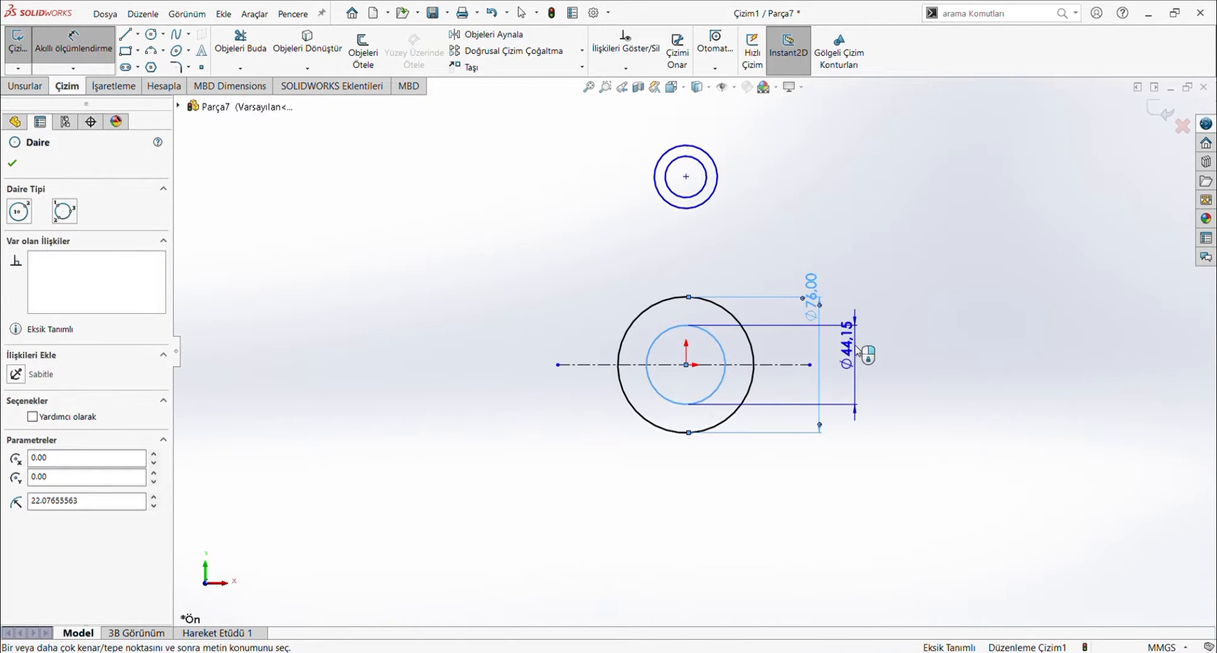
click(860, 325)
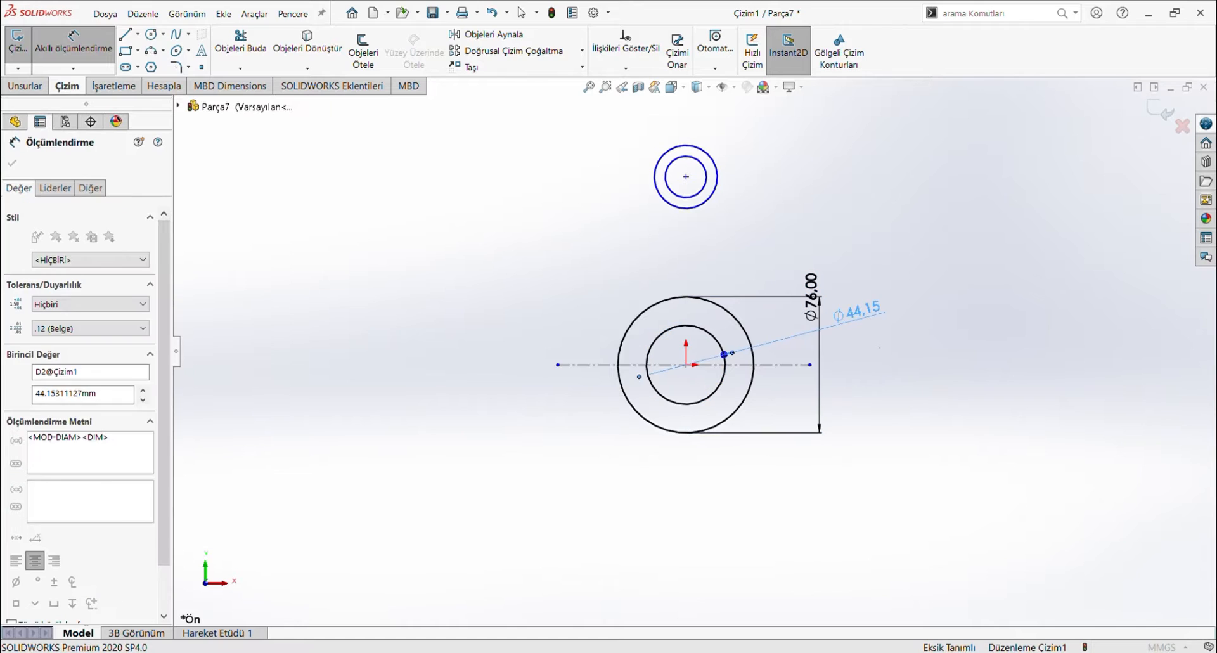
text(48)
key(Return)
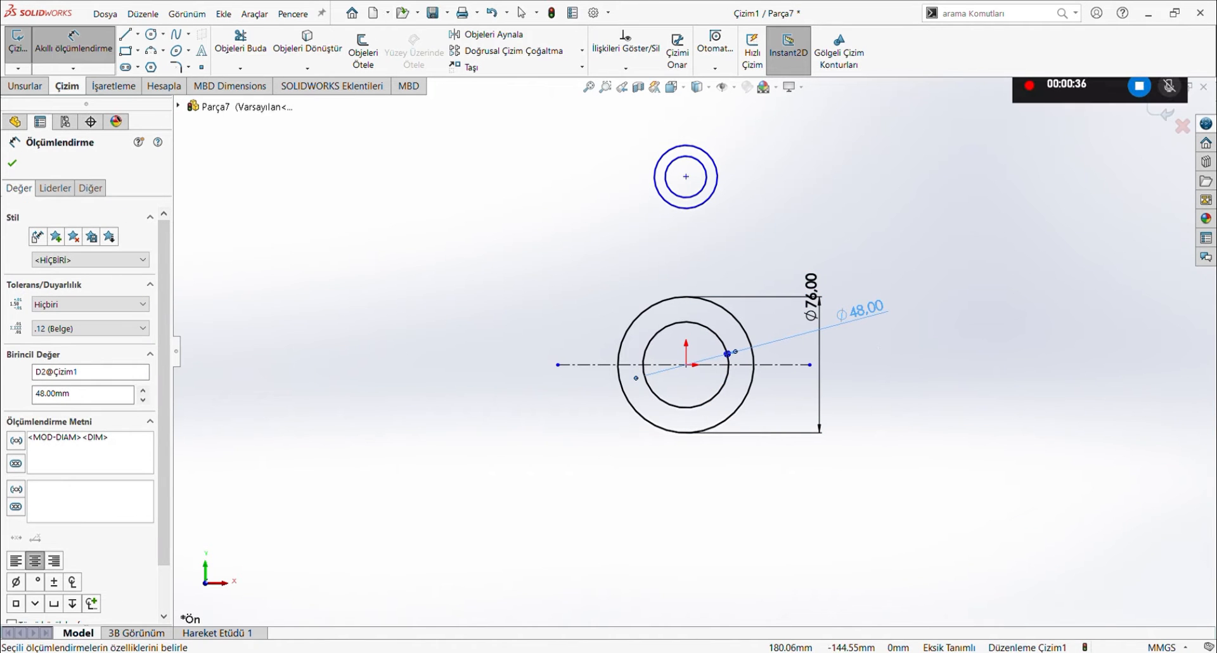
- Dimension the distance between the origin and the center of the upper small circles as 50 mm
click(689, 365)
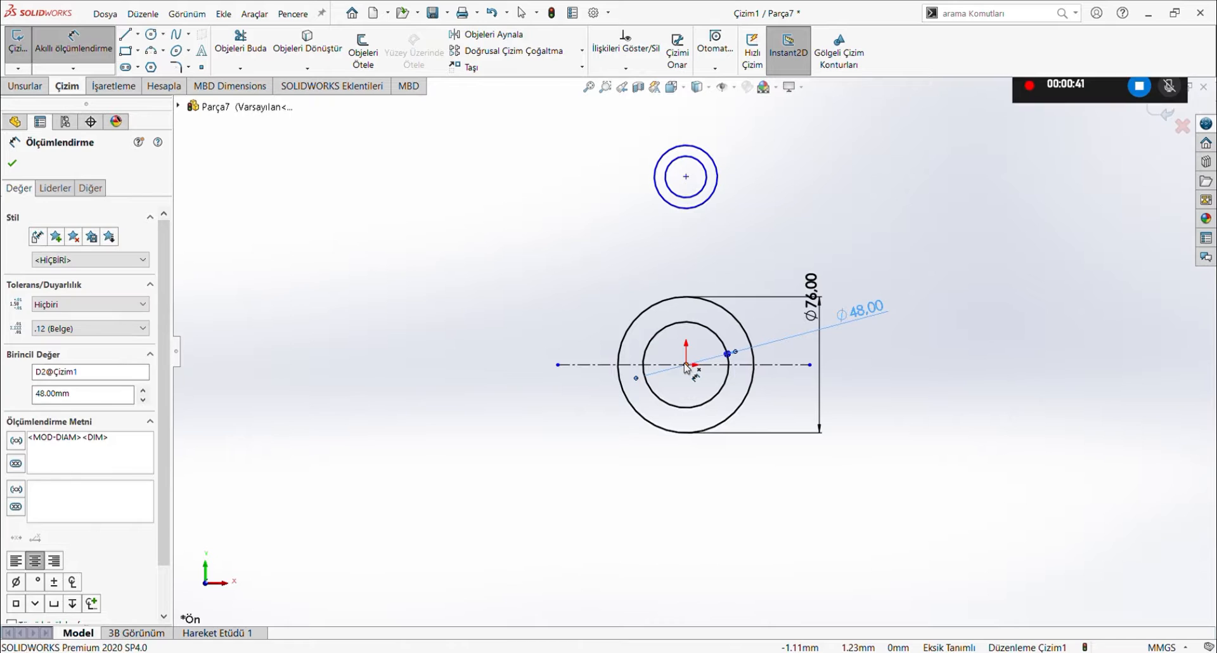
click(685, 177)
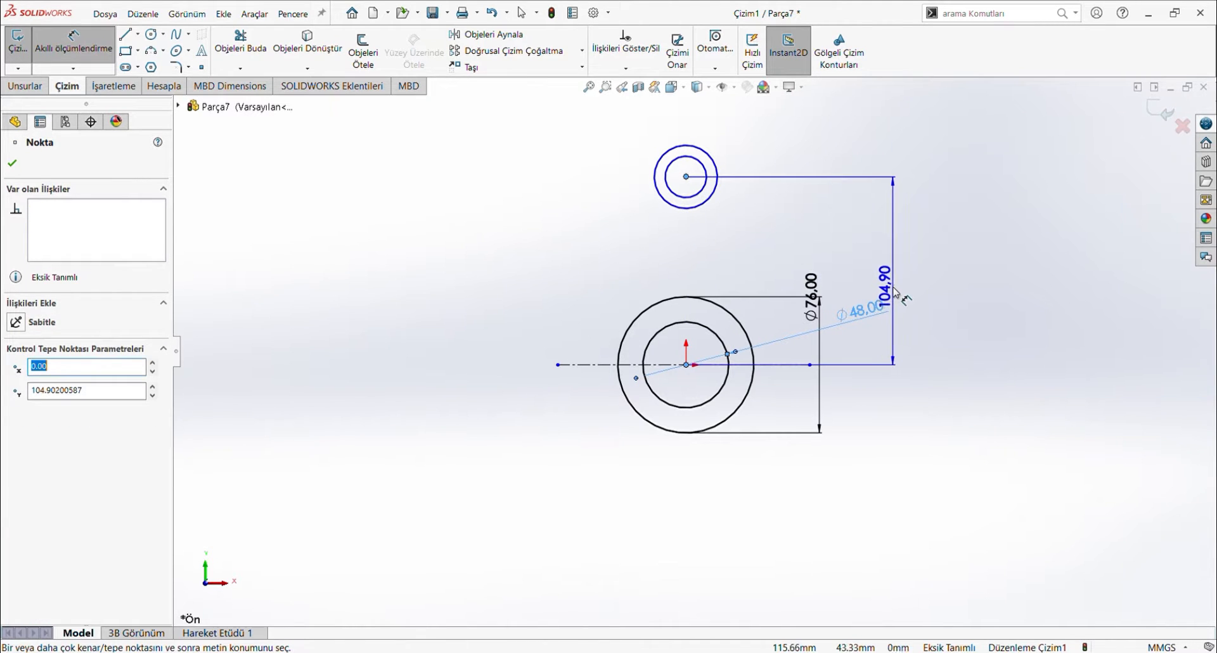
click(894, 281)
text(50)
key(Return)
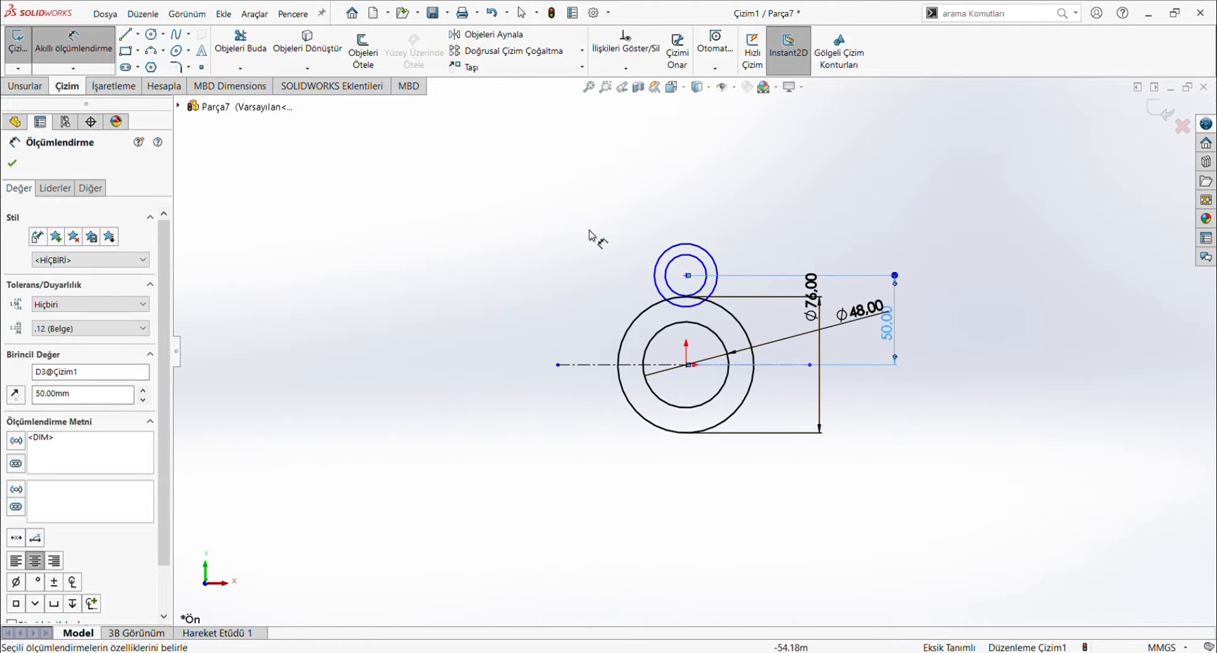
- Dimension the upper pair of circles with diameters of 24 mm for the inner and 40 mm for the outer
click(705, 260)
click(758, 215)
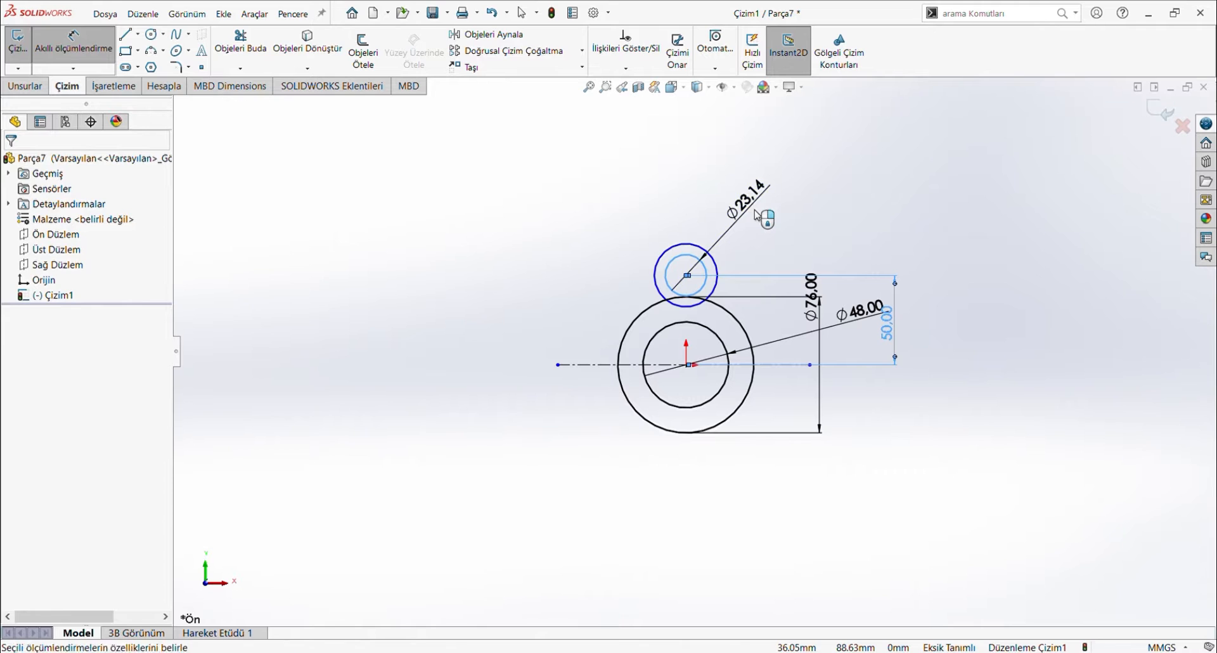
text(24)
key(Return)
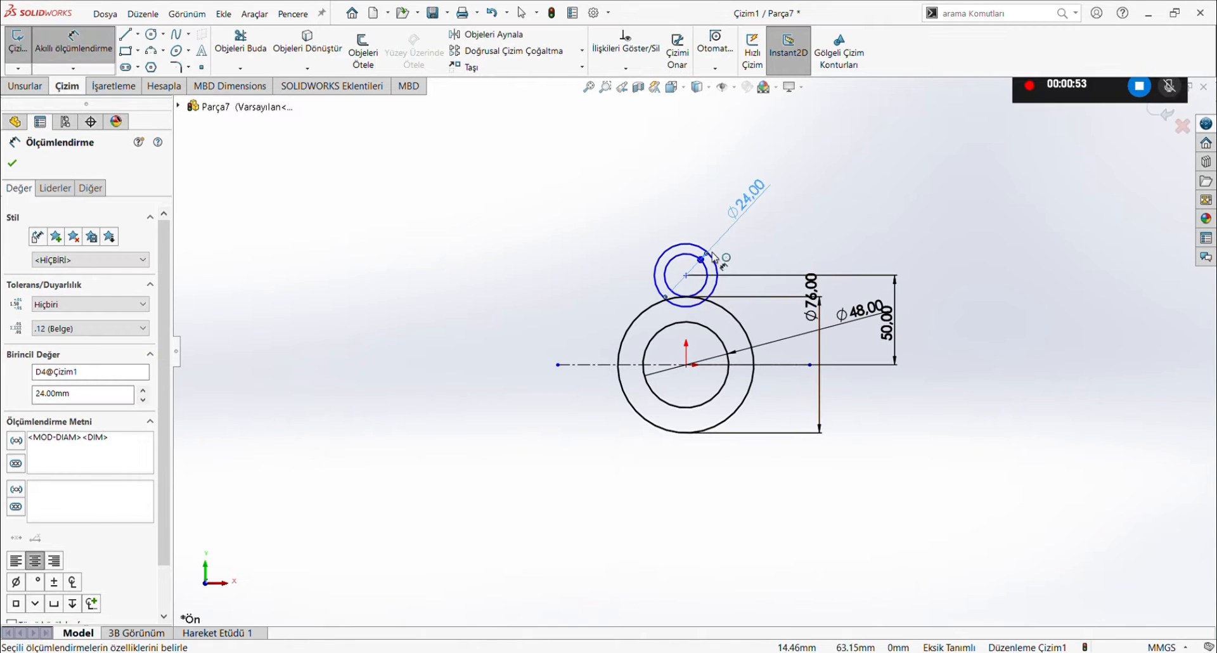
click(713, 256)
click(770, 204)
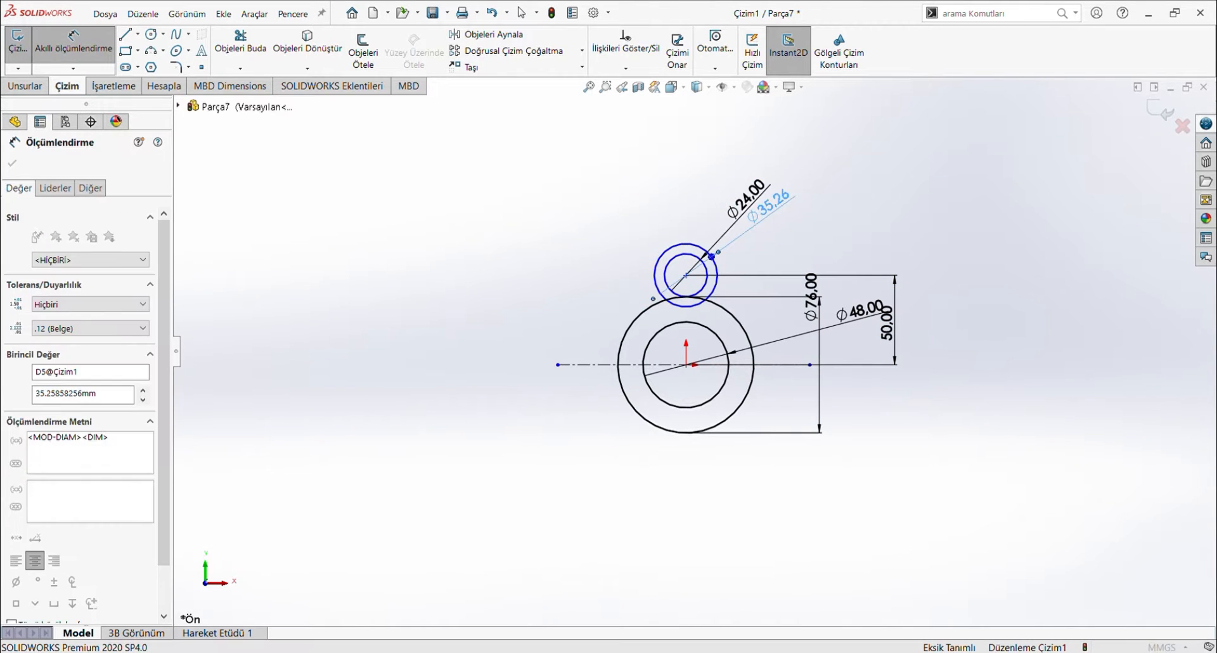
text(40)
key(Return)
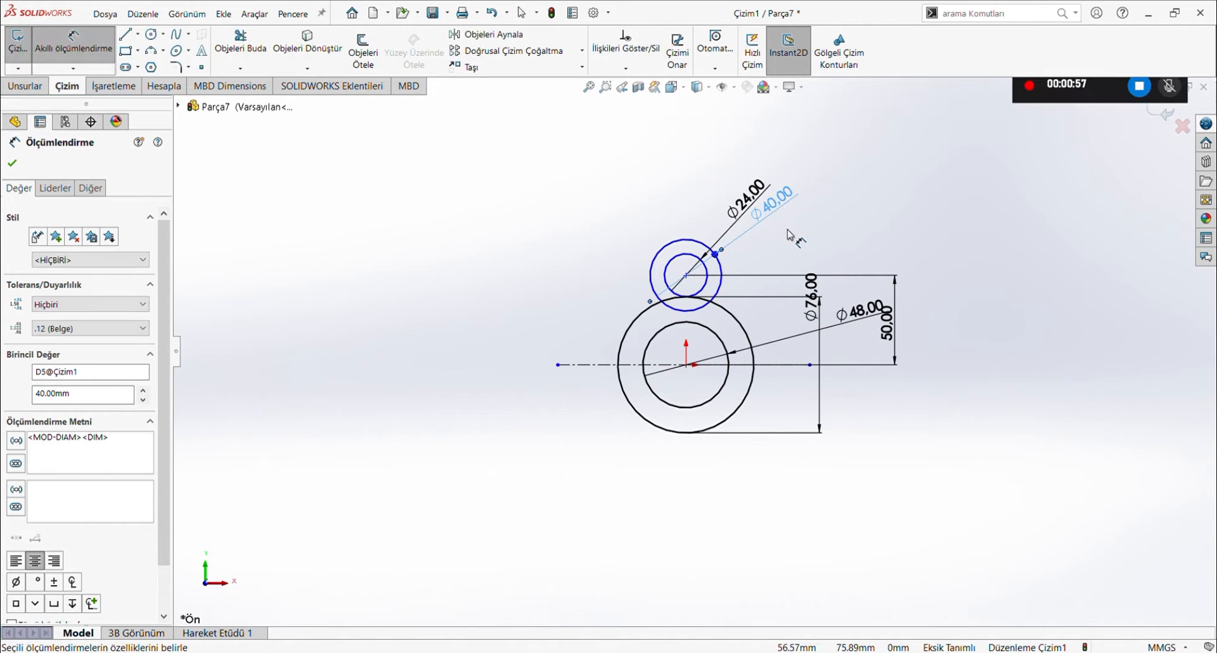
key(Escape)
- Trim the overlapping arcs where the 40 mm circle and the 76 mm circle cross, leaving one merged outline
click(241, 43)
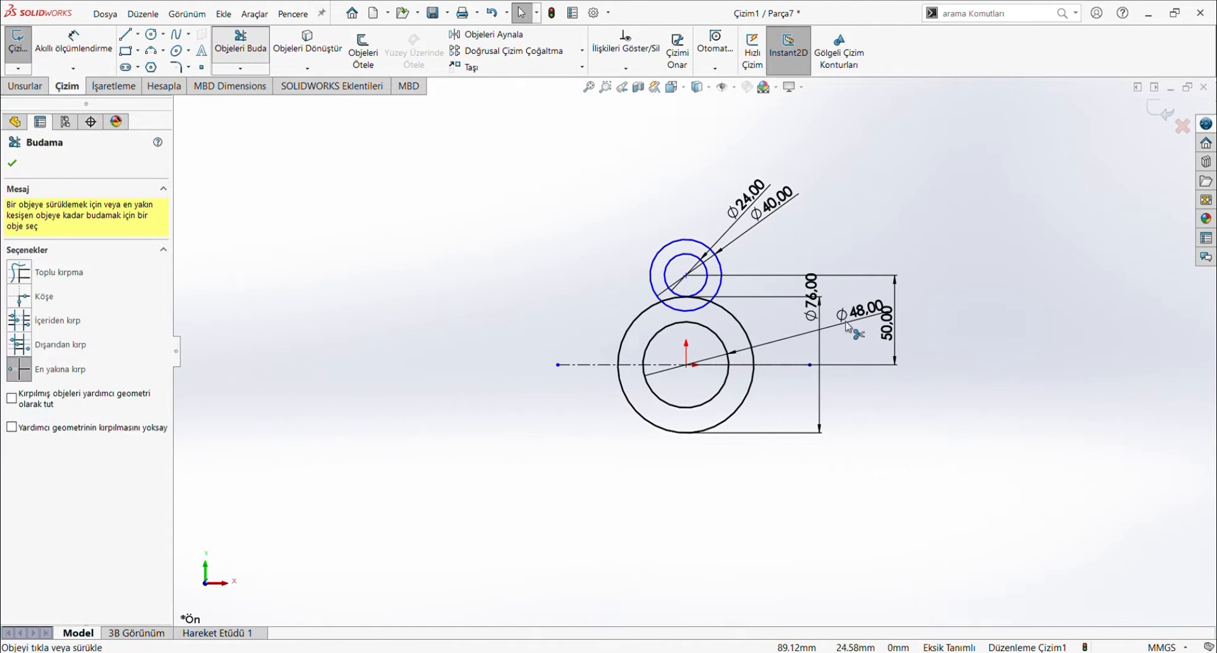
click(685, 310)
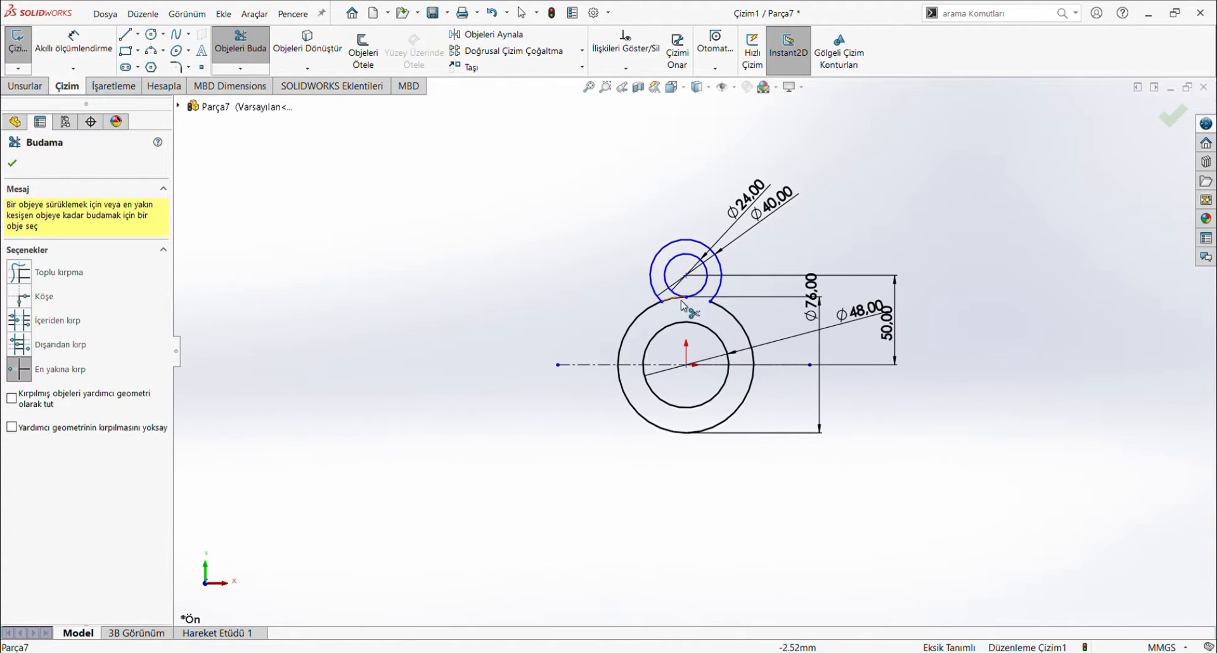
click(681, 304)
key(Escape)
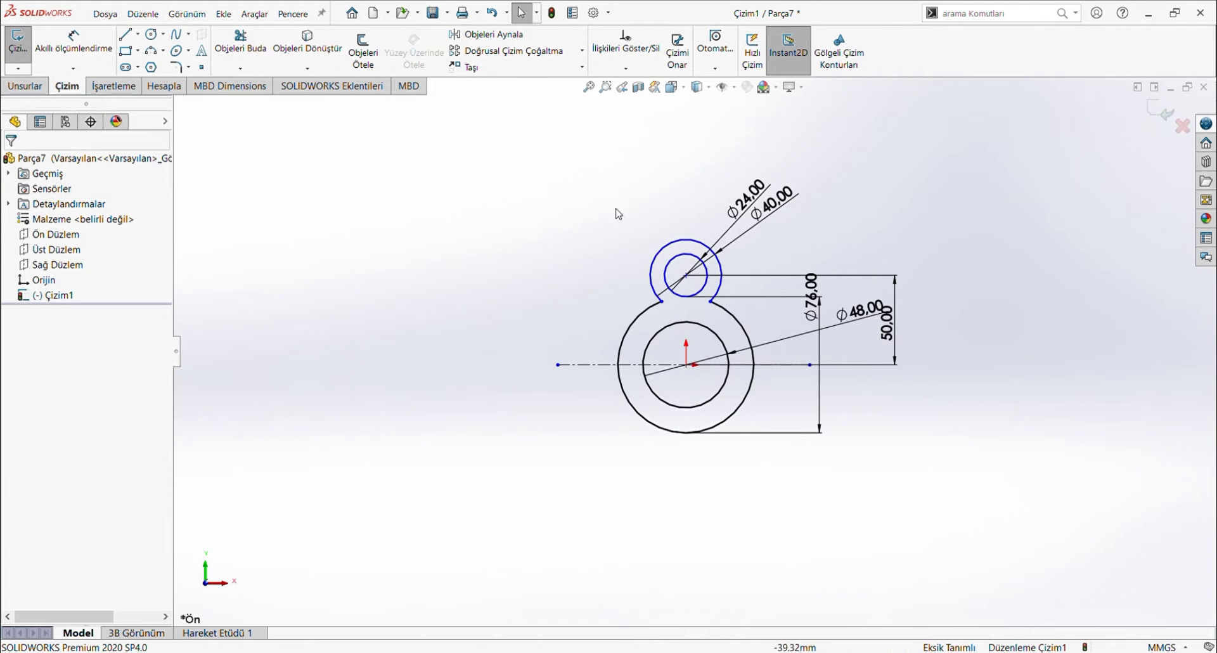
- Mirror the upper 40 mm arc and 24 mm circle about the horizontal centerline, and trim the large circle's segment inside the lower copy
click(488, 34)
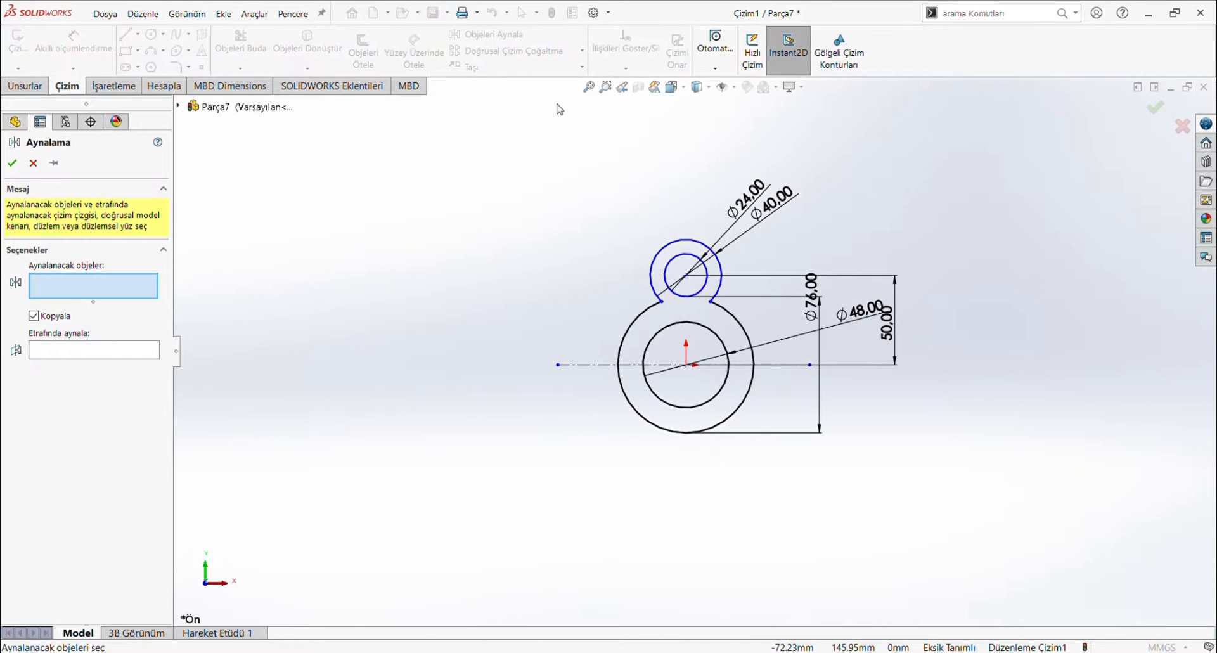
click(720, 267)
click(705, 268)
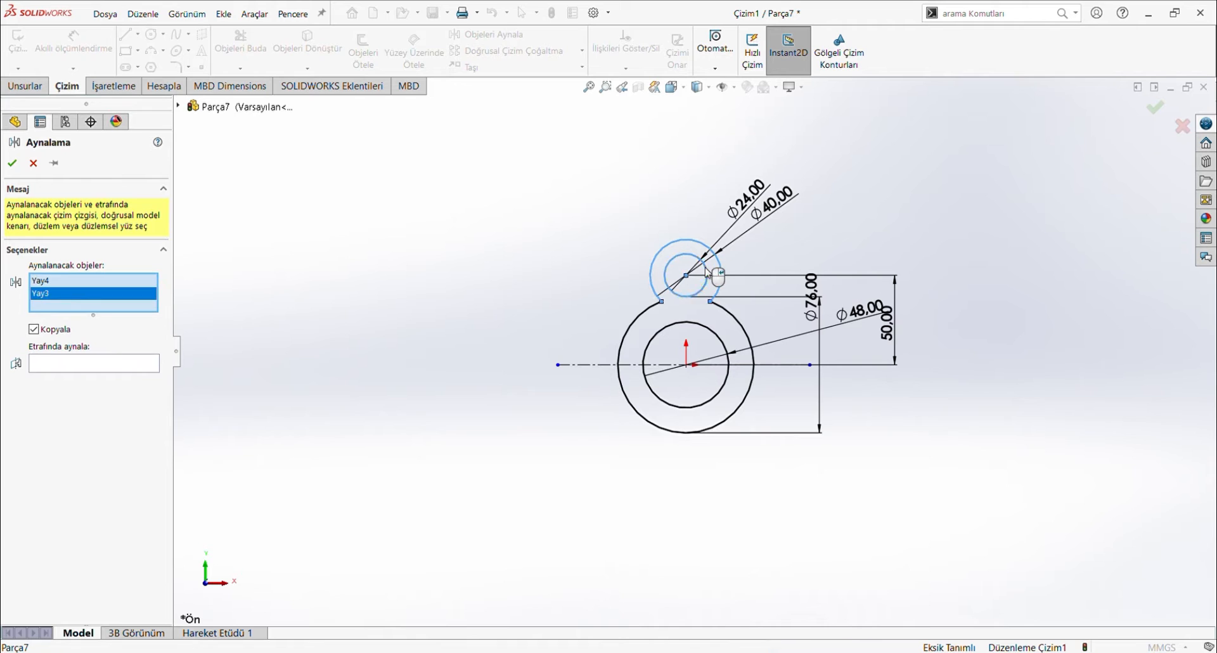
click(70, 363)
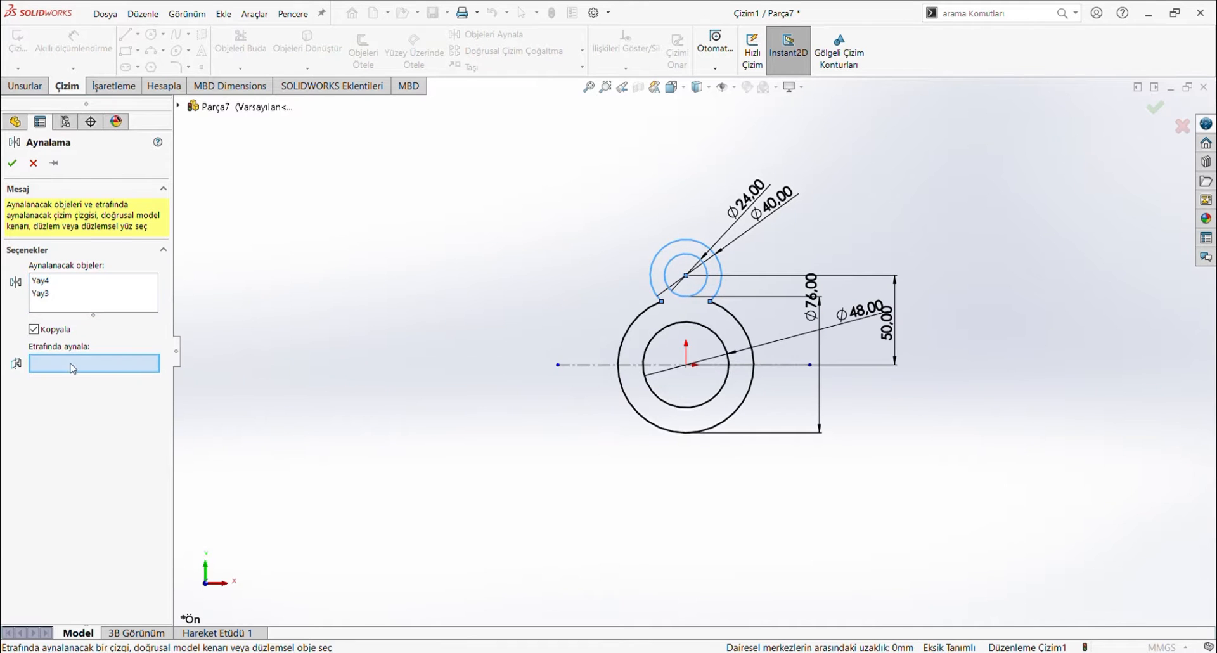
click(653, 366)
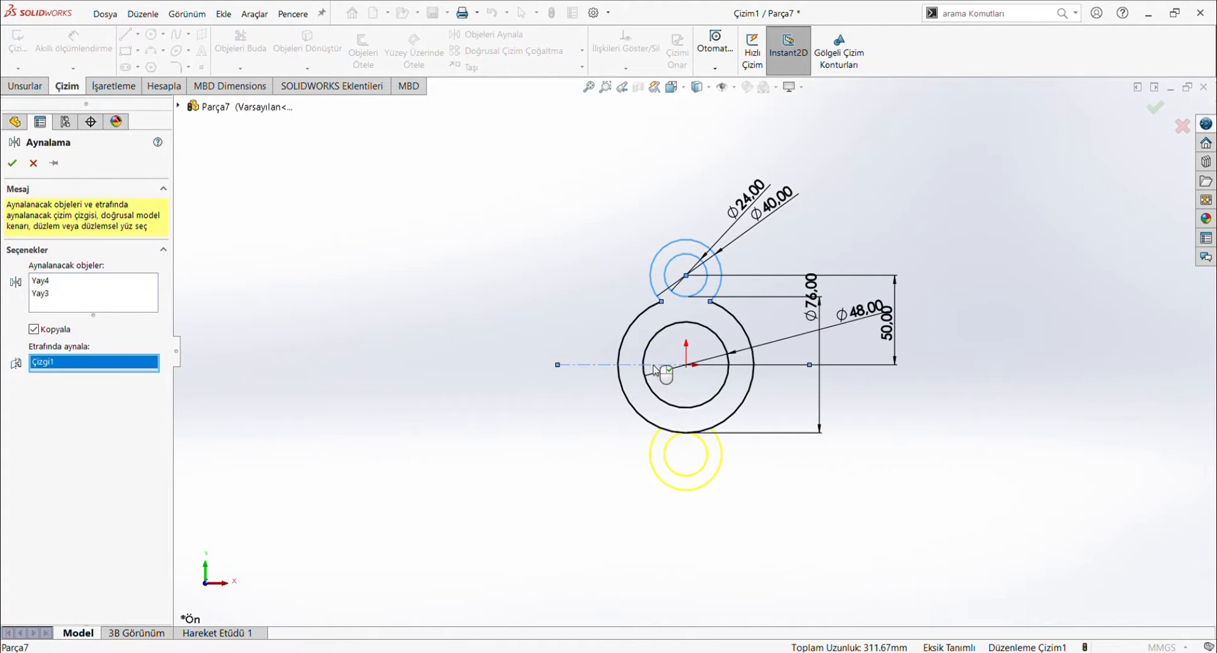
click(11, 164)
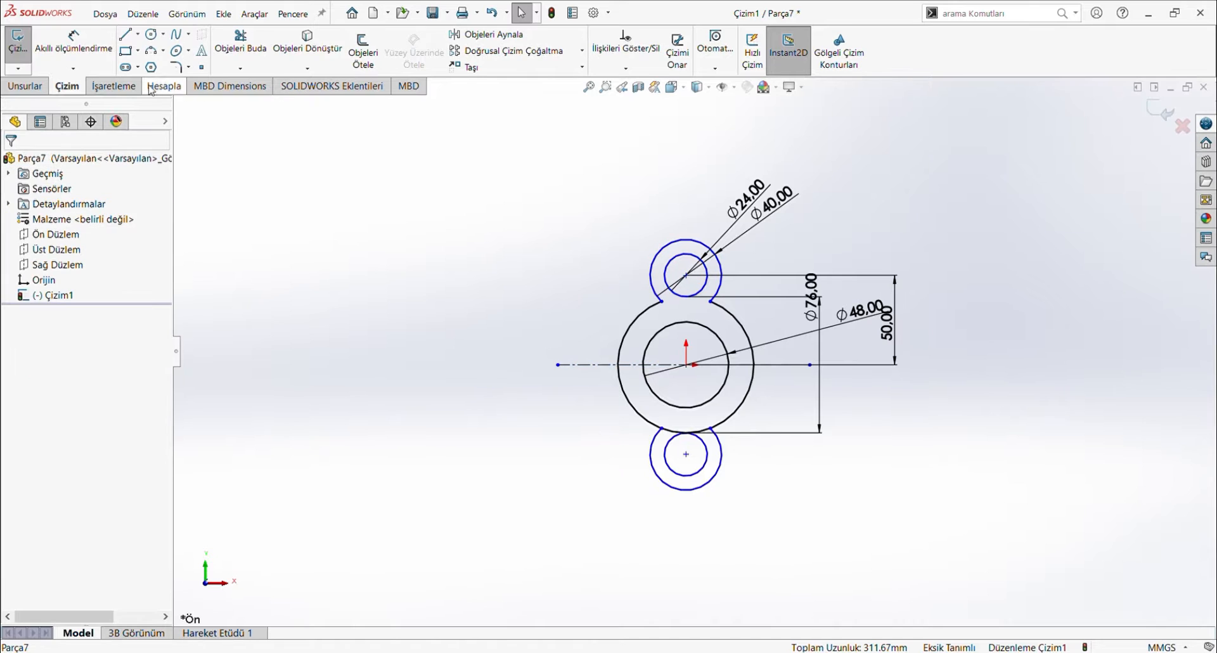
click(241, 46)
click(698, 434)
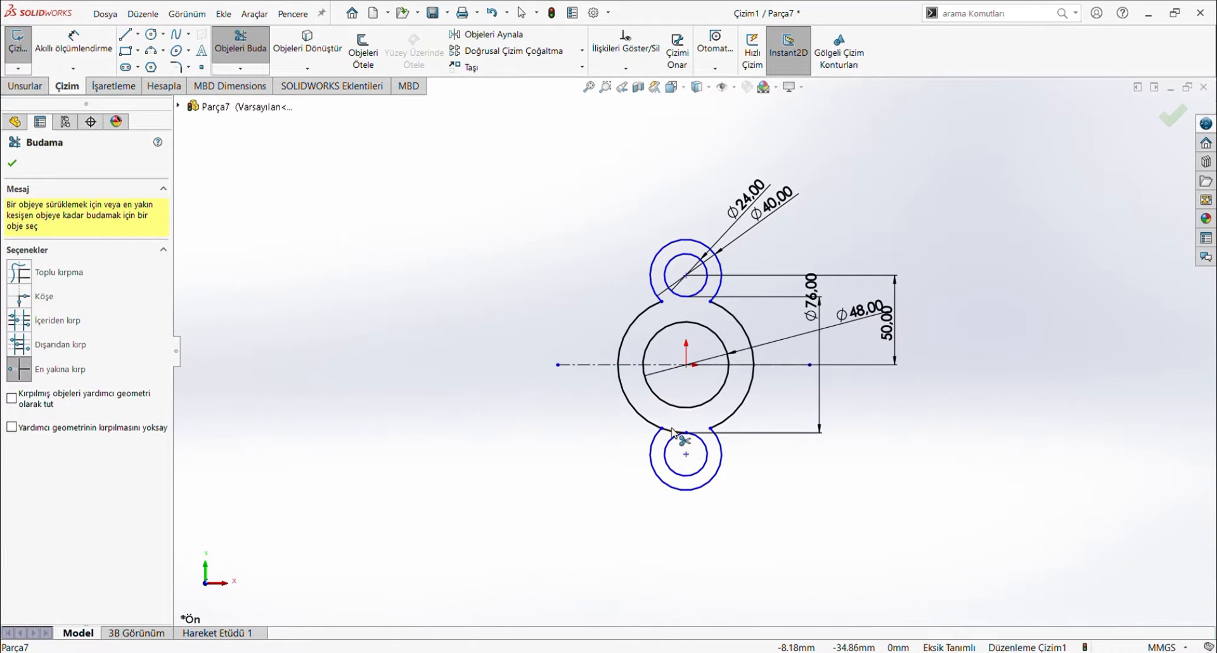
- Draw a three-point arc of about 6.3 mm radius bridging the upper lobe and the large circle at their left junction
click(159, 51)
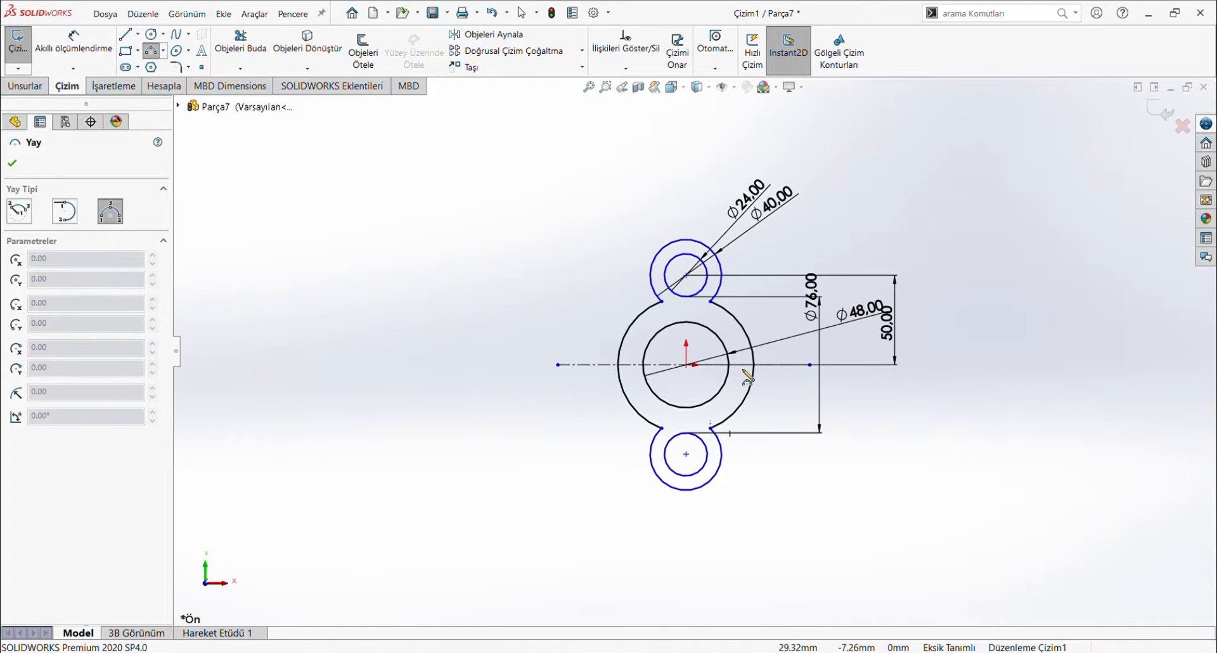
click(655, 298)
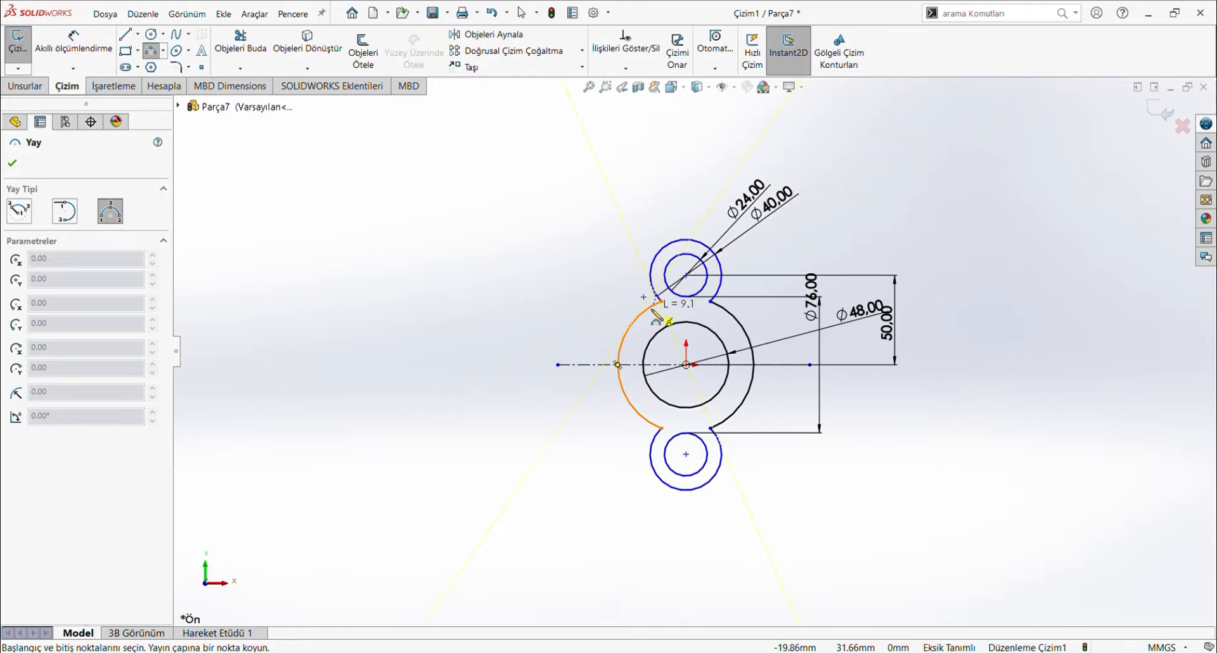
click(652, 308)
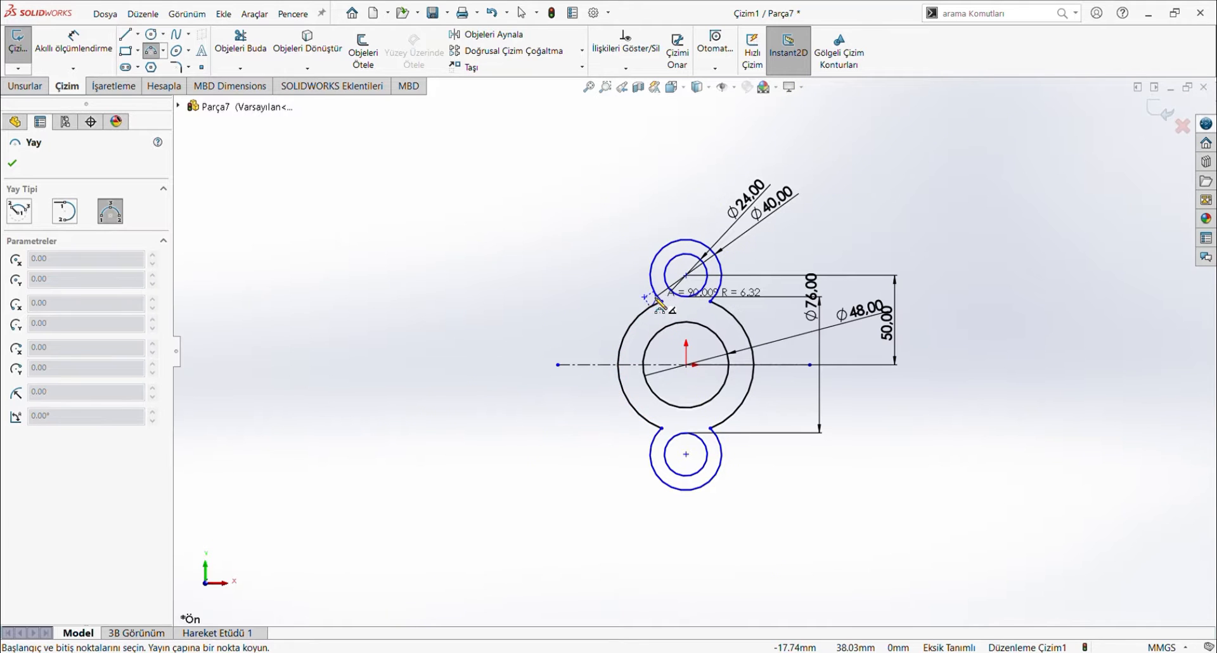
scroll(652, 308, down, 3)
scroll(663, 311, down, 3)
scroll(672, 320, up, 3)
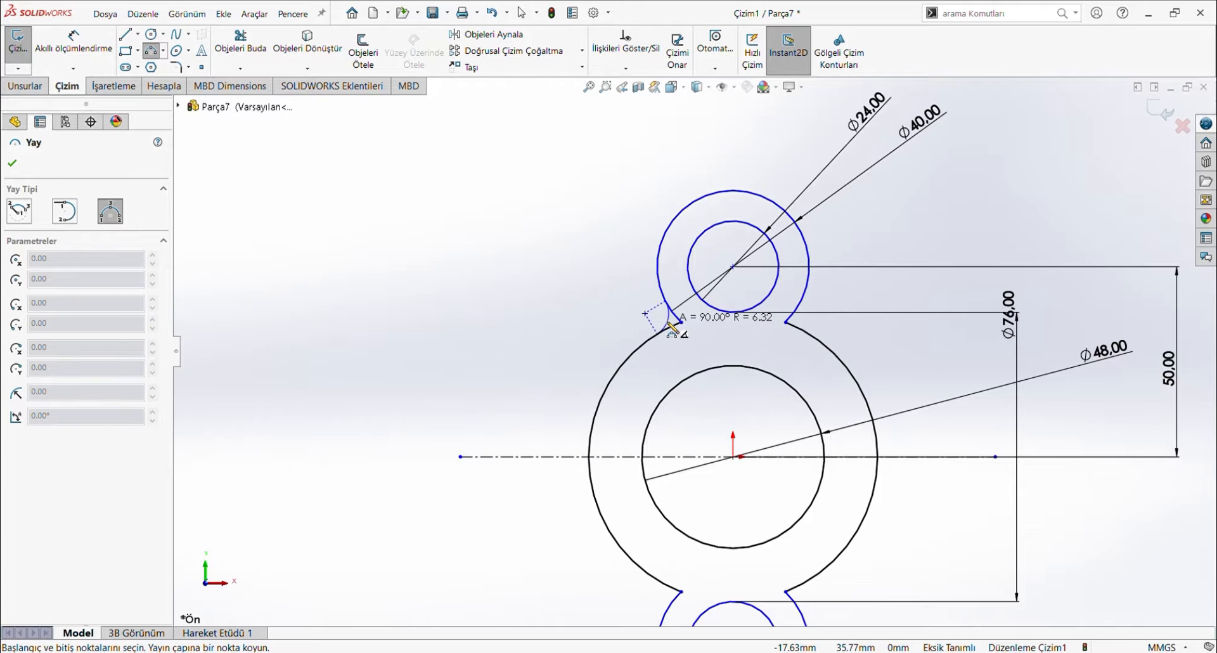
click(668, 323)
- Dimension the bridging arc's radius as 25 mm
click(81, 60)
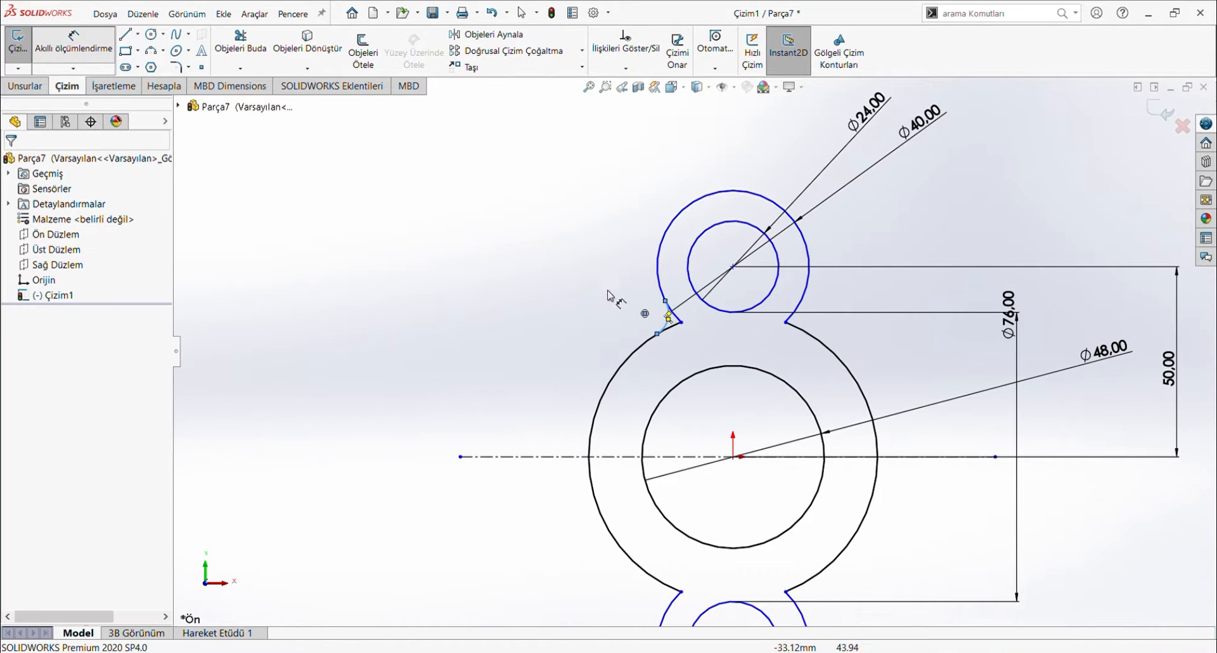
click(669, 317)
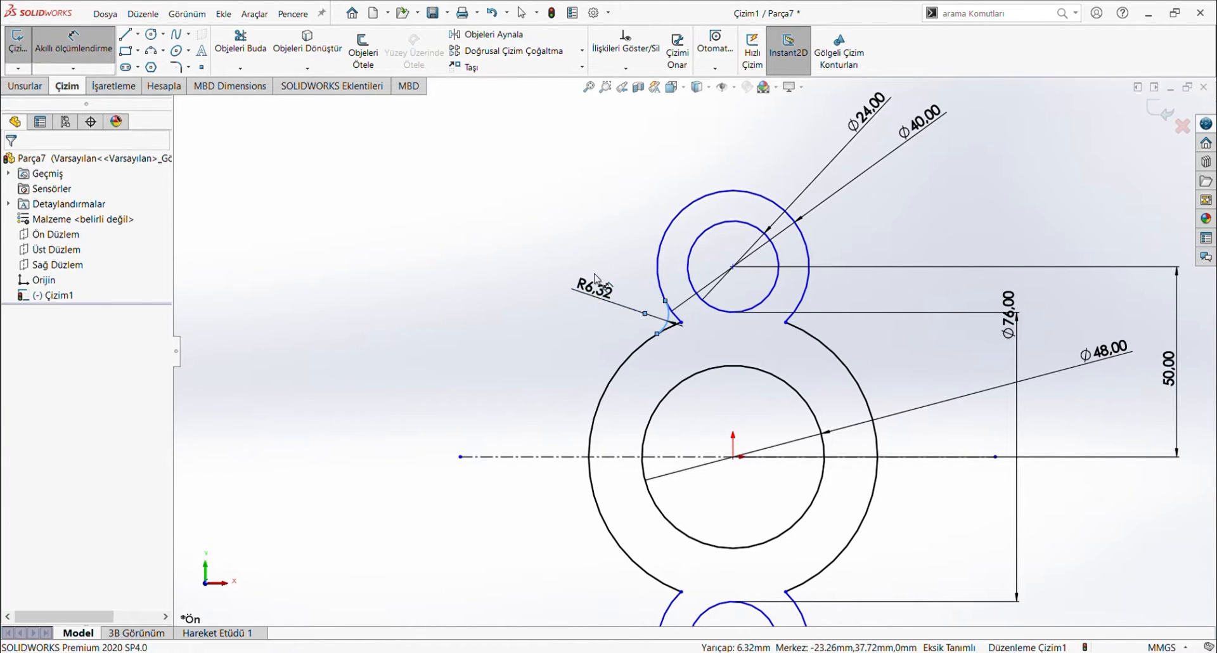
click(596, 278)
text(25)
key(Return)
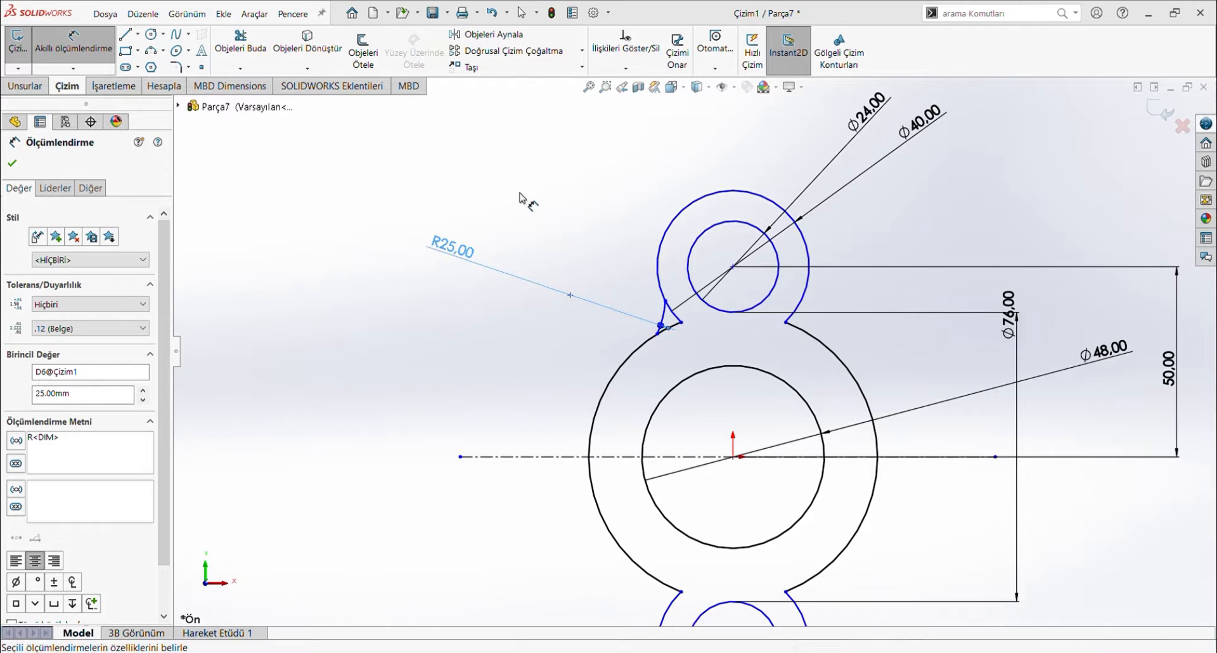
key(Escape)
- Make the 25 mm radius arc tangent to the outer arc of the upper lobe
click(663, 317)
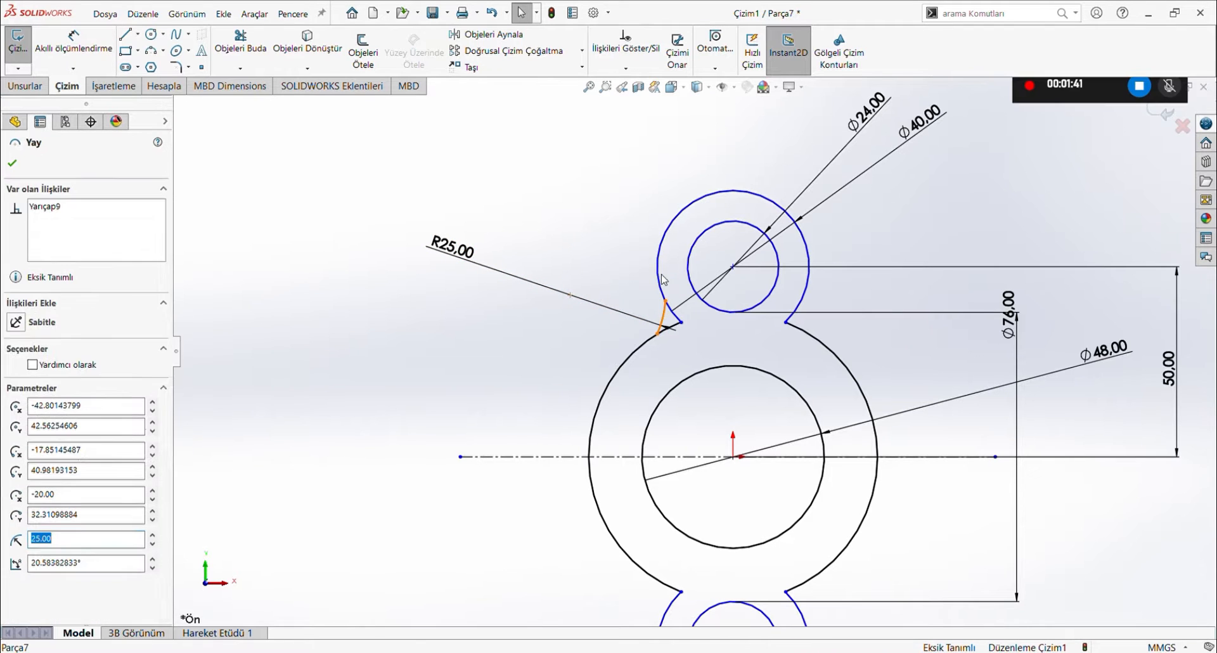
ctrl+click(660, 282)
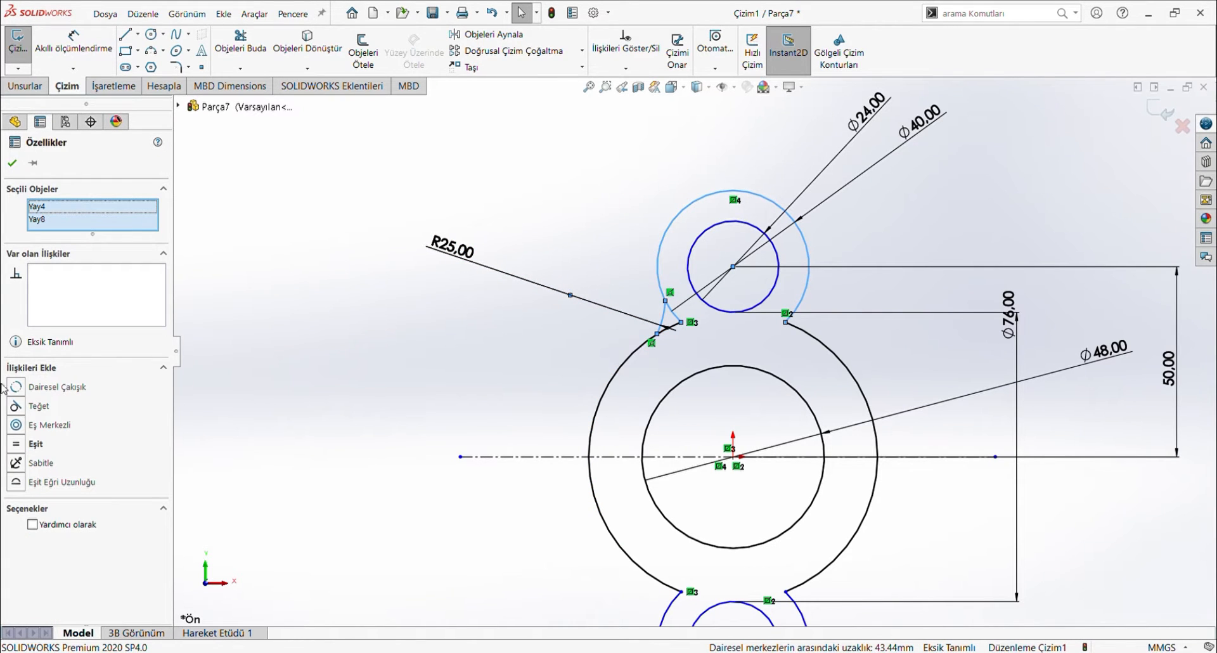
click(23, 409)
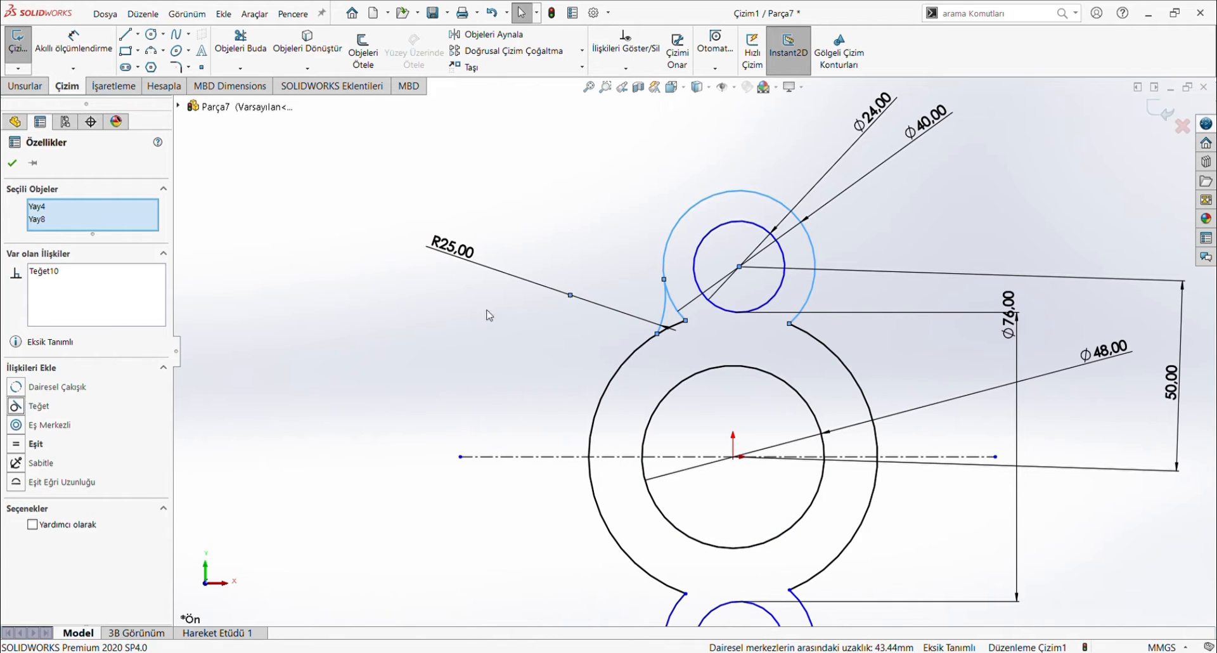
click(380, 329)
- Align the upper lobe's centre vertically with the origin
click(739, 266)
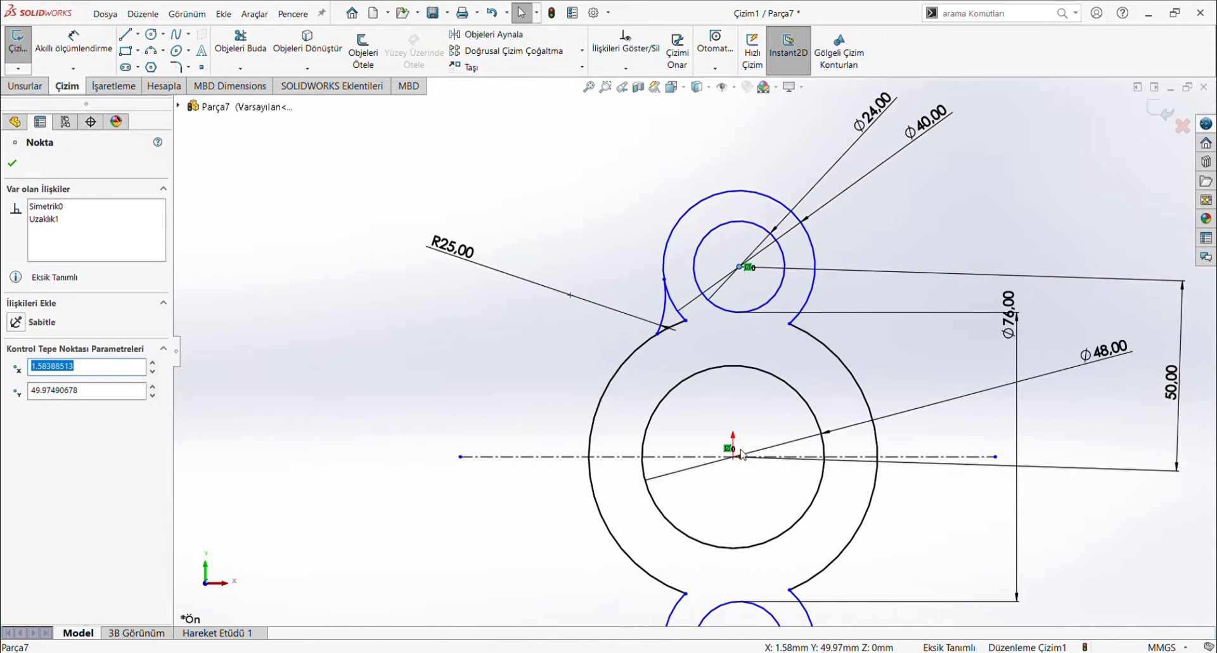
ctrl+click(733, 456)
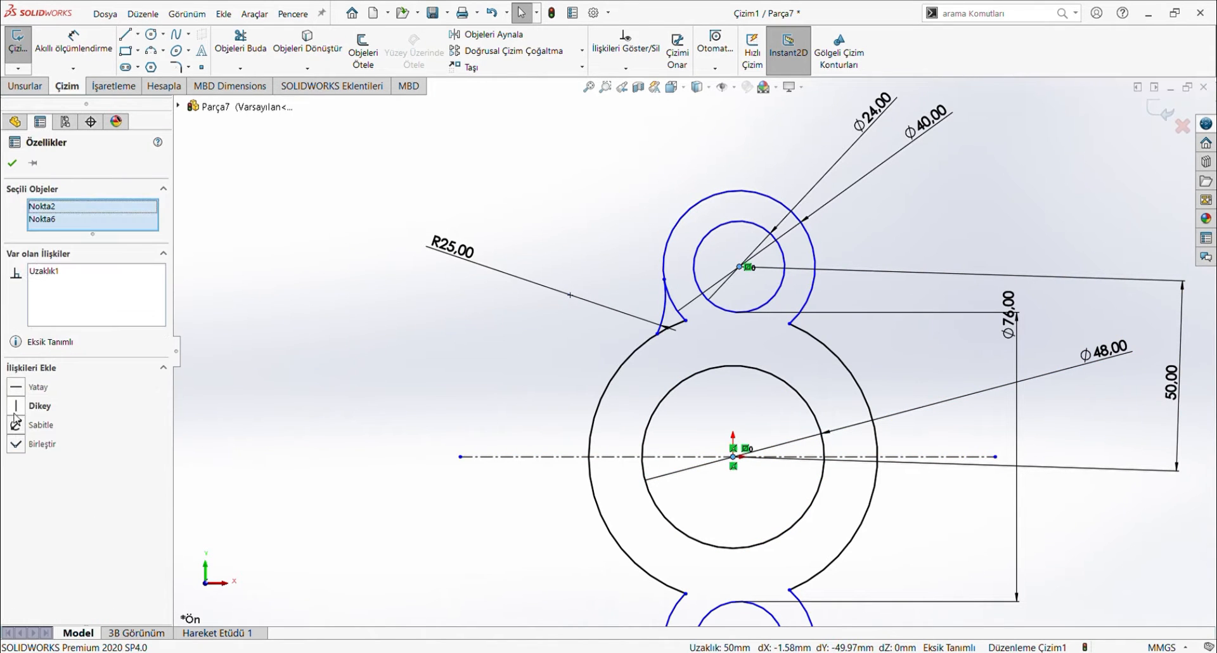
click(19, 406)
click(364, 298)
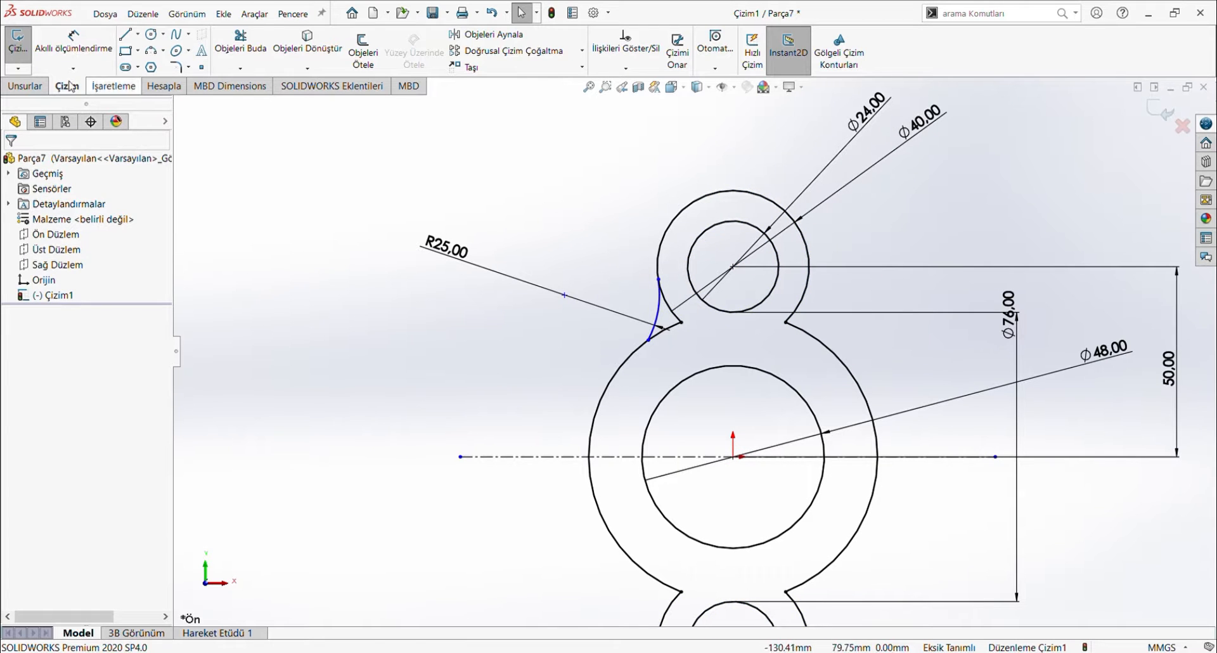
- Make the 25 mm radius arc tangent to the large circle's left arc
click(630, 352)
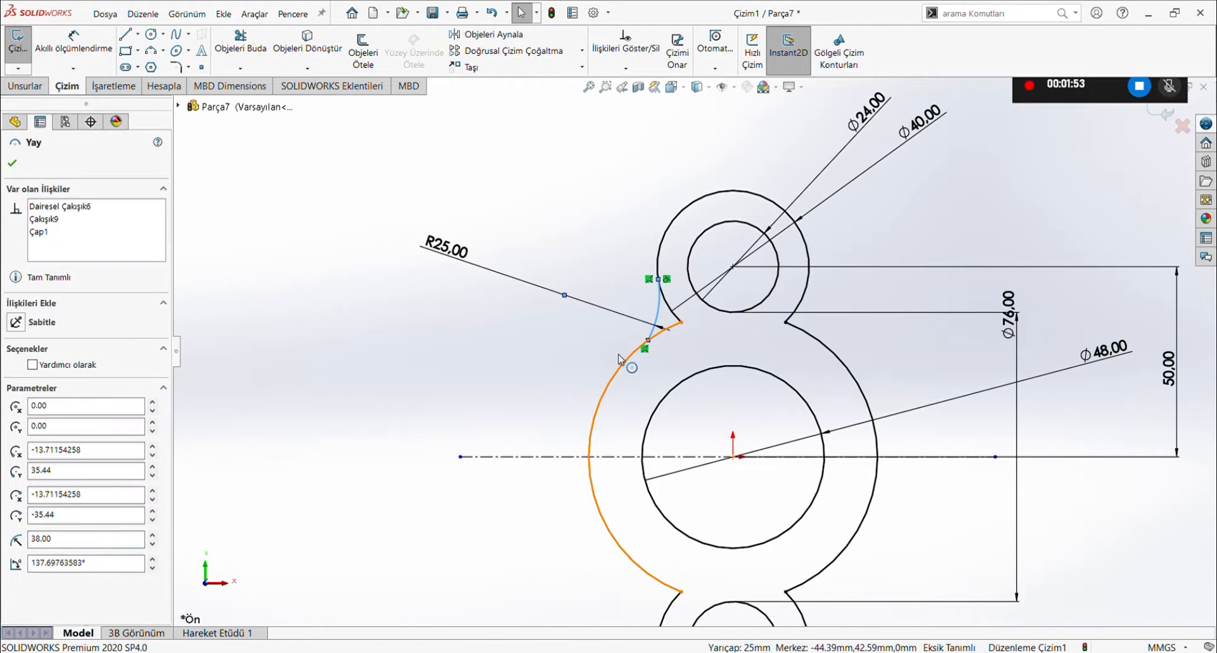
ctrl+click(618, 355)
click(23, 408)
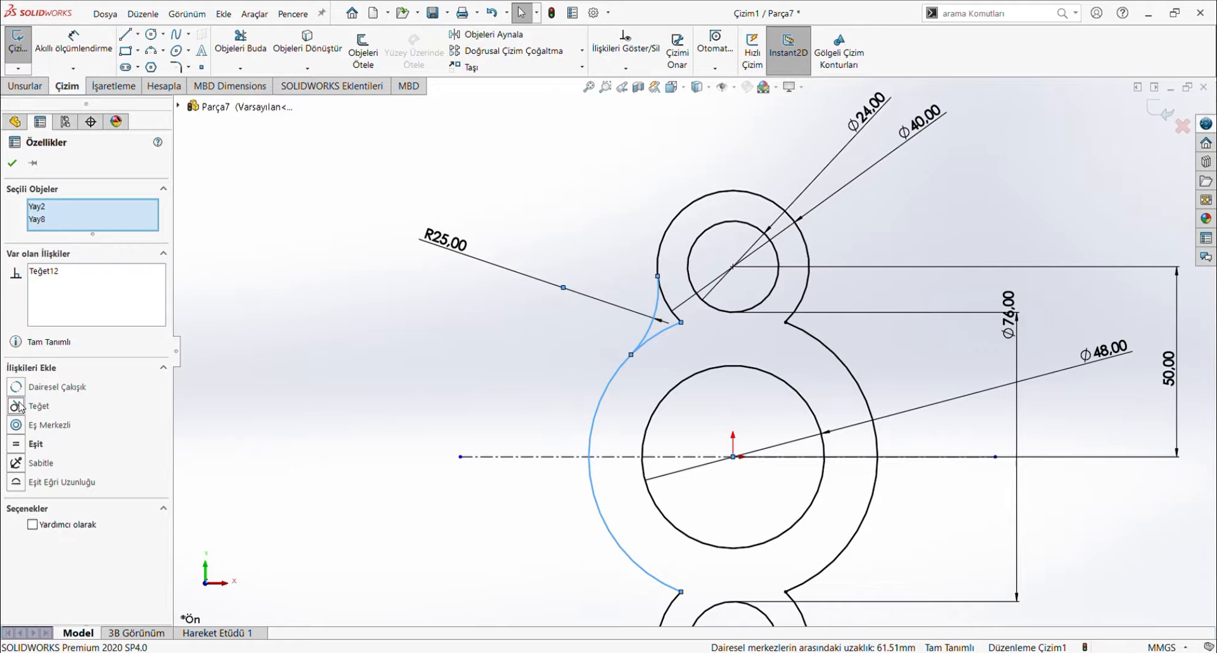
click(353, 389)
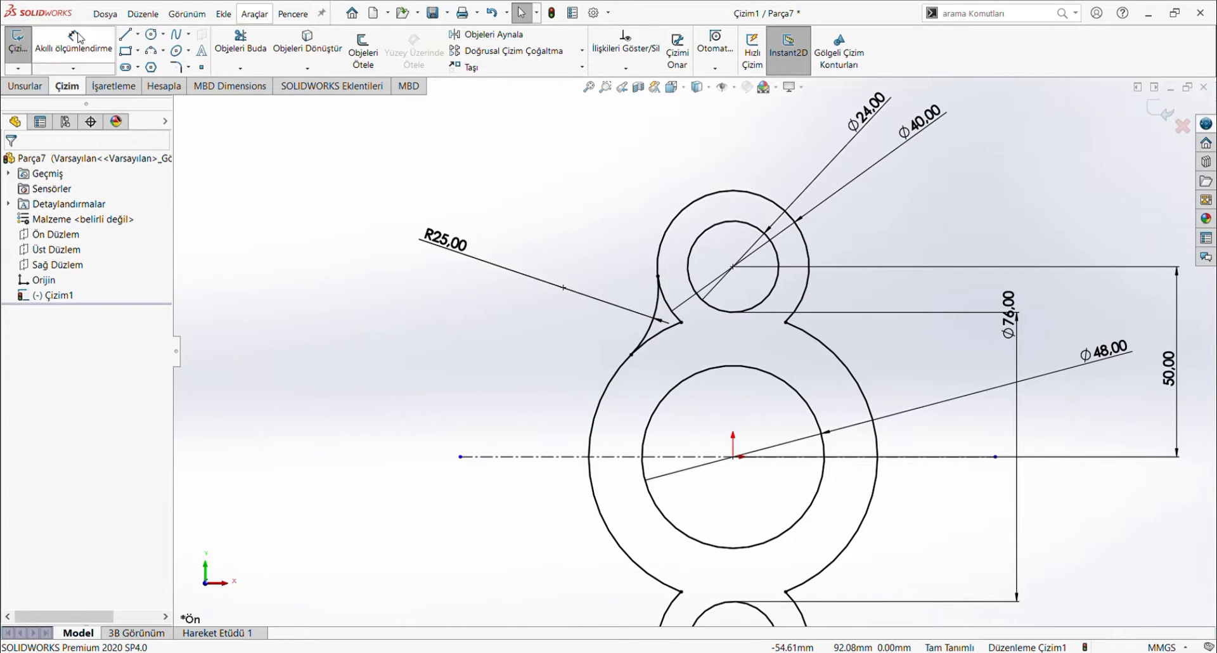
- Draw a vertical construction line from the upper lobe's centre to the lower lobe's centre
click(127, 35)
scroll(658, 331, up, 3)
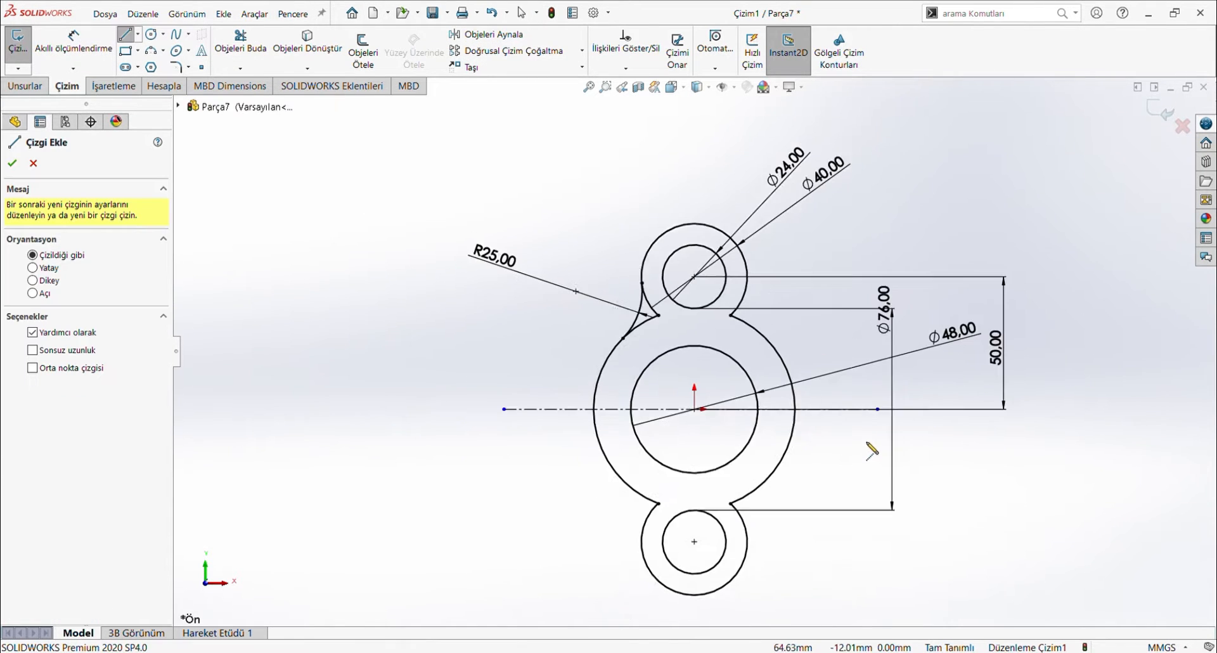
click(694, 298)
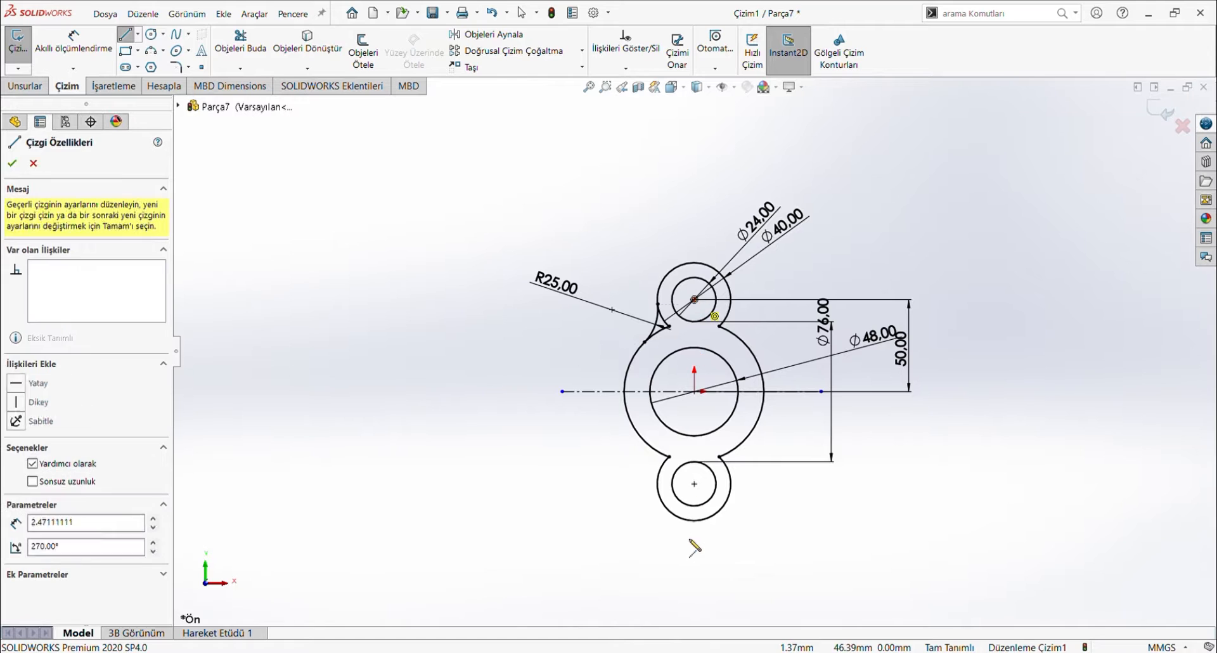
click(694, 484)
key(Escape)
scroll(695, 346, up, 1)
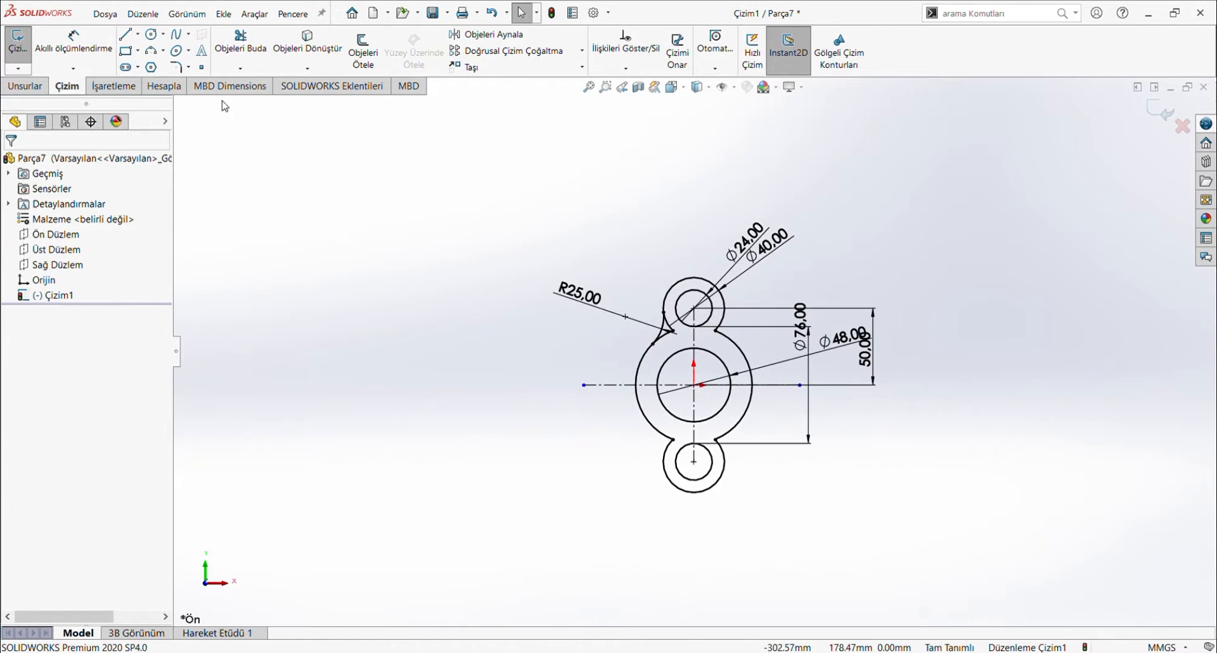
- Trim the leftover lobe and large-circle segments inside the 25 mm arc at the upper left junction
click(240, 44)
scroll(592, 339, down, 2)
click(705, 325)
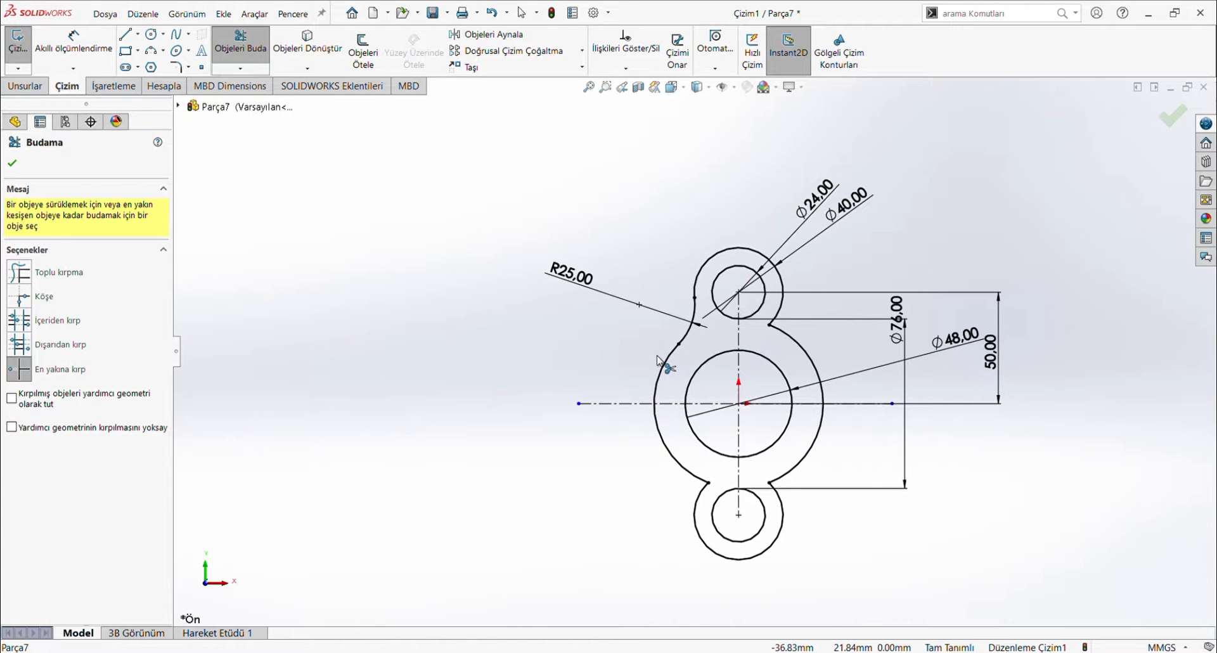
key(Escape)
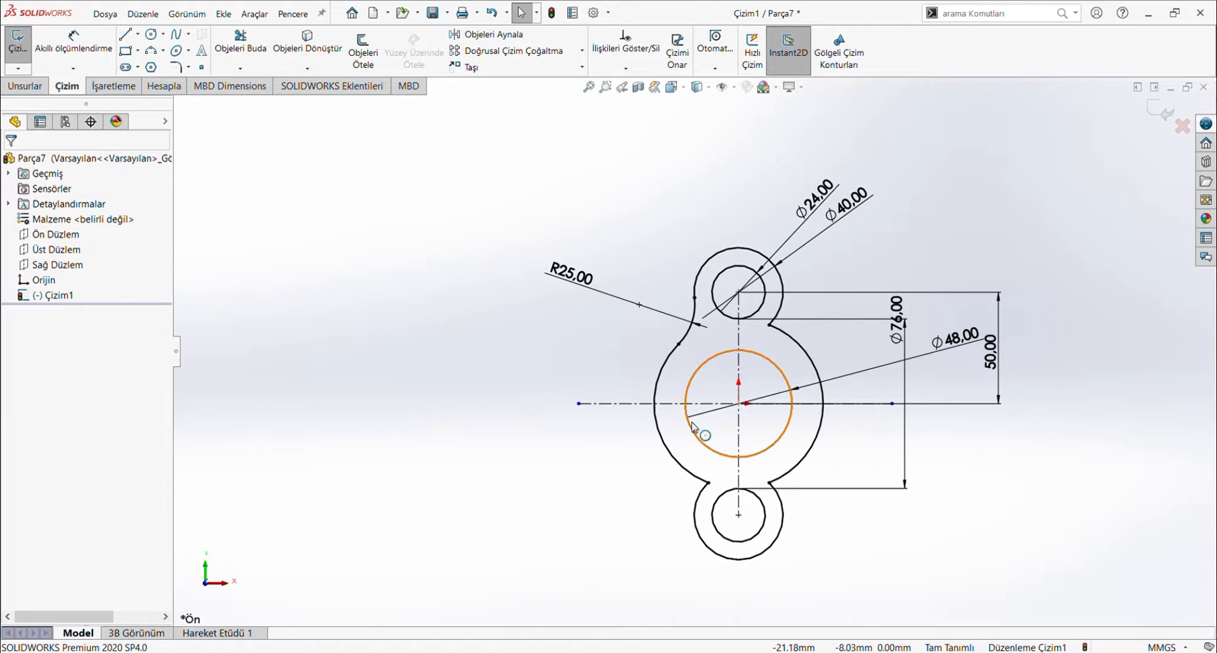
- Mirror the 25 mm radius arc about the vertical centerline to the upper right junction
click(687, 325)
click(546, 35)
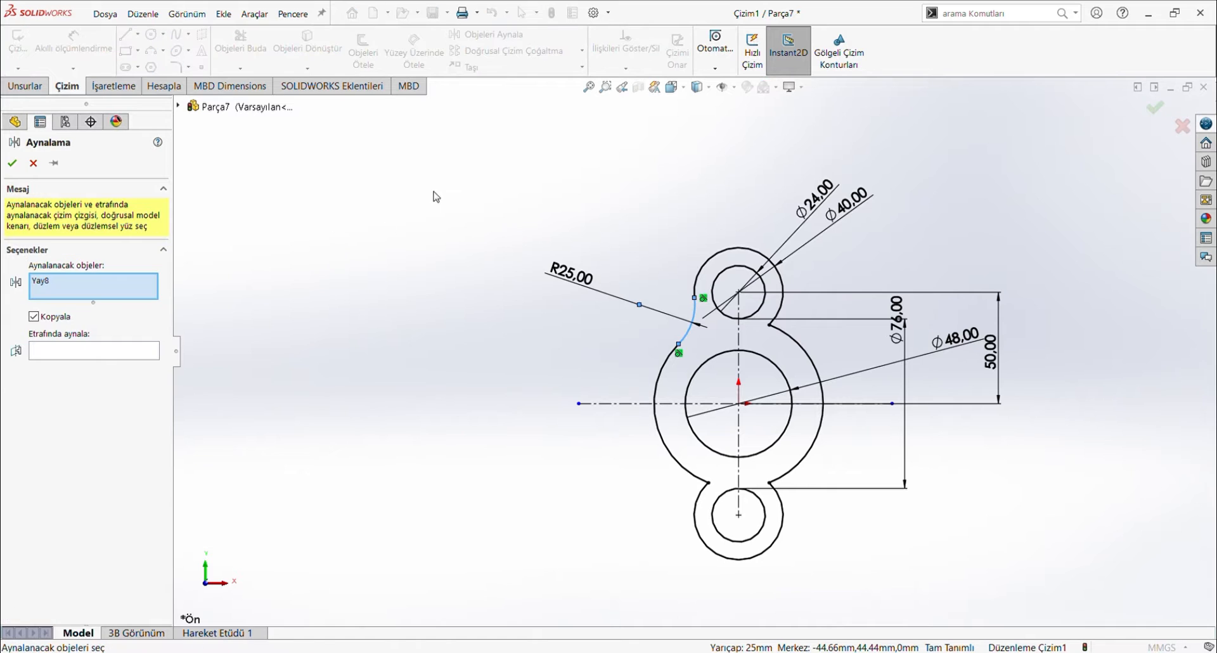
click(105, 360)
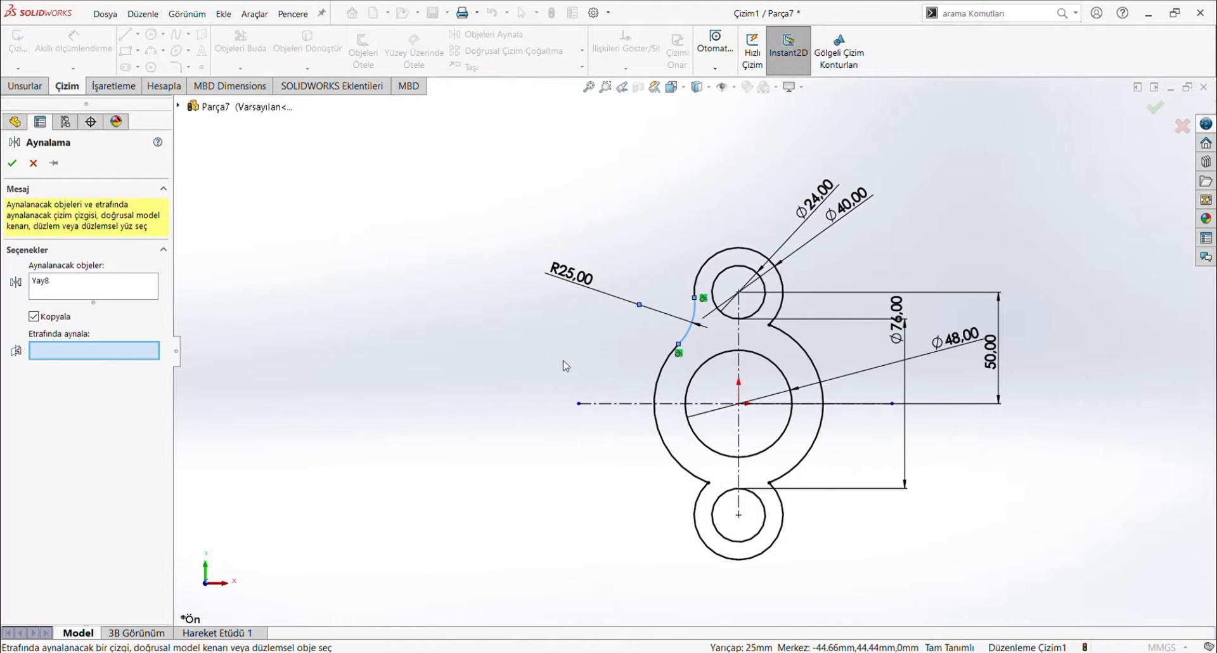
click(739, 333)
click(13, 164)
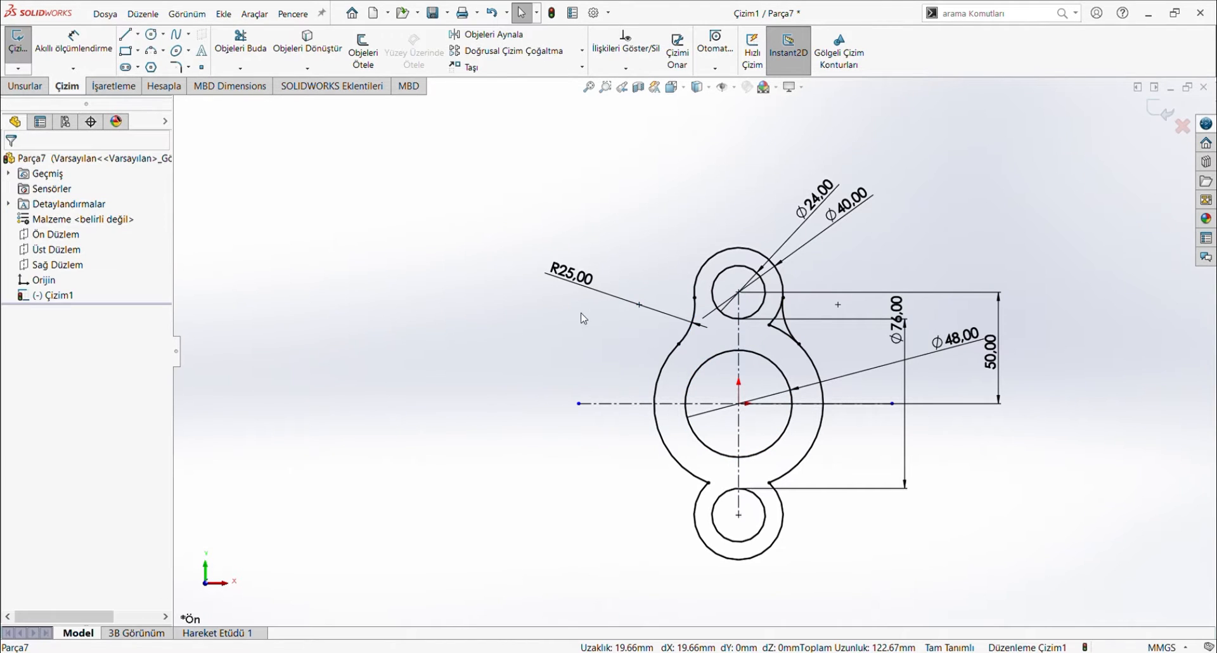
- Mirror the upper left 25 mm radius arc about the horizontal centerline
click(689, 330)
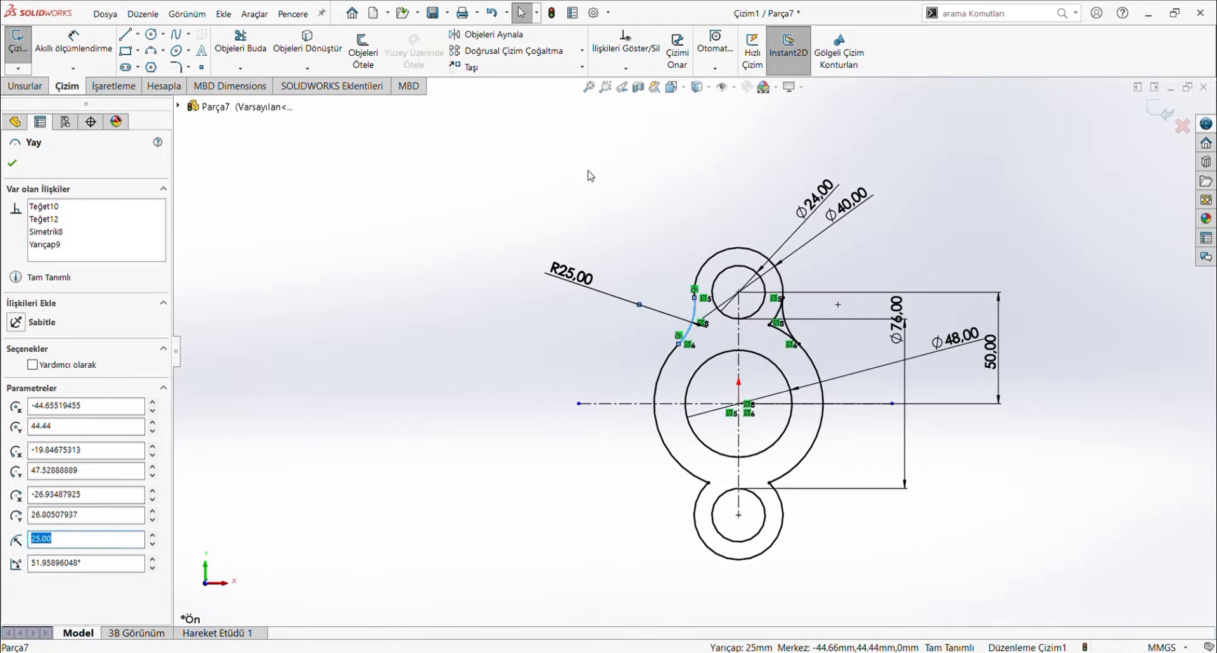
click(486, 35)
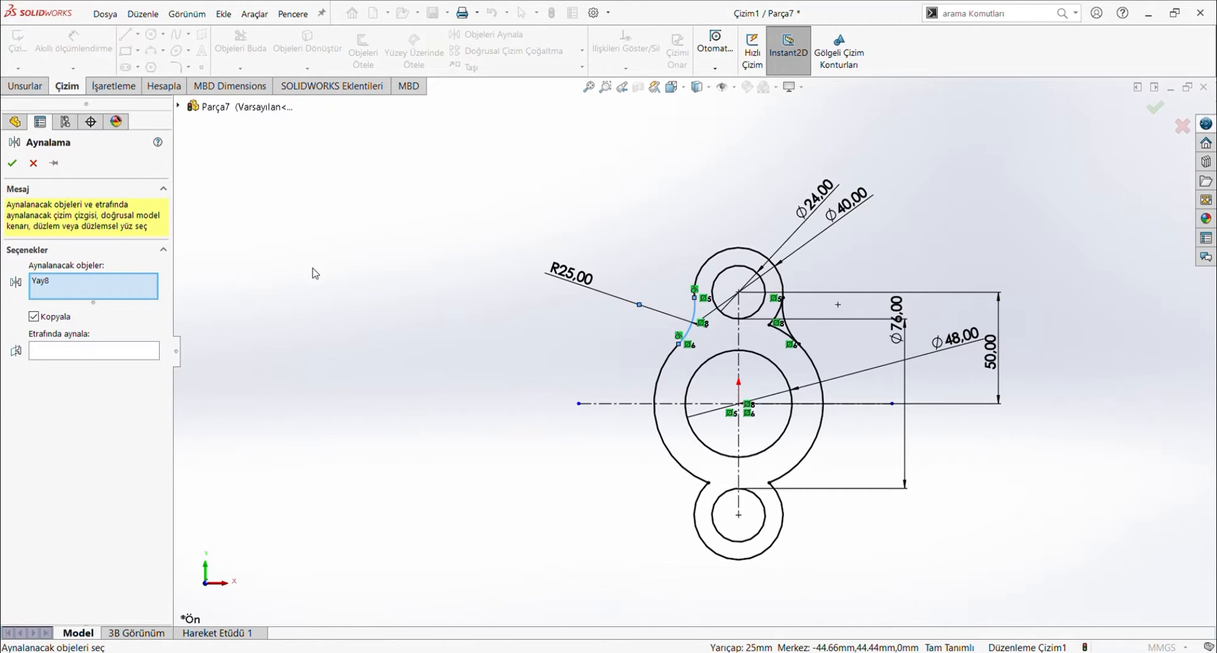
click(93, 348)
click(596, 403)
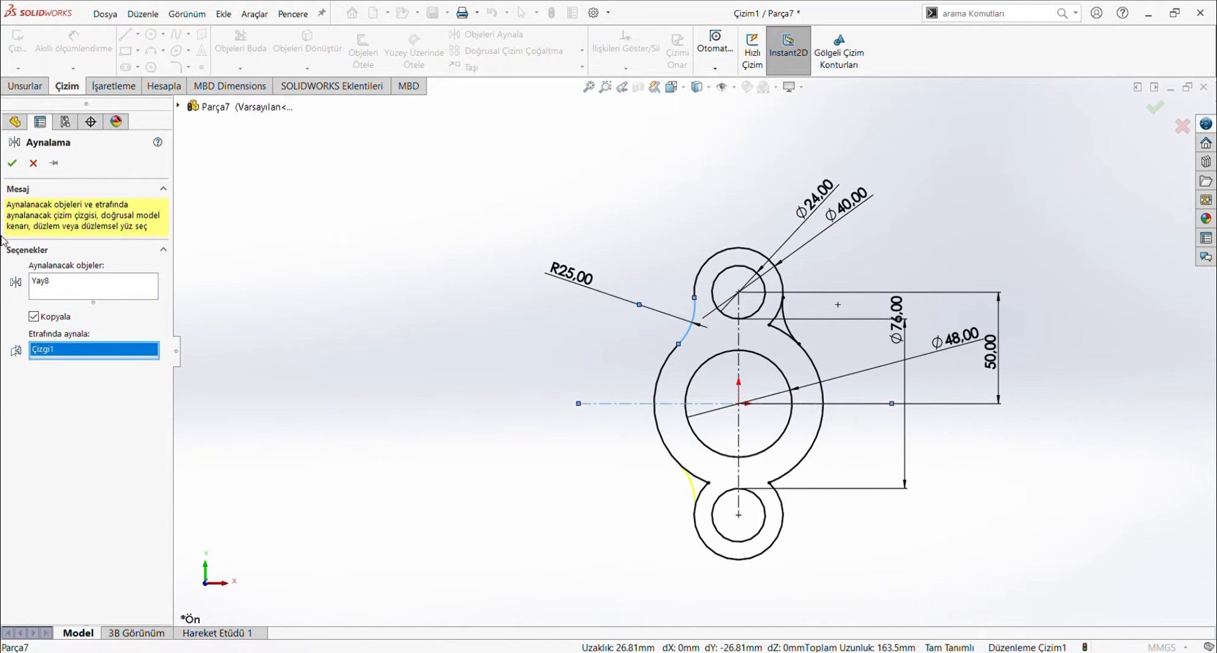
click(12, 163)
- Mirror the upper right blend arc about the horizontal centerline, keeping only that arc as the object to mirror
click(778, 327)
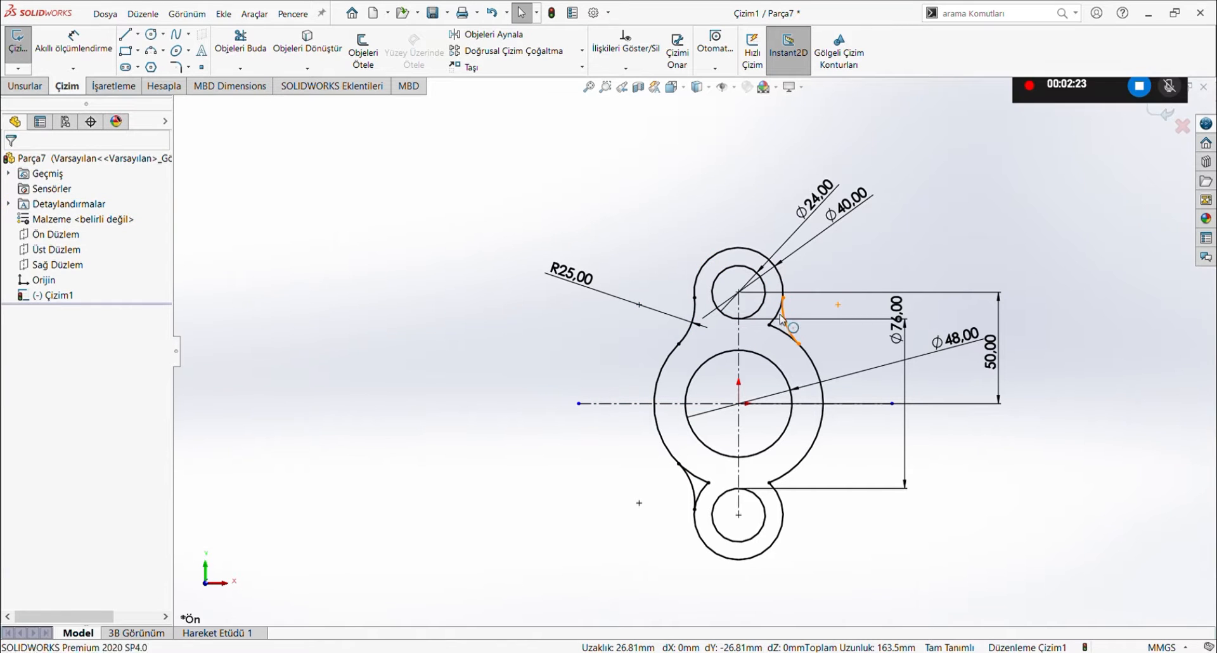
key(Return)
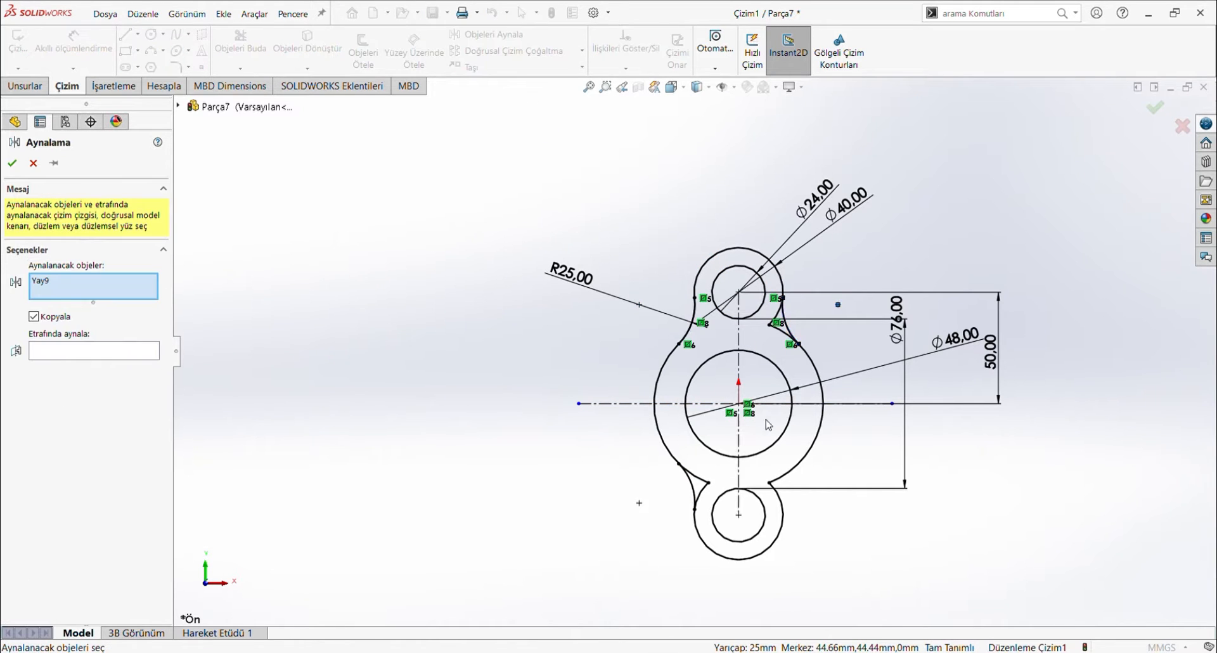
click(706, 404)
click(78, 362)
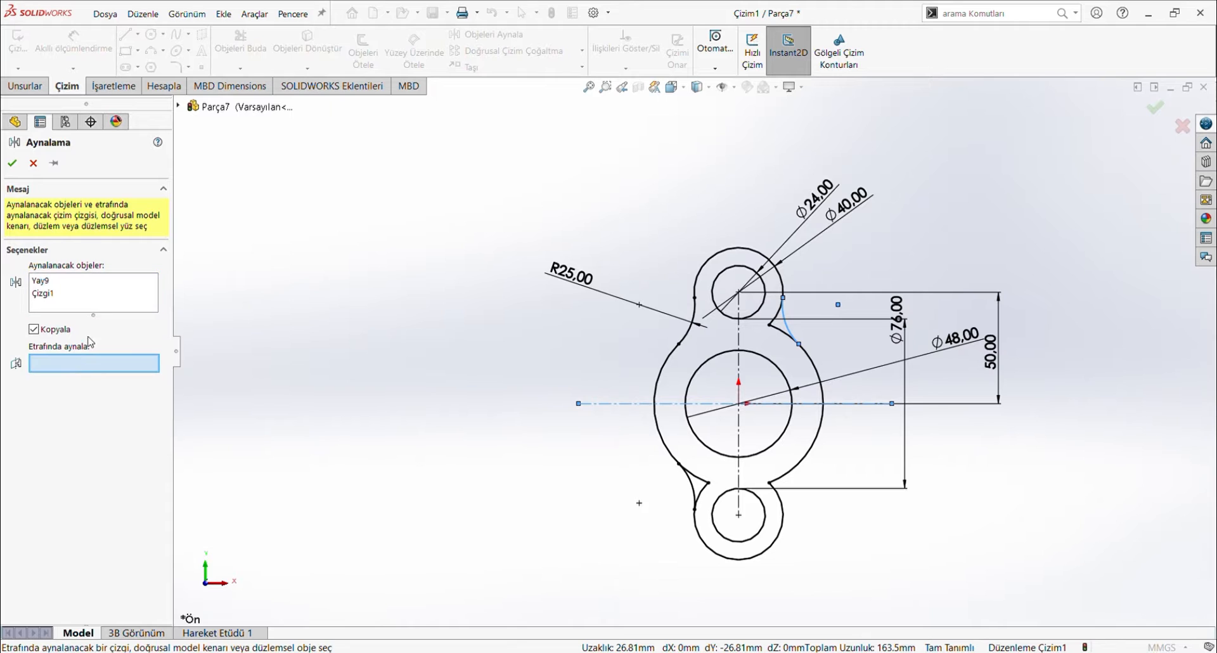
click(72, 296)
key(Delete)
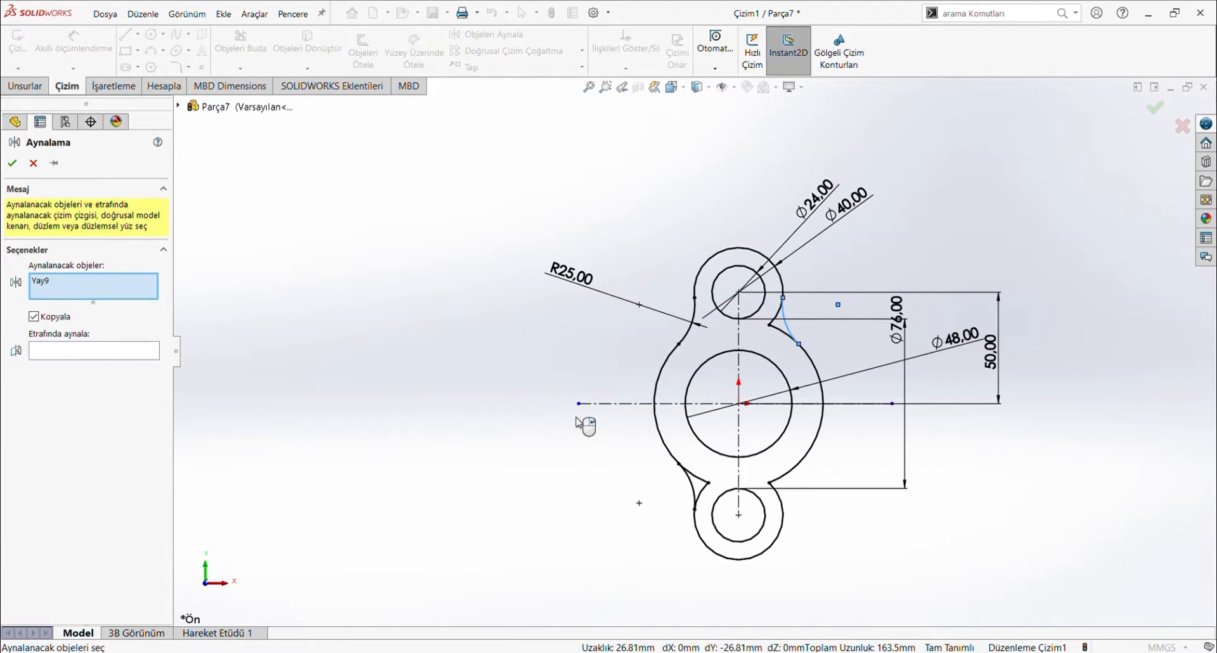
click(107, 349)
click(704, 404)
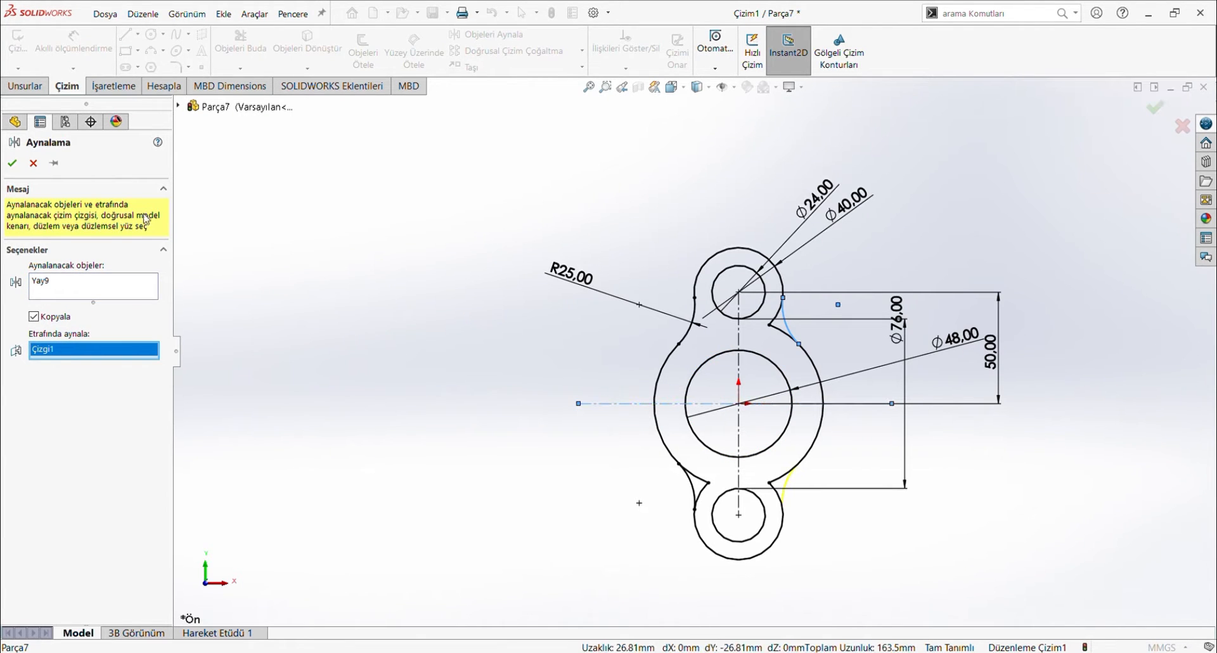
click(12, 163)
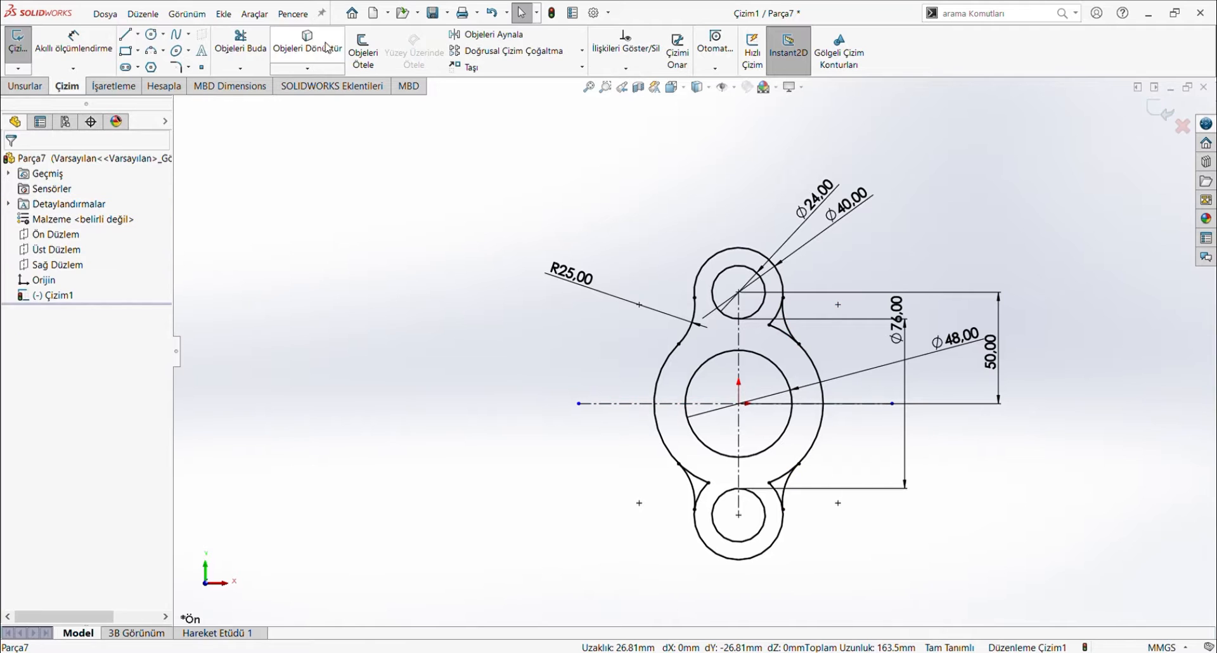
- Trim the leftover lobe and large-circle segments inside the blend arcs at the other three junctions
click(240, 45)
scroll(790, 341, down, 1)
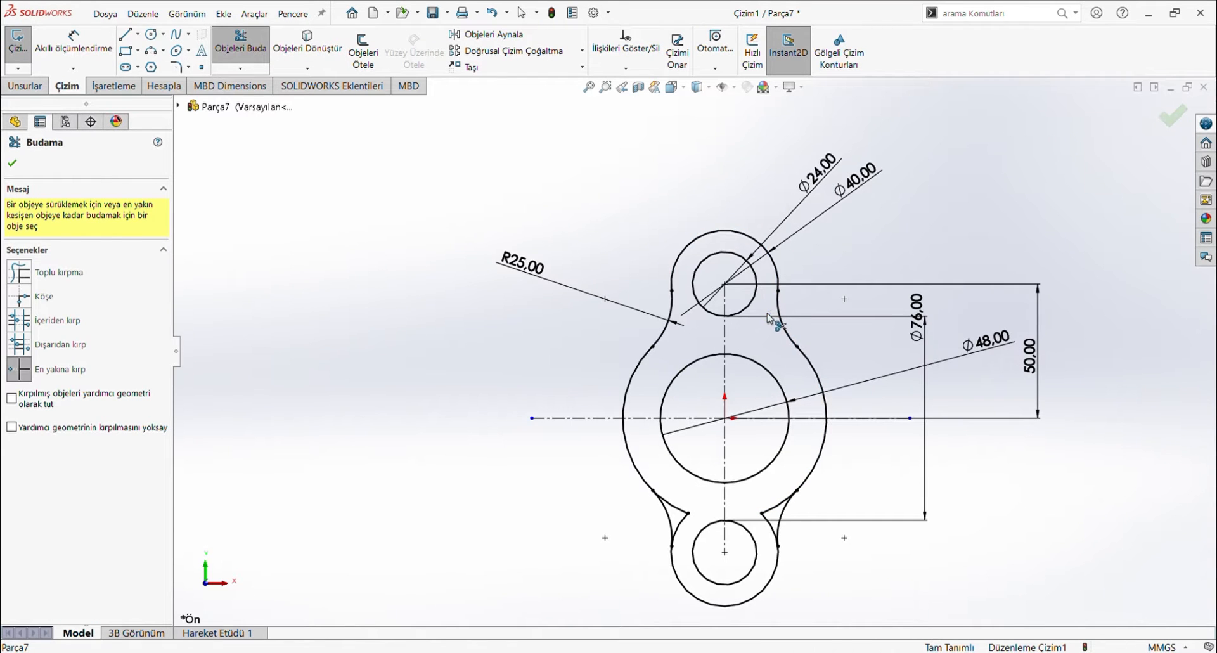
click(779, 503)
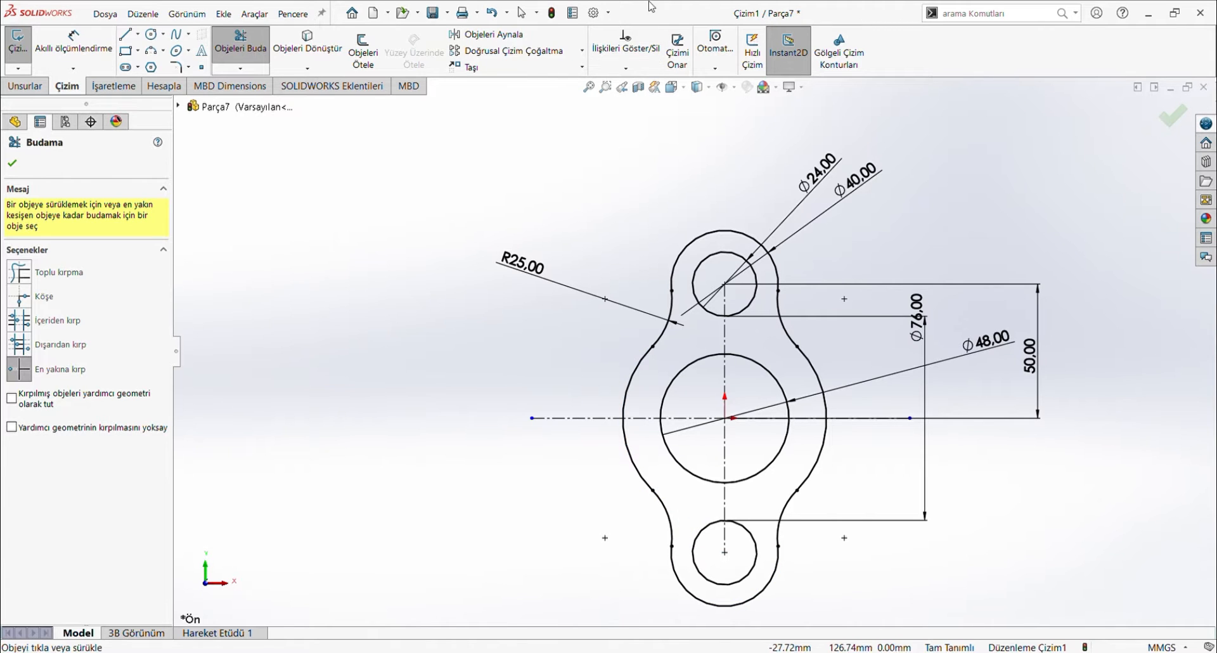
- Start a new part and draw three concentric circles at the origin on the front plane, with radii of about 13.8, 31.1 and 46.1 mm
click(722, 209)
click(1053, 230)
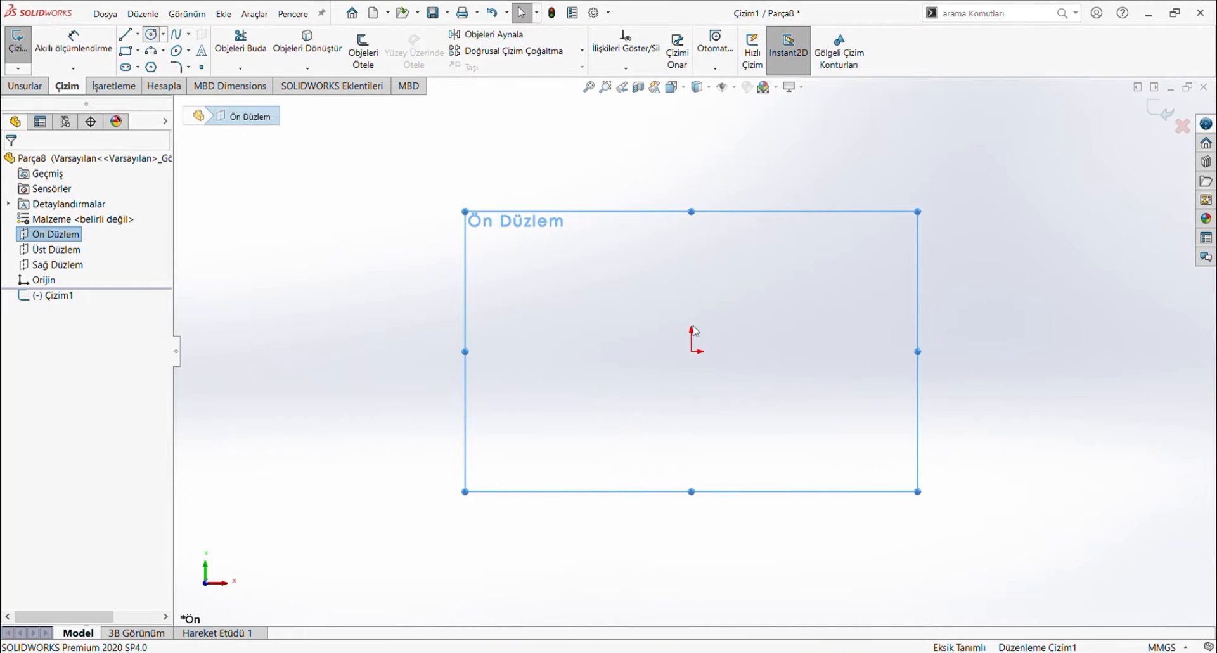
click(691, 351)
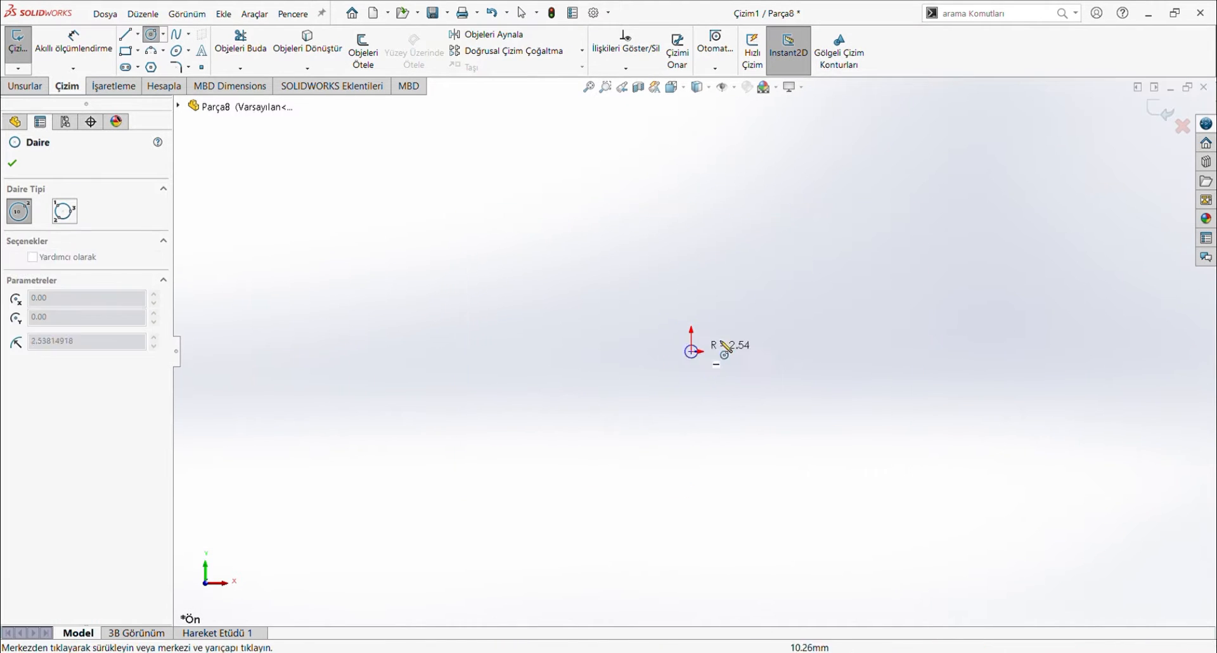
click(724, 339)
click(691, 351)
click(766, 323)
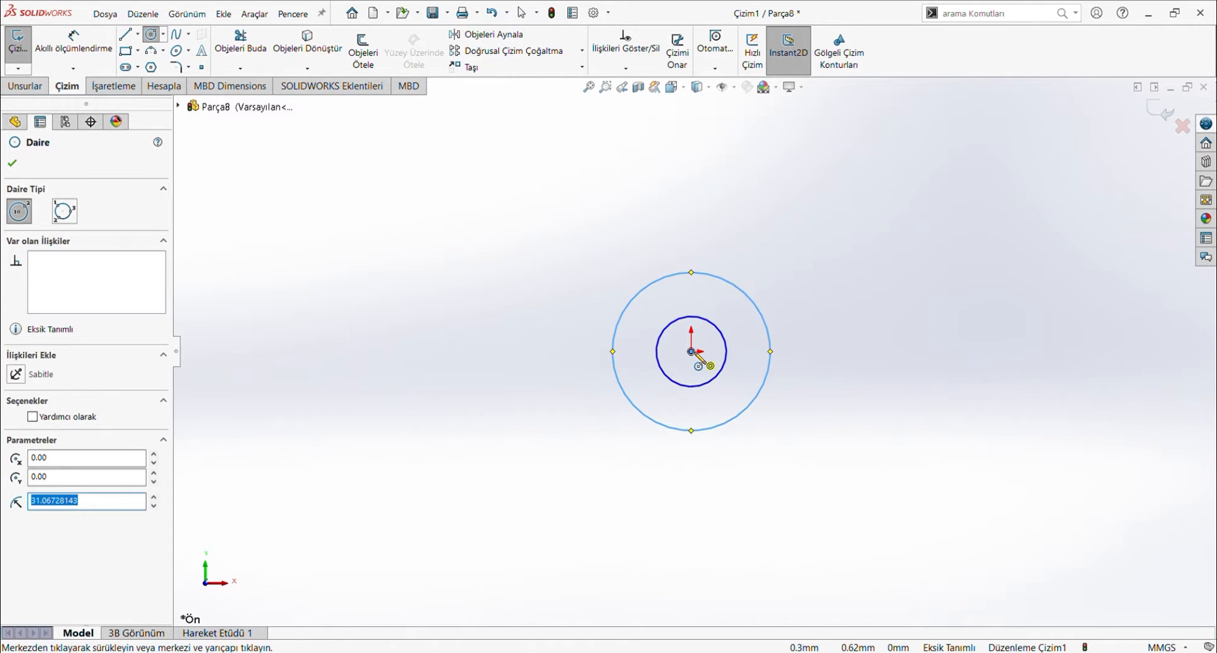
click(690, 351)
click(803, 379)
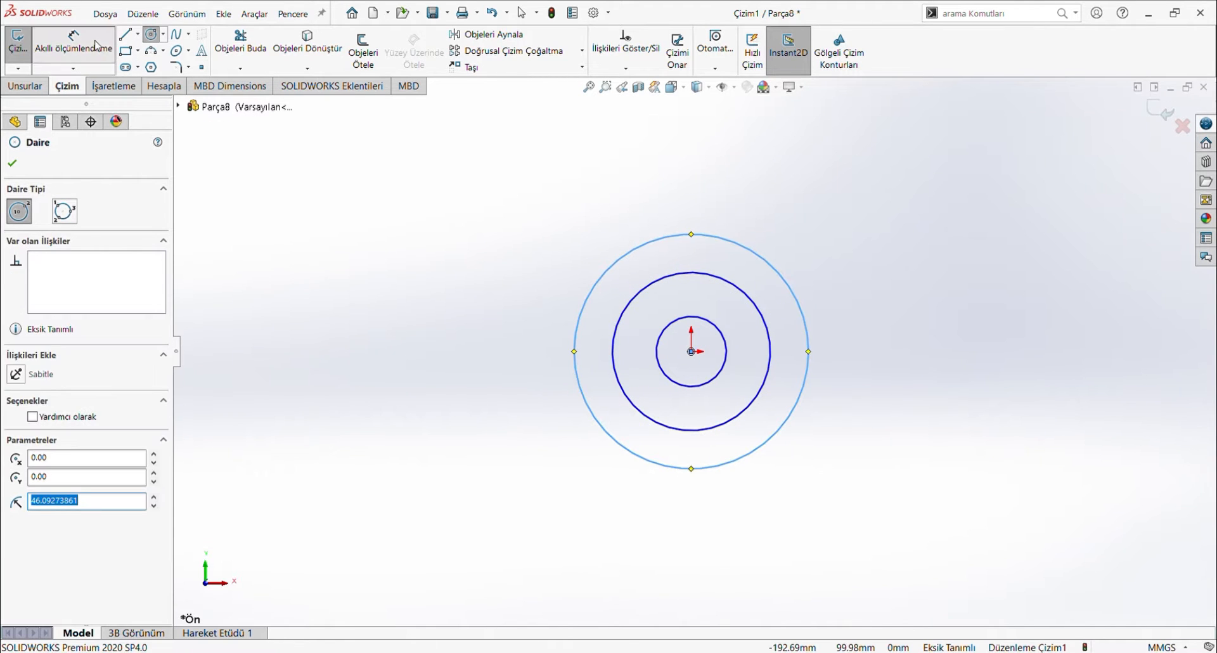
- Dimension the innermost circle's diameter as 40 mm
click(73, 42)
click(728, 362)
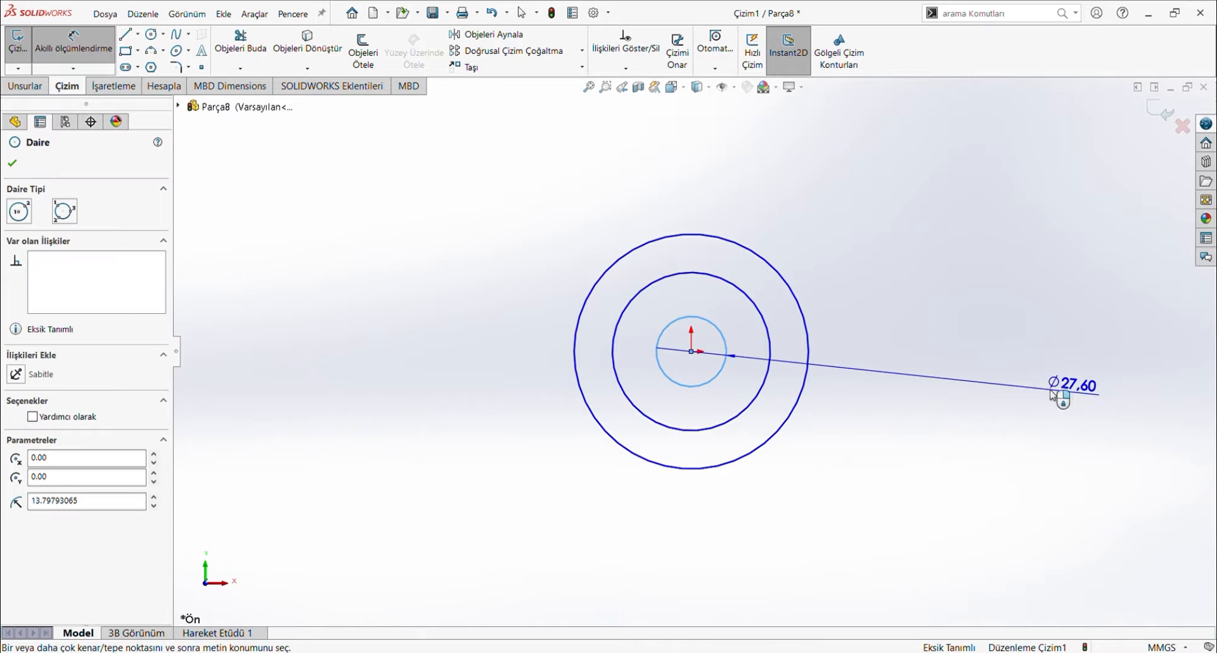
click(906, 412)
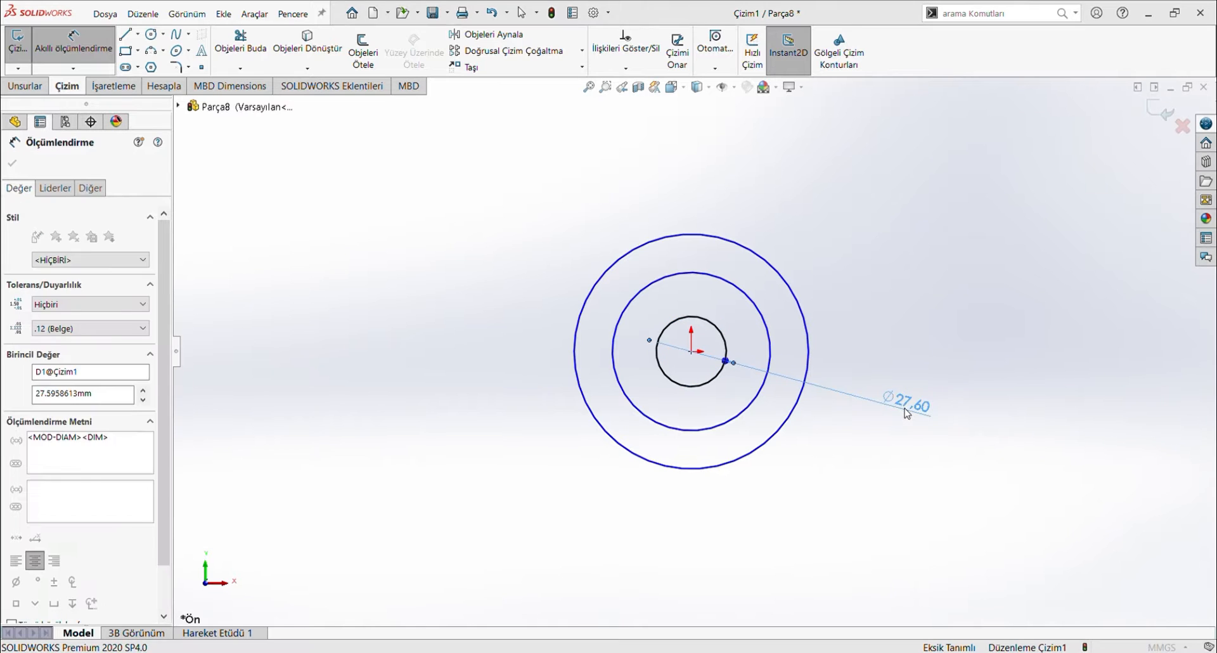
text(40)
key(Return)
- Dimension the middle circle's diameter as 80 mm
click(771, 348)
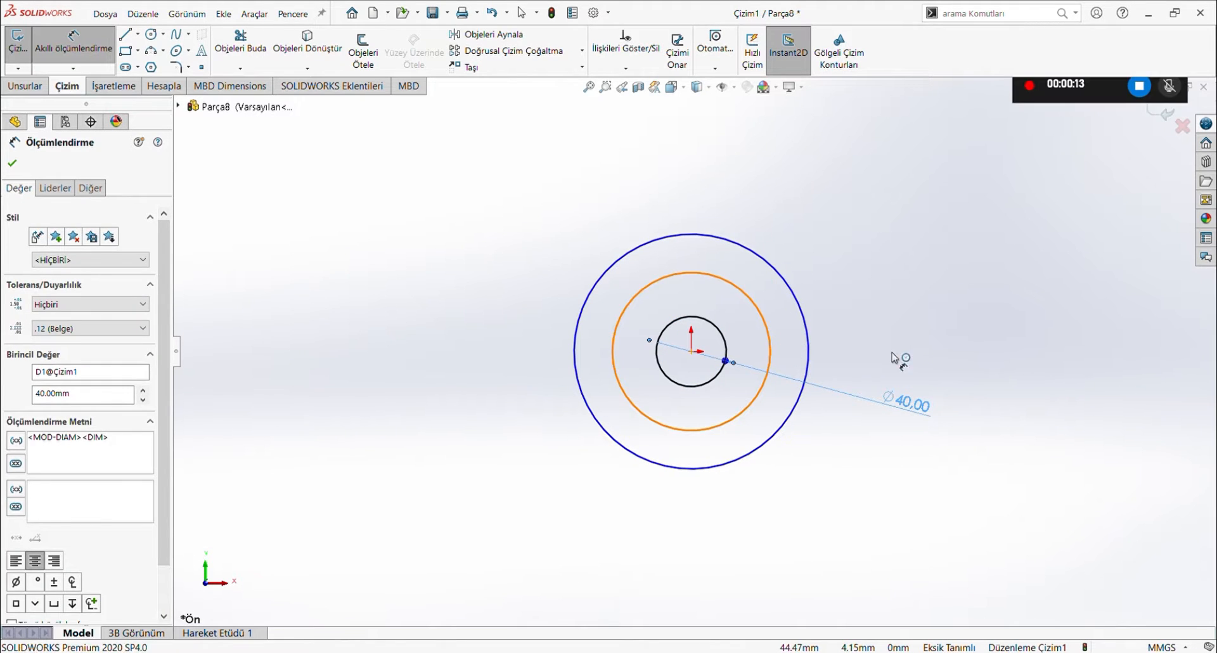
click(956, 374)
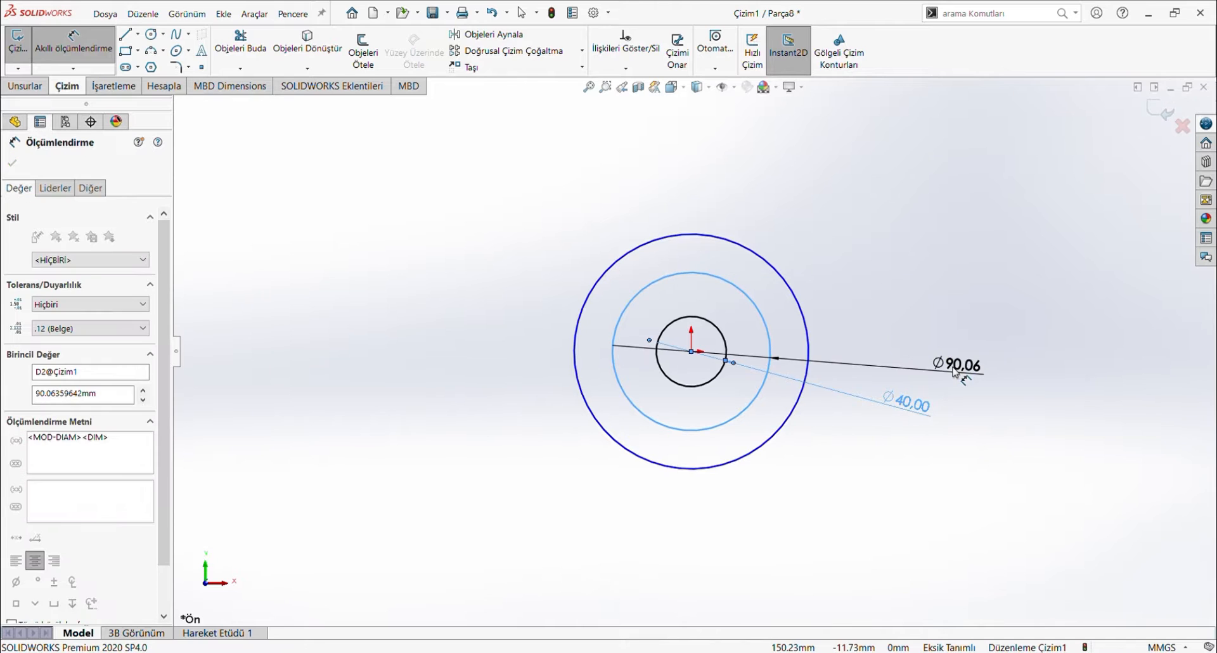
text(80)
key(Return)
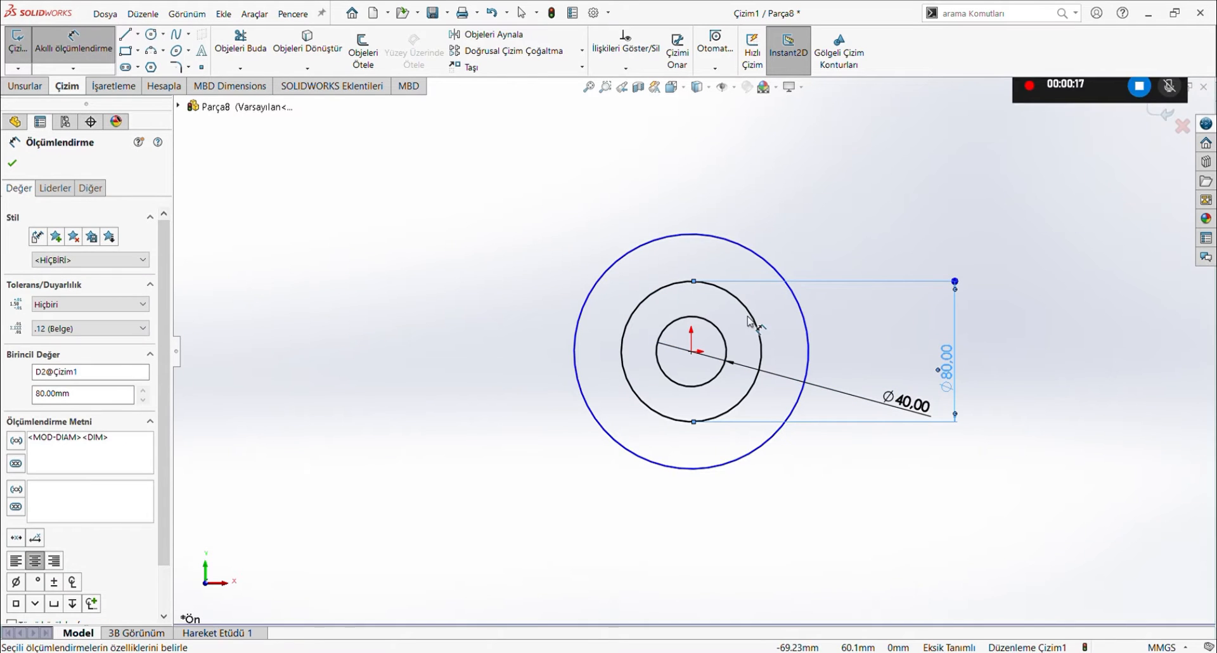
- Dimension the outermost circle's diameter as 100 mm and convert that circle to construction geometry
click(808, 330)
click(959, 360)
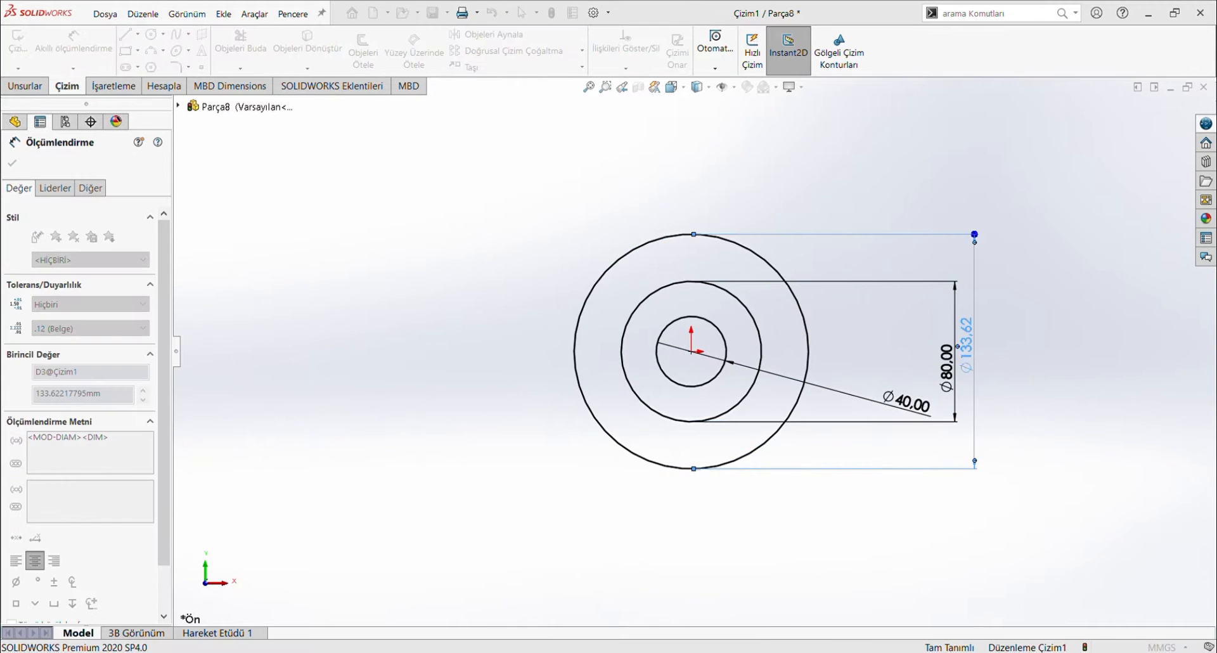
text(100)
key(Return)
key(Escape)
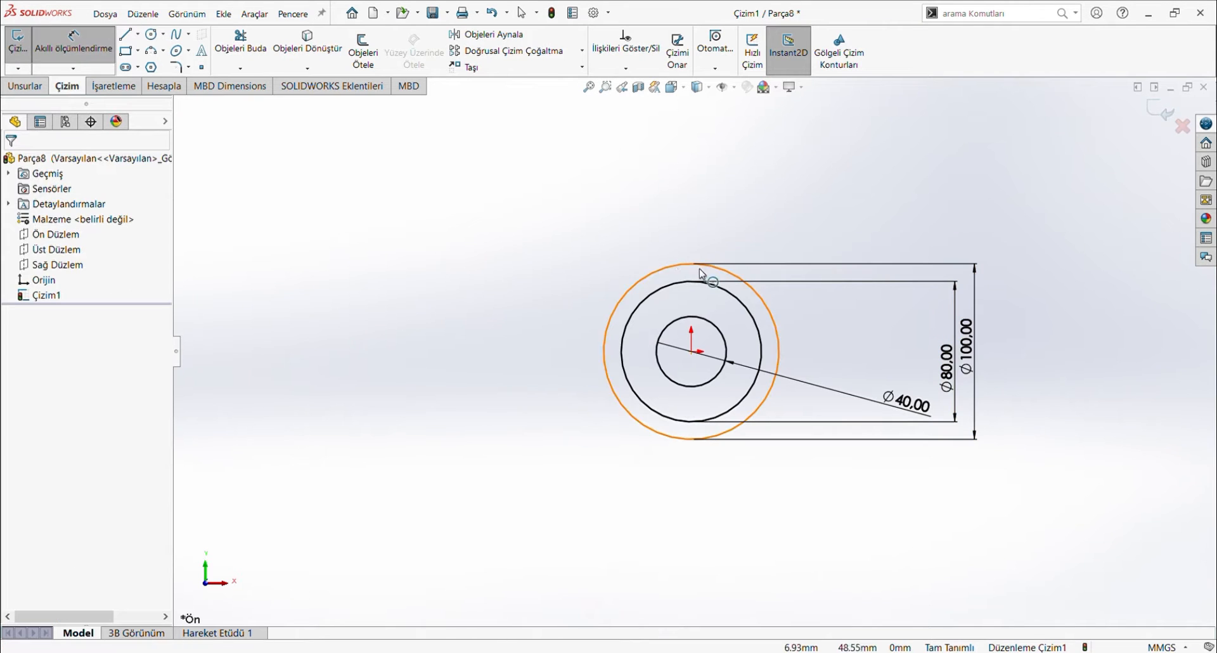
click(679, 263)
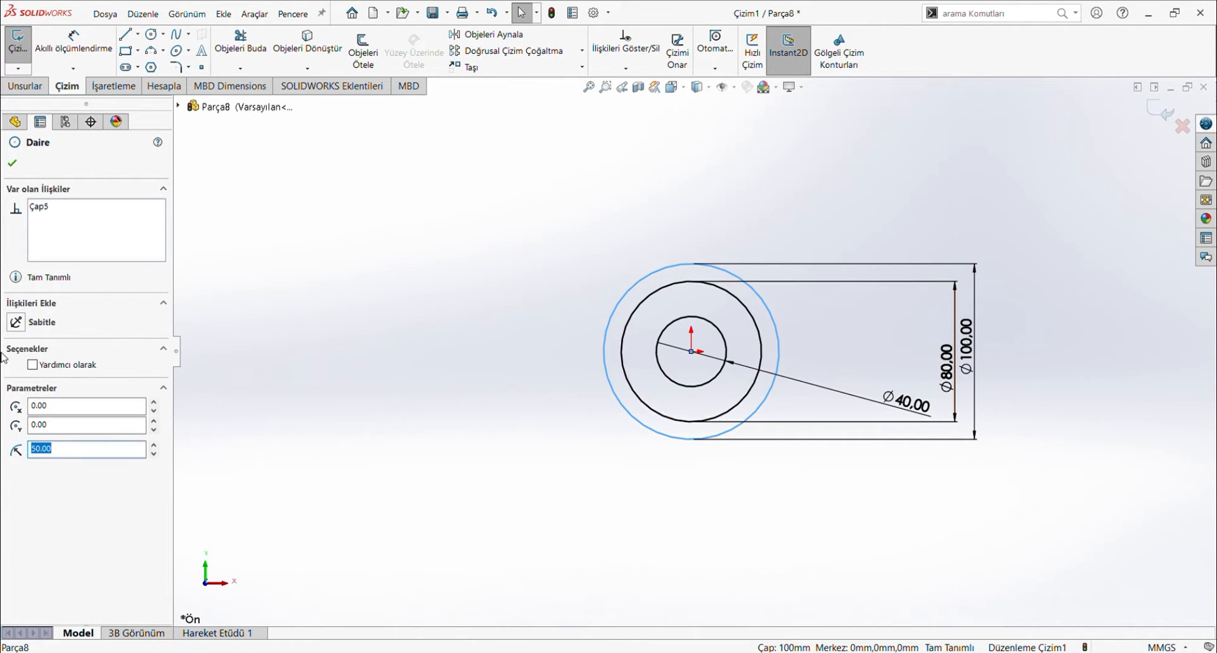
click(32, 365)
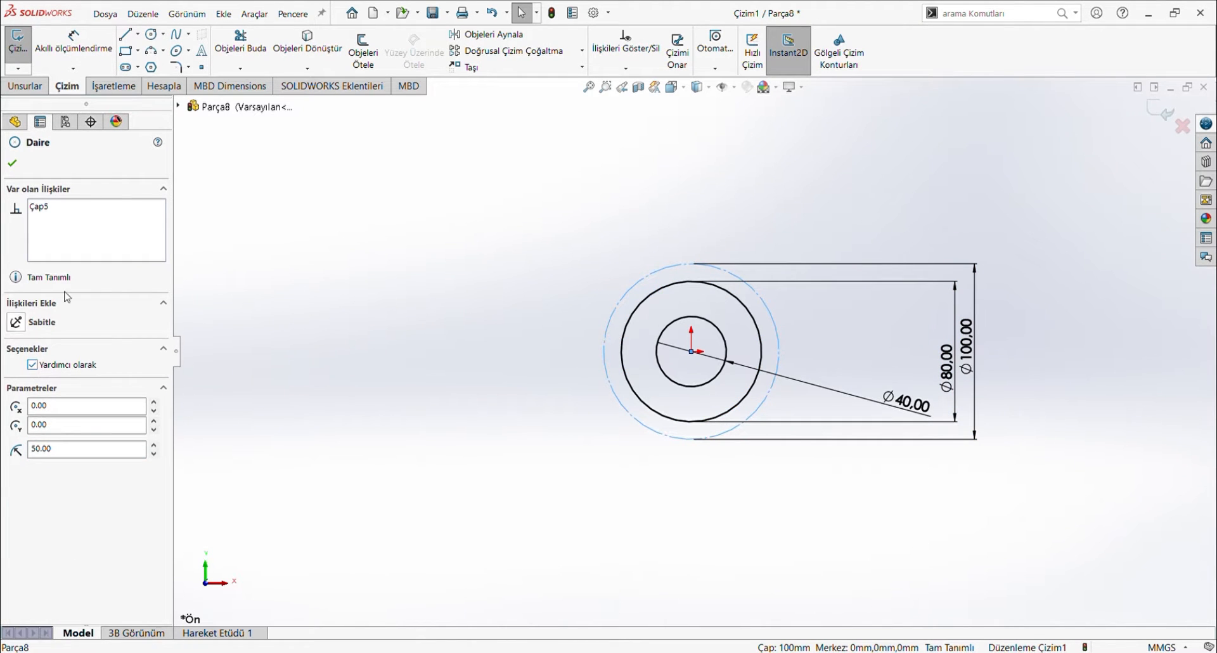
- Draw two concentric circles centred on the top point of the construction circle, with radii of about 5.9 and 13.4 mm
click(153, 35)
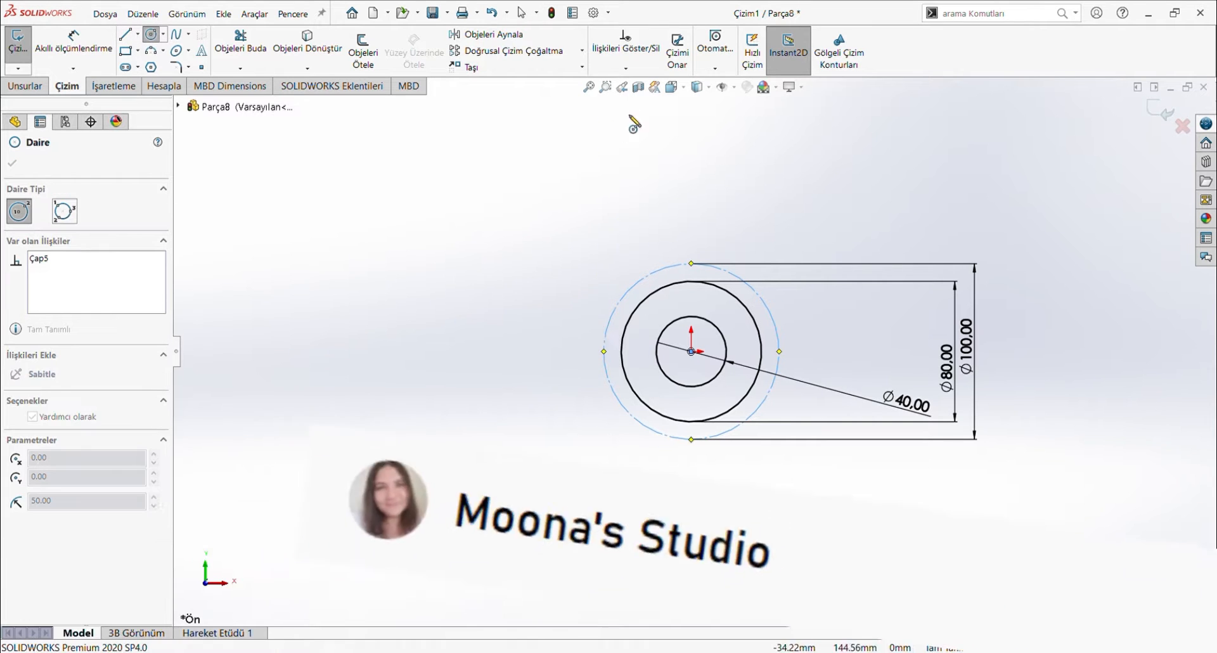
click(690, 263)
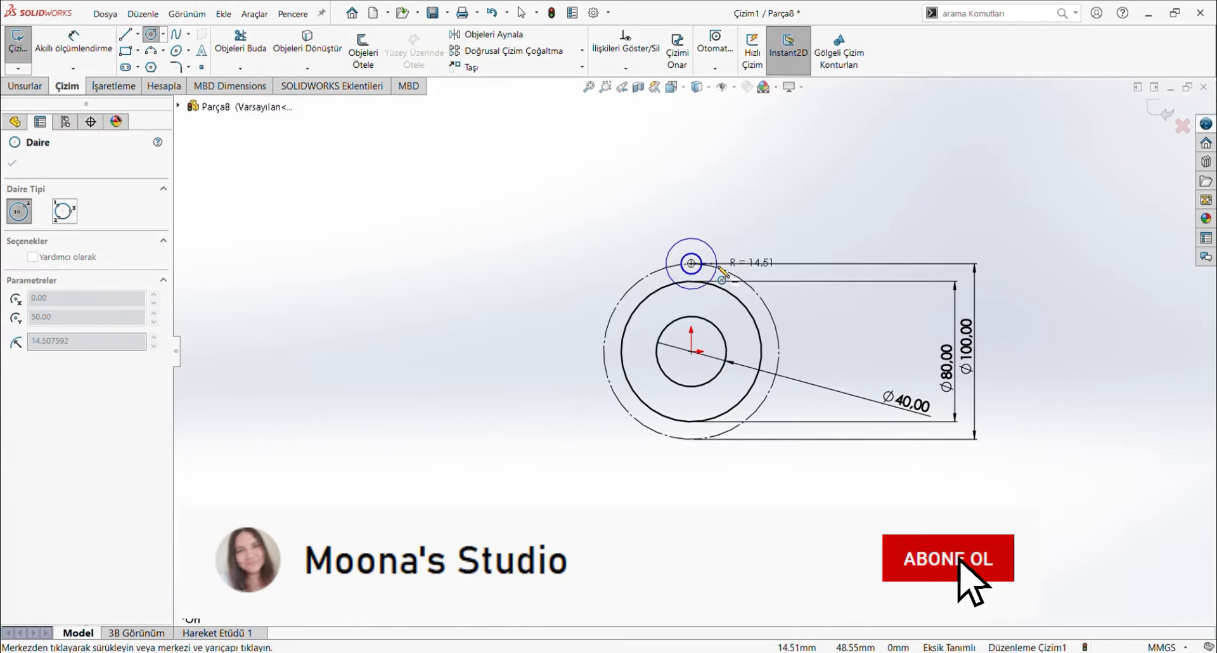
click(720, 269)
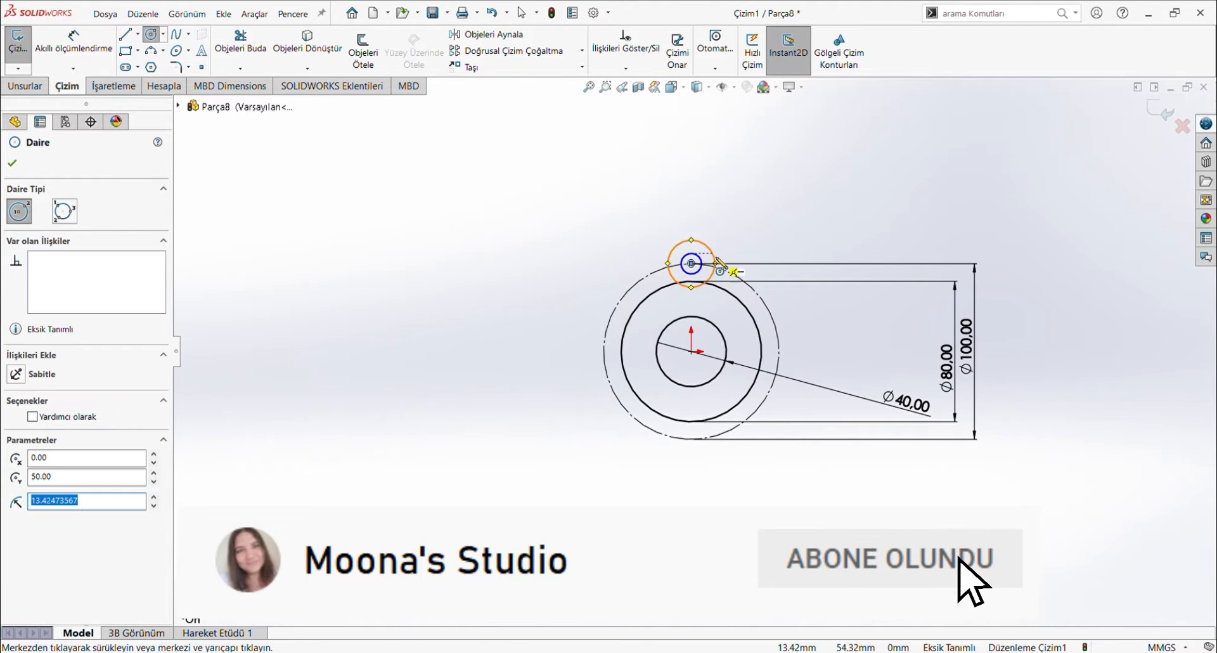
- Dimension the inner small circle on the construction circle with a diameter of 20 mm
scroll(722, 266, down, 5)
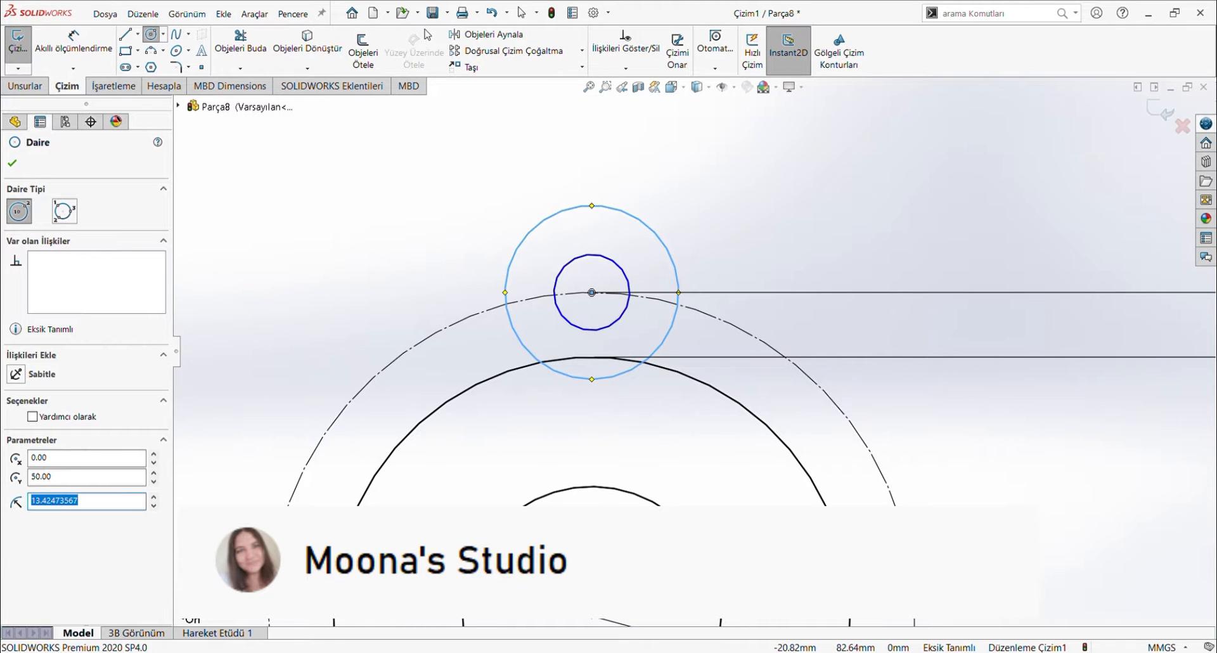
click(91, 54)
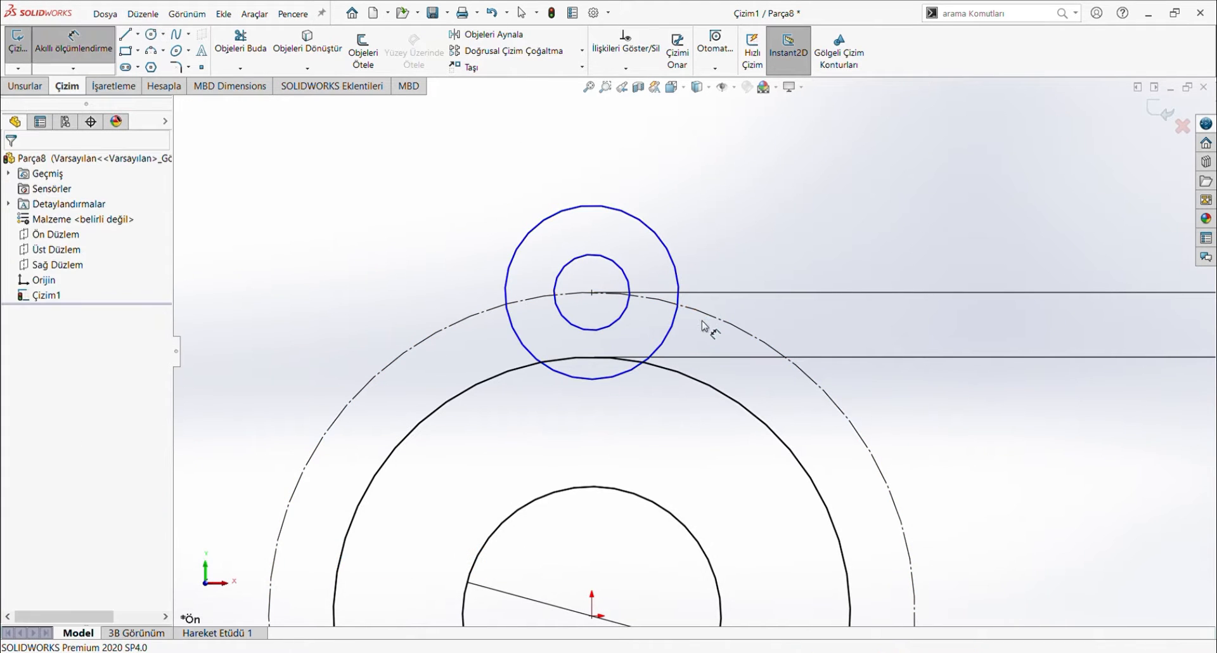
click(619, 267)
click(711, 246)
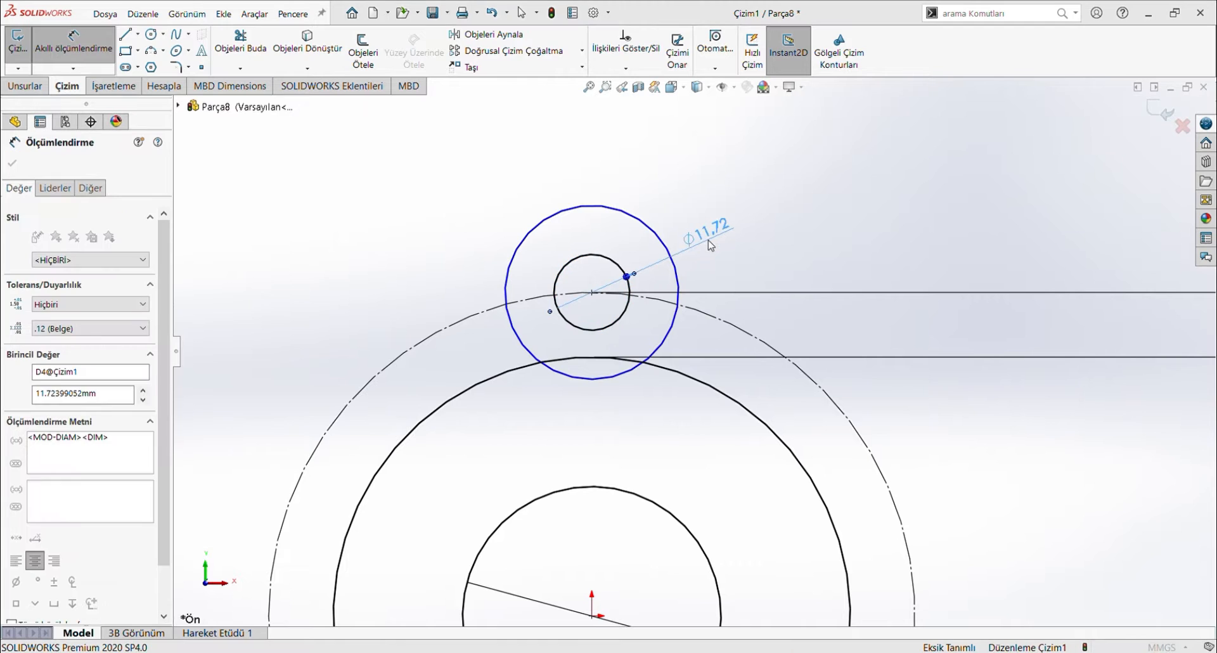
text(20)
key(Return)
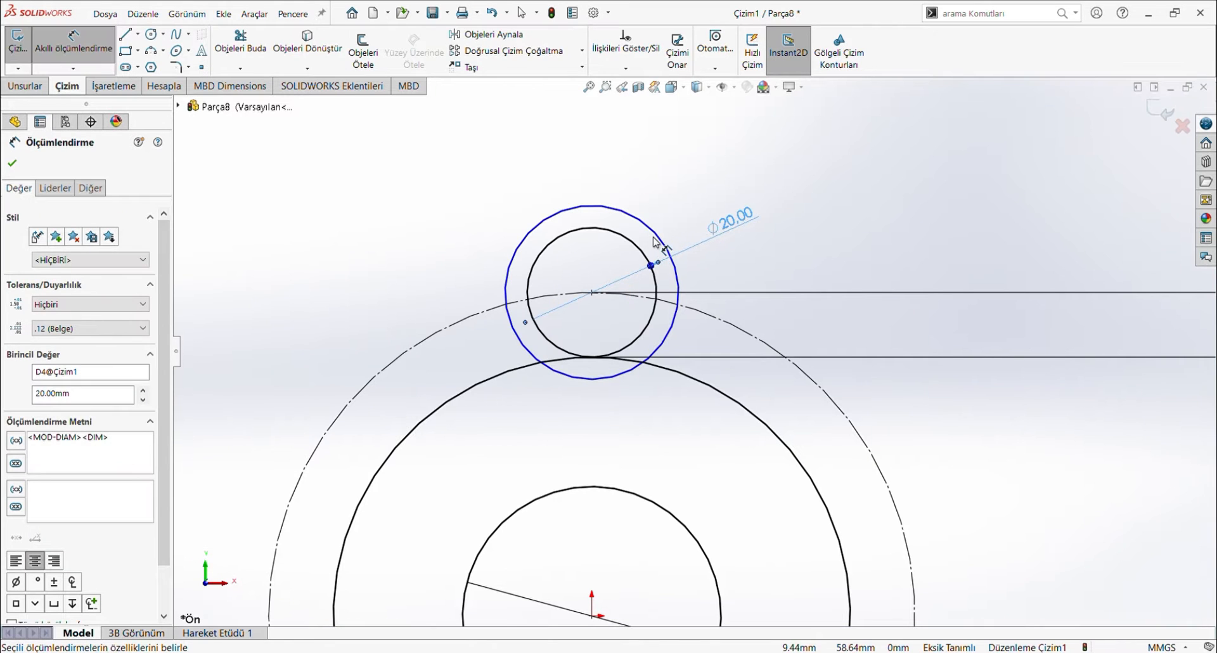
- Dimension the outer circle around the 20 mm hole with a diameter of 44 mm
click(663, 236)
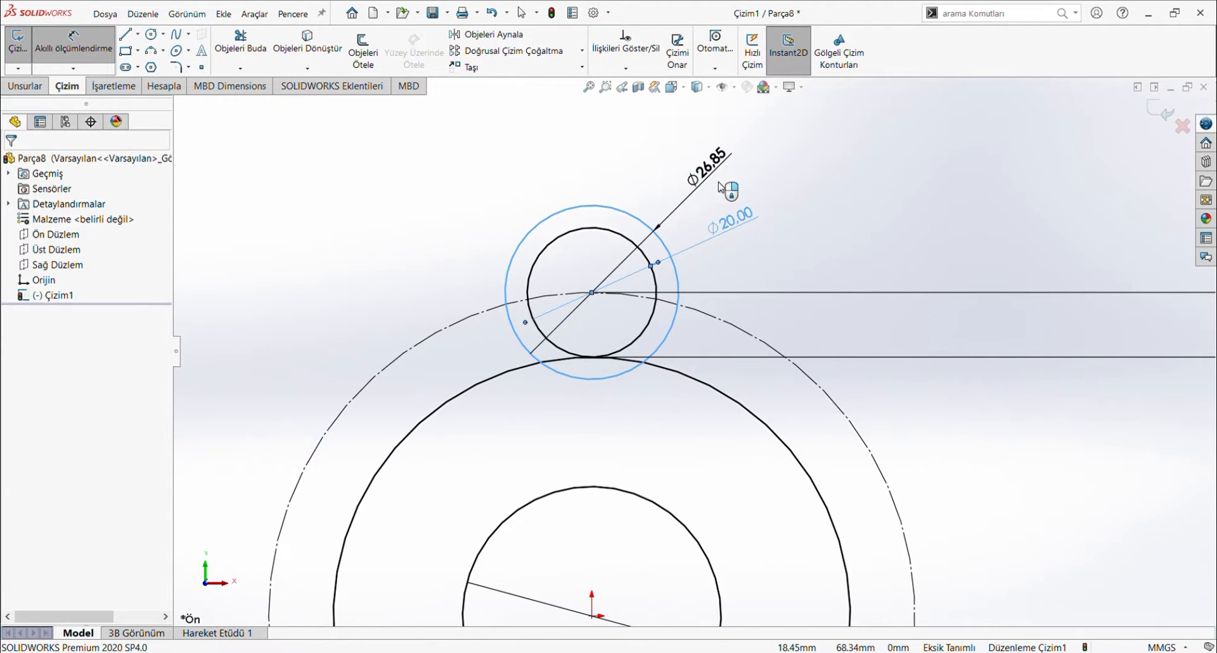
click(721, 187)
text(44)
key(Return)
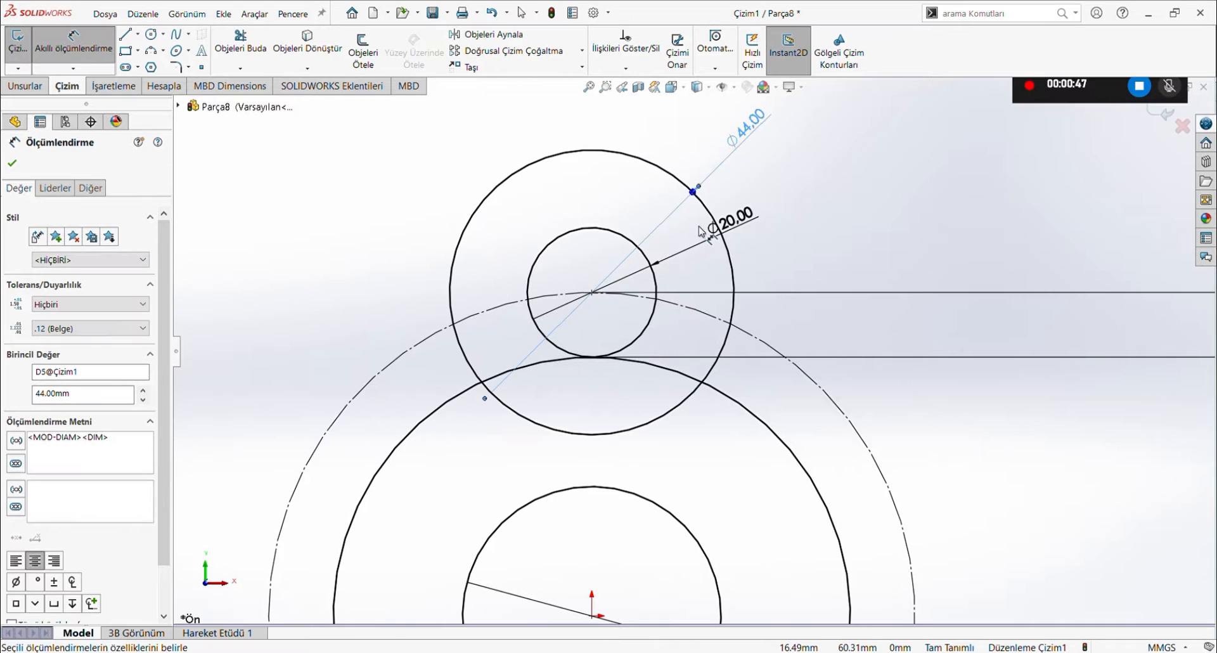
- Trim the overlapping segments of the 44 mm and 80 mm circles so the lobe and body form one outline
scroll(672, 342, up, 3)
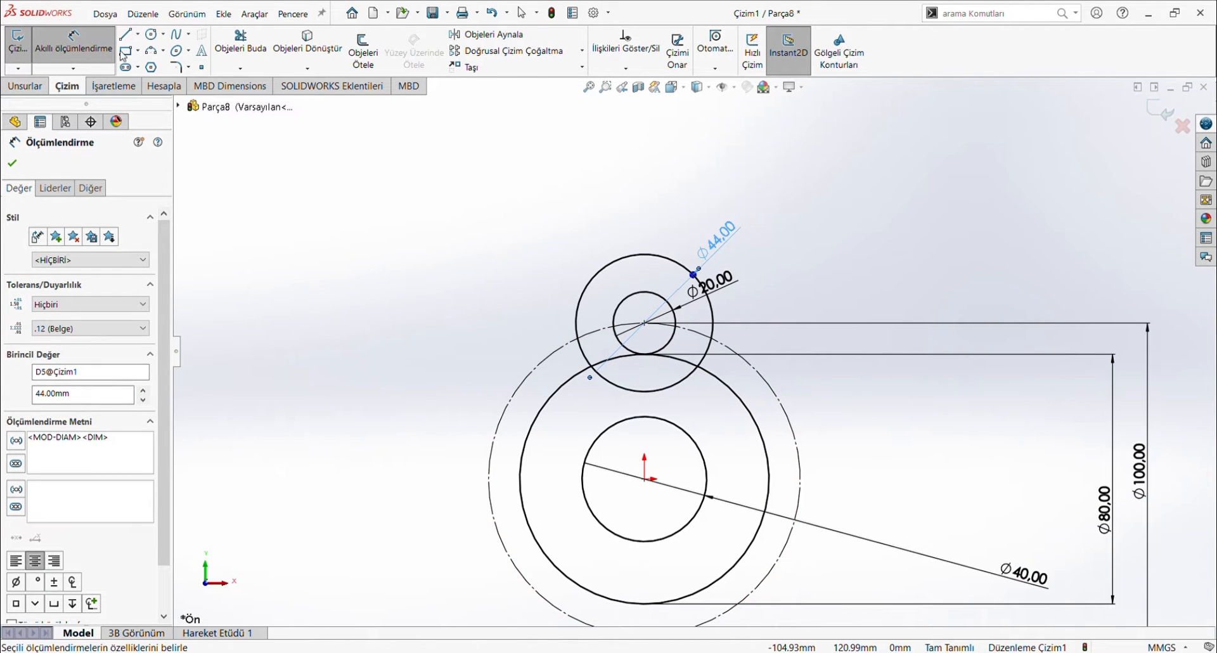
click(222, 46)
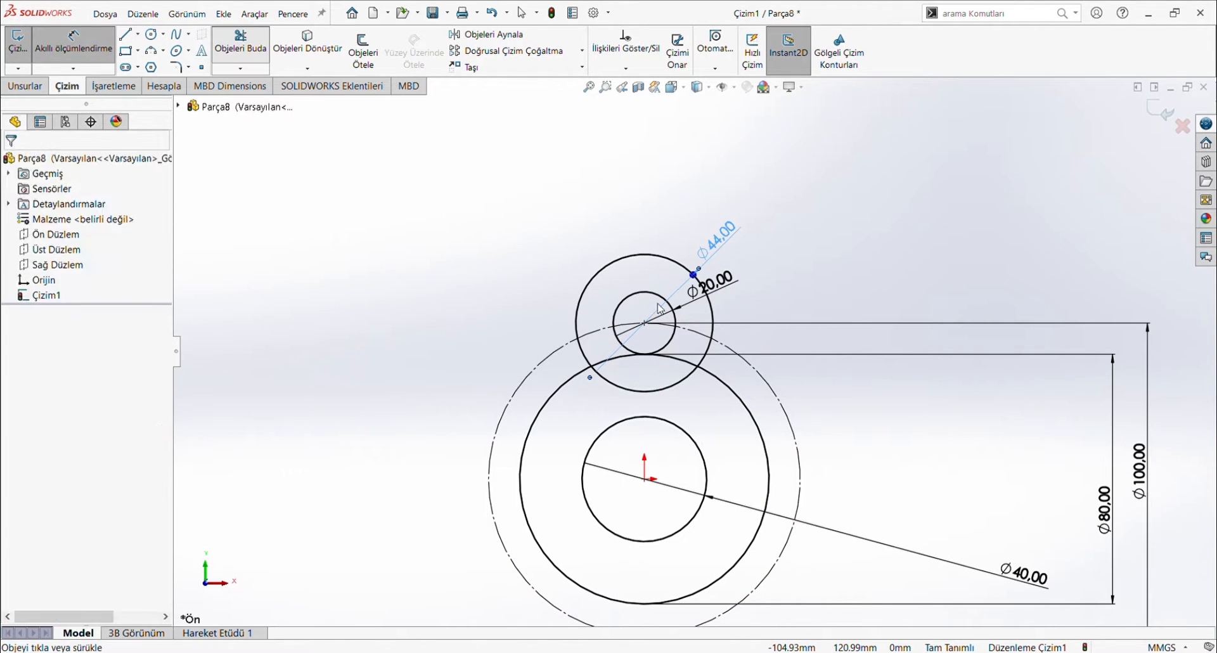
click(659, 392)
click(673, 356)
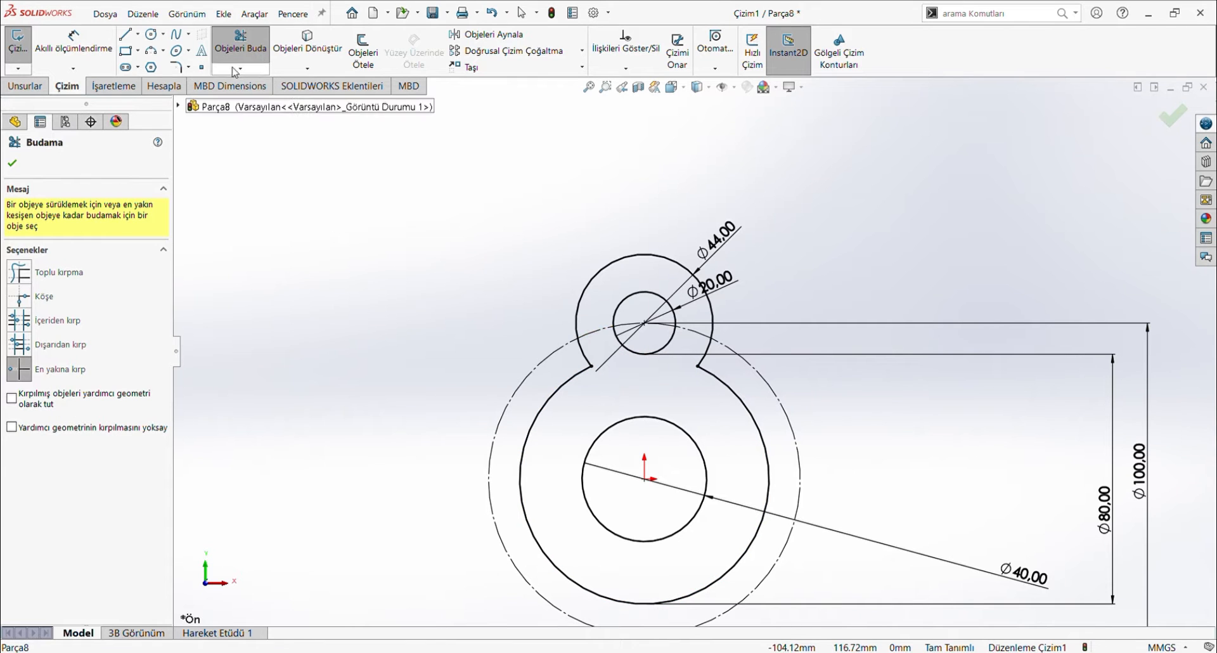
- Fillet both junctions between the upper lobe and the 80 mm circle with a 12 mm radius
click(177, 67)
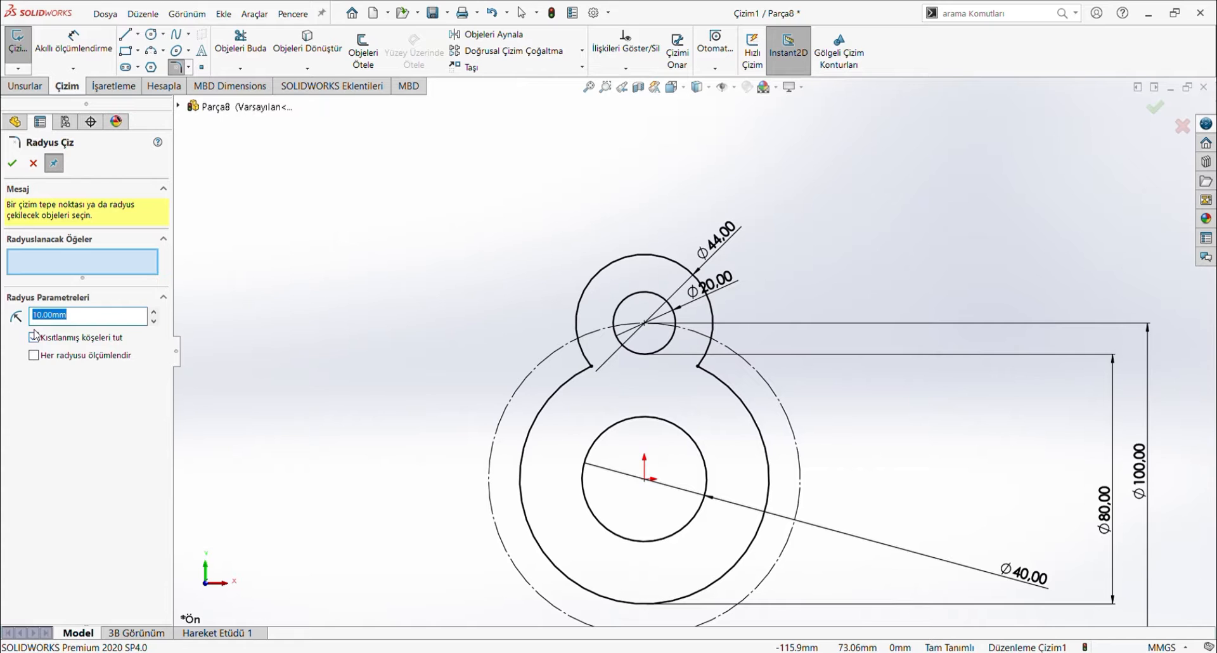
click(590, 367)
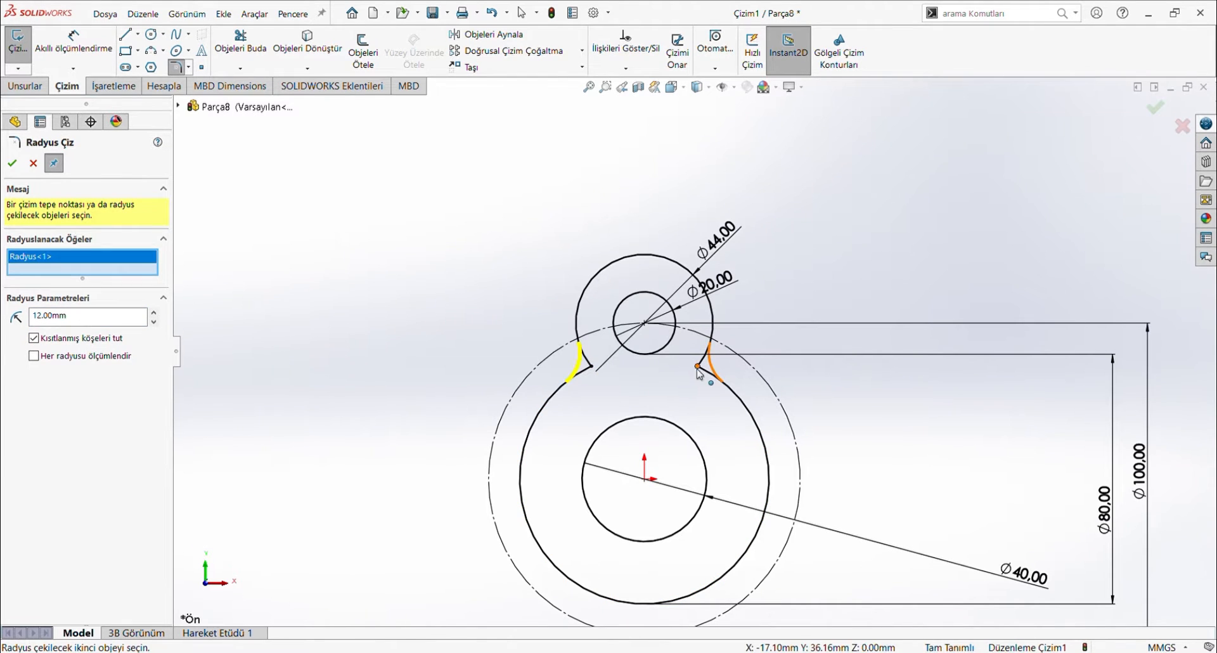
click(698, 368)
click(13, 163)
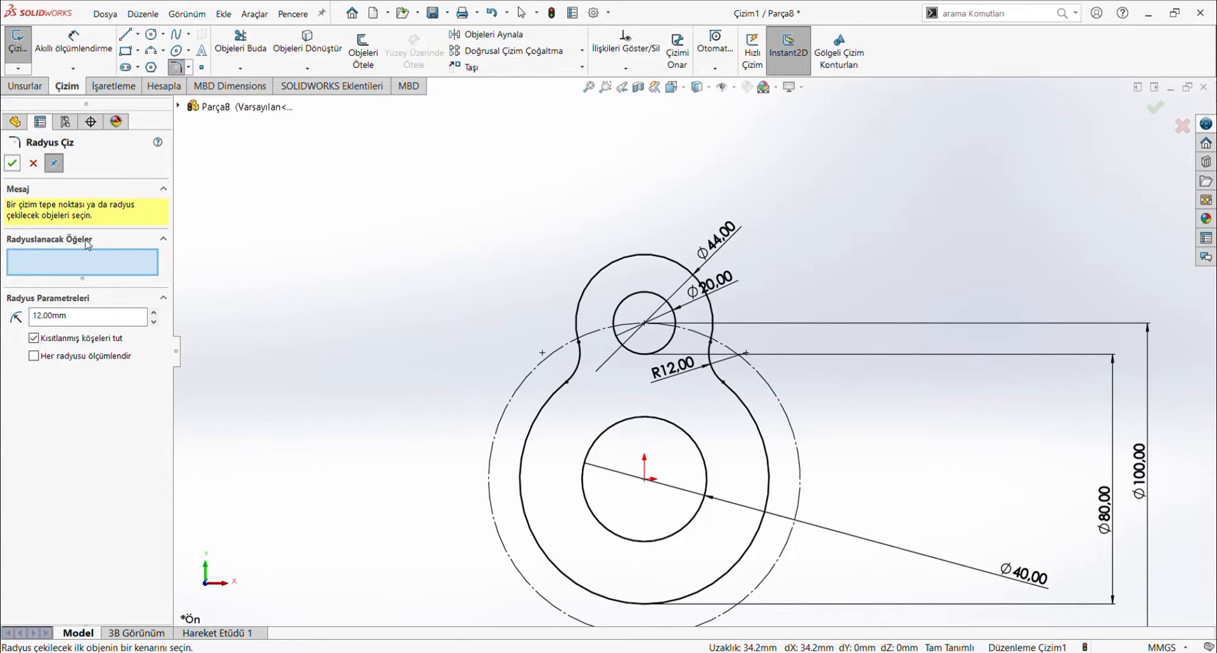
key(Escape)
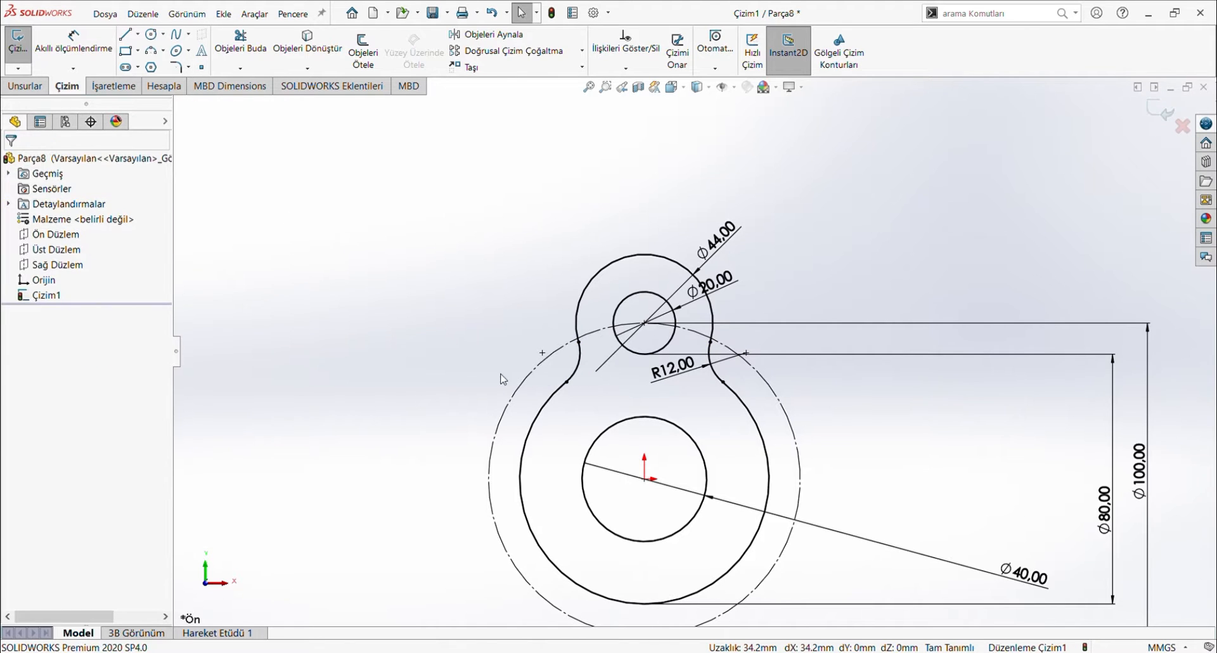
- Circular-pattern the lobe arc, its hole and both fillet arcs about the origin as three equally spaced instances over 360 degrees
click(579, 365)
ctrl+click(711, 320)
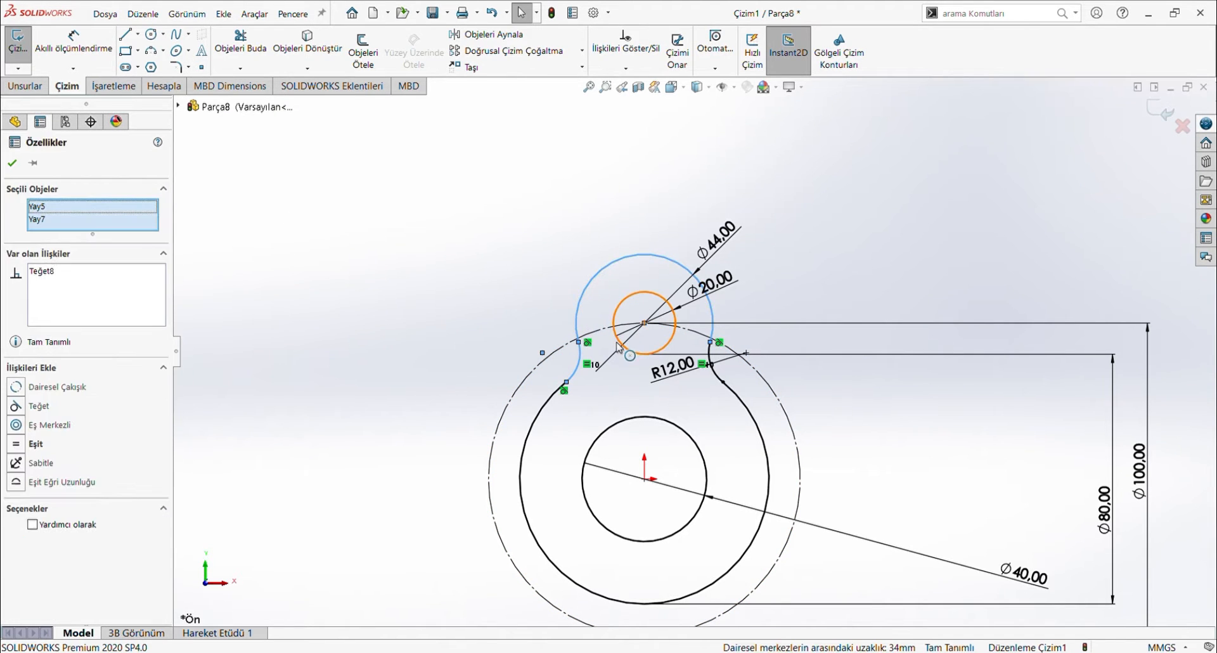
ctrl+click(716, 374)
ctrl+click(674, 309)
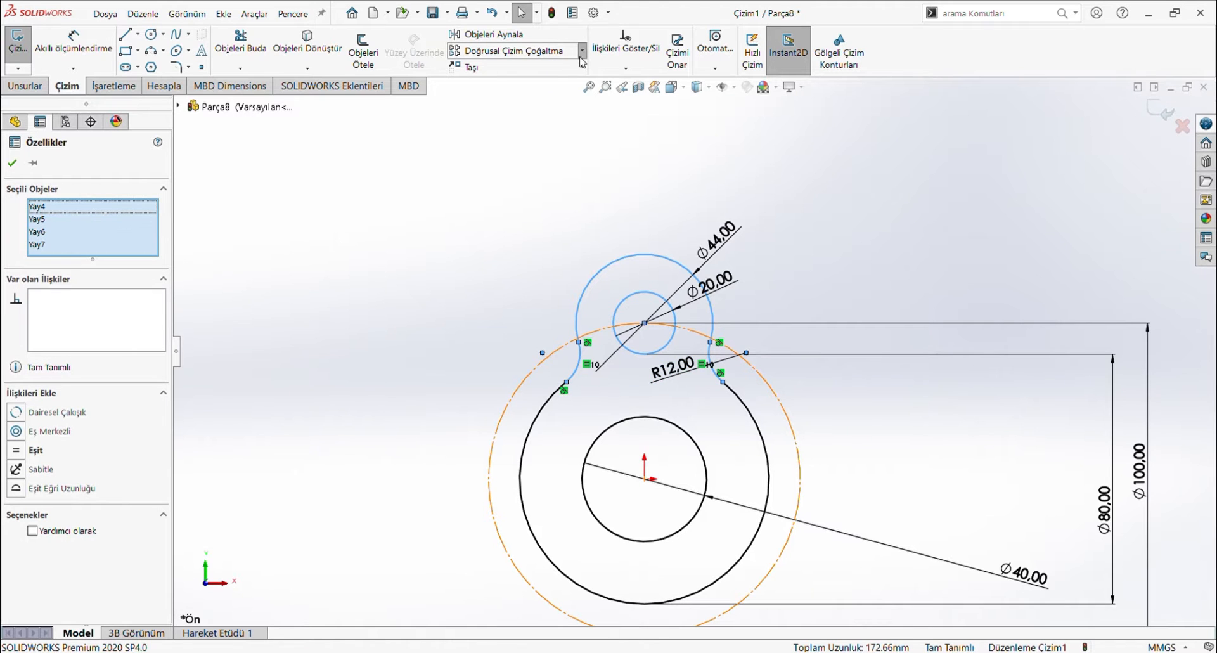
click(580, 56)
click(568, 81)
click(53, 361)
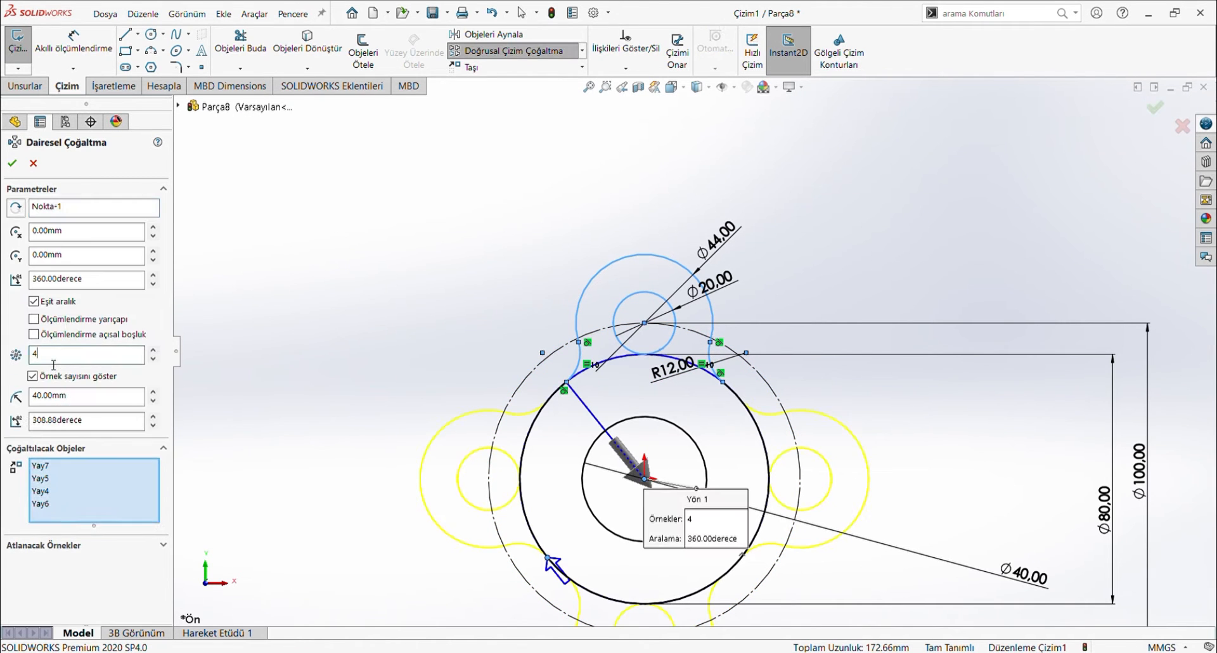
click(18, 168)
scroll(1018, 583, down, 1)
scroll(1014, 580, up, 3)
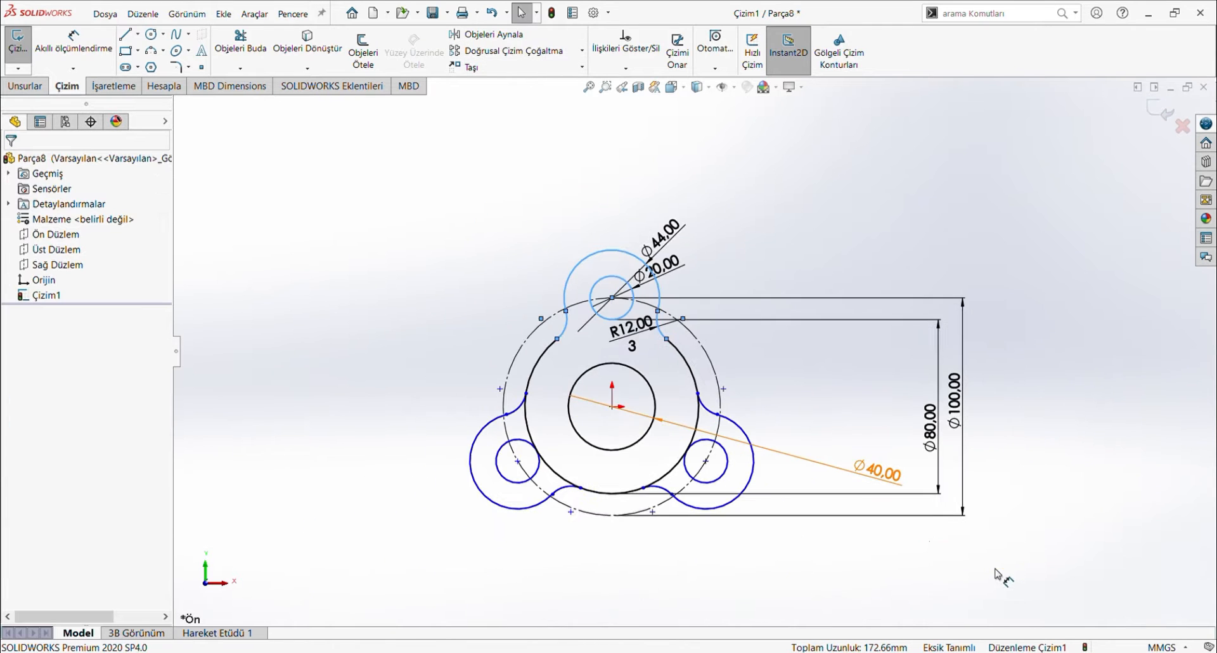
- Trim the 80 mm circle segments inside the two lower lobes to leave a continuous three-lobed outline
scroll(558, 472, down, 2)
click(240, 46)
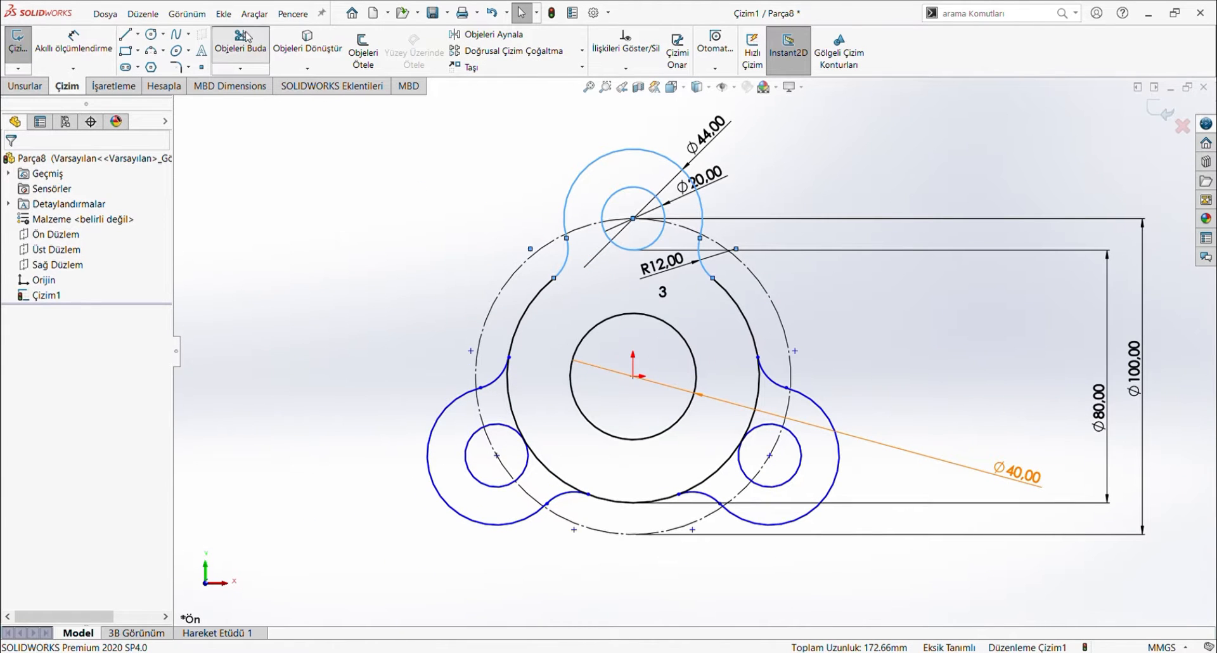
click(516, 398)
click(553, 471)
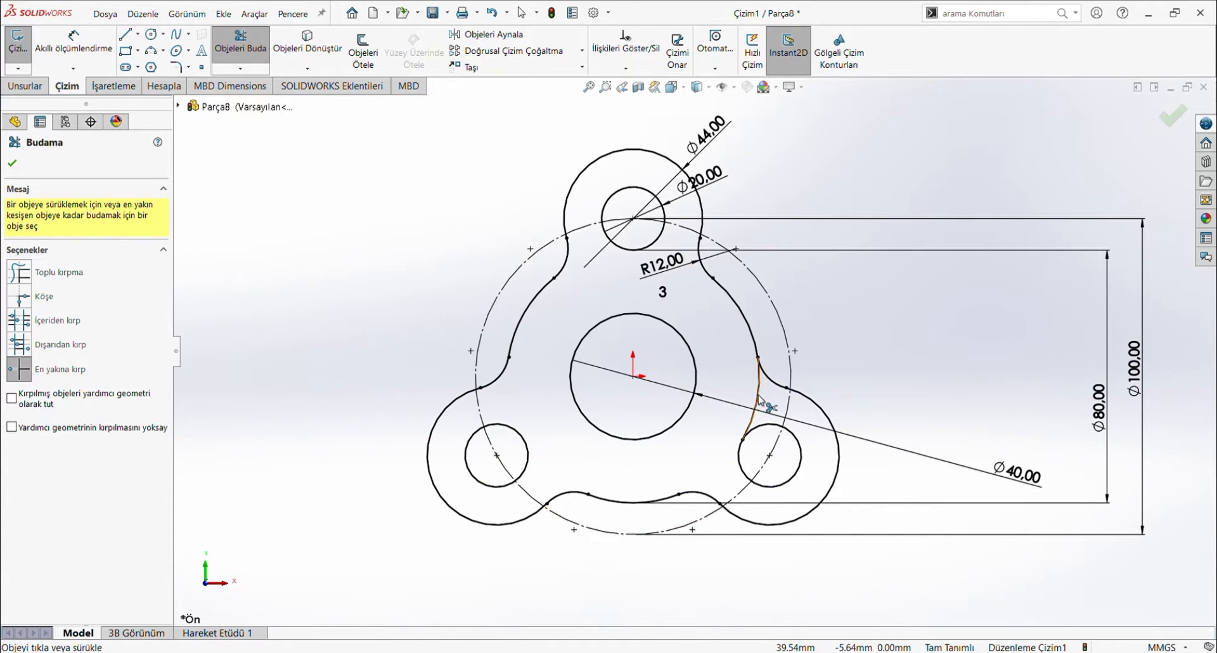
key(Escape)
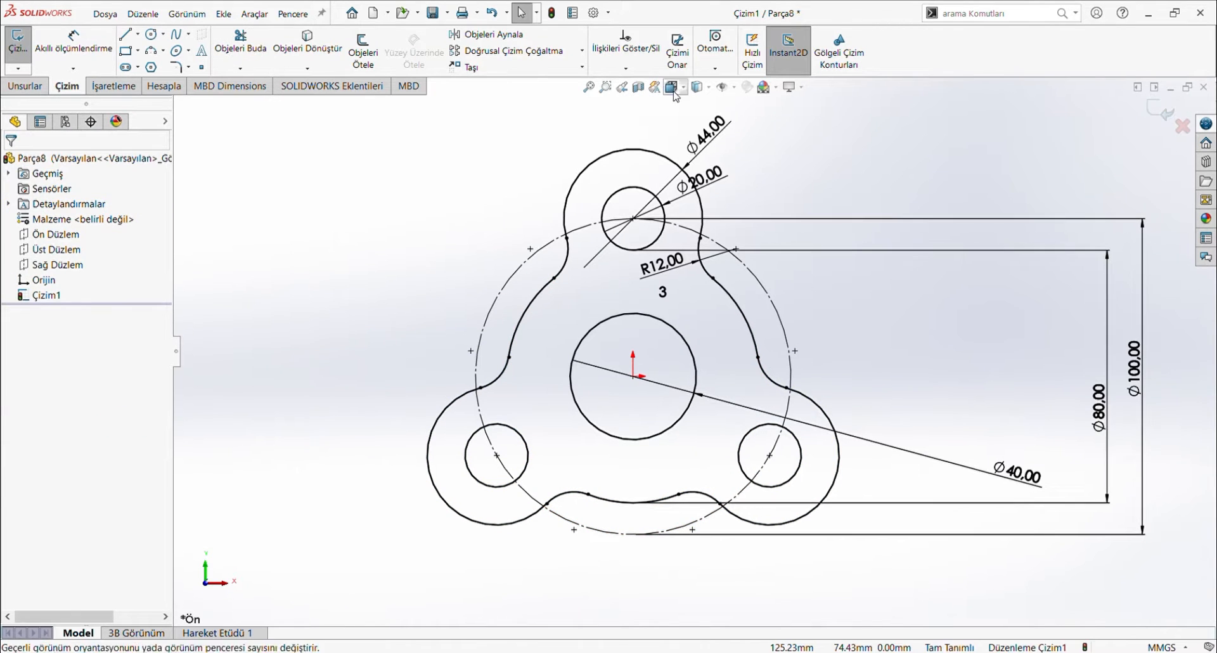
click(735, 90)
click(728, 211)
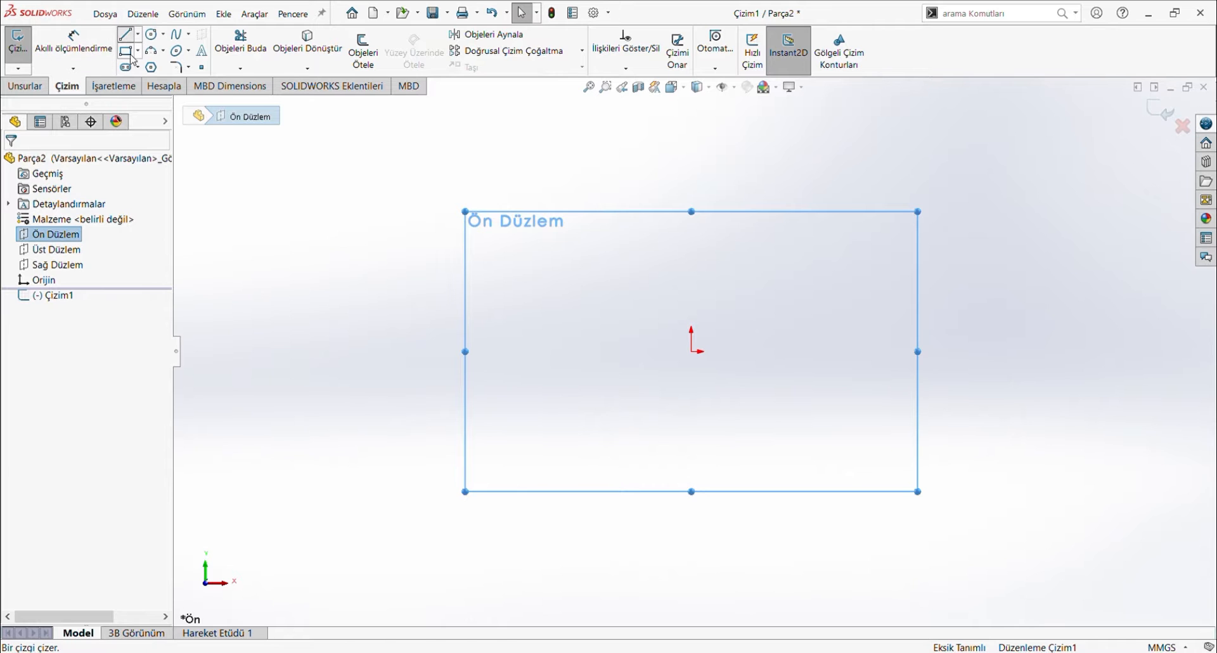
- Draw a horizontal centerline about 142.7 mm long through the origin in the new part's front-plane sketch
click(502, 351)
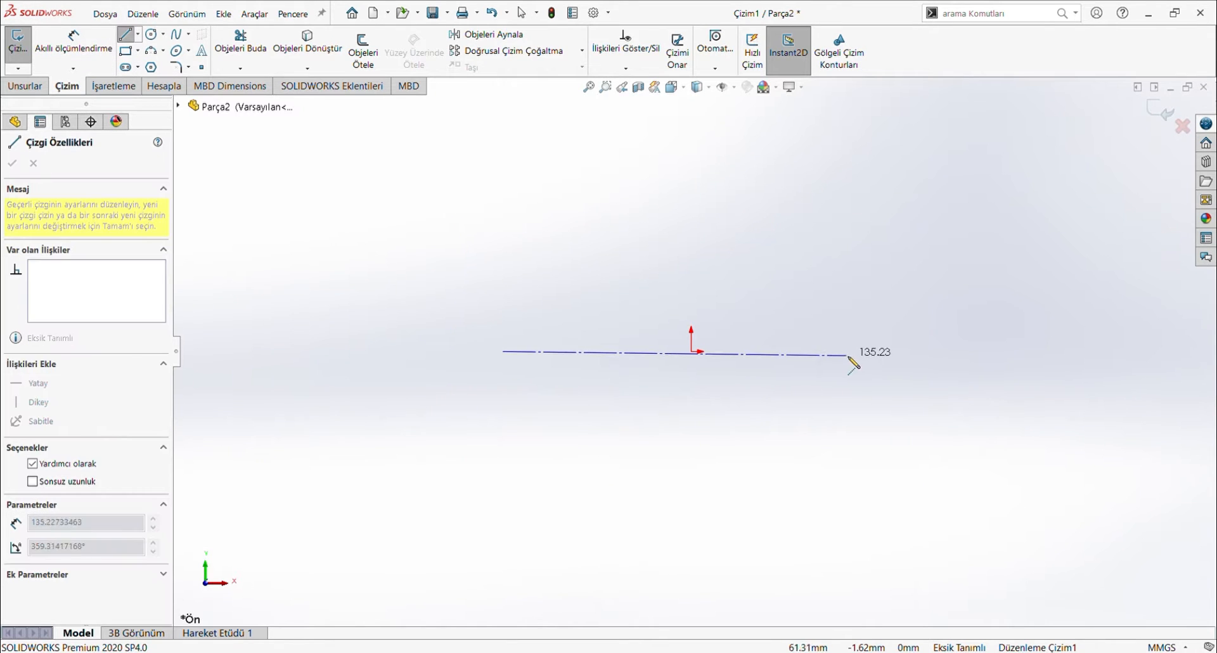
click(865, 351)
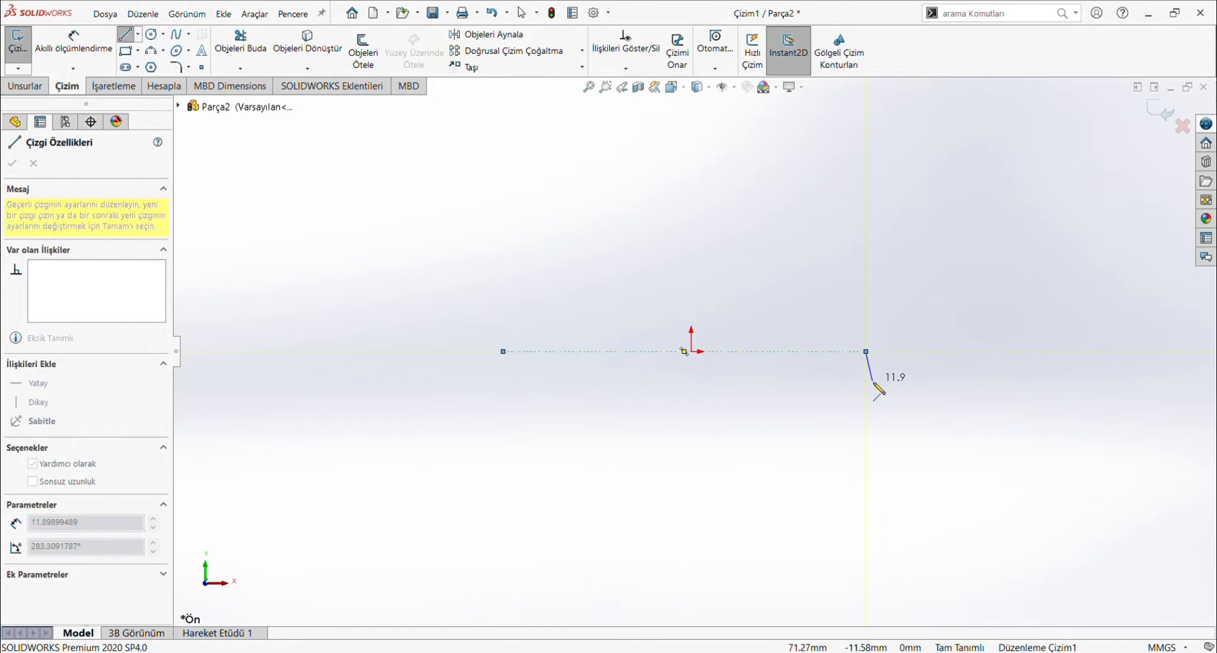
key(Escape)
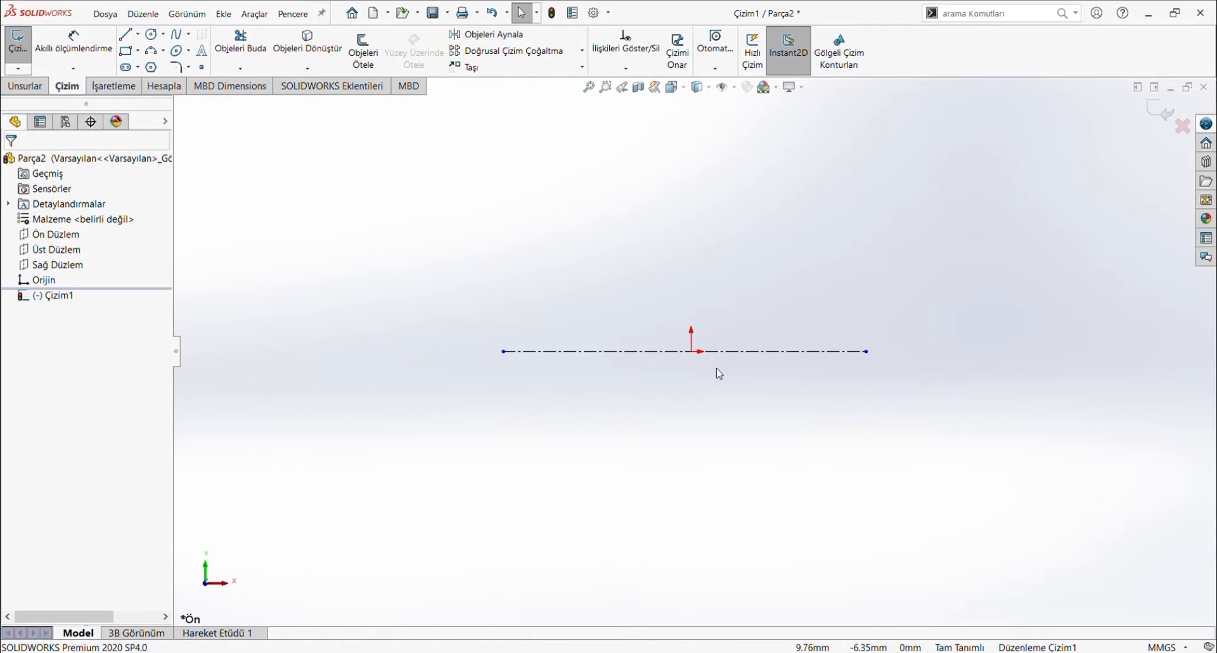
- Make the centerline's midpoint coincident with the origin
click(684, 352)
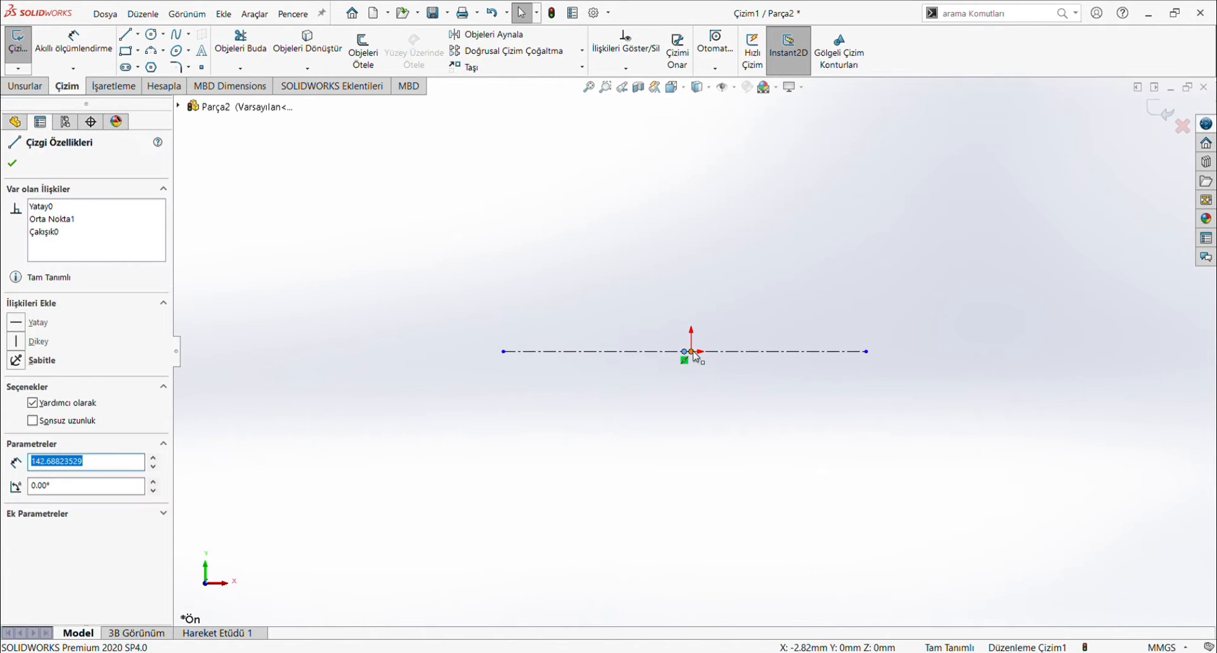
ctrl+click(693, 351)
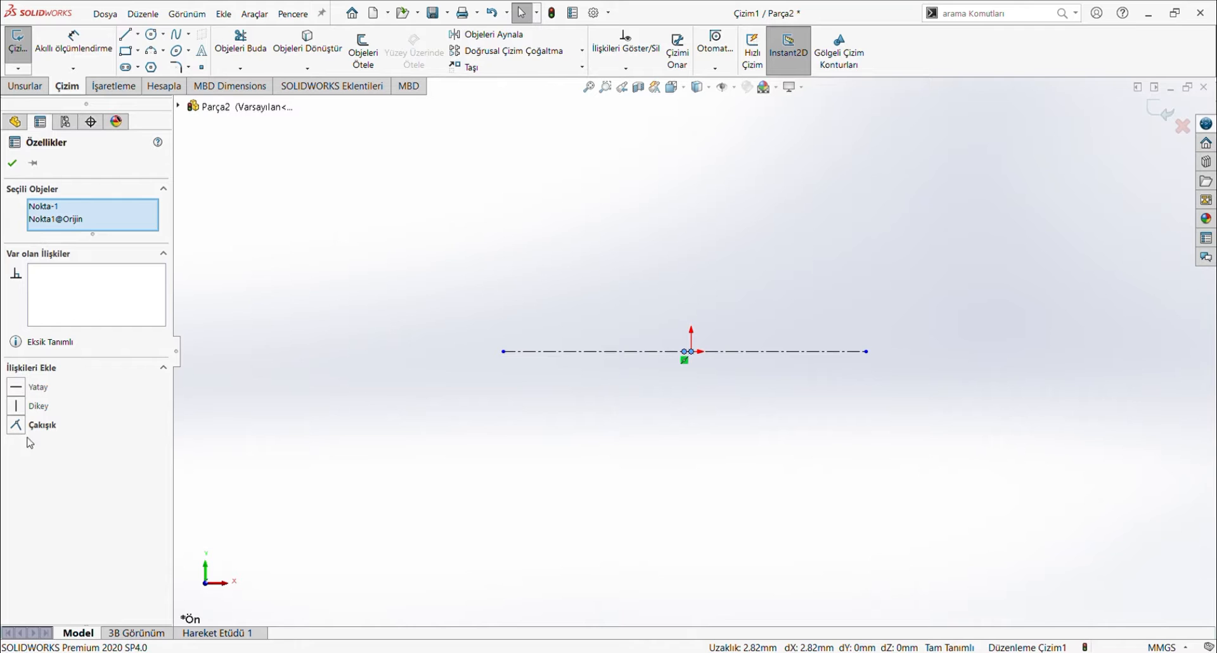
click(15, 426)
click(517, 293)
- Dimension the length of the origin-centred horizontal centerline at 100 mm
click(63, 42)
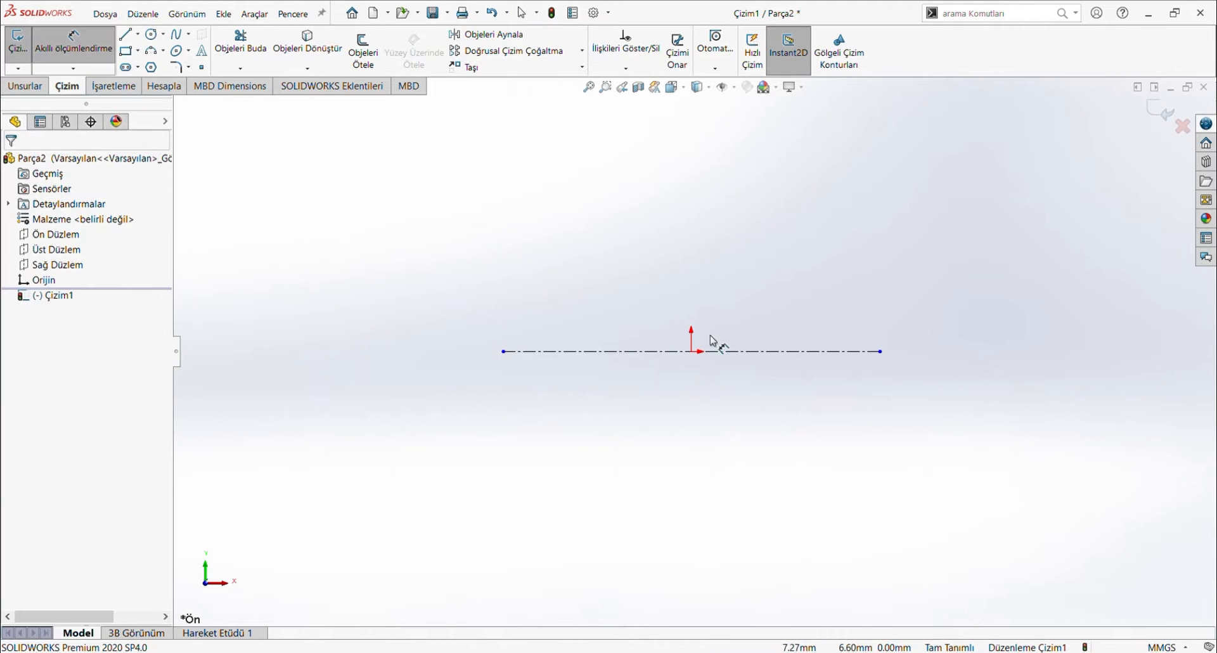
click(720, 352)
click(701, 500)
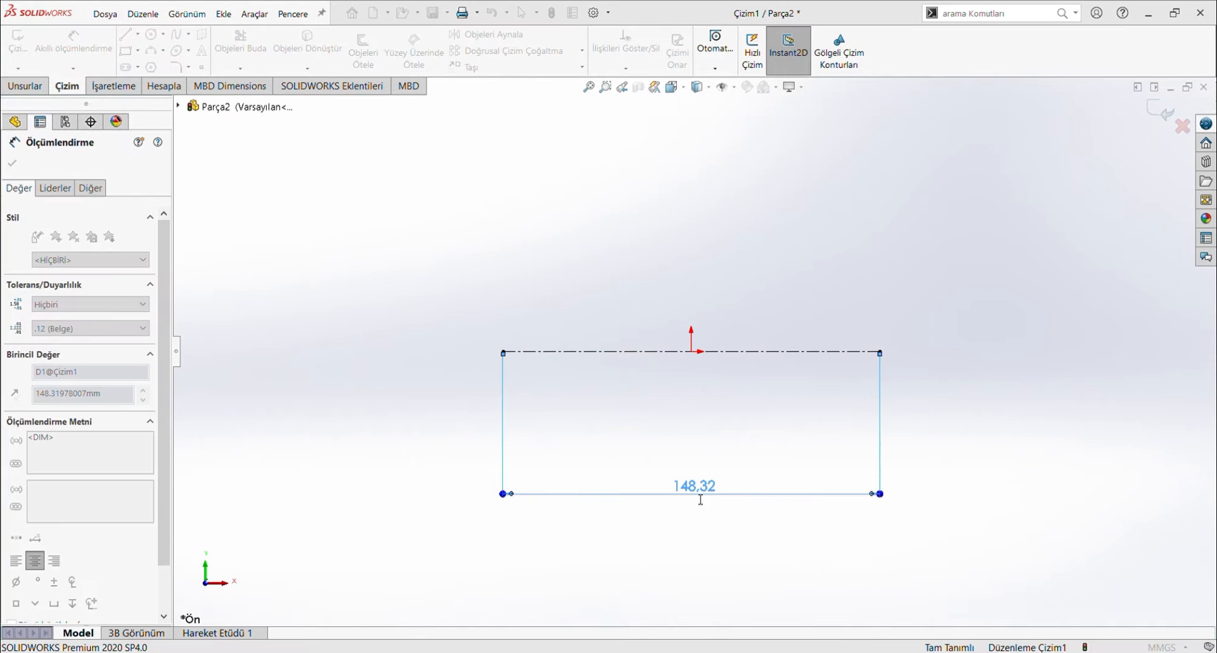
text(100)
key(Return)
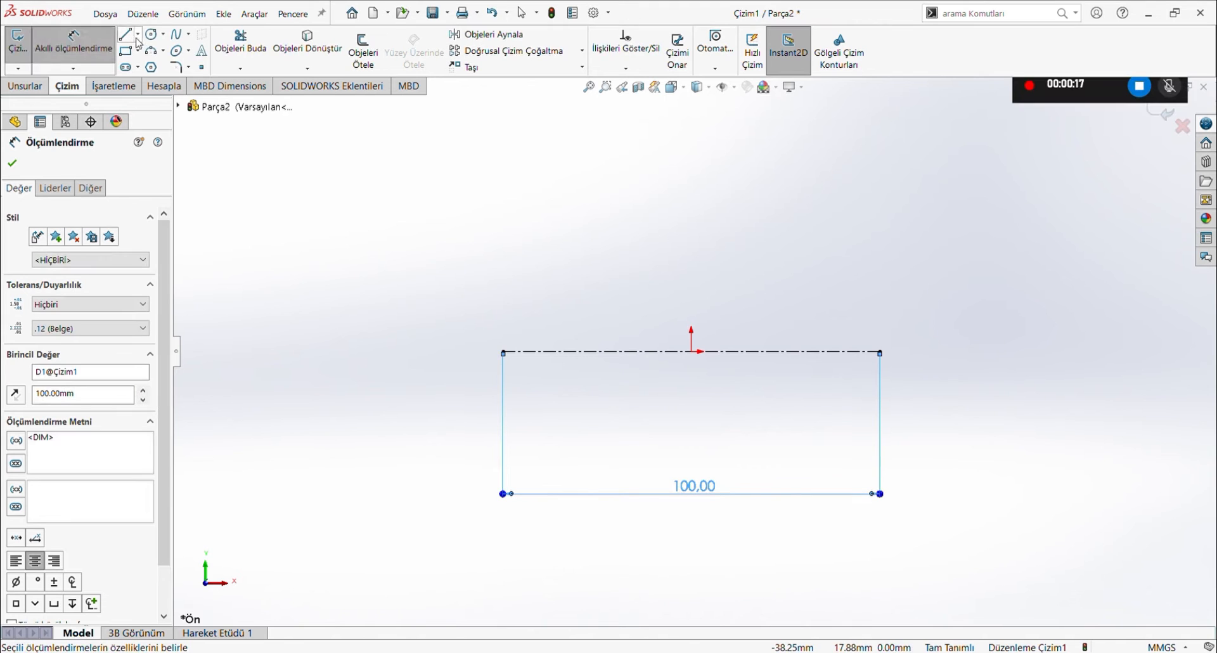
- Sketch two concentric circles centred on the origin, the larger one about 31 mm in diameter
click(151, 33)
mouse_move(692, 352)
mouse_down()
mouse_move(718, 371)
mouse_move(732, 409)
mouse_up()
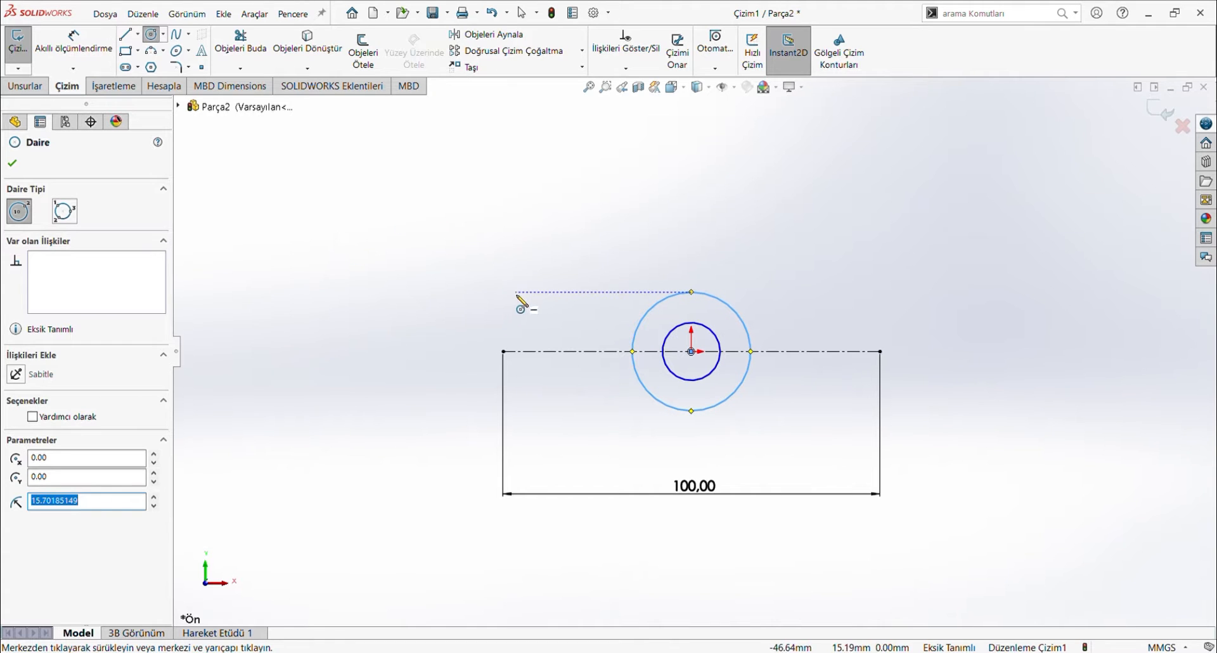
key(Escape)
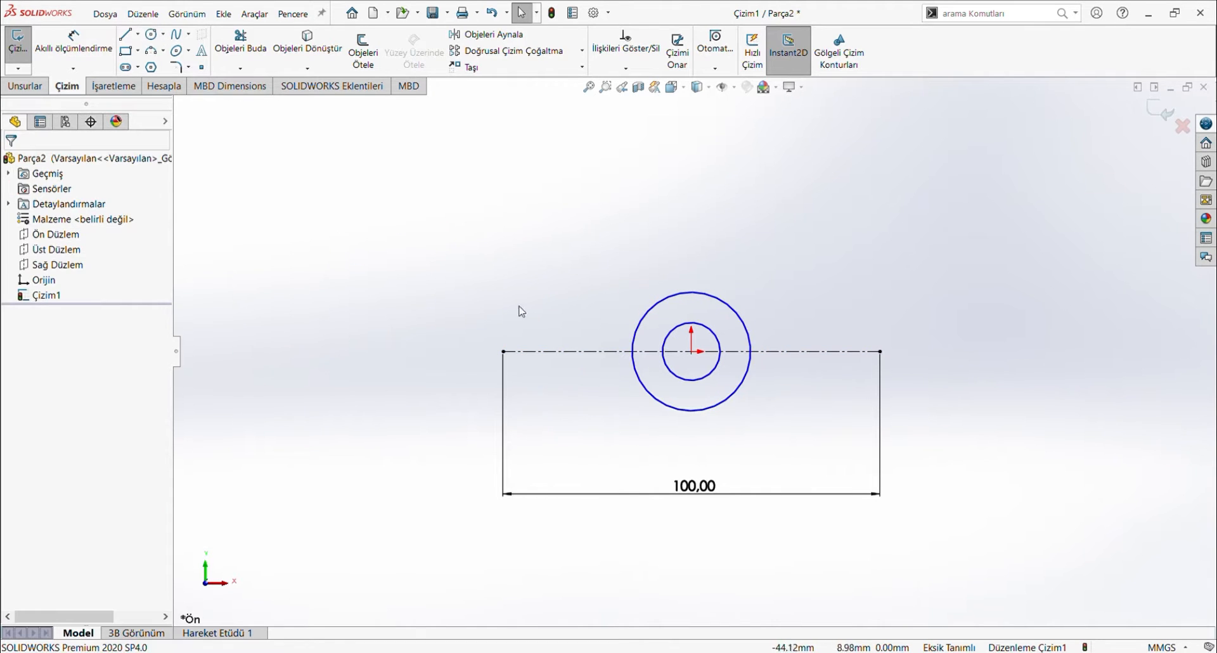
- Dimension the two concentric origin circles with diameters of 35 mm and 56 mm
click(88, 39)
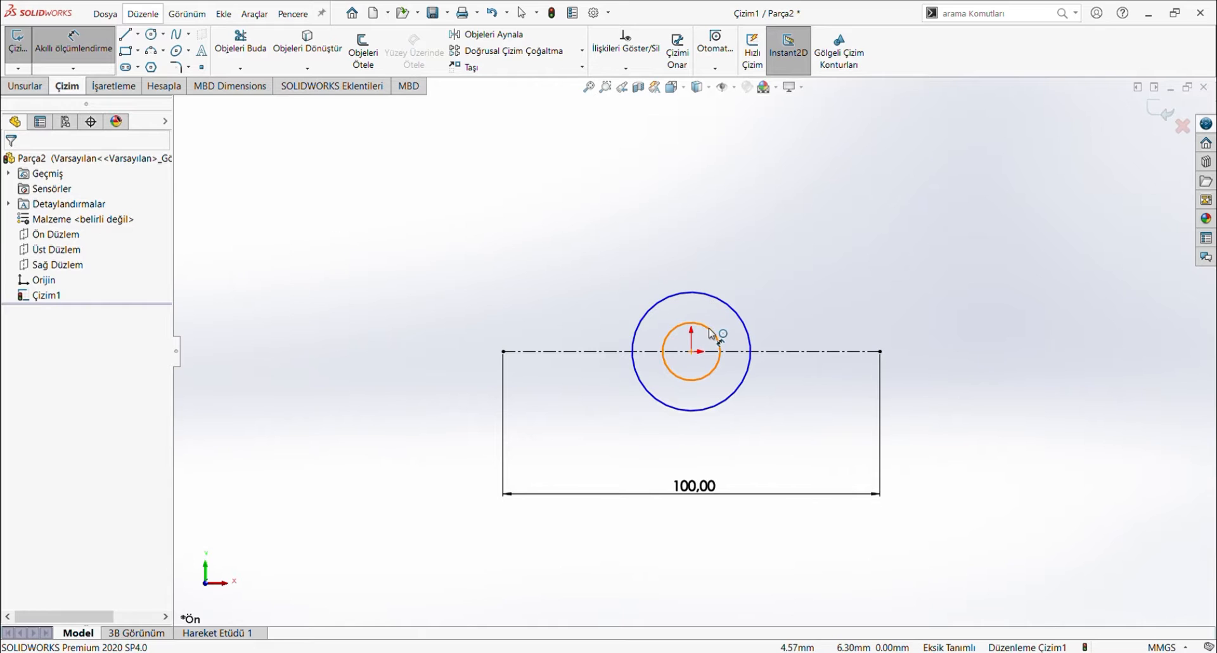
click(711, 334)
click(767, 274)
text(35)
key(Return)
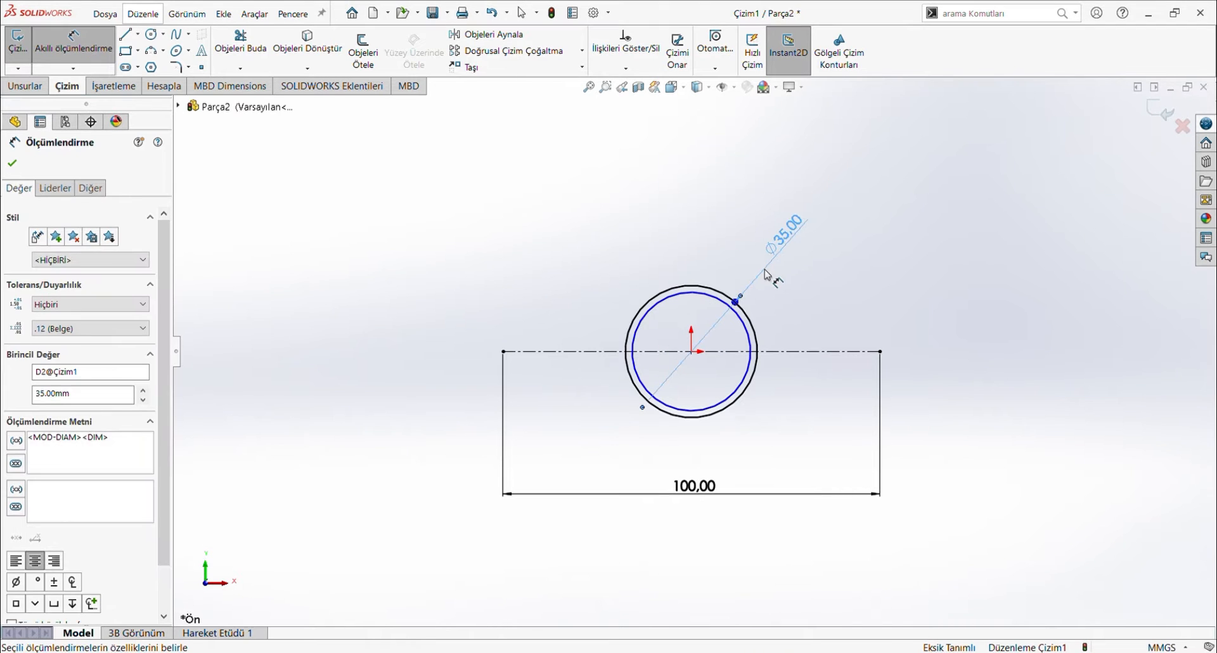
click(743, 311)
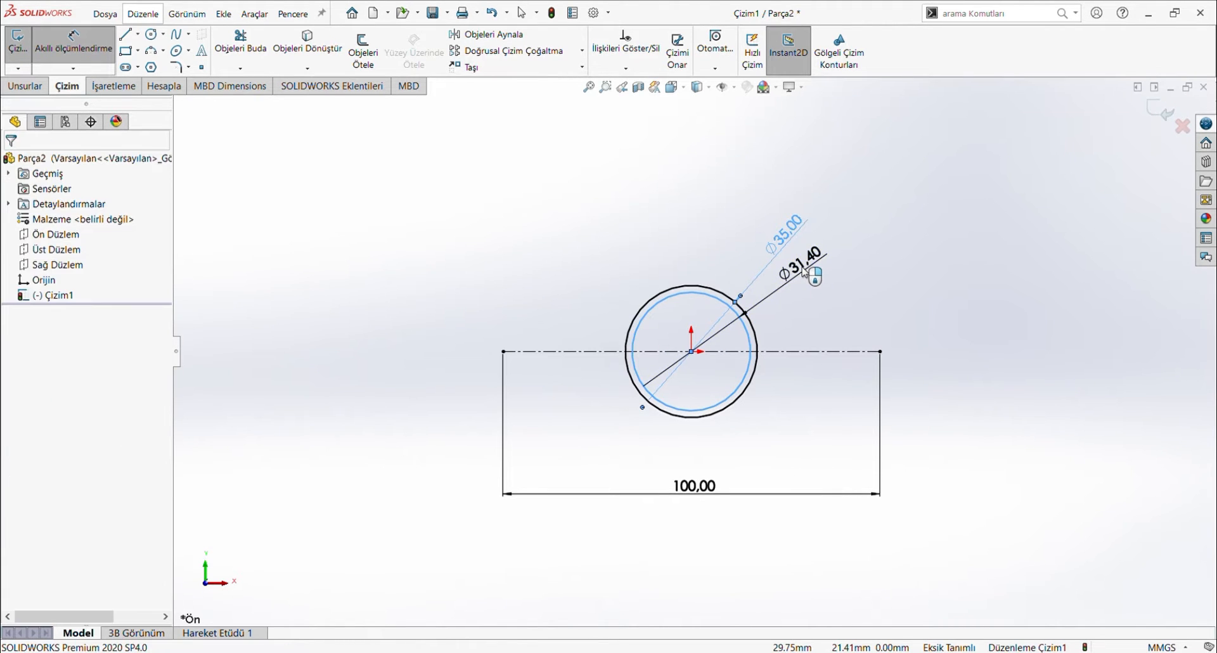
click(804, 272)
text(56)
key(Return)
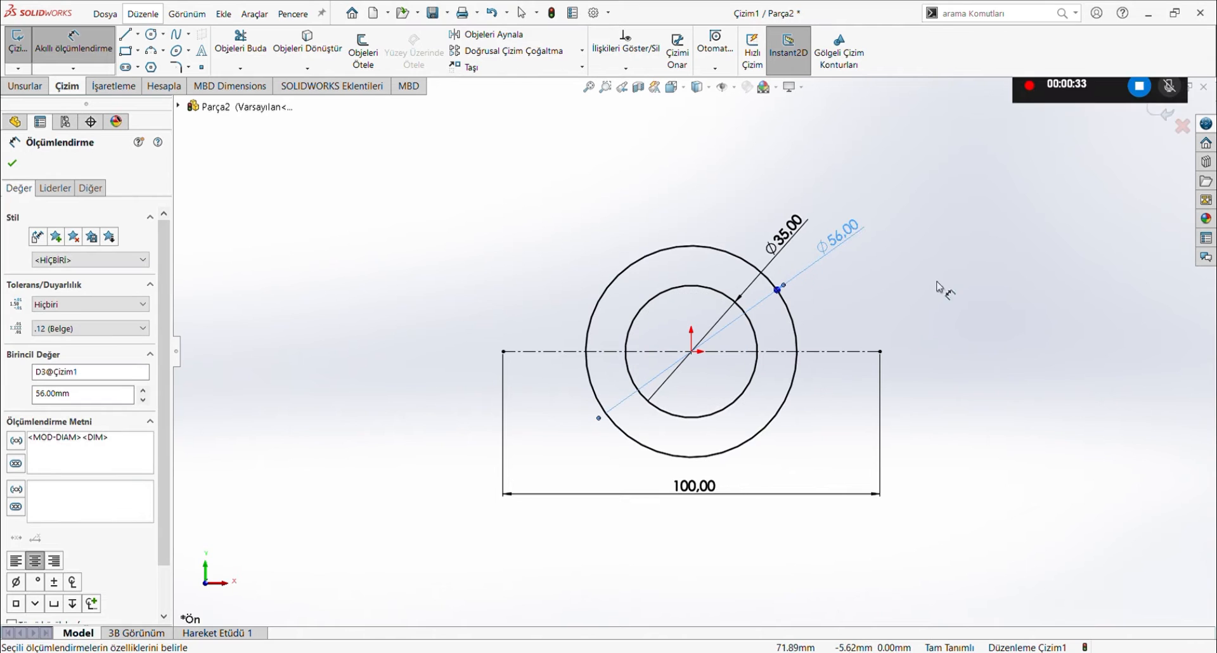
key(Escape)
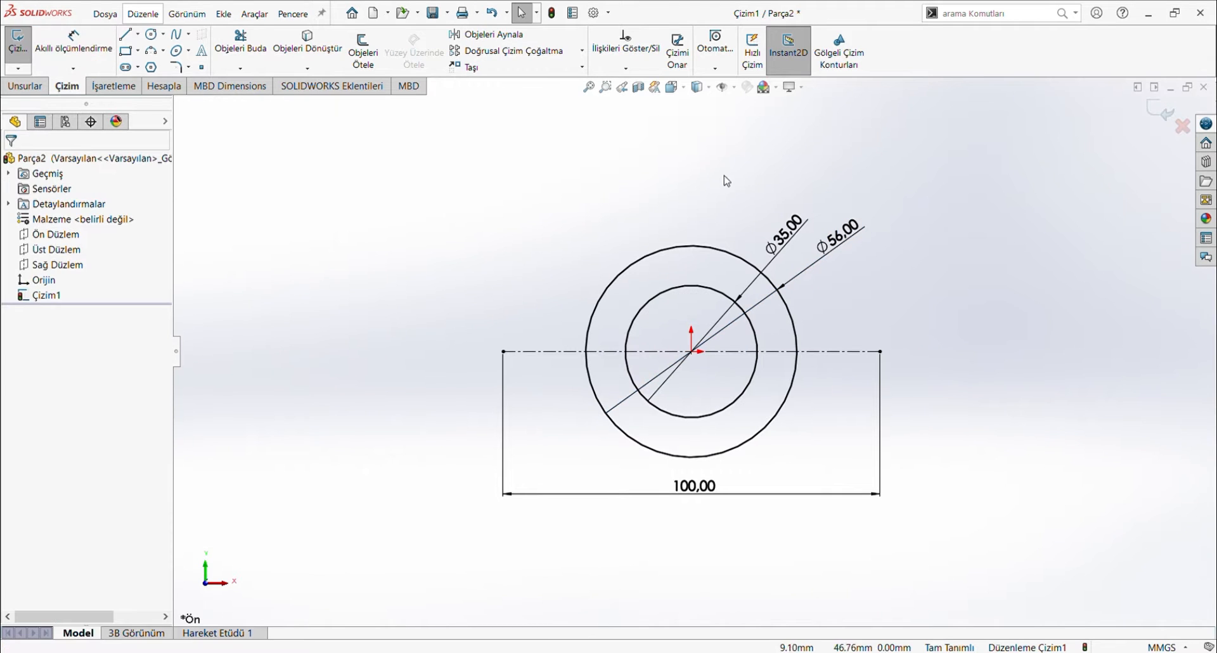
- Draw a horizontal centerline about 12 mm long above the long centerline's left end, and a vertical one about 11 mm long through its left endpoint
click(137, 35)
click(147, 66)
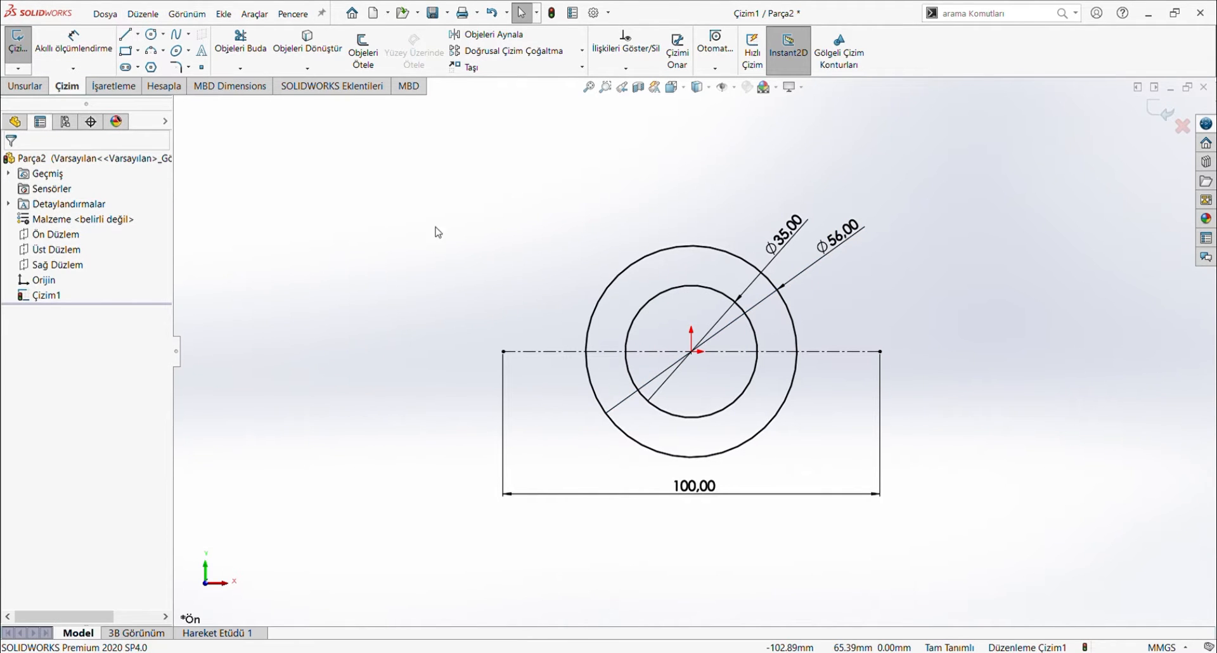
click(503, 299)
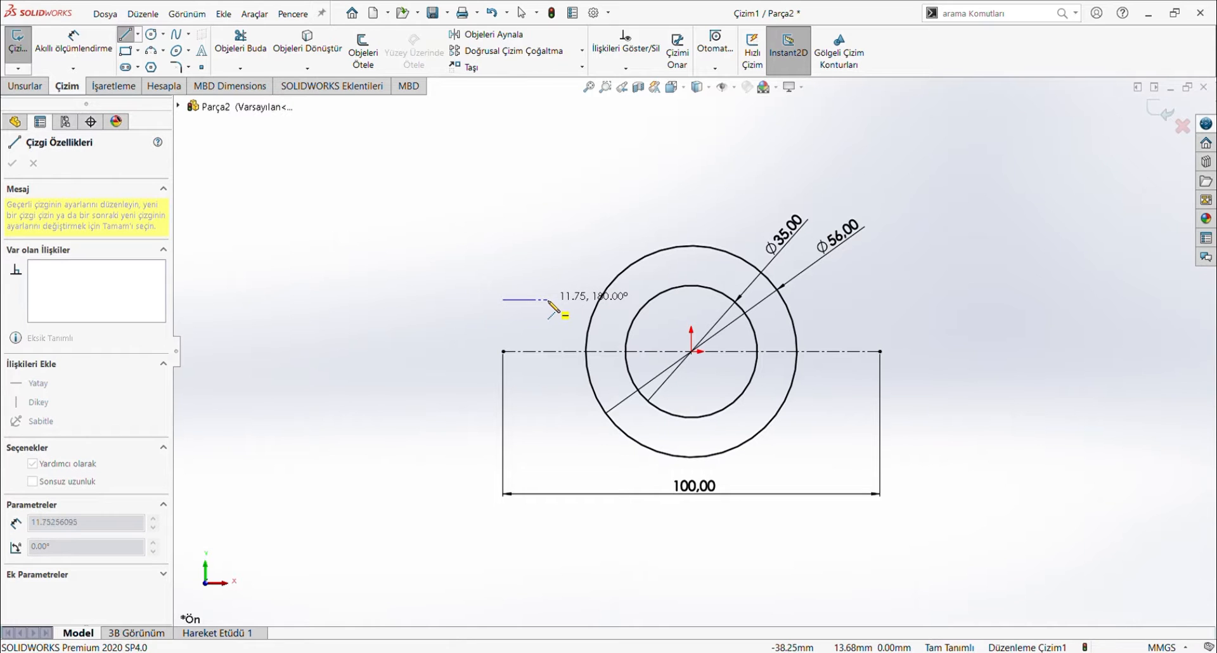
double_click(548, 299)
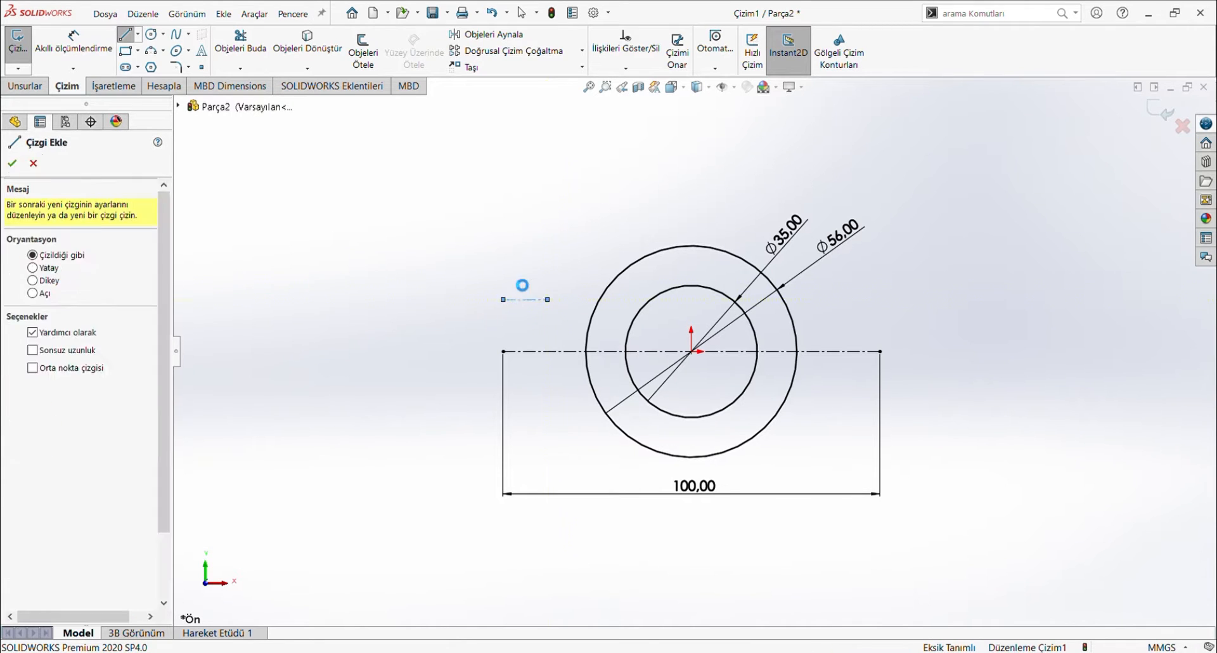
key(Escape)
click(125, 34)
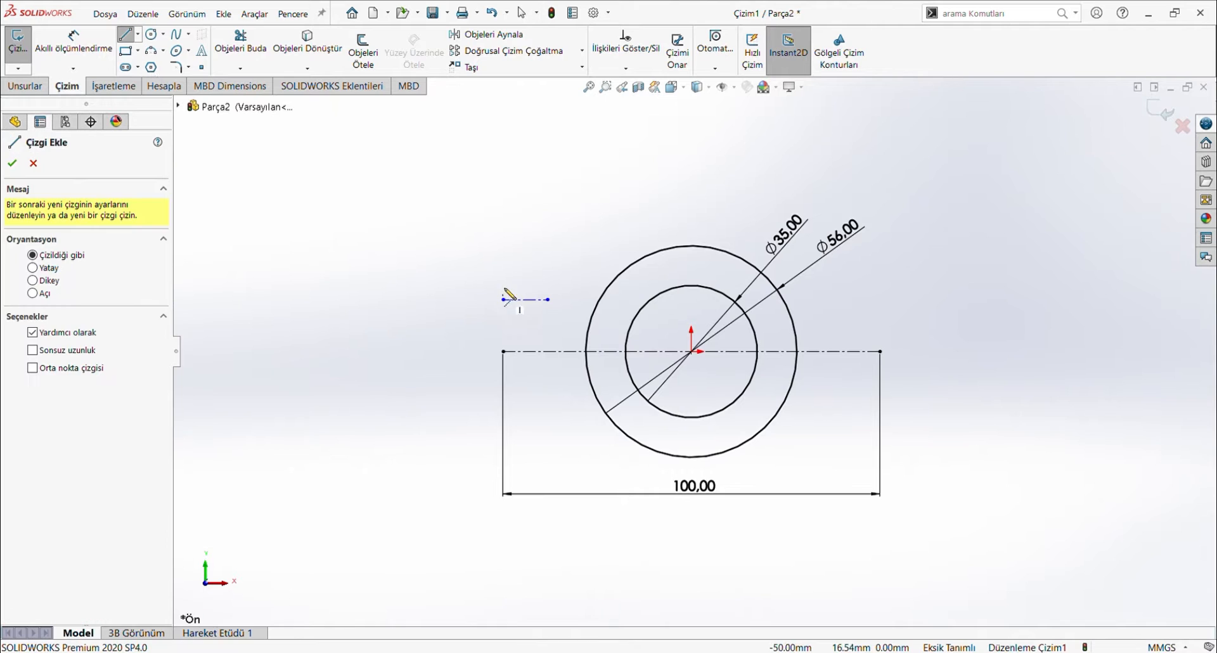
click(503, 275)
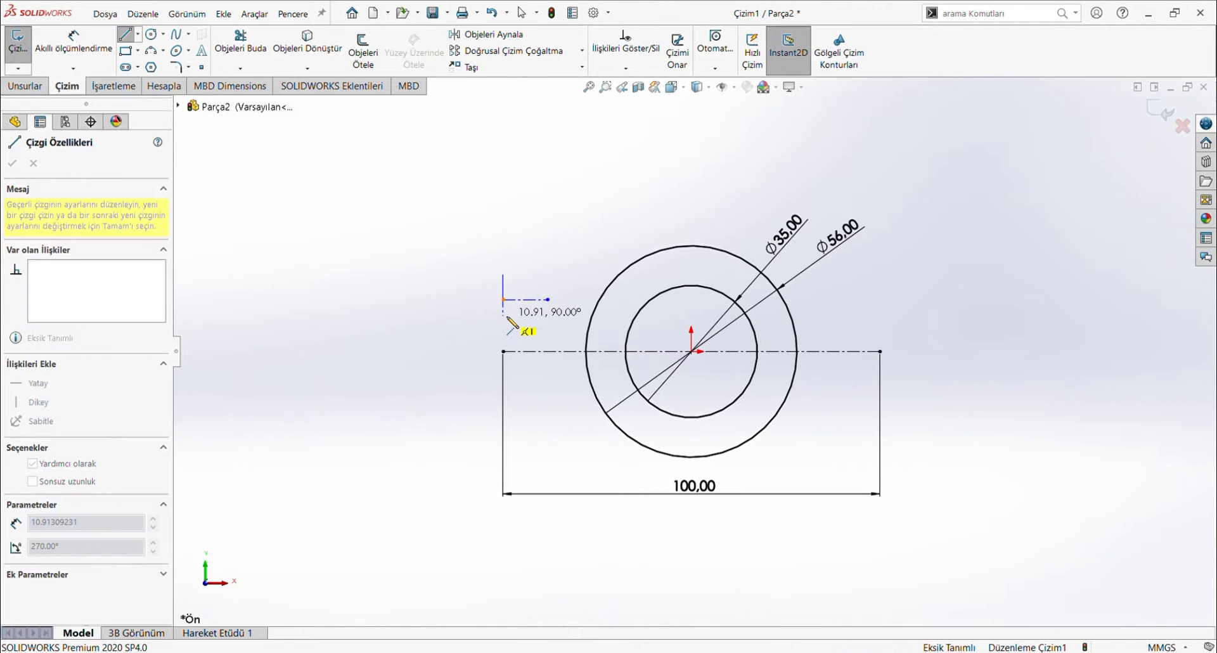
double_click(503, 315)
key(Escape)
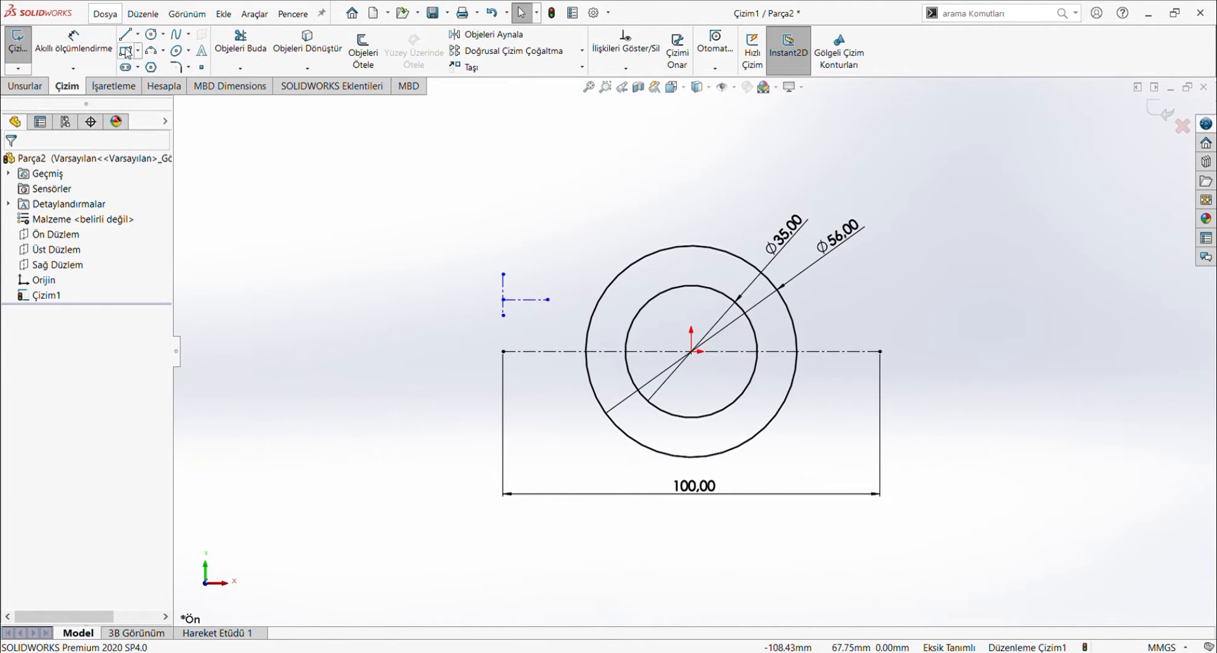
- Draw a short horizontal and a short vertical centerline crossing each other below the long centerline's right end
click(127, 35)
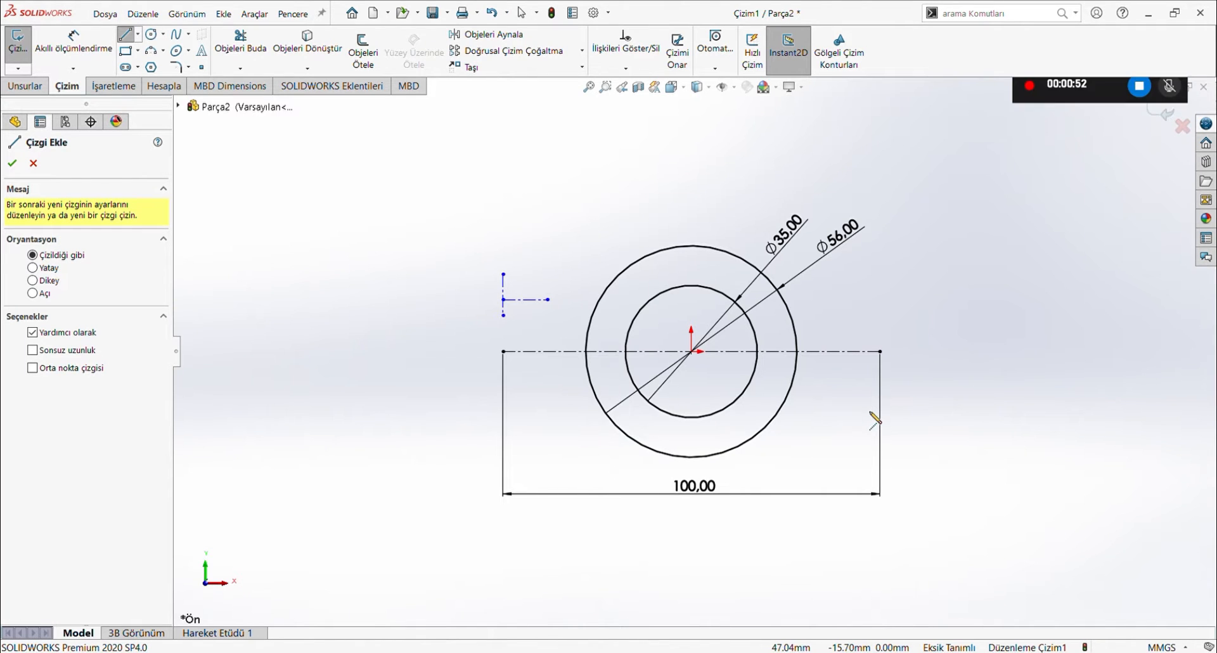
mouse_move(869, 411)
mouse_down()
mouse_move(914, 411)
mouse_move(880, 409)
mouse_move(880, 427)
mouse_up()
key(Escape)
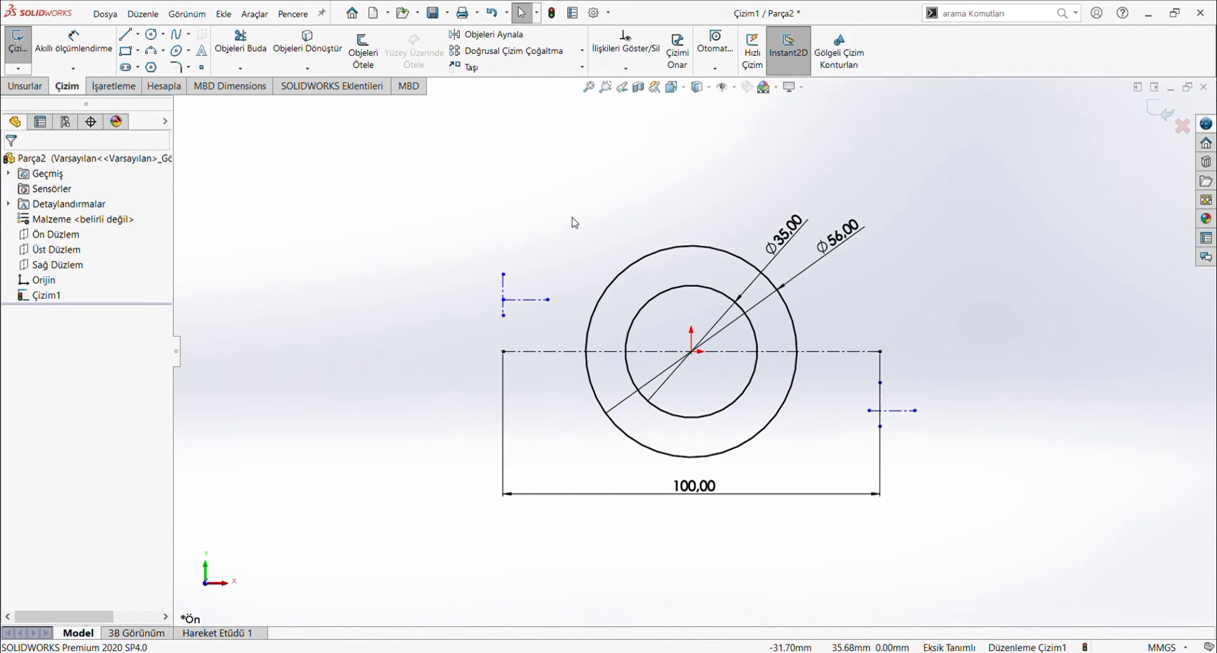
- Add a Vertical relation between the lower endpoint of the left cross's vertical centerline and the long centerline's left end
mouse_move(503, 300)
mouse_down()
mouse_move(473, 302)
mouse_move(503, 301)
mouse_up()
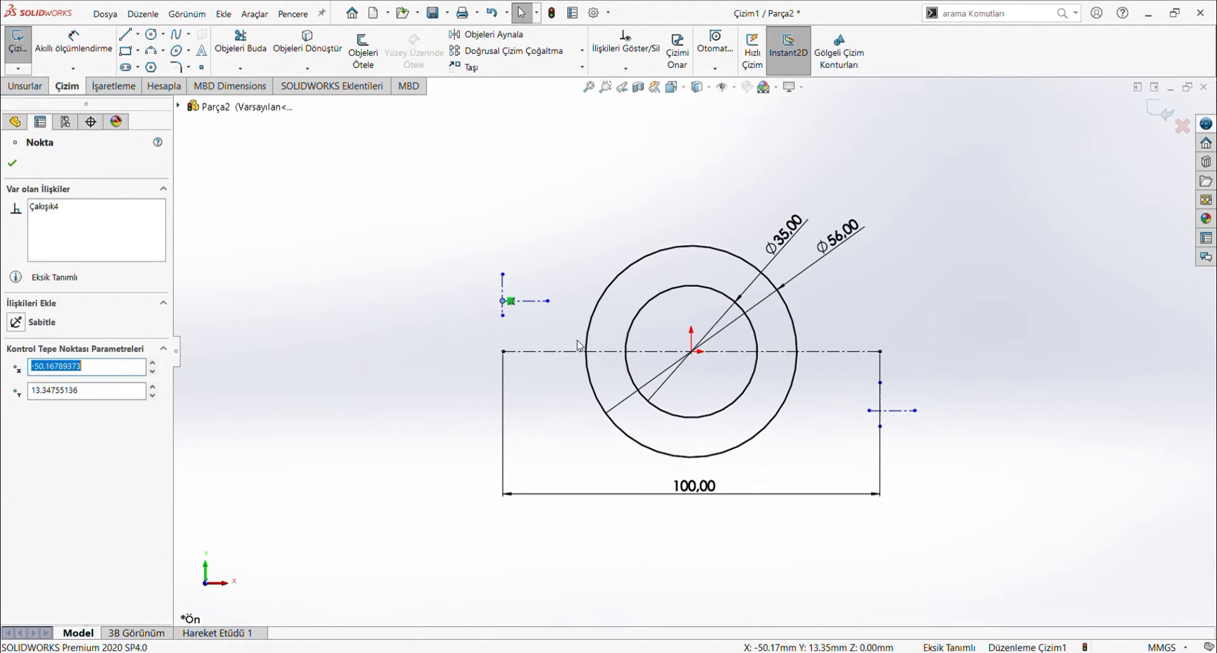
click(496, 327)
click(503, 315)
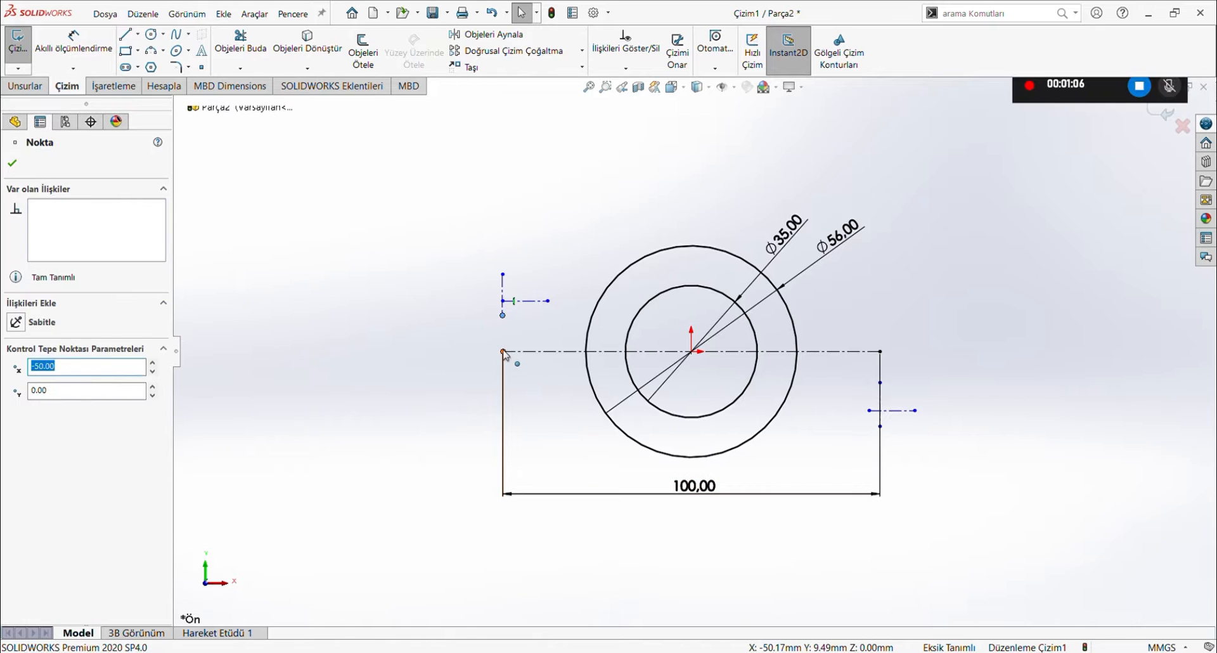
ctrl+click(502, 351)
click(26, 407)
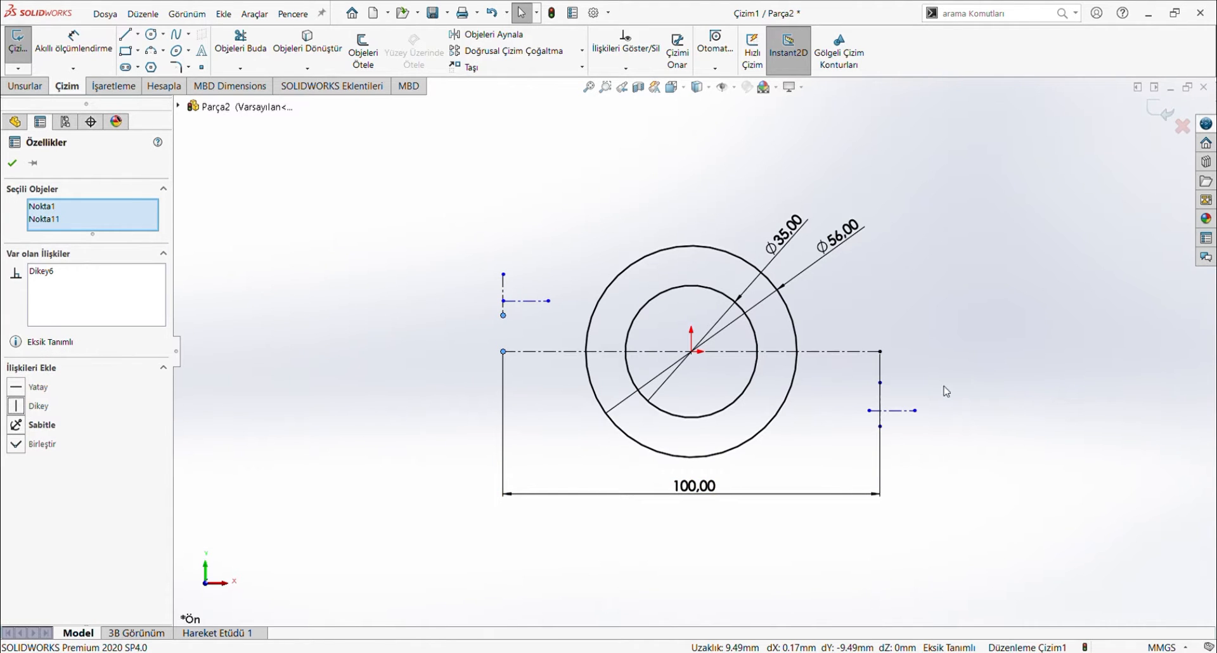
- Add a Vertical relation between the upper endpoint of the right cross's vertical centerline and the long centerline's right end
click(880, 352)
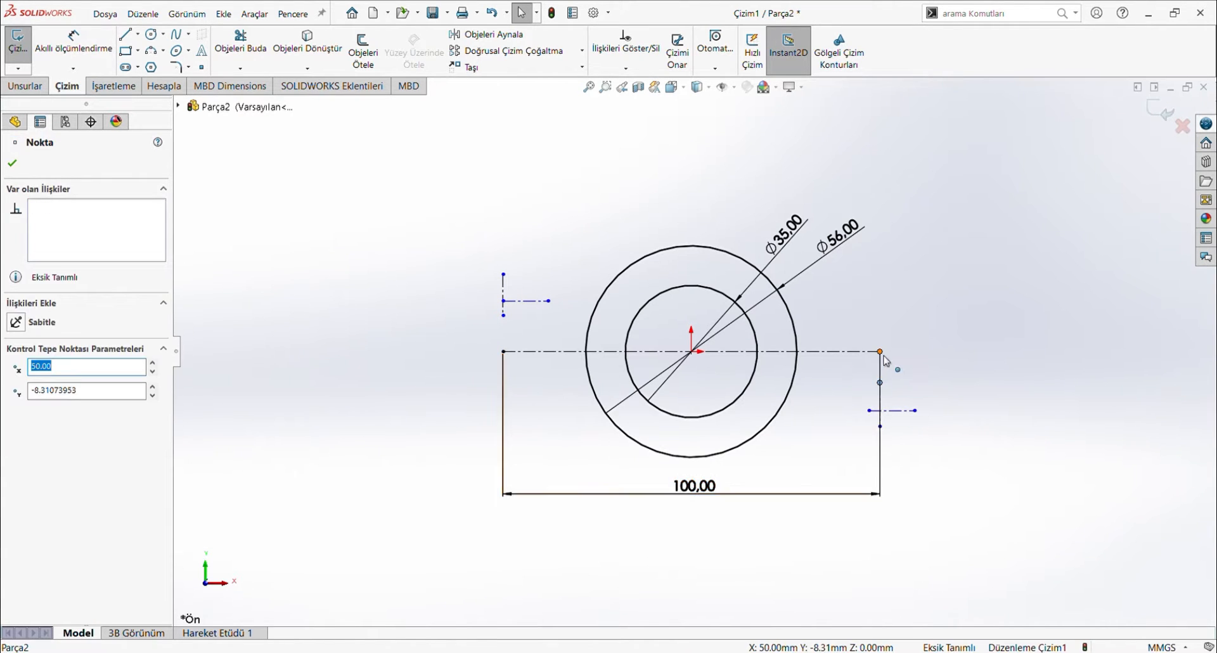
ctrl+click(879, 410)
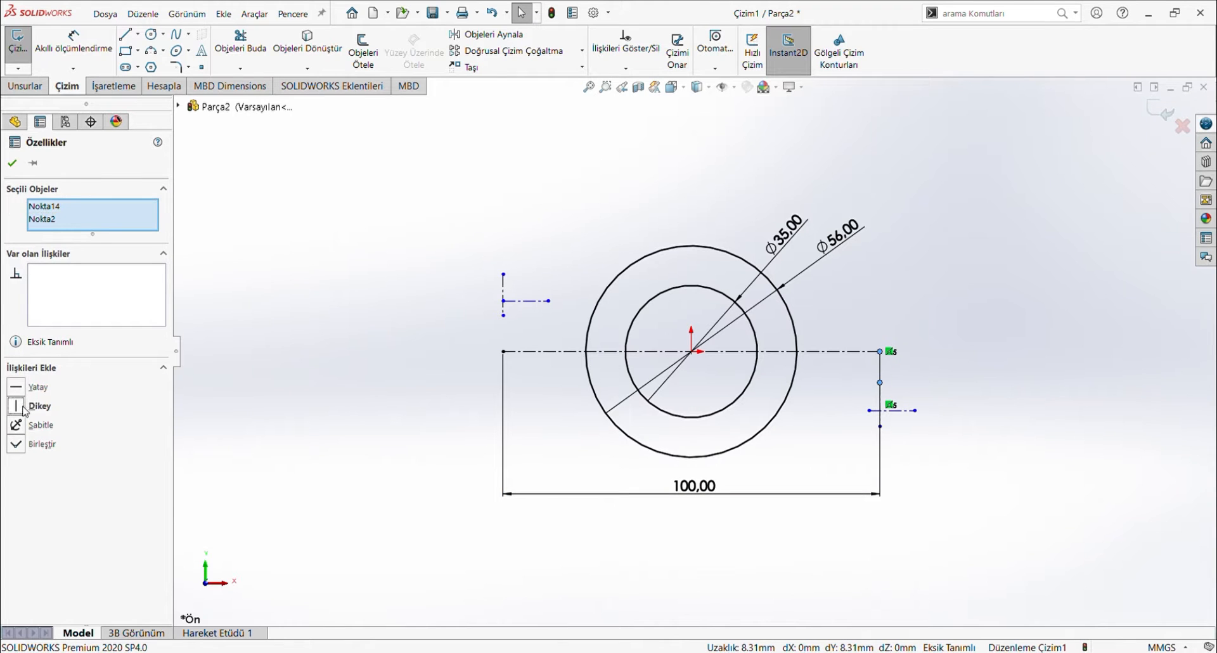
click(977, 298)
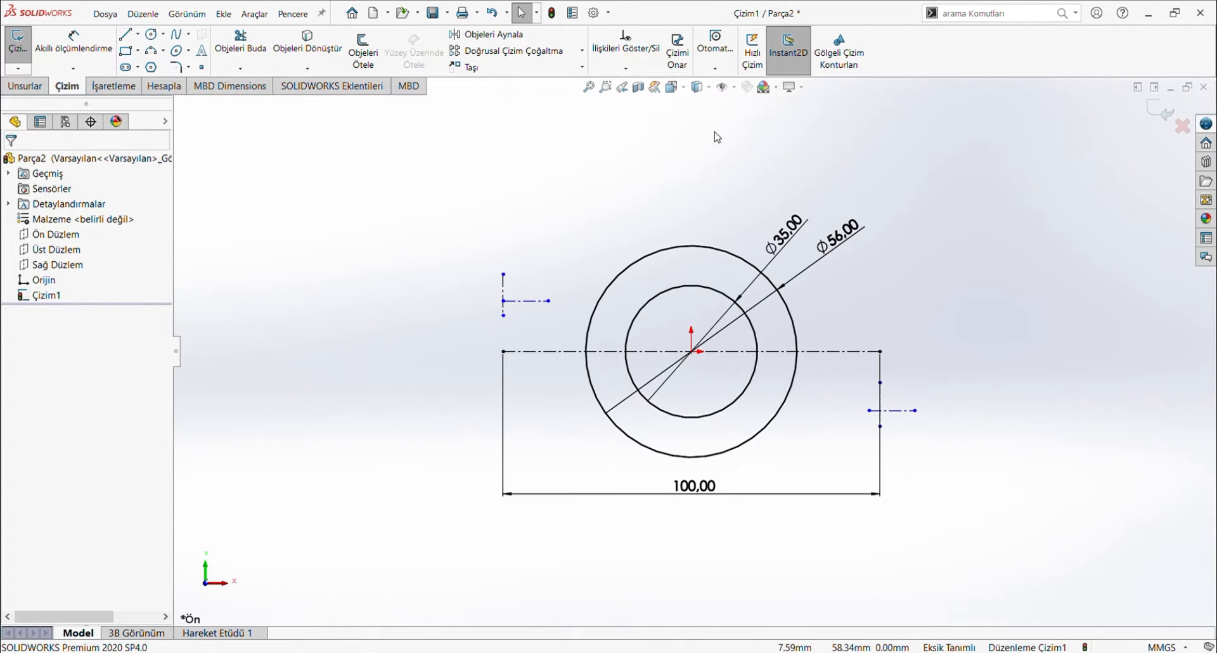
- Dimension the left cross's horizontal centerline 12 mm above the long centerline
click(73, 44)
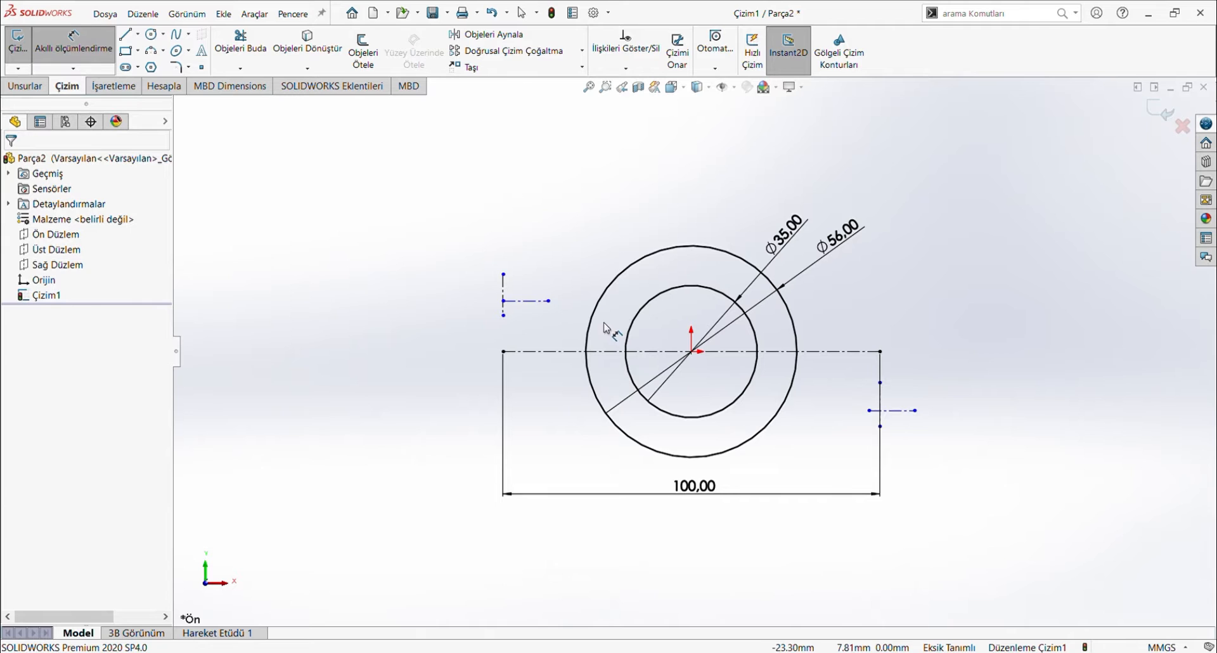
click(530, 301)
click(515, 351)
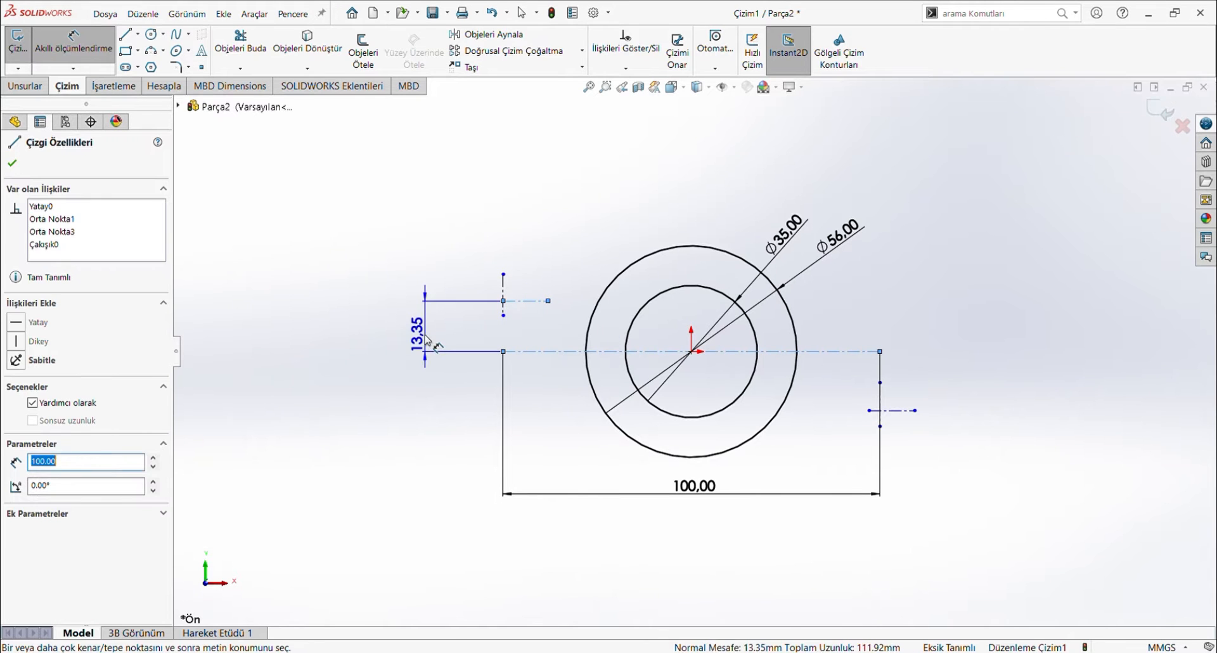
click(429, 306)
text(12.00mm)
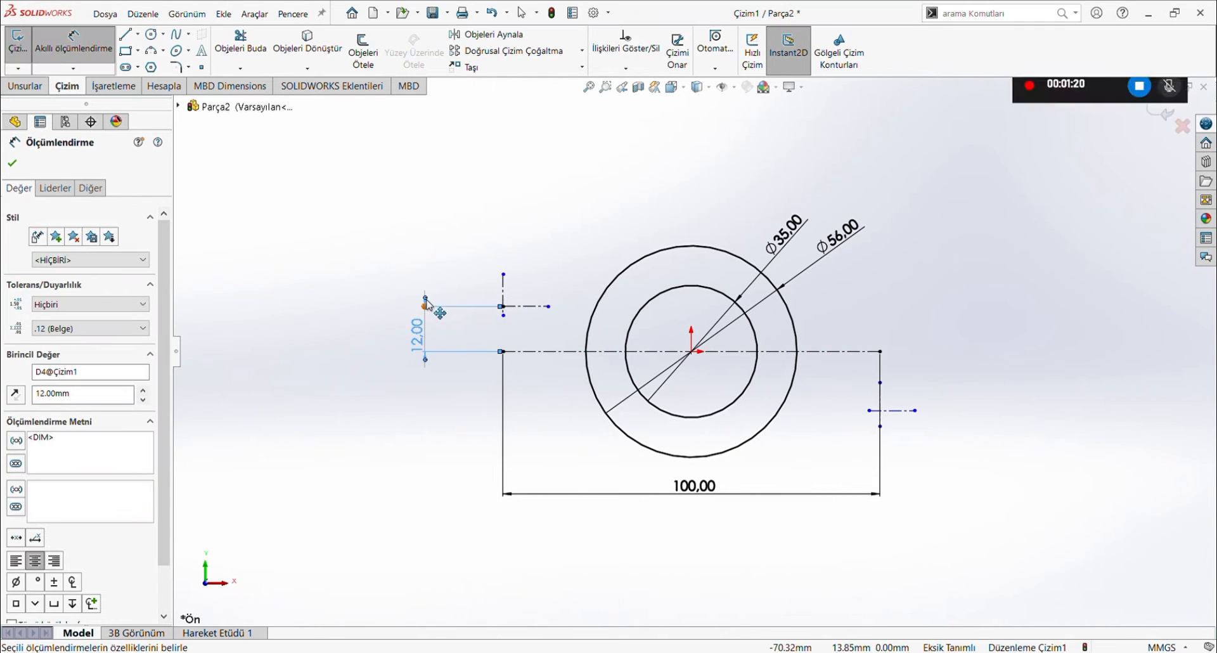
key(Return)
- Dimension the right cross's horizontal centerline 12 mm below the long centerline's right end
click(880, 351)
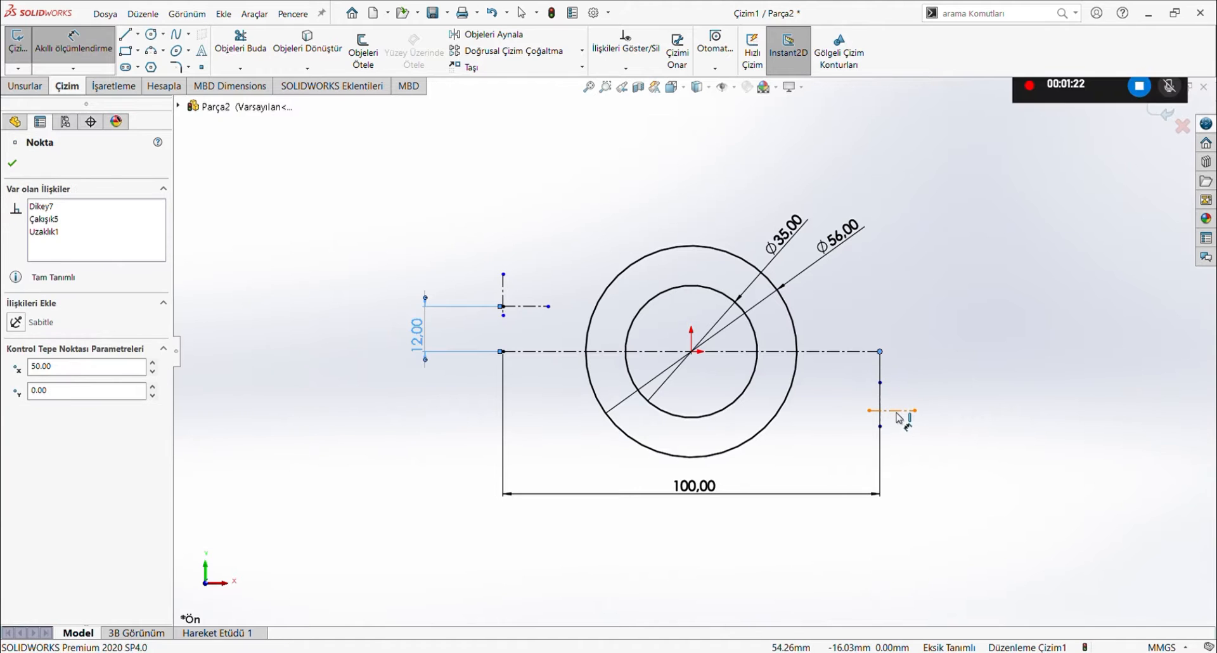
click(894, 411)
click(911, 384)
text(12)
key(Return)
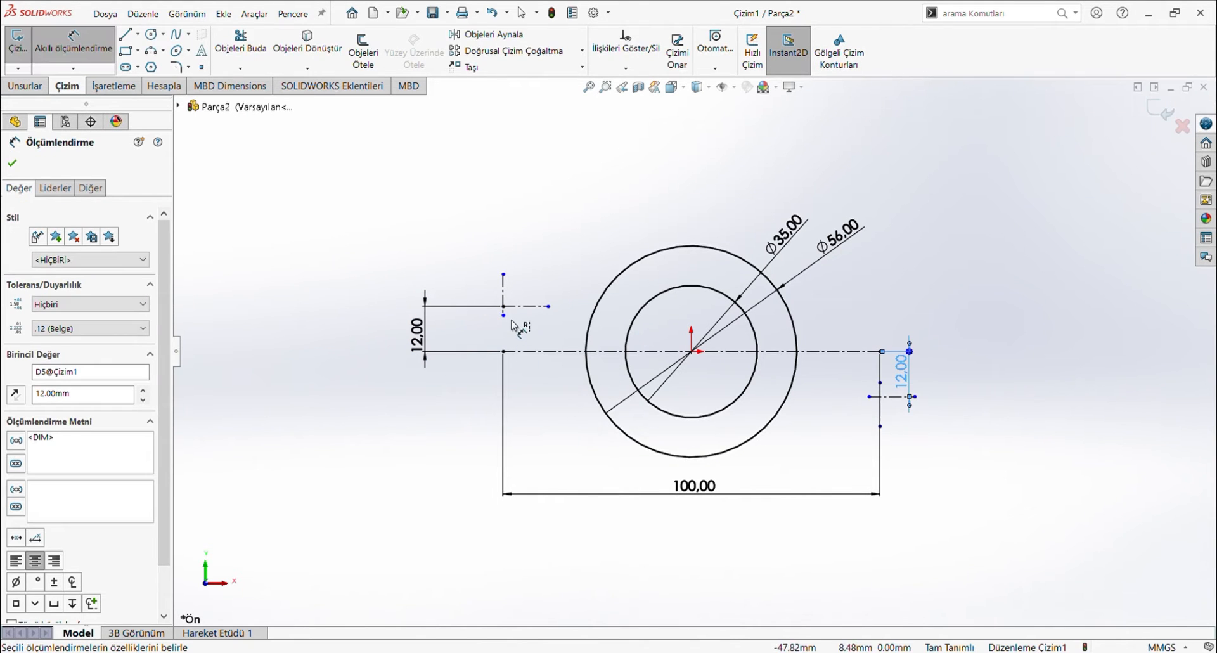
- Sketch two concentric circles on the left centerline crossing, the outer one about 11.5 mm in radius
click(151, 34)
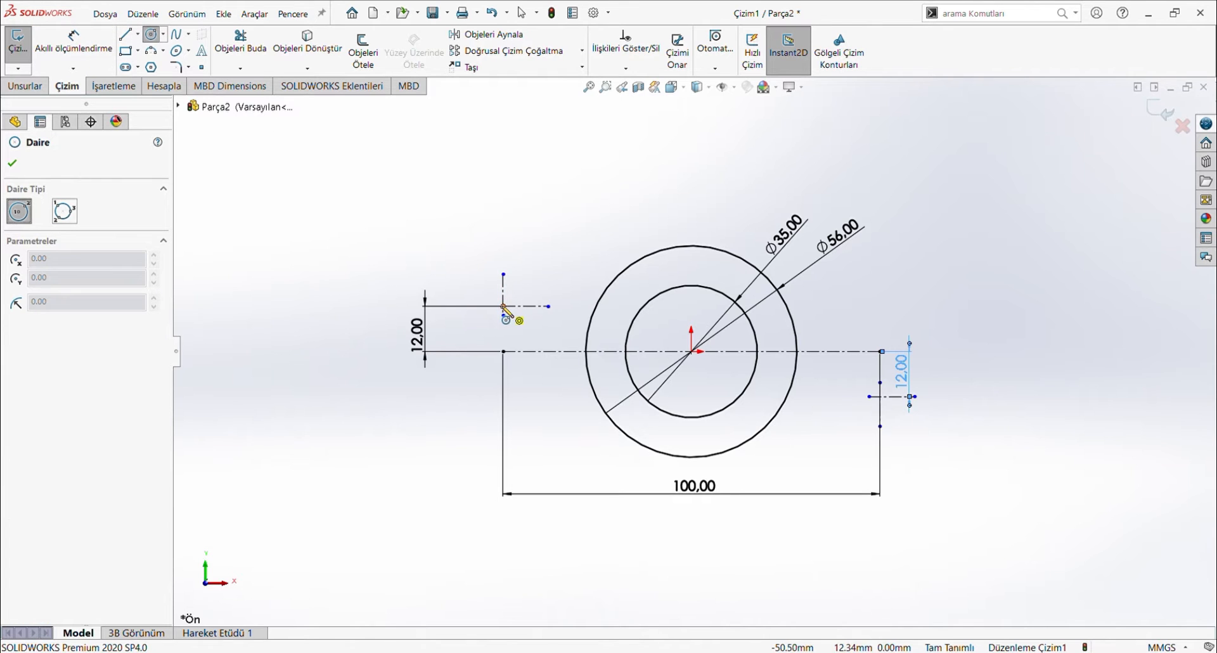
click(503, 306)
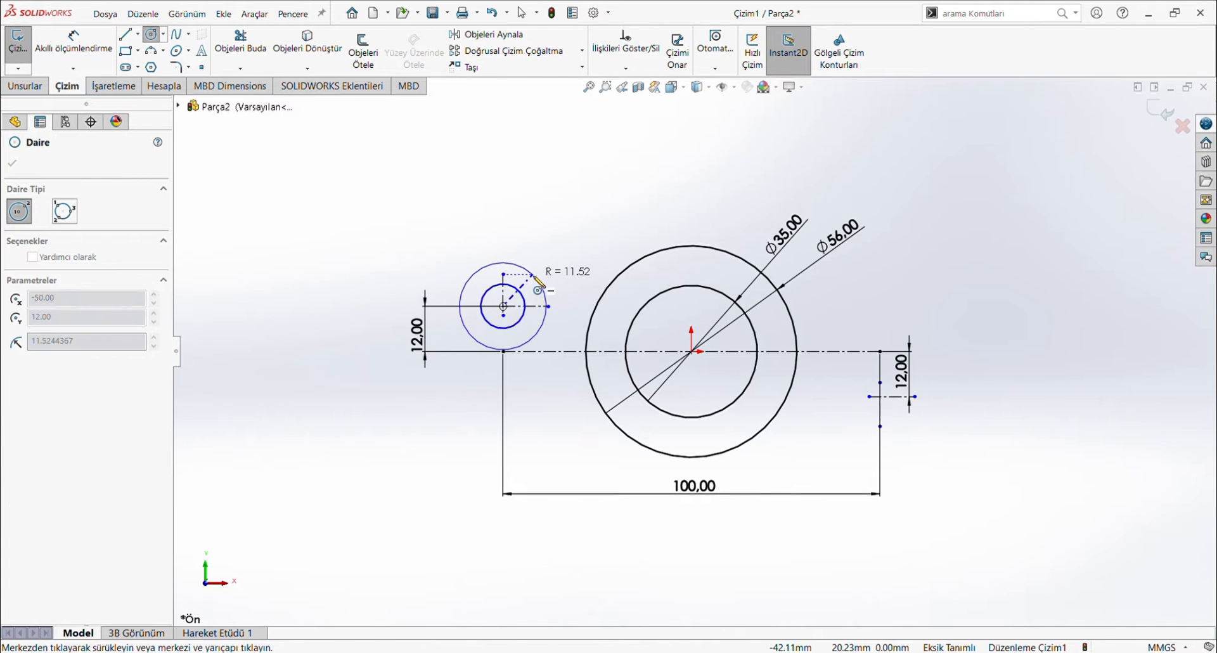
click(535, 277)
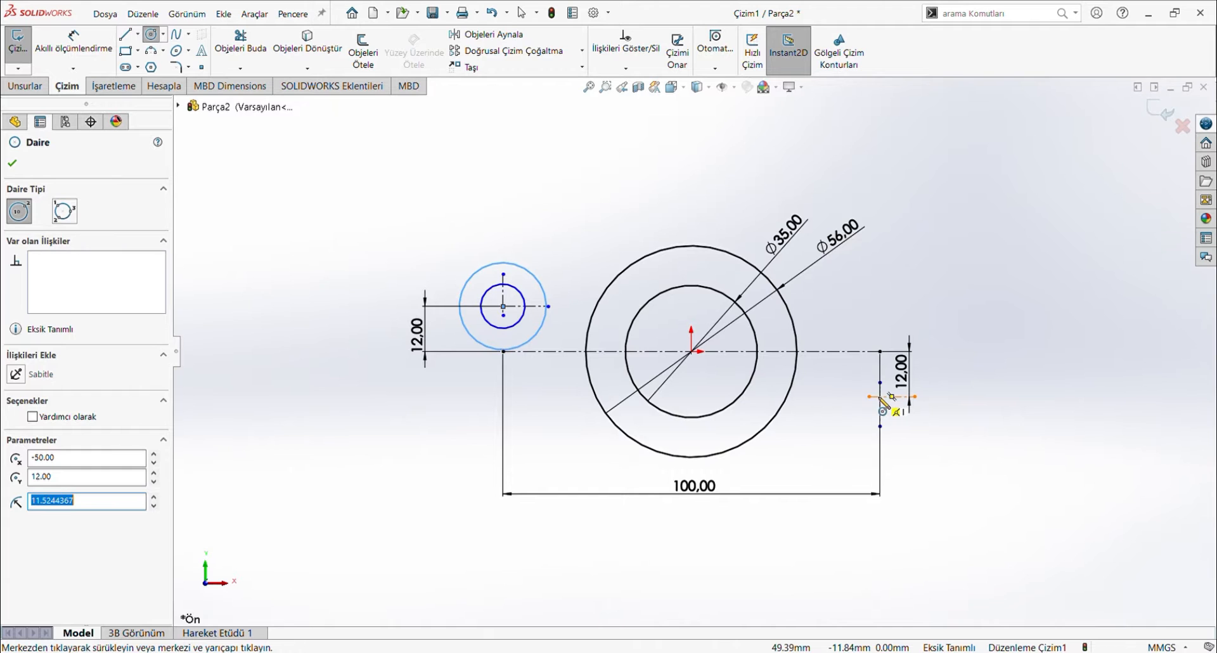
- Sketch two concentric circles on the right centerline crossing, with radii of about 3.2 mm and 4.8 mm
scroll(881, 397, down, 5)
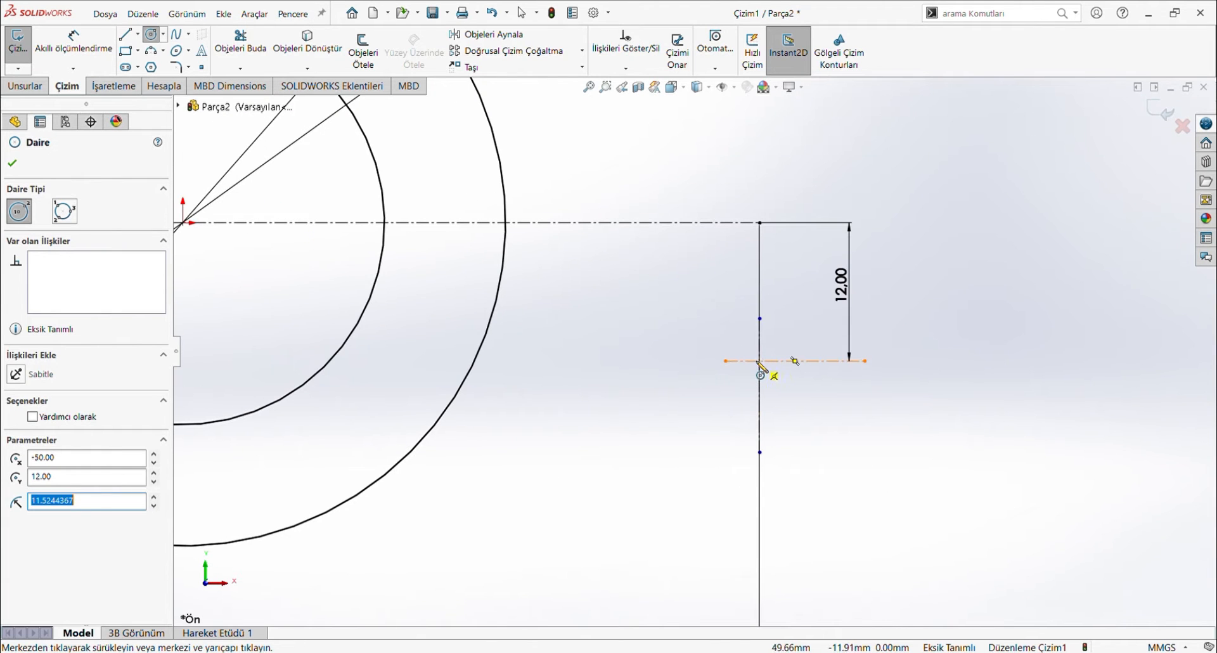
click(759, 360)
click(789, 382)
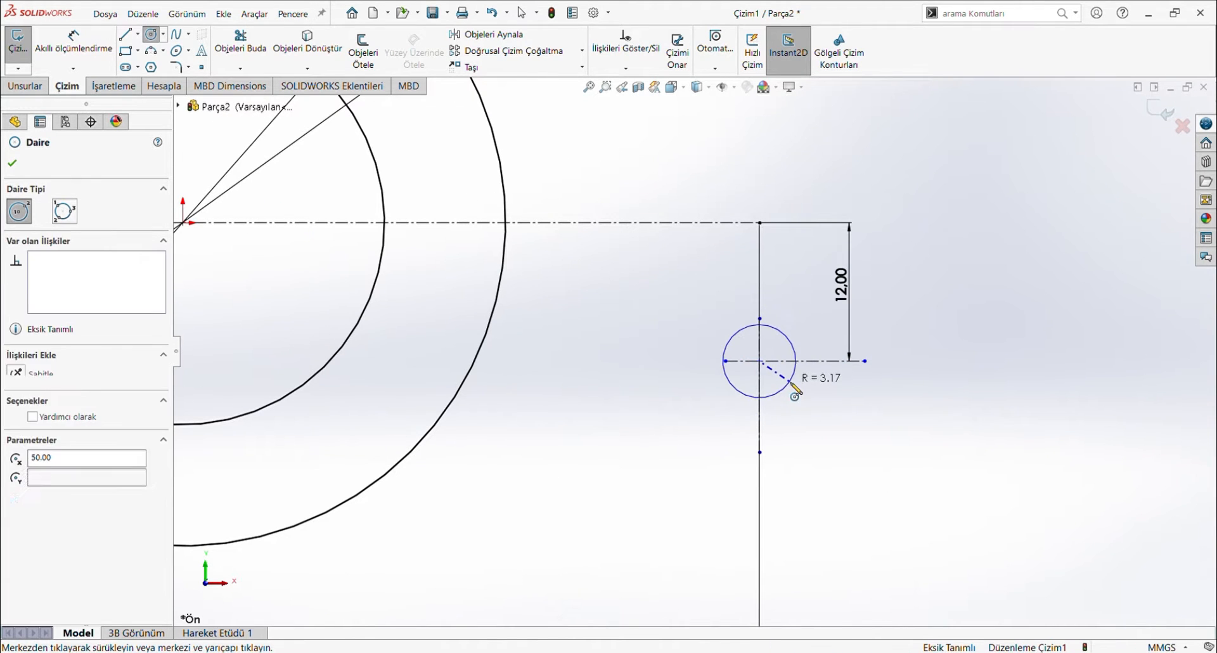
click(759, 361)
click(801, 396)
scroll(809, 401, up, 5)
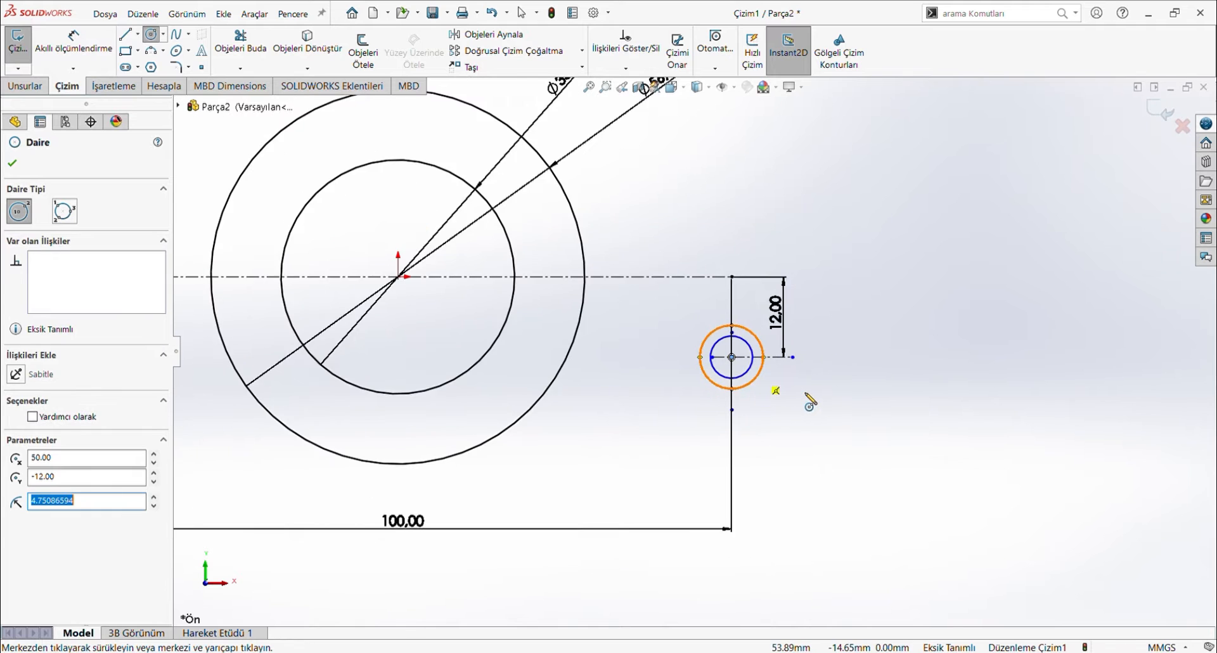
- Dimension the left inner circle with a diameter of 14 mm
key(Escape)
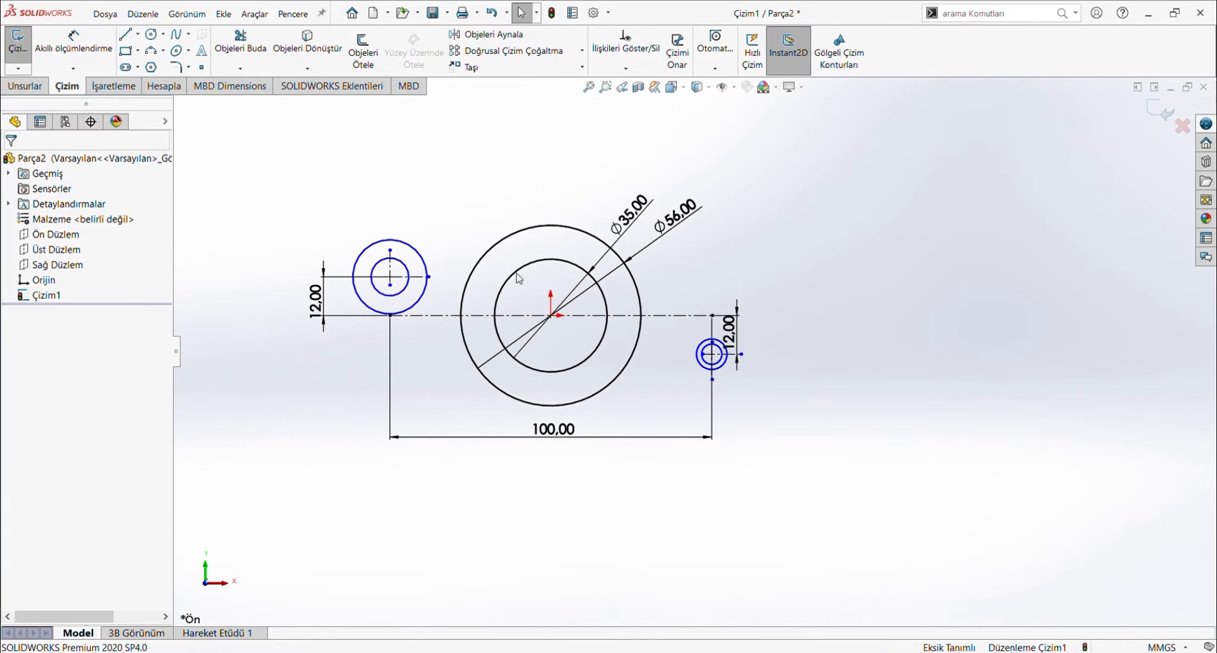
click(73, 36)
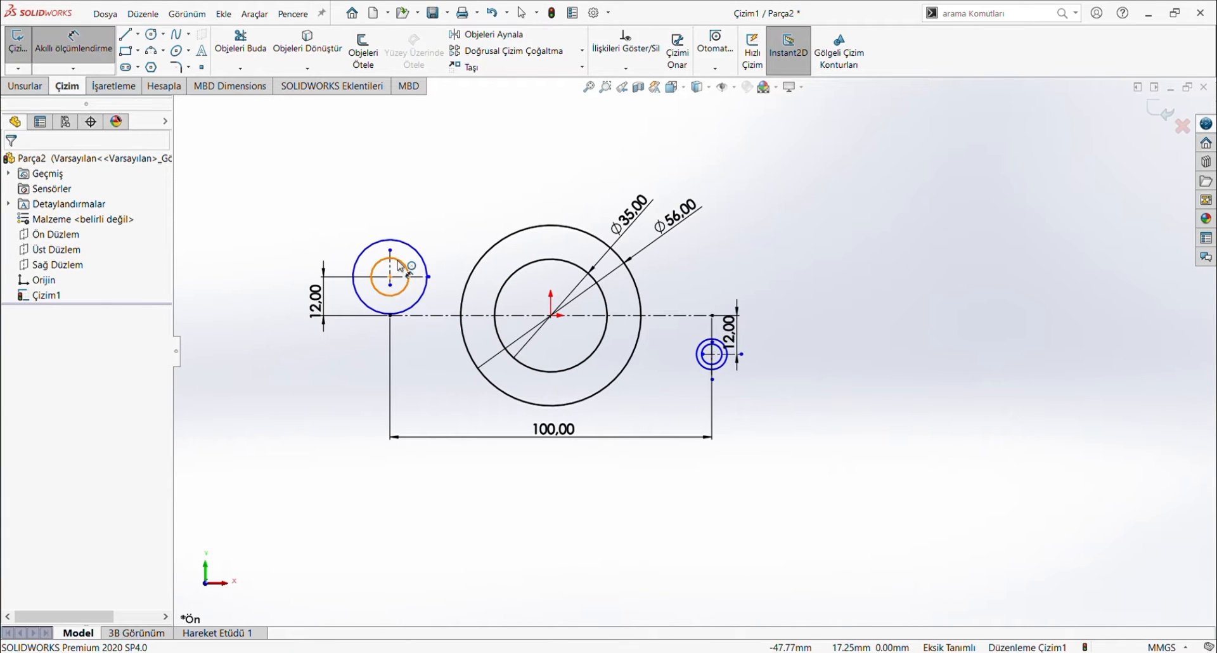
click(398, 260)
click(436, 209)
text(14)
key(Return)
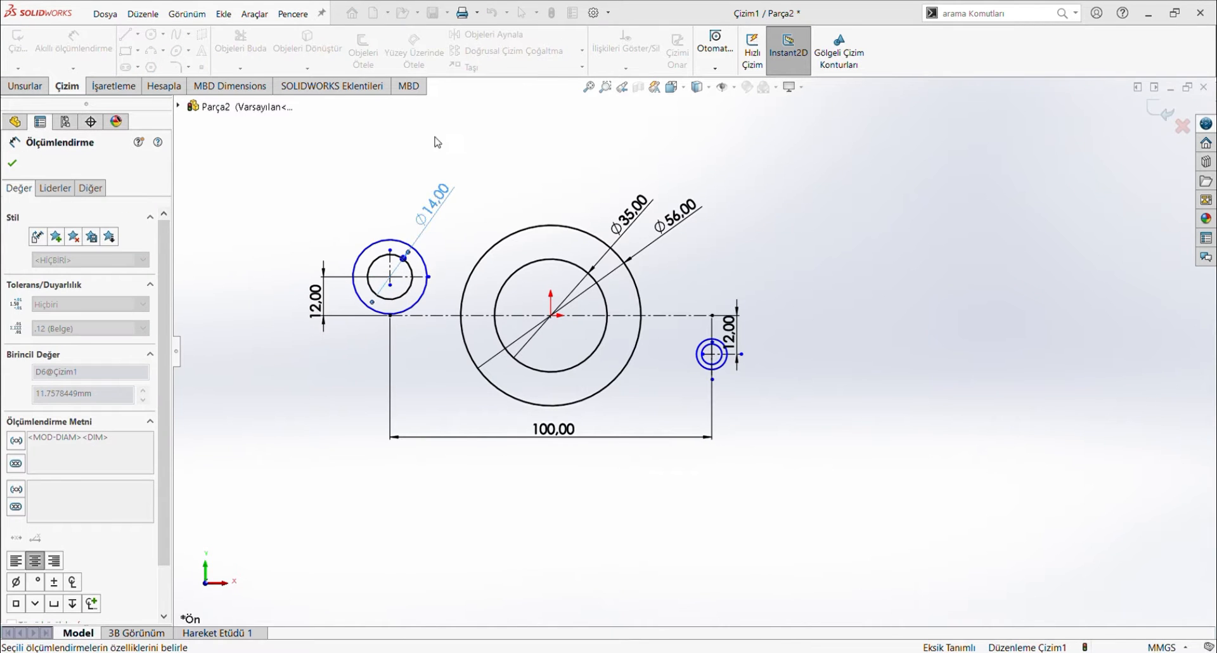
- Dimension the left outer circle with a diameter of 28 mm
click(382, 242)
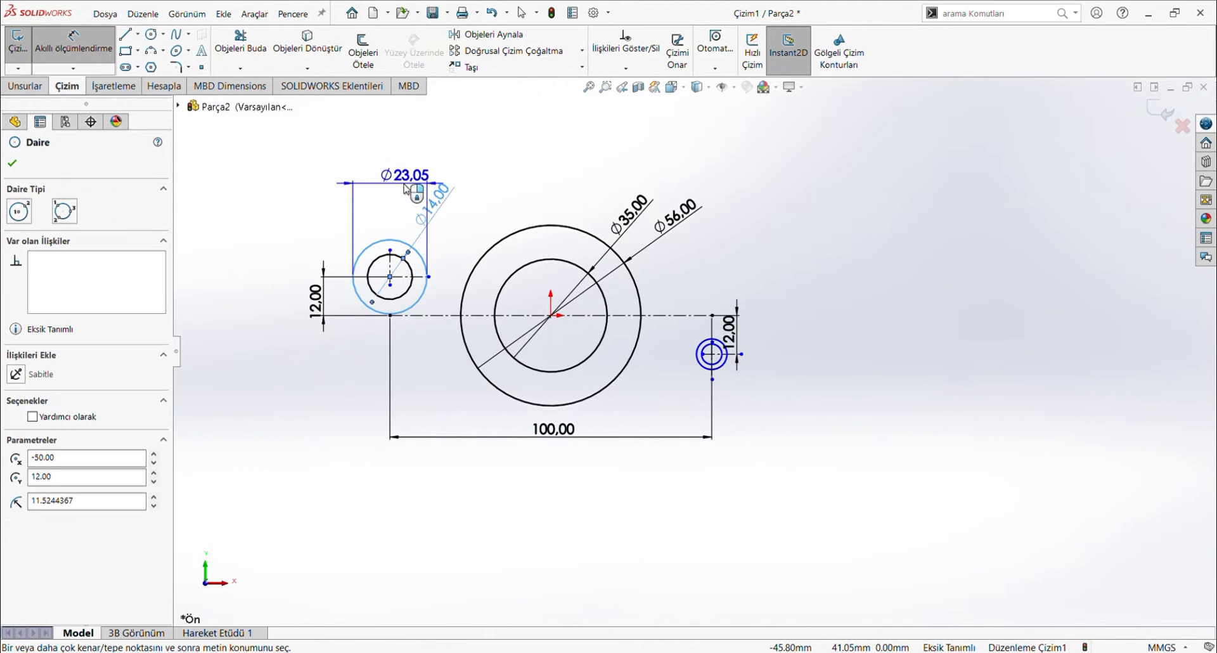
click(466, 212)
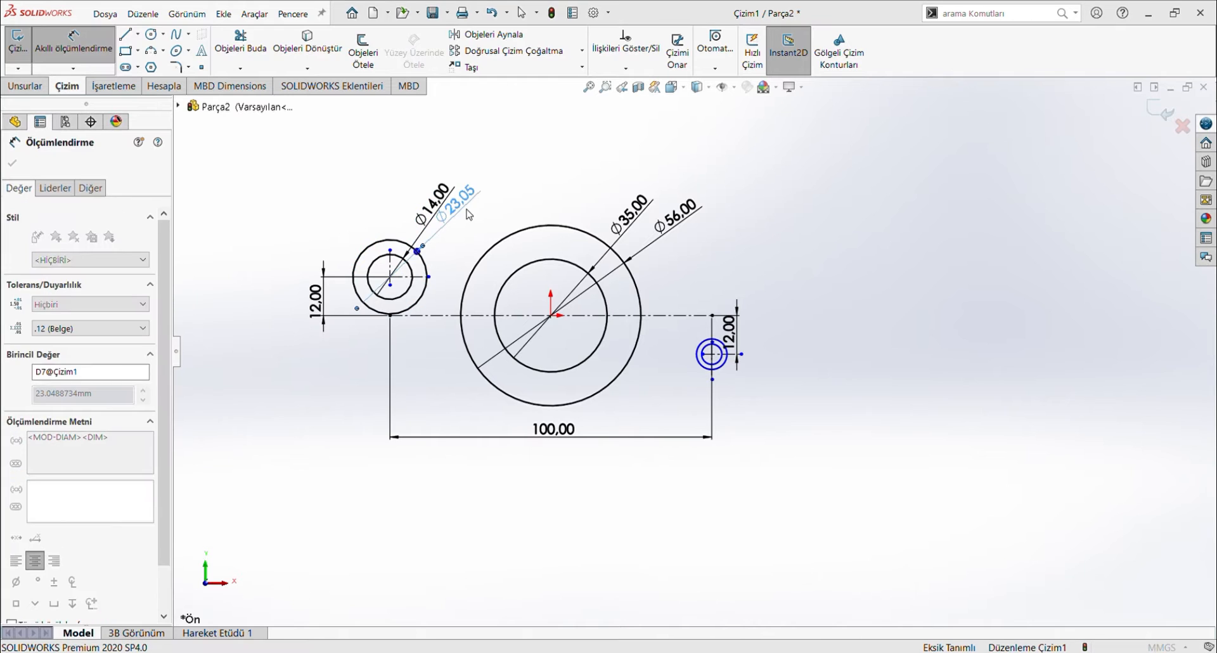
text(28)
key(Return)
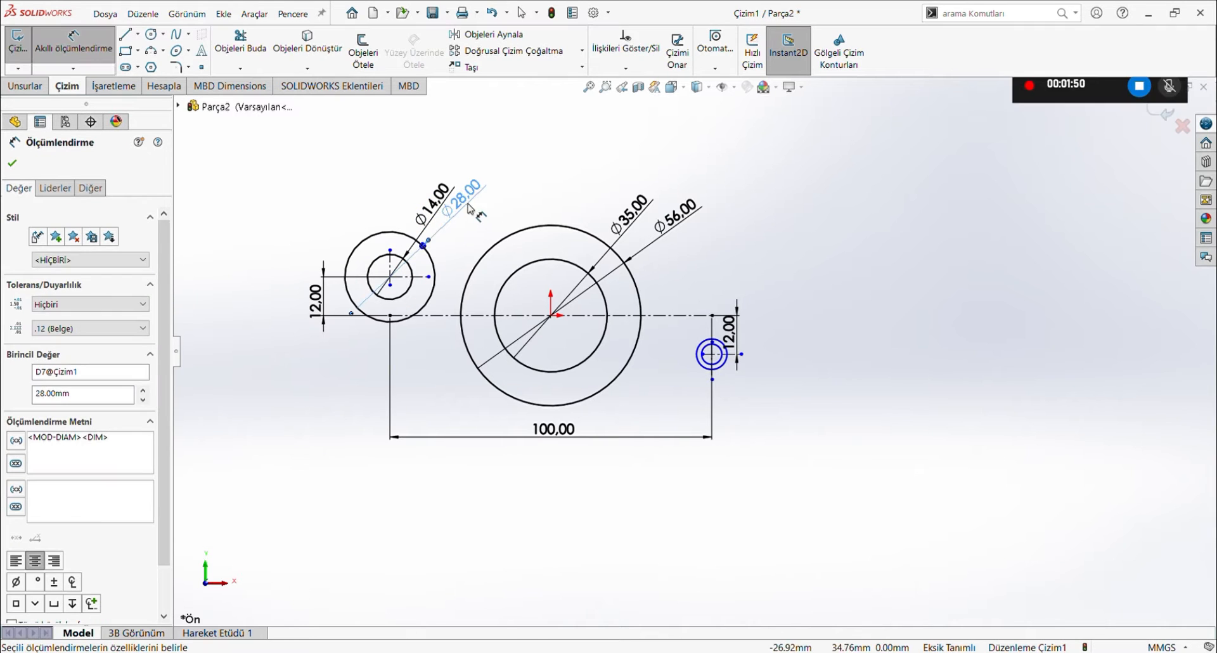
key(Escape)
- Apply equal relations between the left and right small circles, pairing inner with inner and outer with outer
click(408, 290)
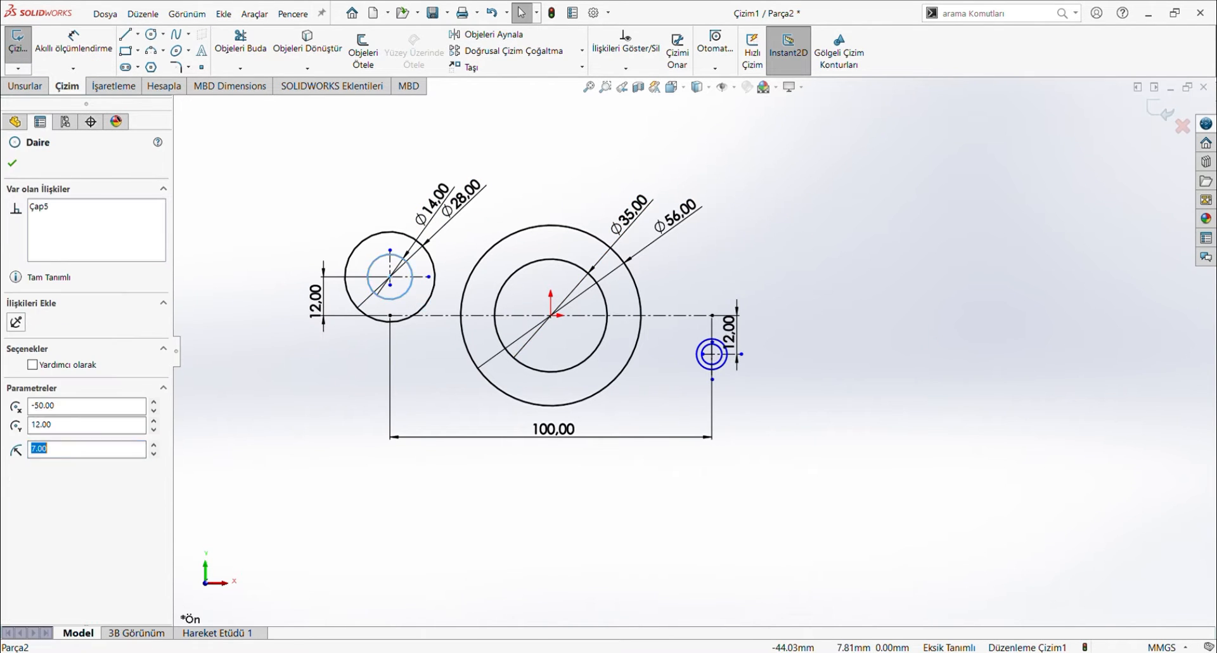
ctrl+click(717, 362)
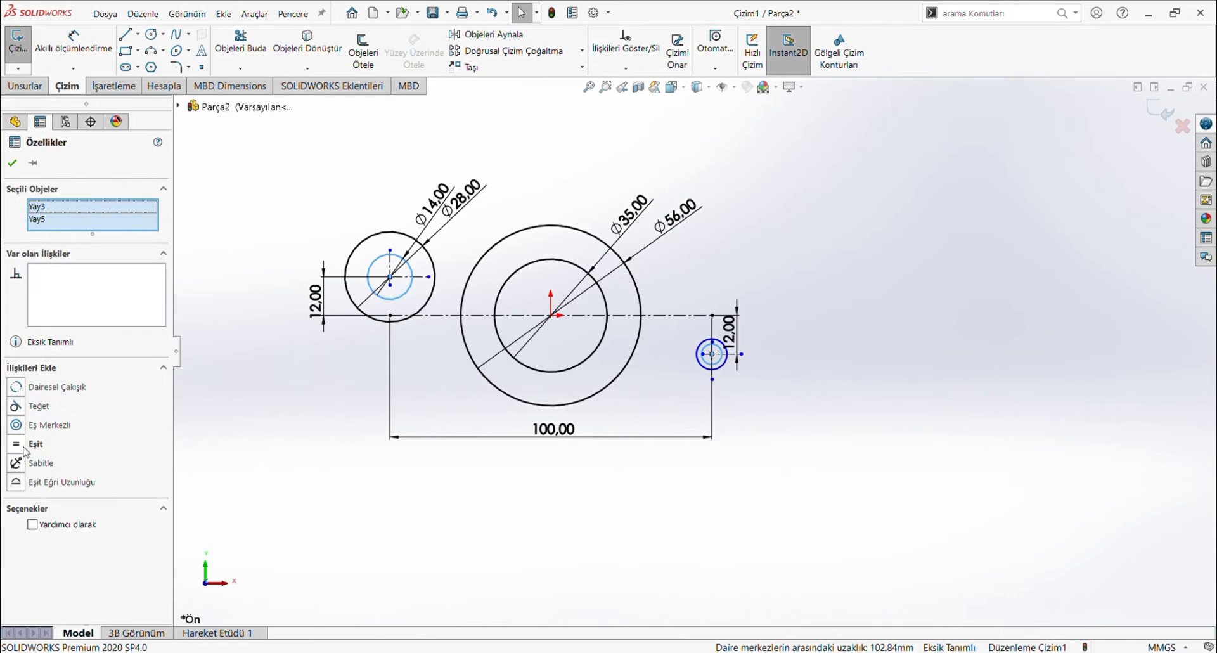
click(25, 445)
click(433, 304)
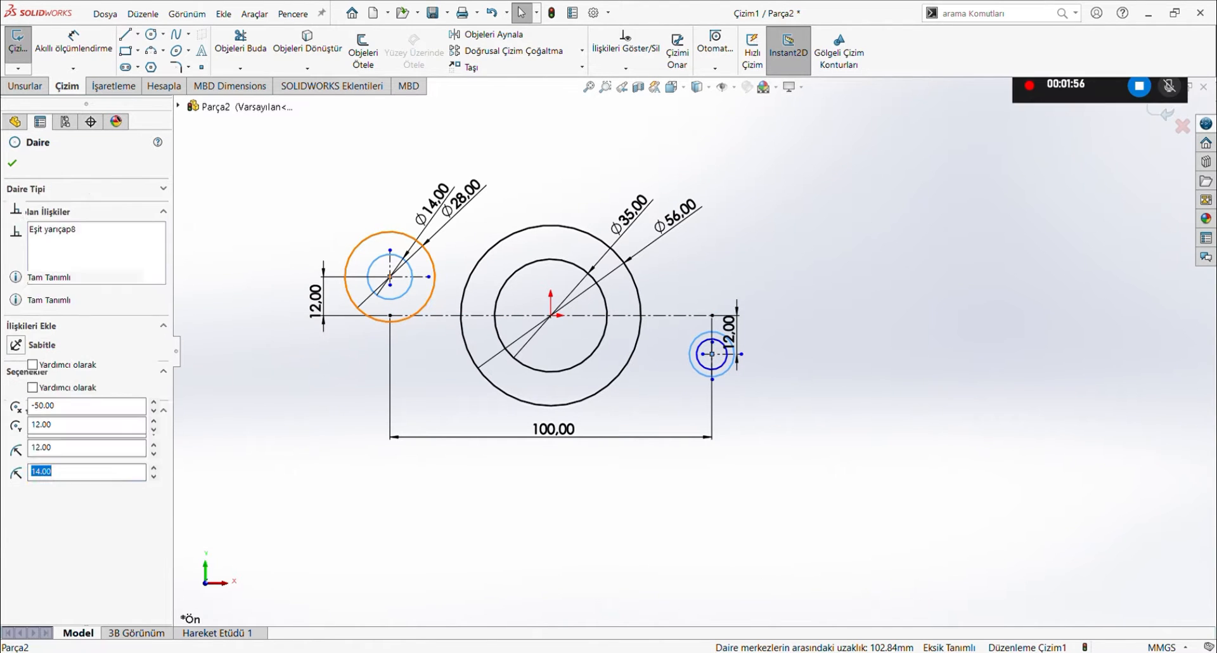
ctrl+click(724, 366)
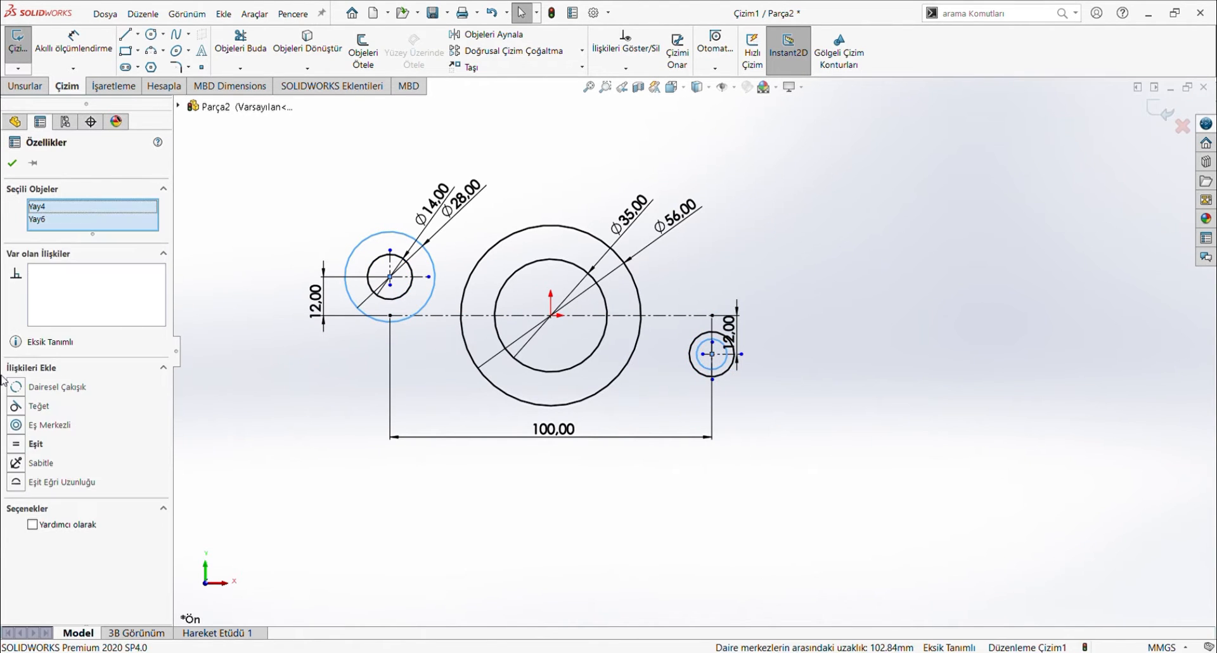
click(35, 444)
click(786, 285)
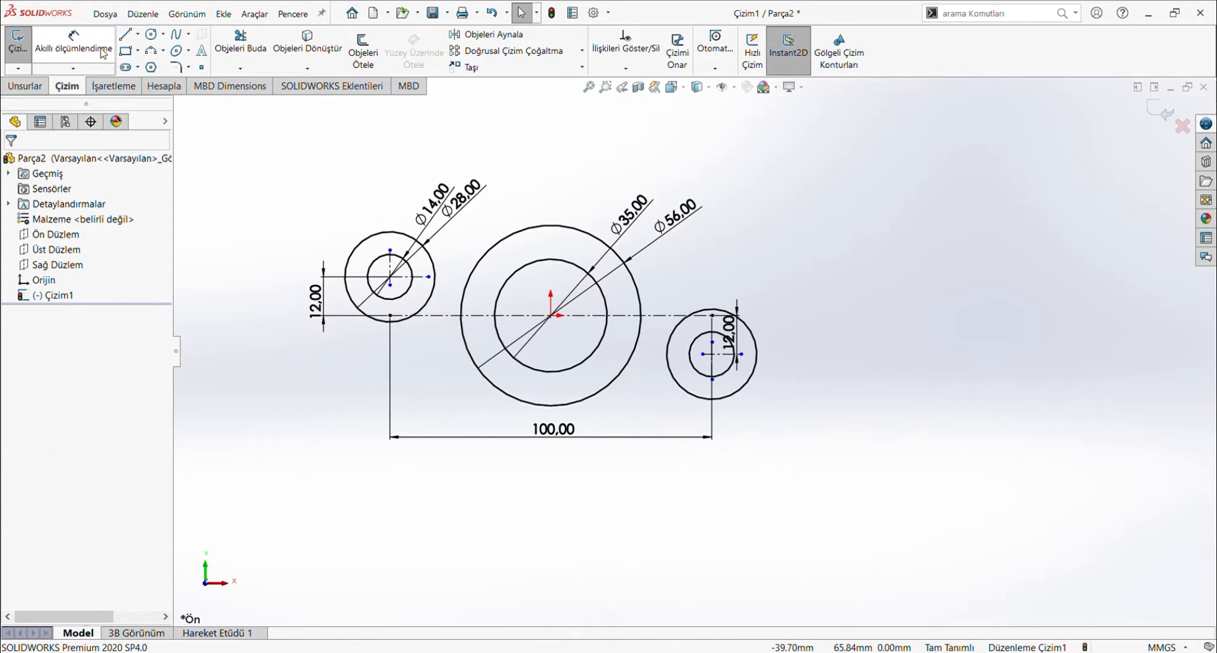
- Sketch three-point arcs joining the left outer circle to the 56 mm circle, about 19 mm radius above and 60 mm below
click(151, 50)
click(426, 249)
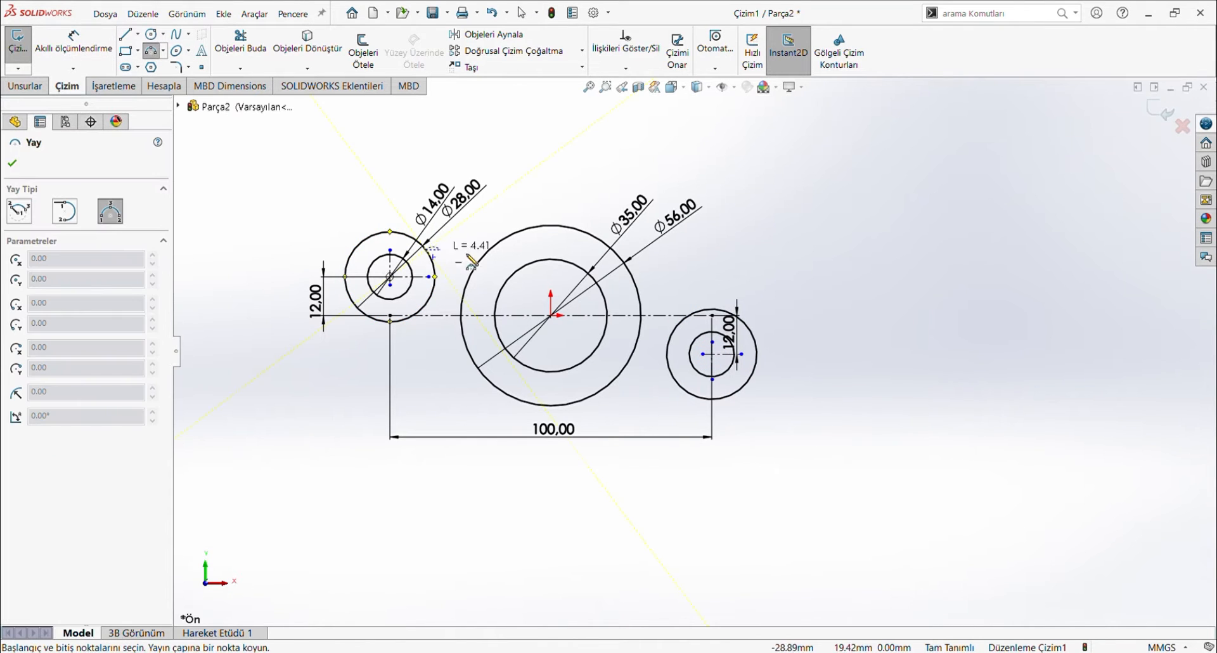
click(492, 248)
click(460, 257)
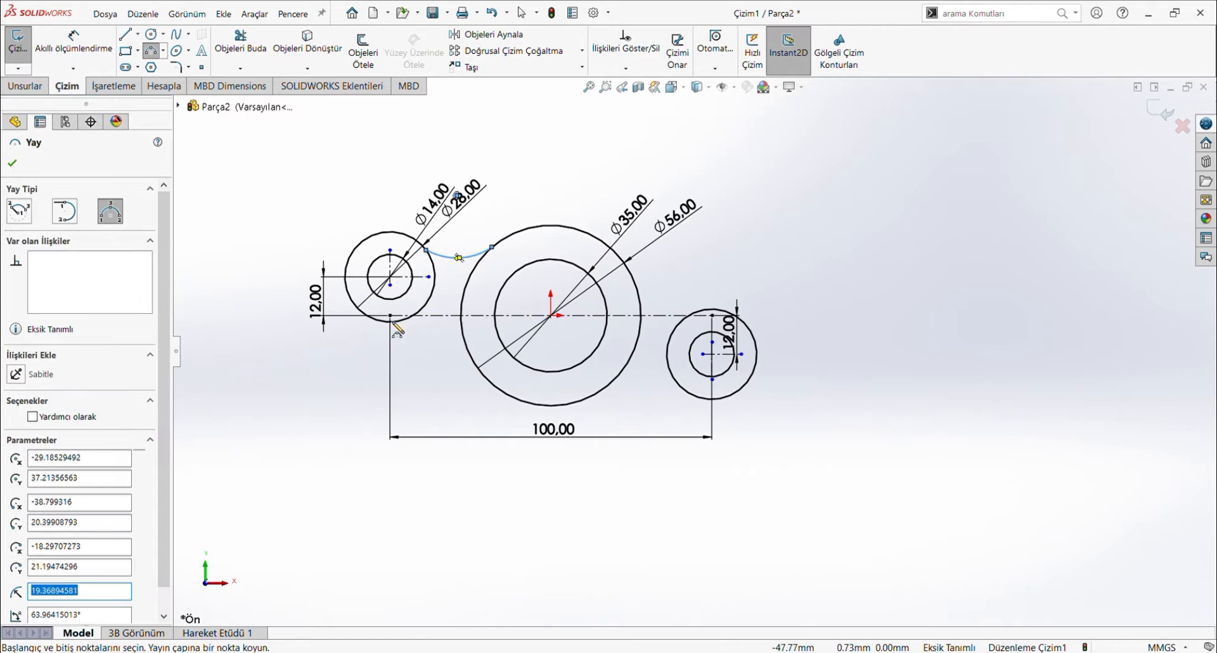
click(356, 309)
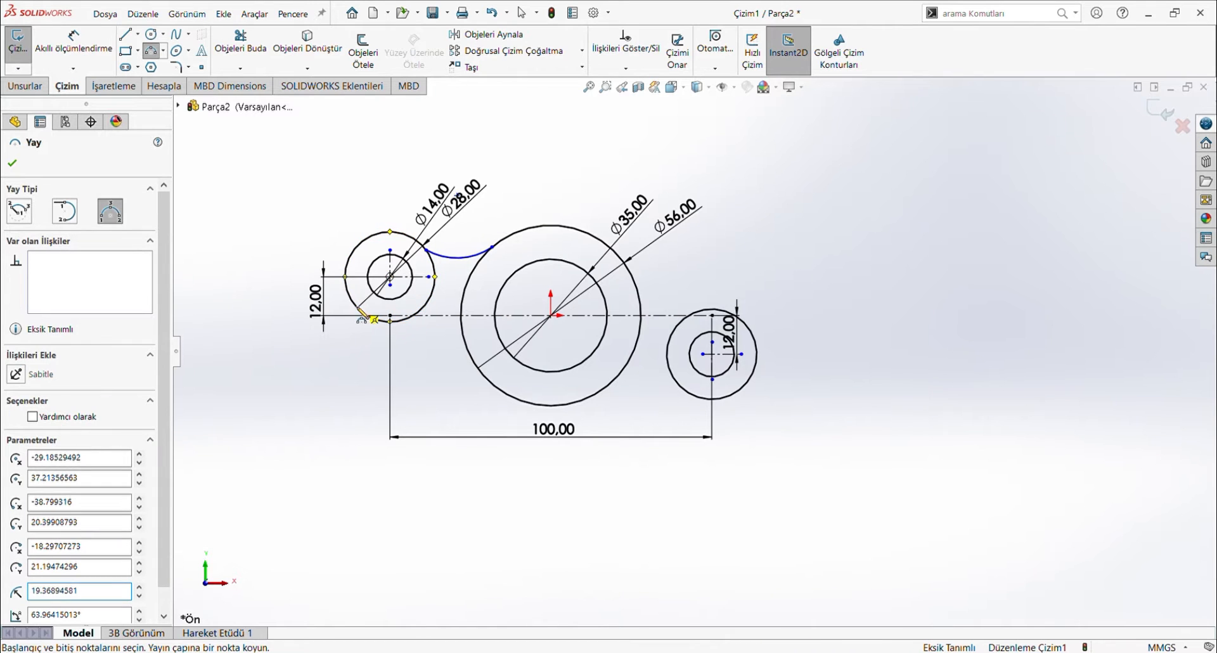
click(523, 401)
click(427, 376)
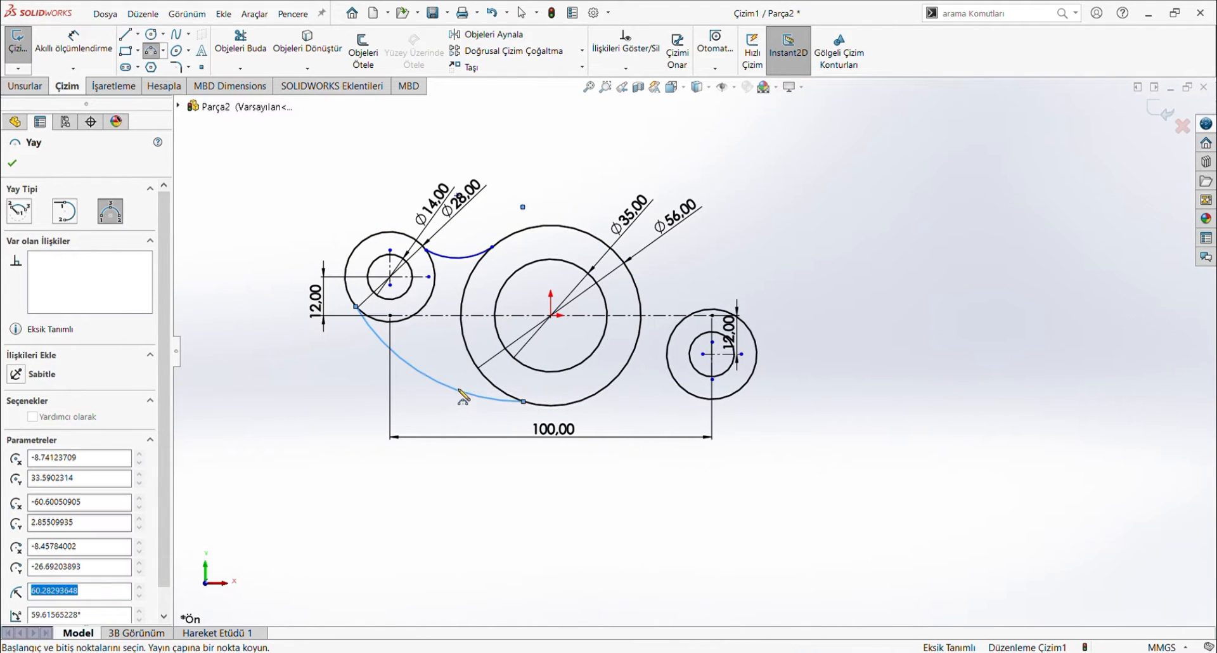
- Sketch three-point arcs joining the 56 mm circle to the right outer circle, about 64 mm radius above and 19 mm below
click(584, 230)
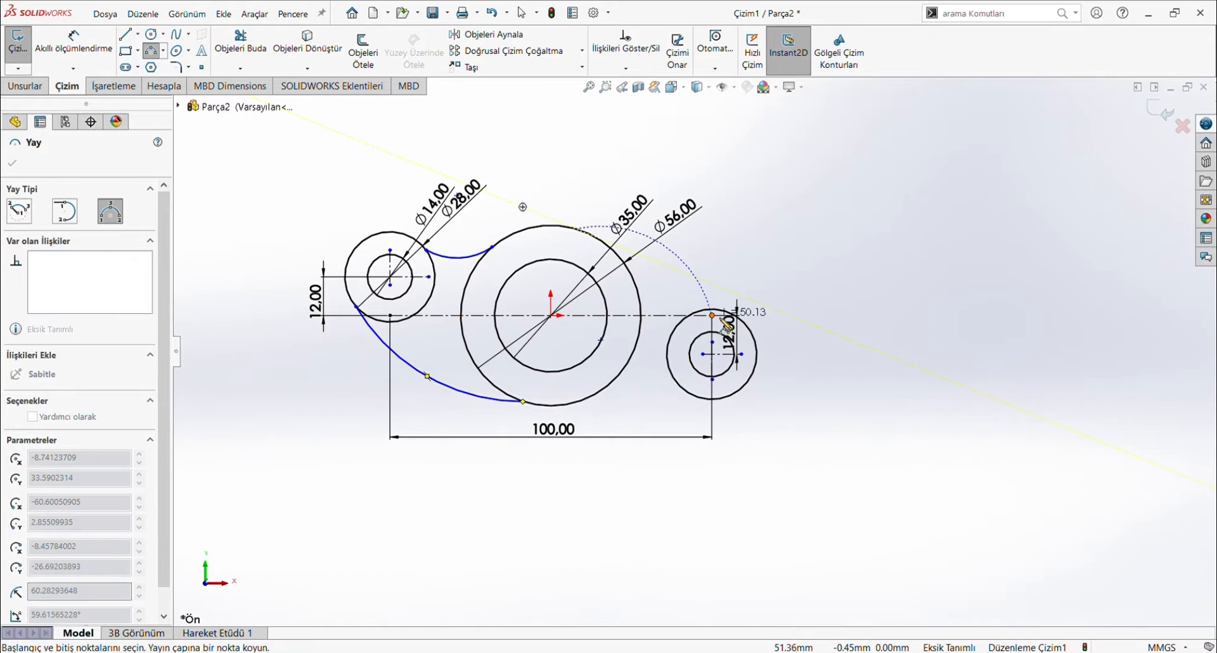
click(748, 328)
click(713, 274)
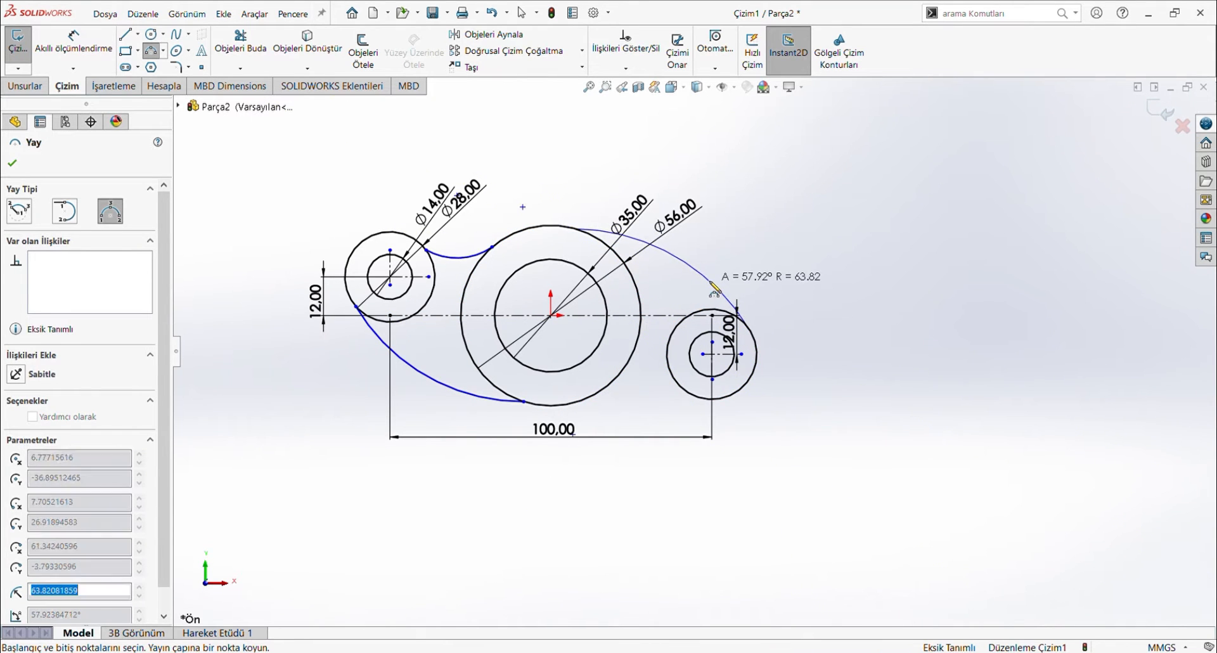
click(621, 377)
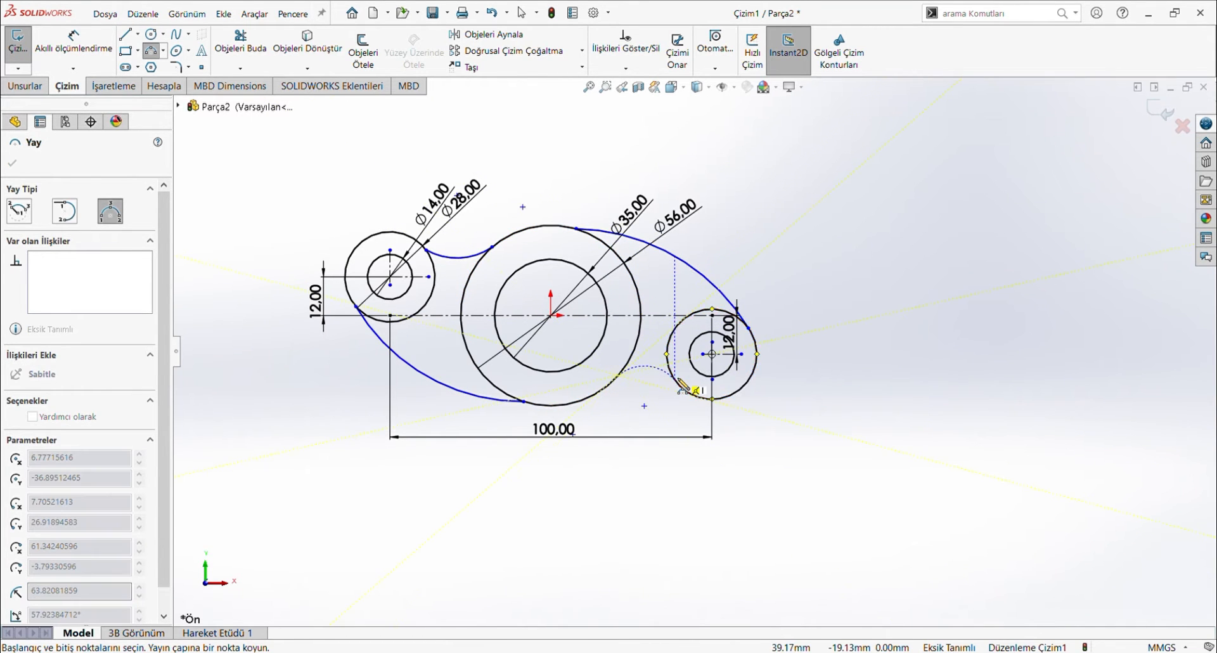
click(674, 379)
click(645, 371)
key(Escape)
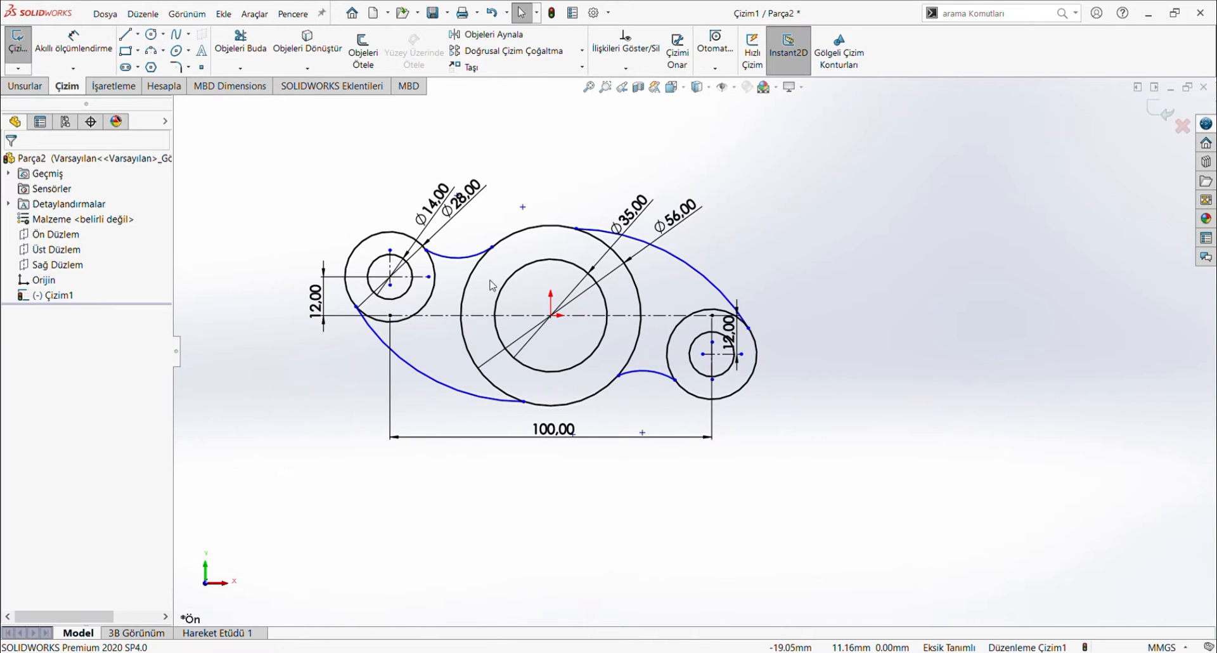
- Make the short upper-left arc tangent to both the left outer circle and the 56 mm circle
click(458, 256)
ctrl+click(433, 274)
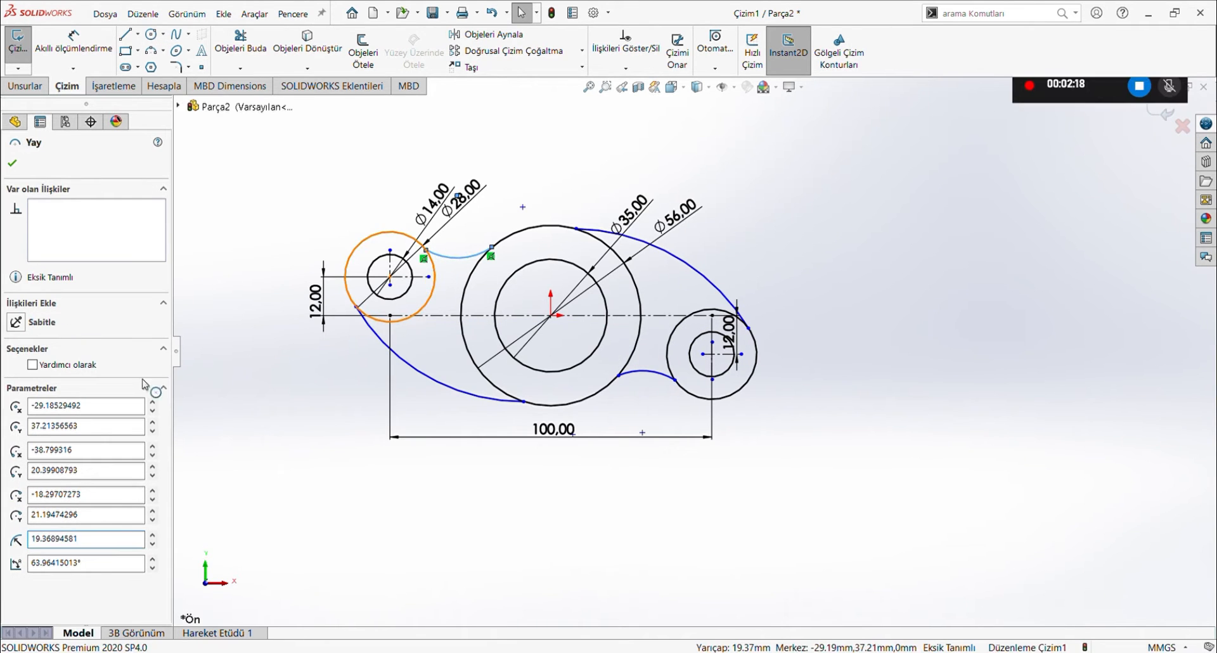
click(23, 409)
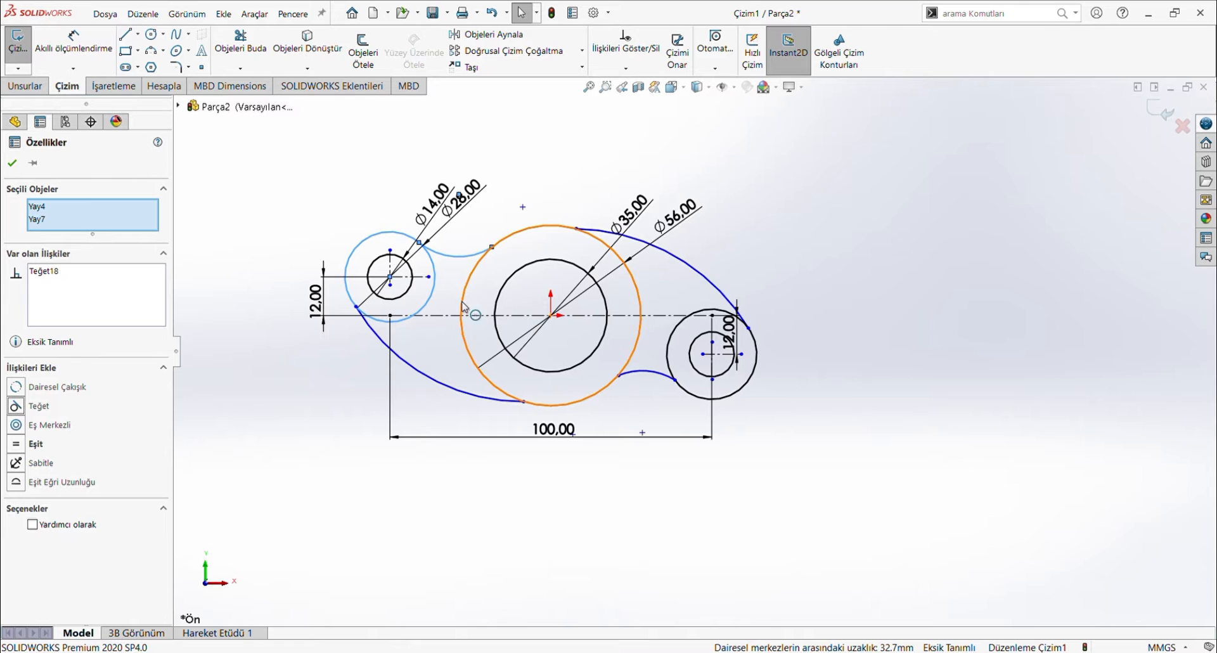
click(501, 243)
ctrl+click(456, 256)
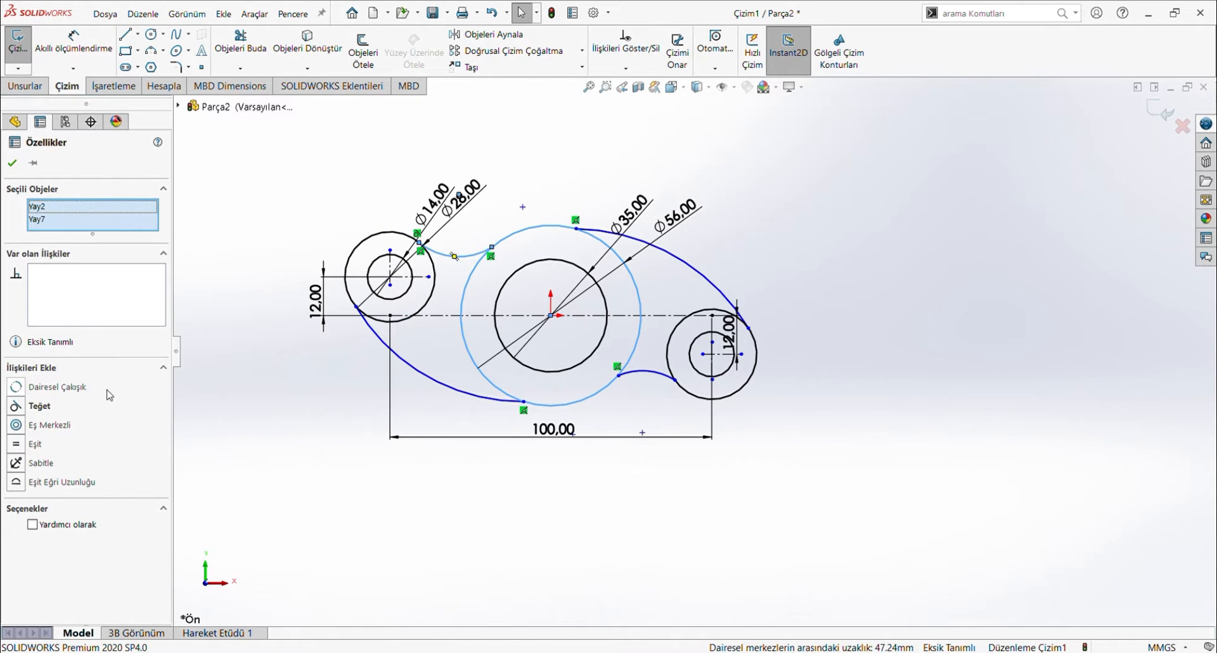
click(23, 408)
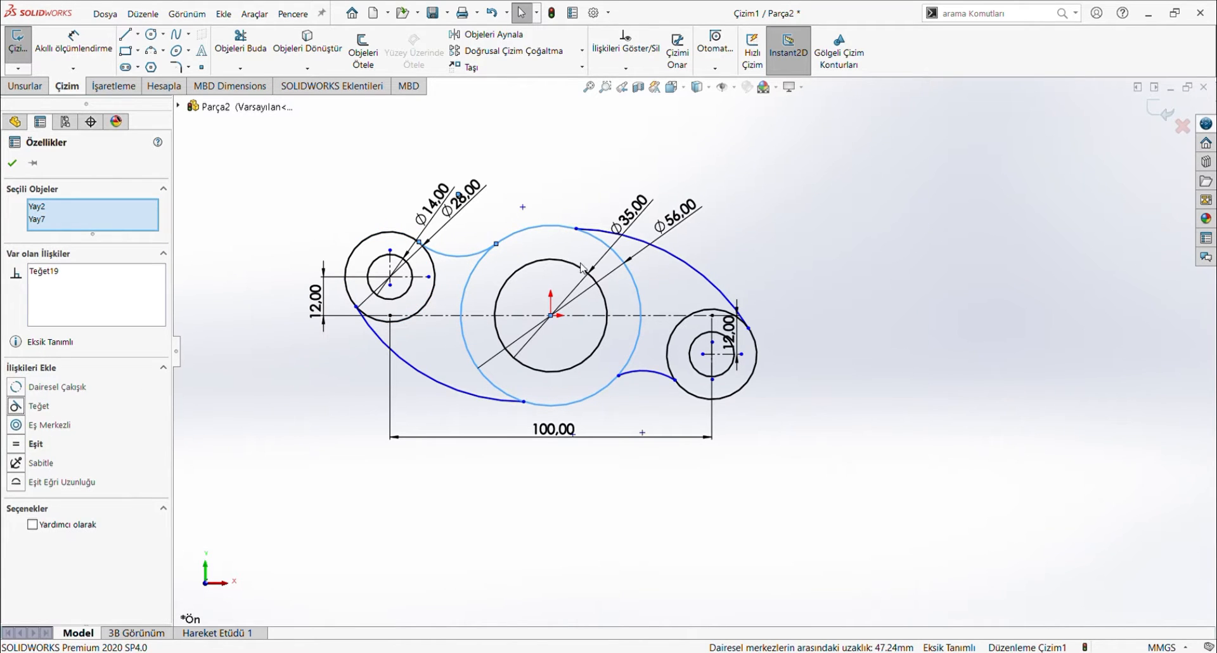
- Make the long upper-right arc tangent to both the 56 mm circle and the right outer circle
click(694, 269)
ctrl+click(546, 226)
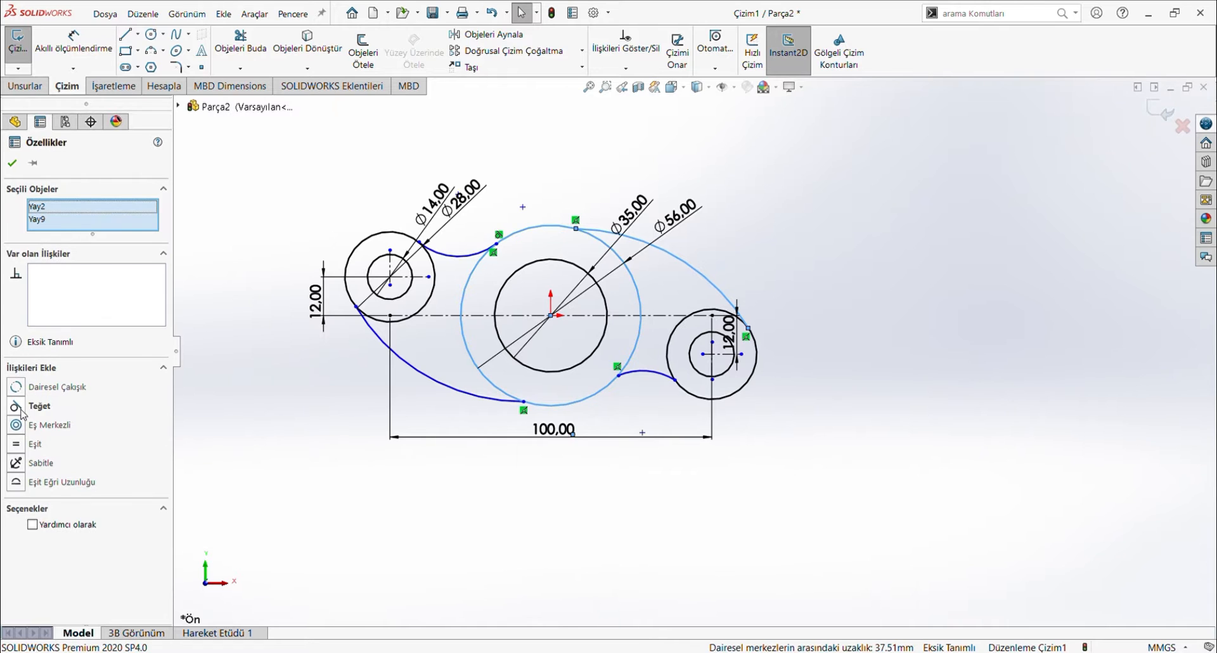
click(16, 405)
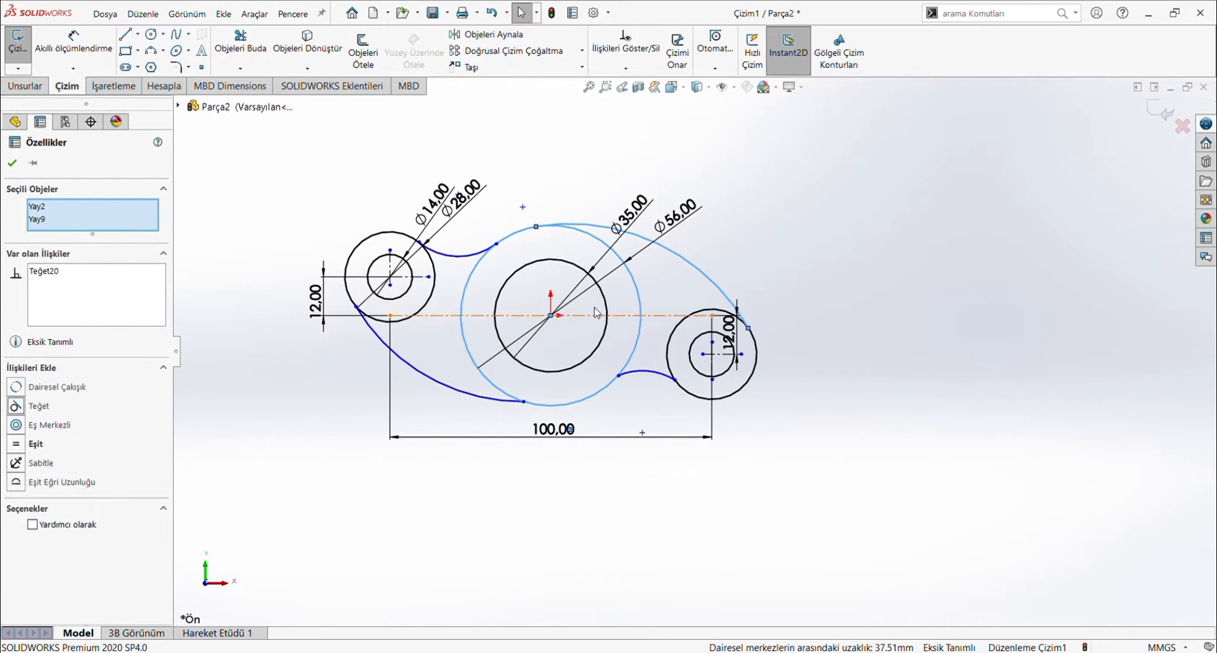
ctrl+click(756, 357)
click(766, 283)
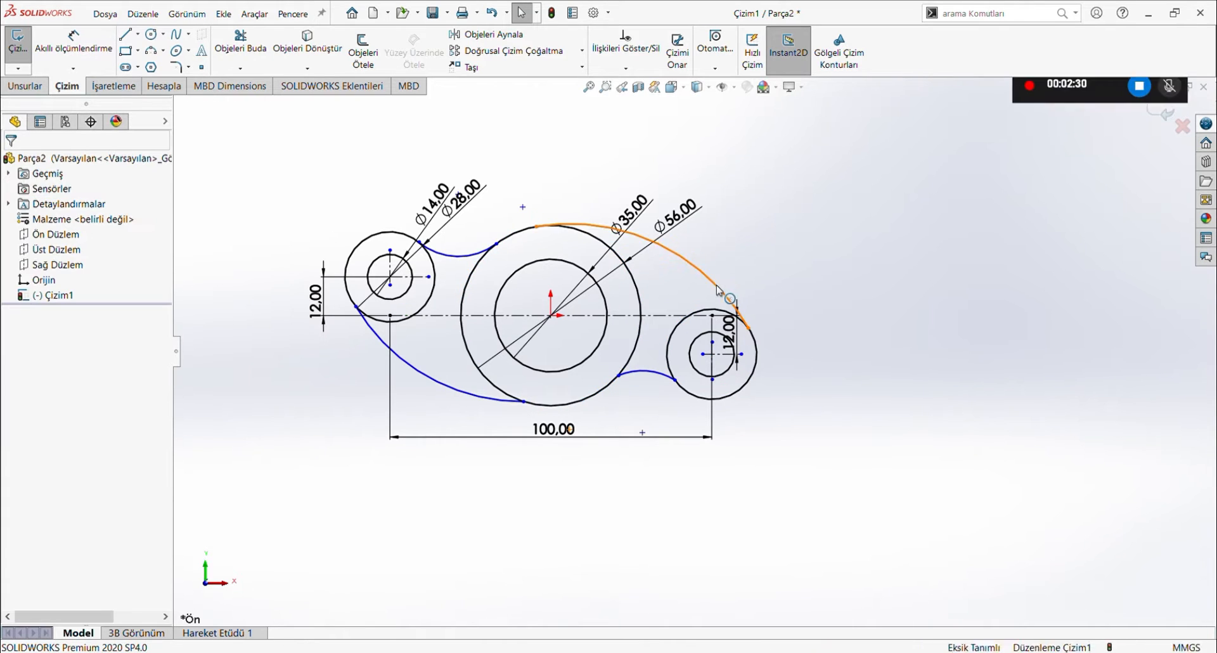
click(757, 355)
click(16, 405)
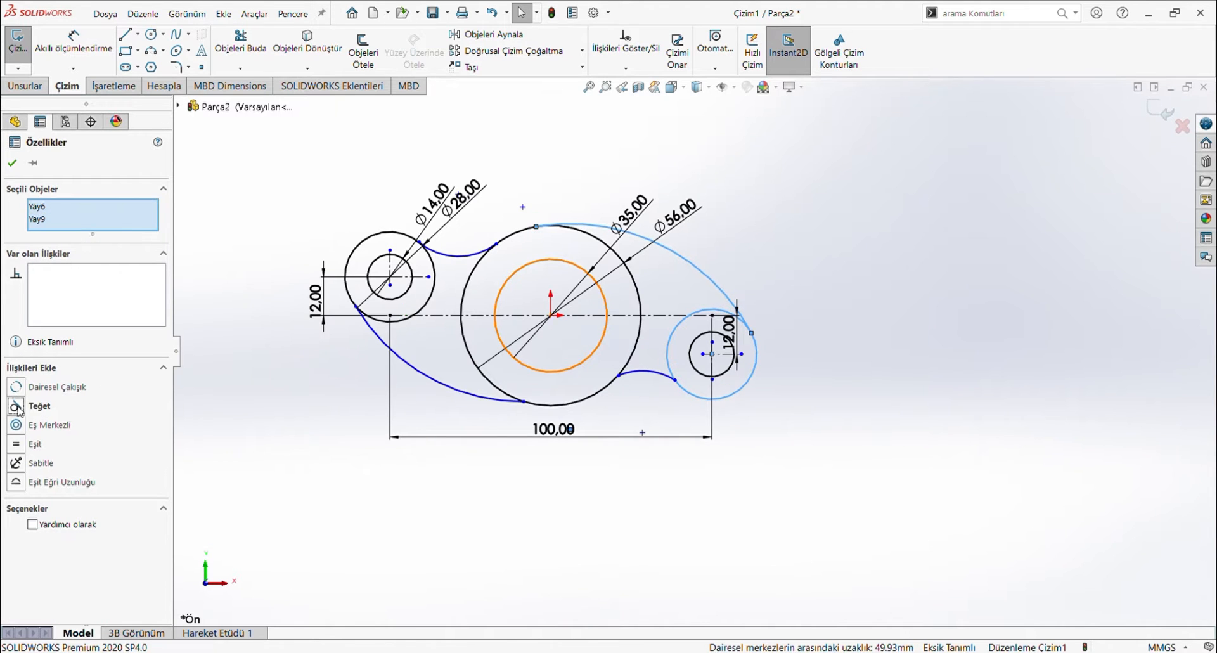
- Make the short lower-right arc tangent to both the right outer circle and the 56 mm circle
click(642, 378)
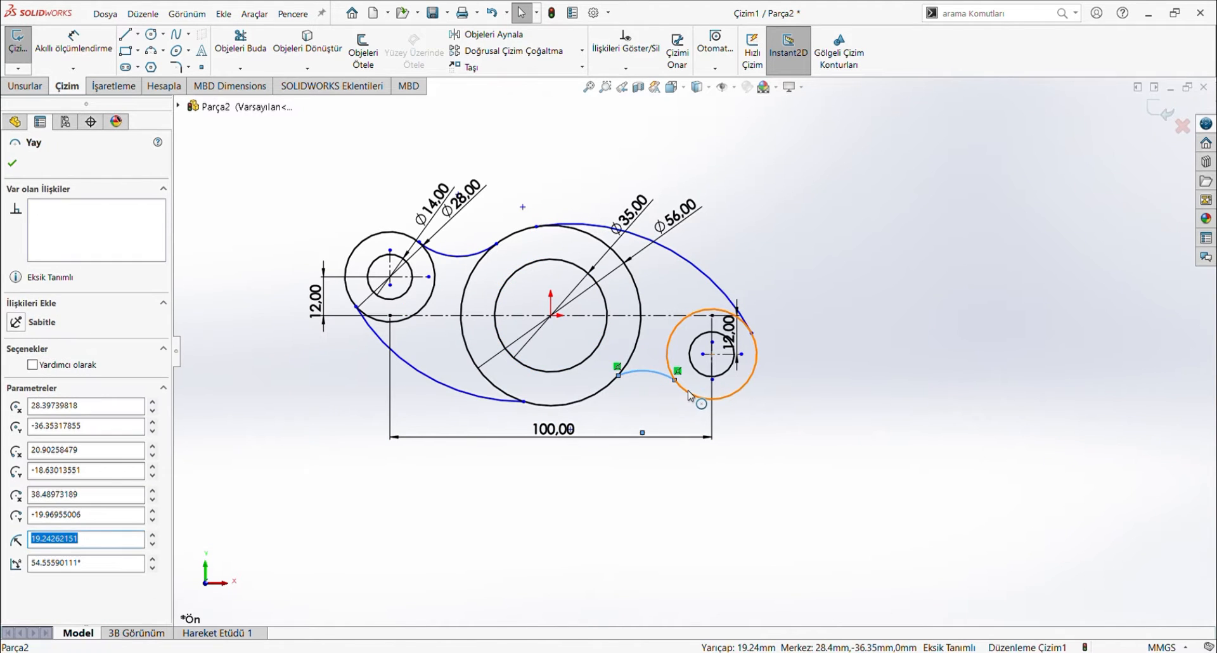
ctrl+click(667, 361)
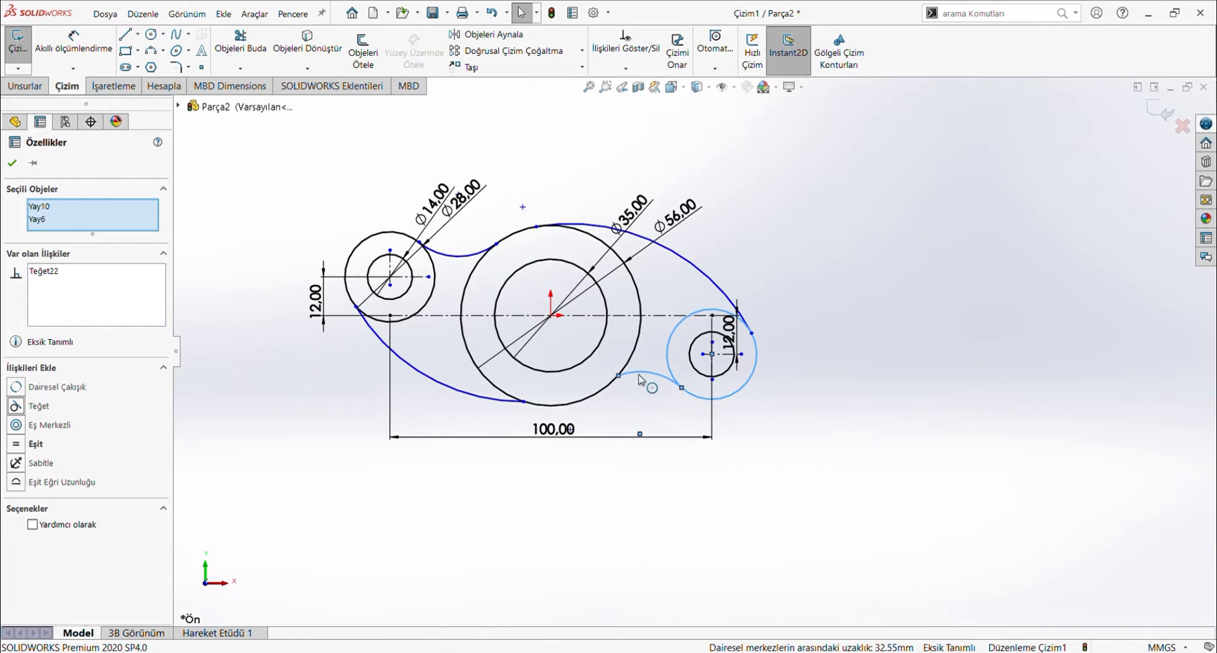
click(648, 353)
click(634, 348)
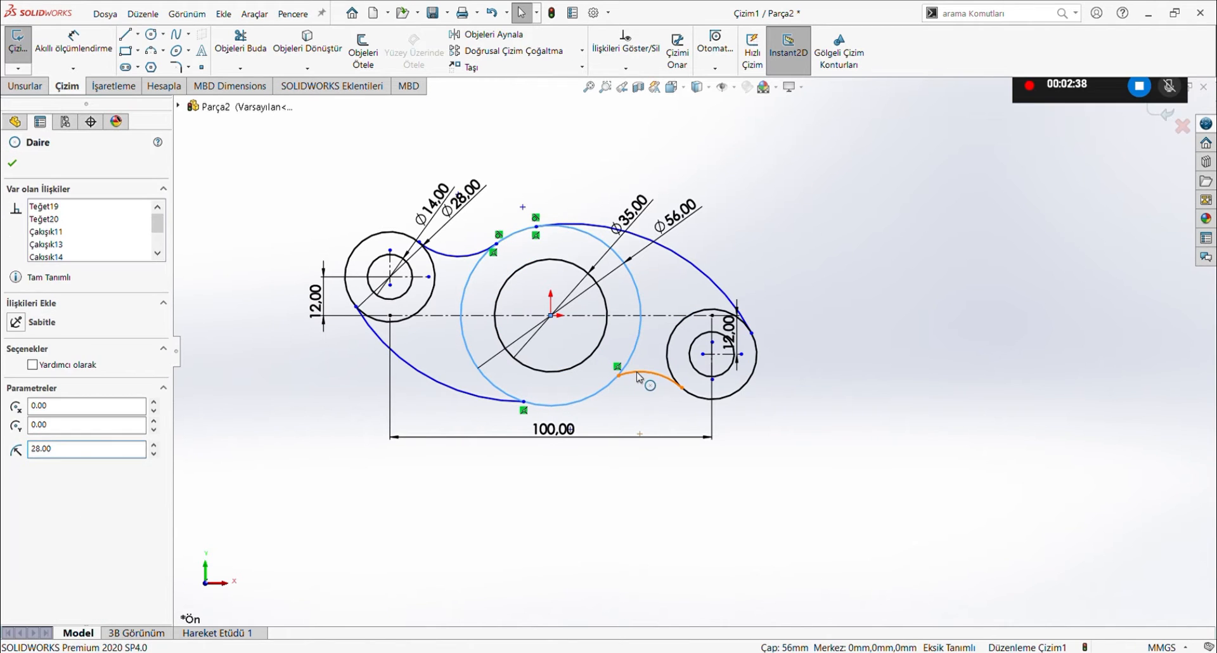
ctrl+click(626, 372)
click(691, 312)
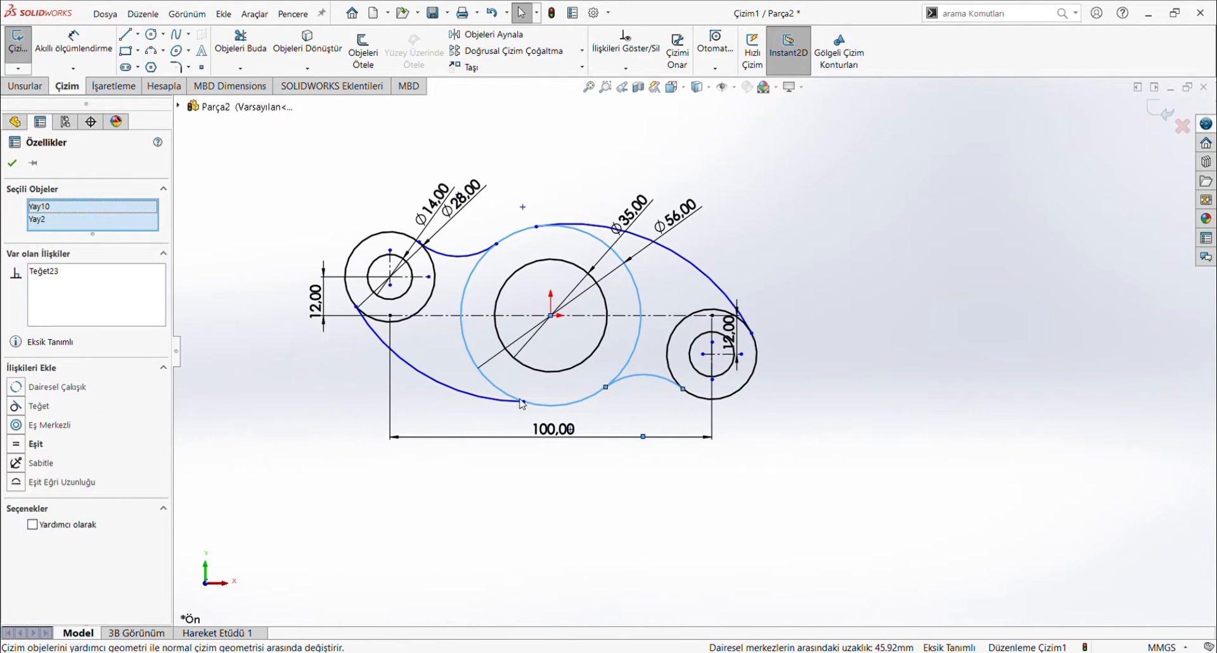
- Make the long lower-left arc tangent to both the 56 mm circle and the left outer circle
click(483, 401)
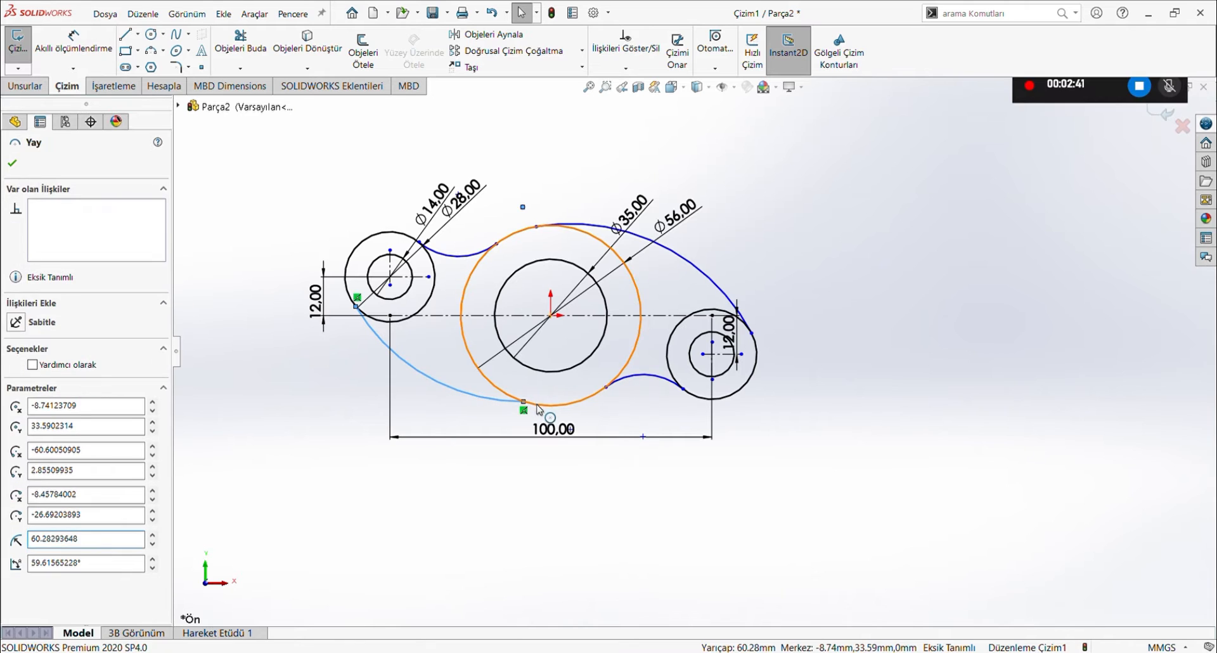
ctrl+click(639, 318)
click(594, 347)
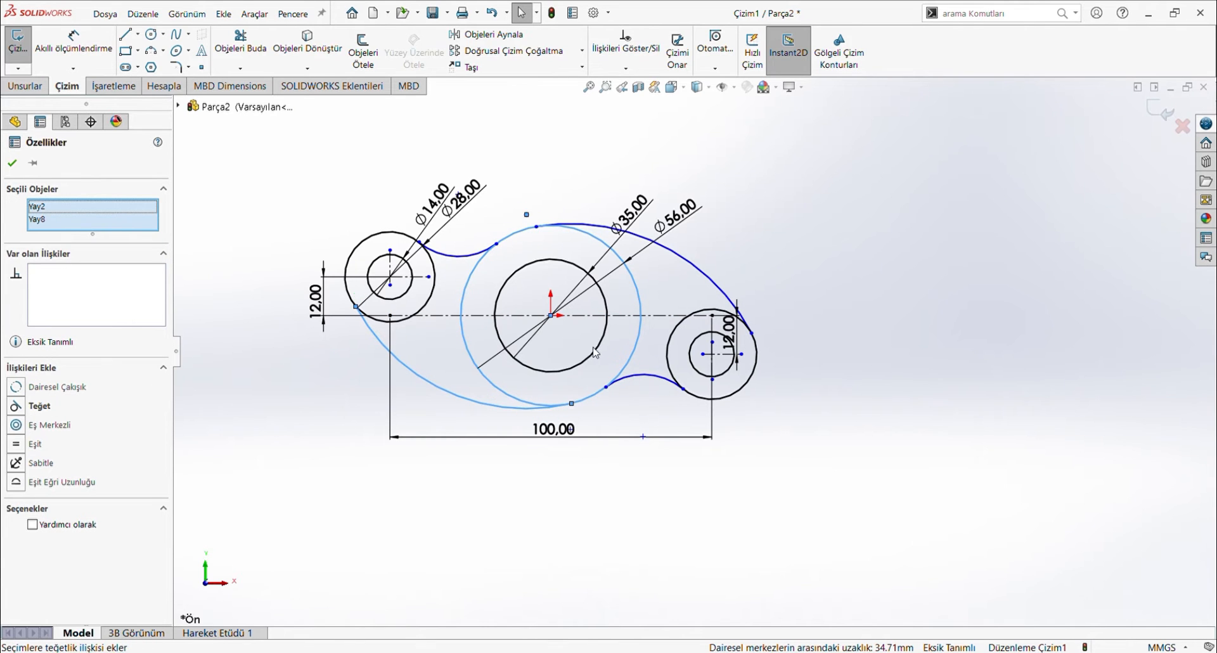
click(404, 320)
ctrl+click(377, 337)
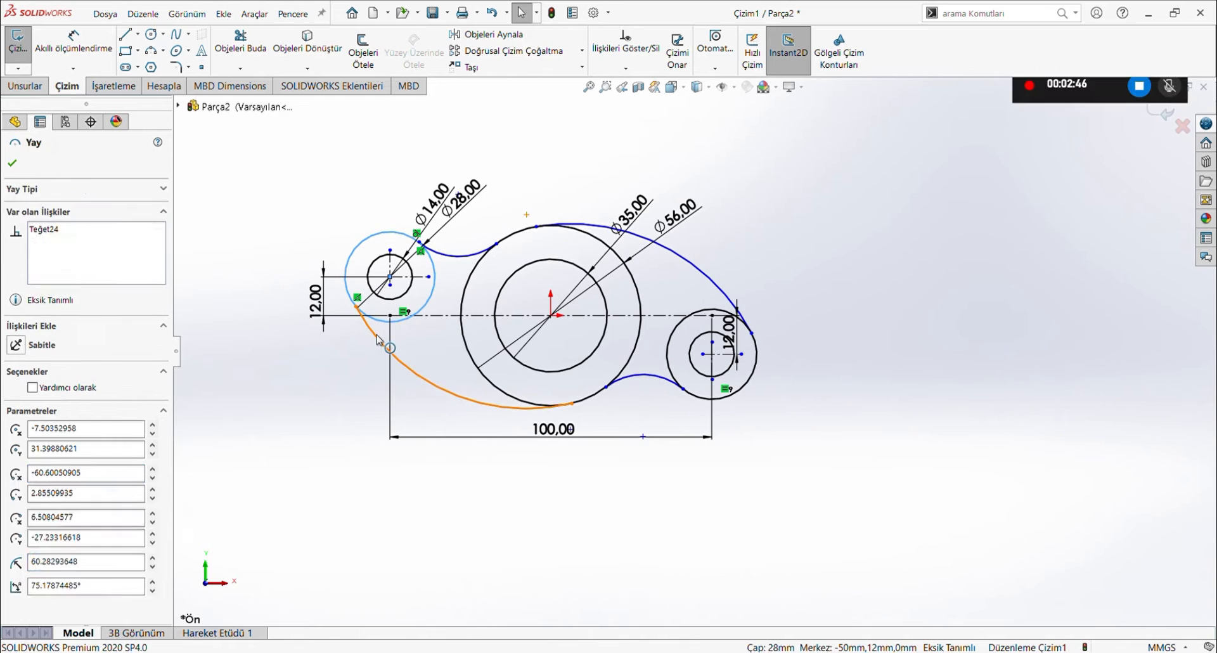
click(431, 286)
click(1075, 340)
- Dimension the short upper-left arc with a radius of 20 mm
click(80, 48)
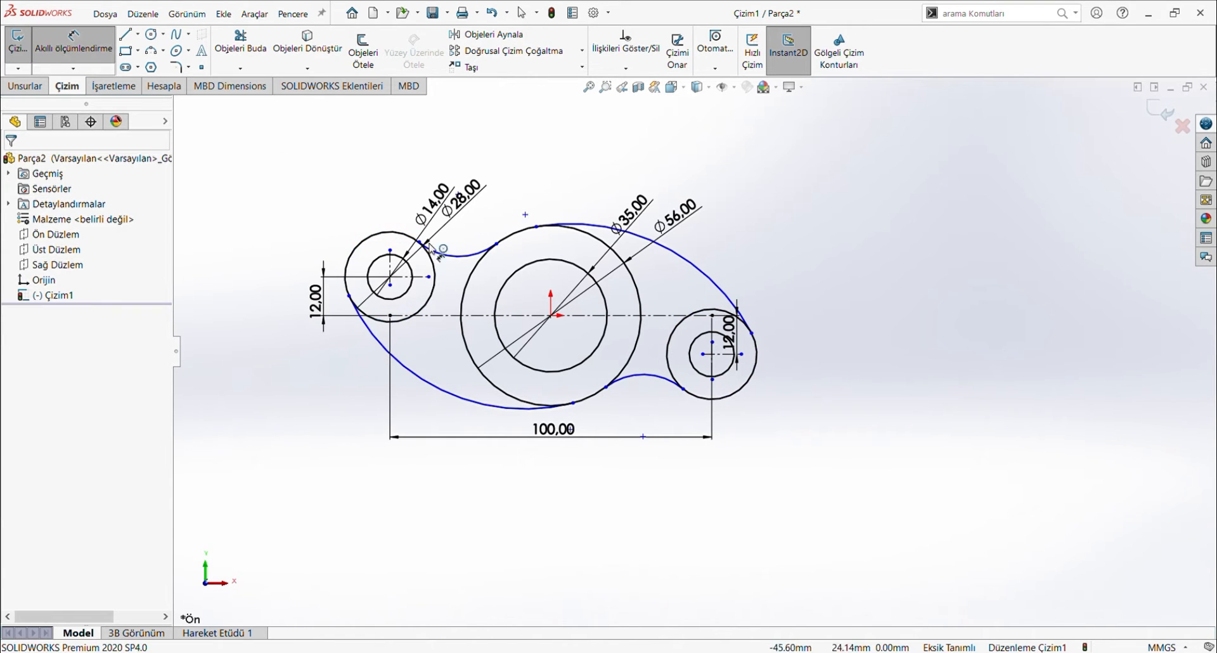
click(462, 255)
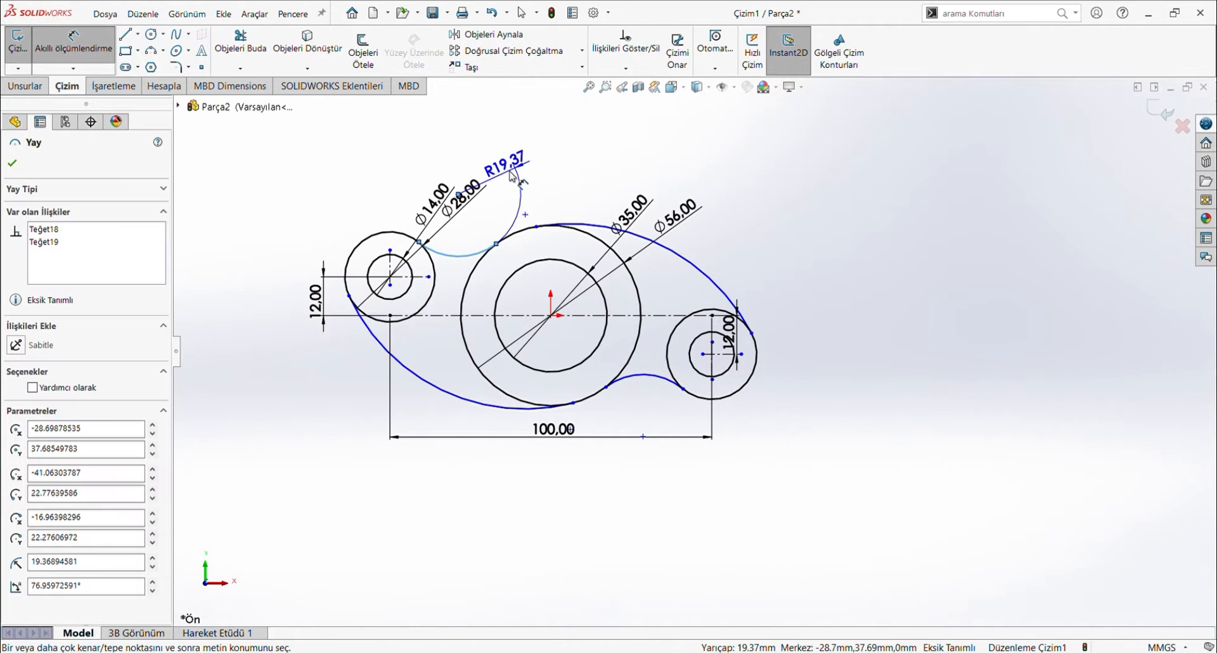
click(462, 249)
text(20)
key(Return)
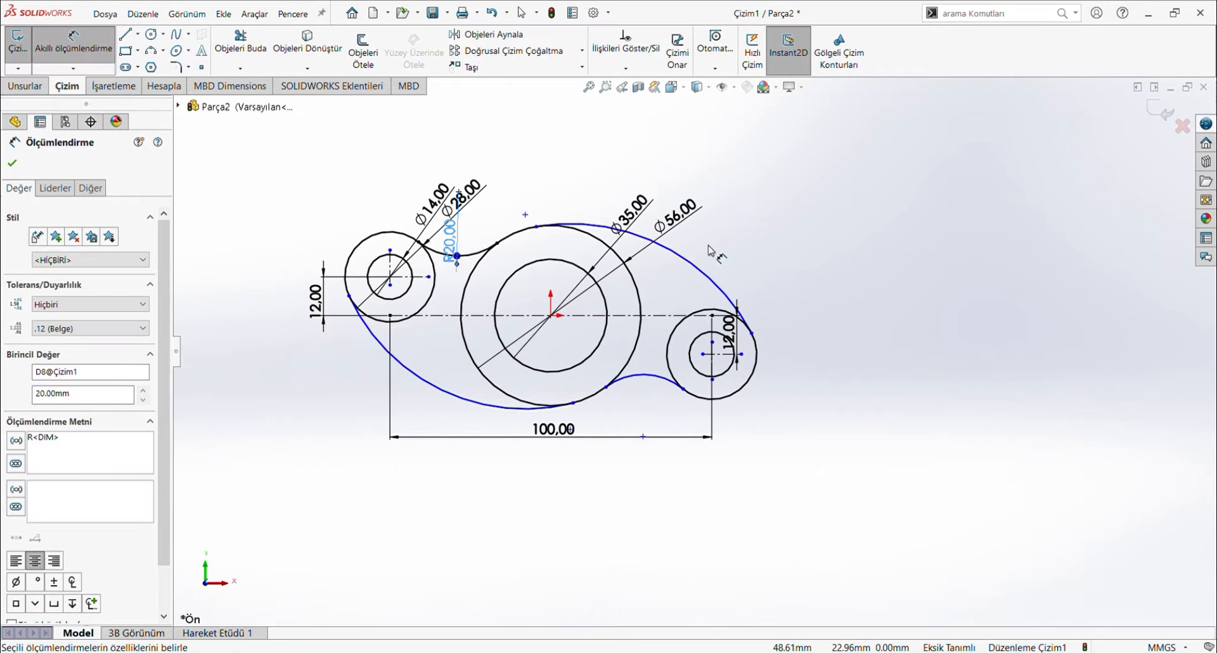
- Dimension the long upper-right arc with a radius of 60 mm
click(707, 264)
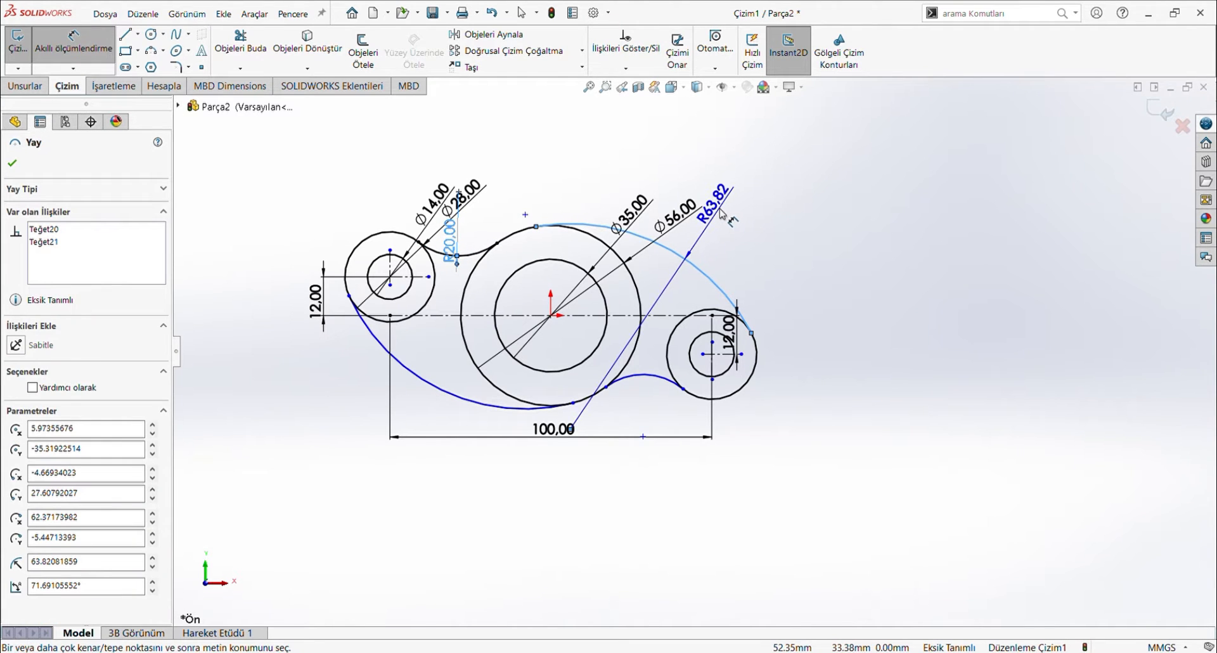
click(719, 212)
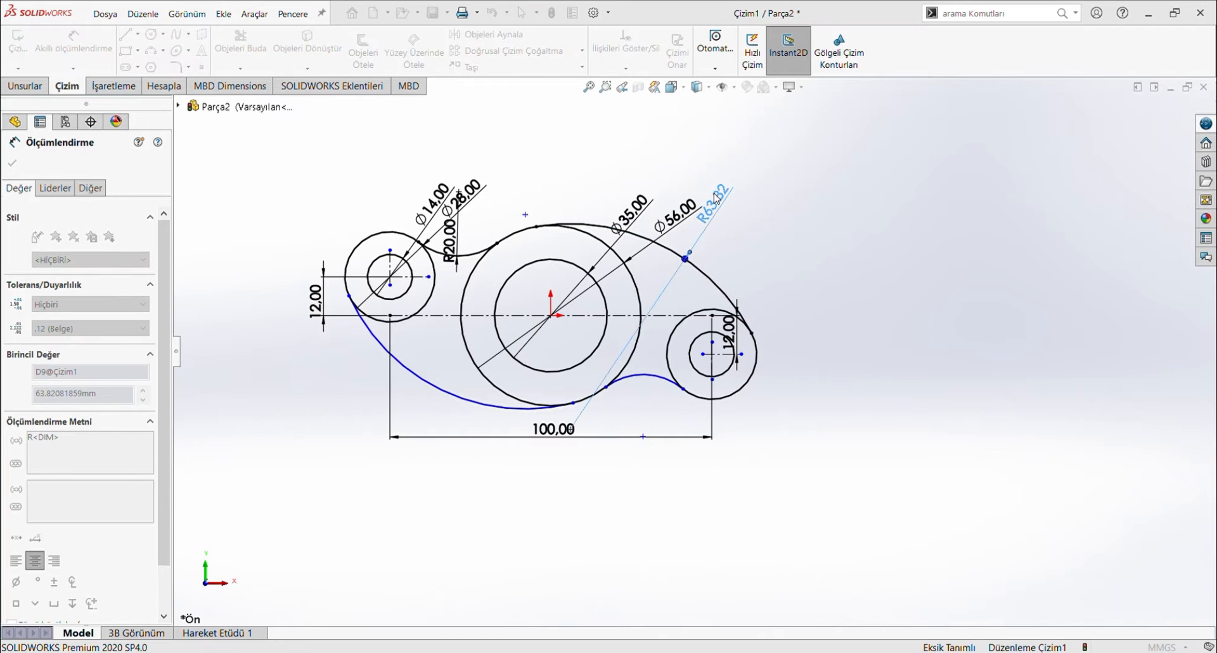
text(60)
key(Return)
key(Escape)
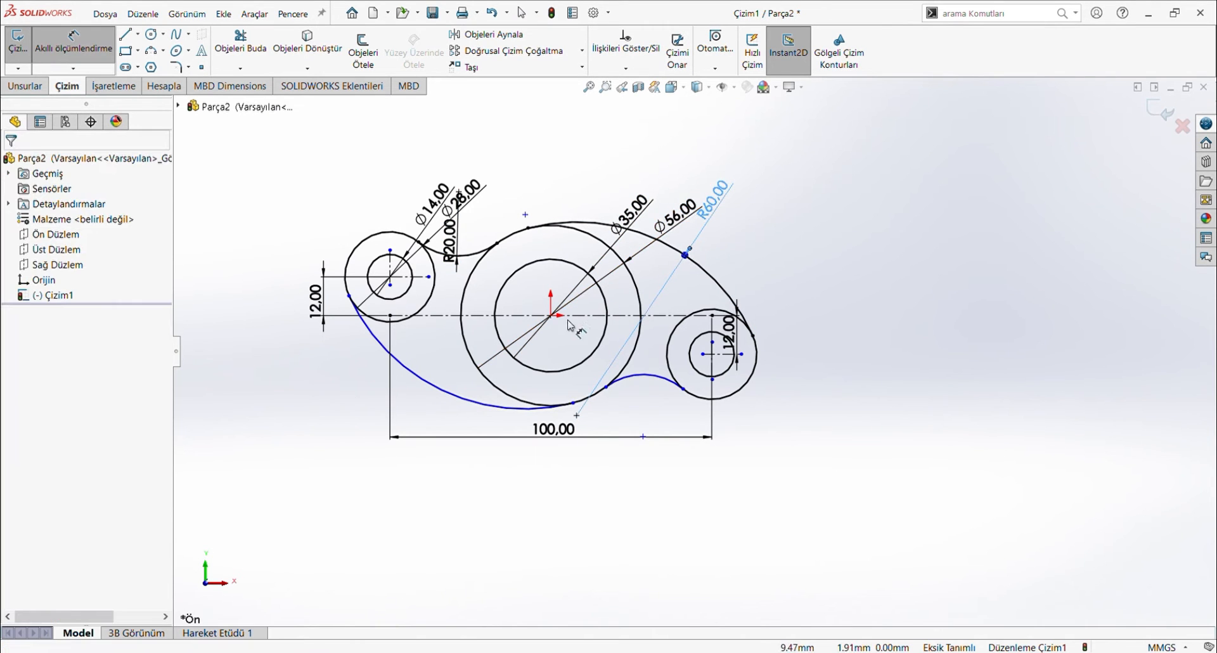
key(Escape)
- Make the two long connecting arcs equal in radius and the two short connecting arcs equal in radius
click(668, 246)
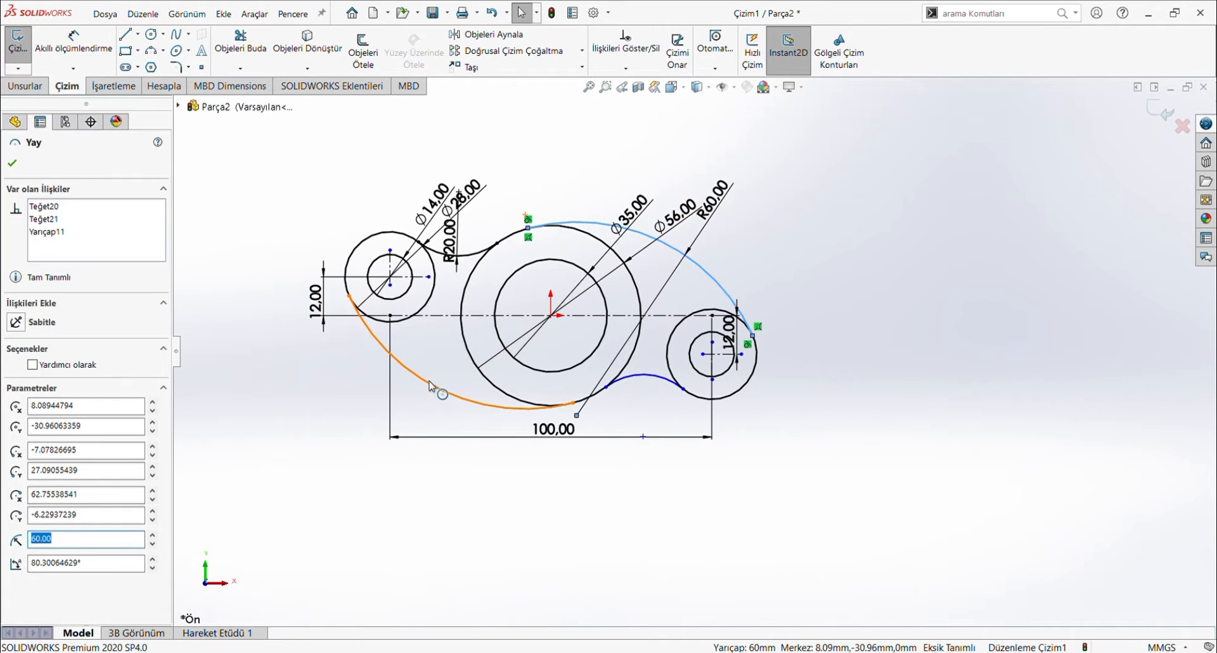
ctrl+click(430, 384)
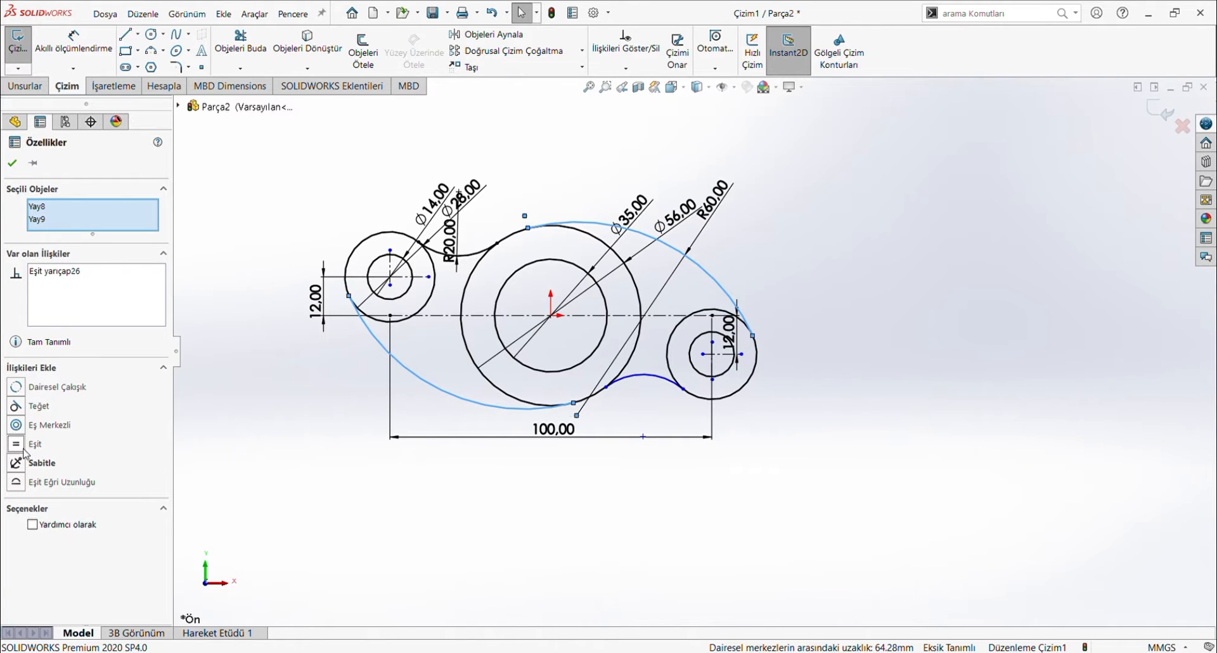
click(467, 255)
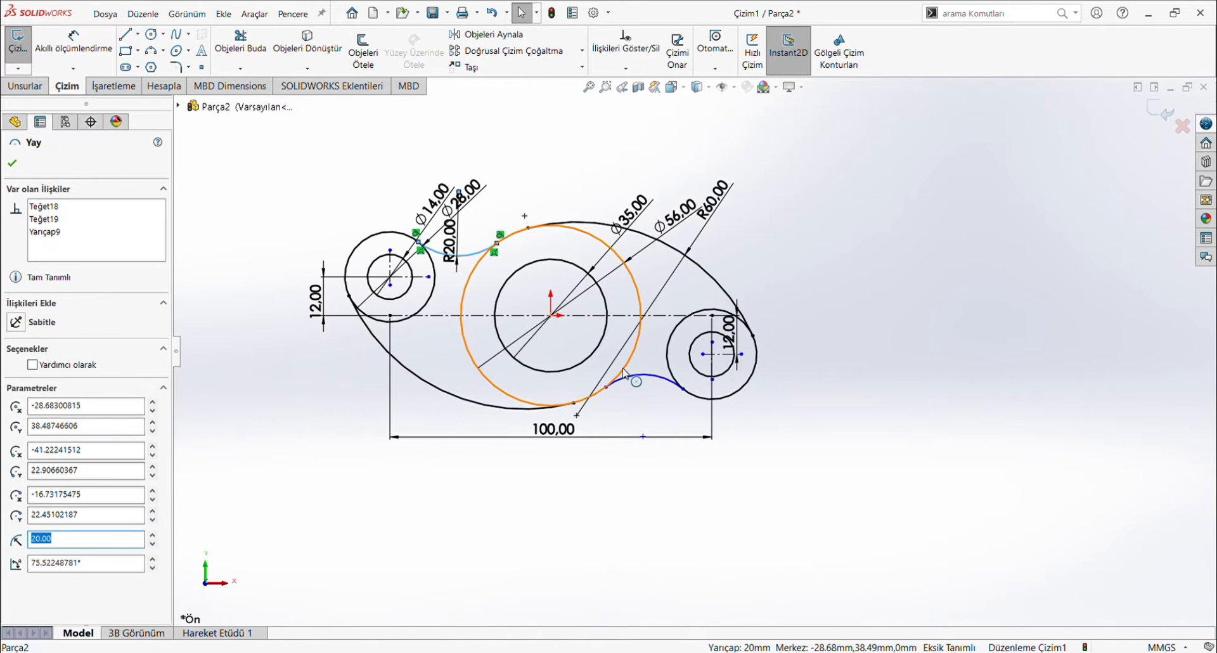
ctrl+click(641, 376)
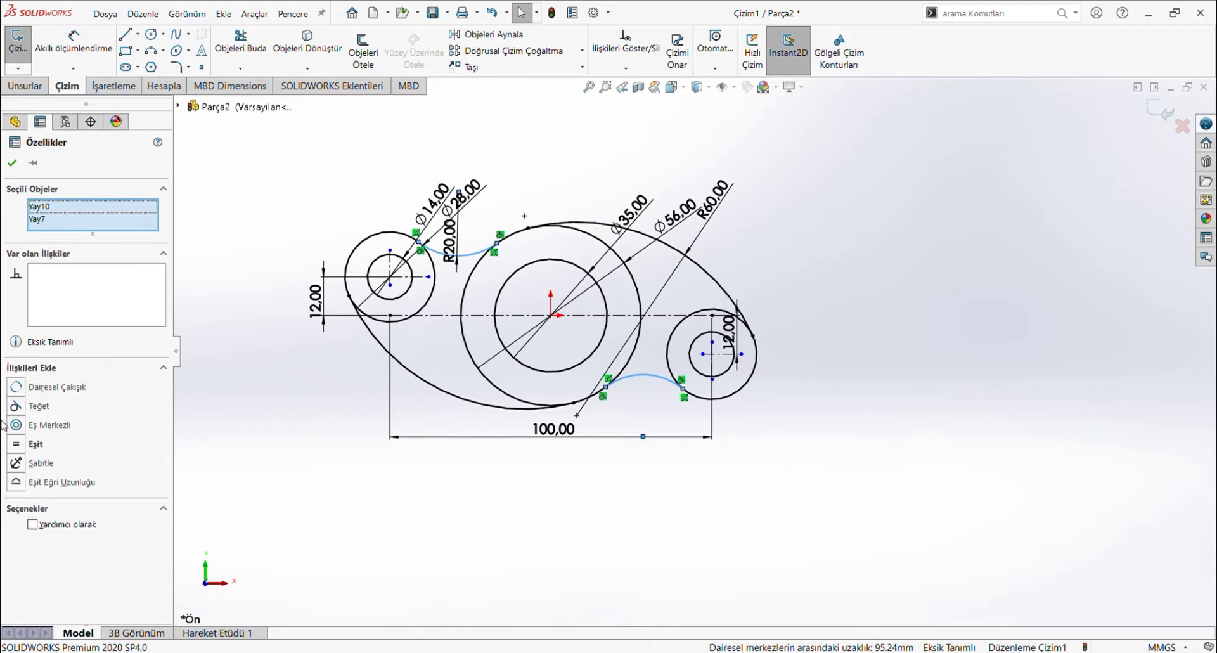
click(21, 447)
click(809, 290)
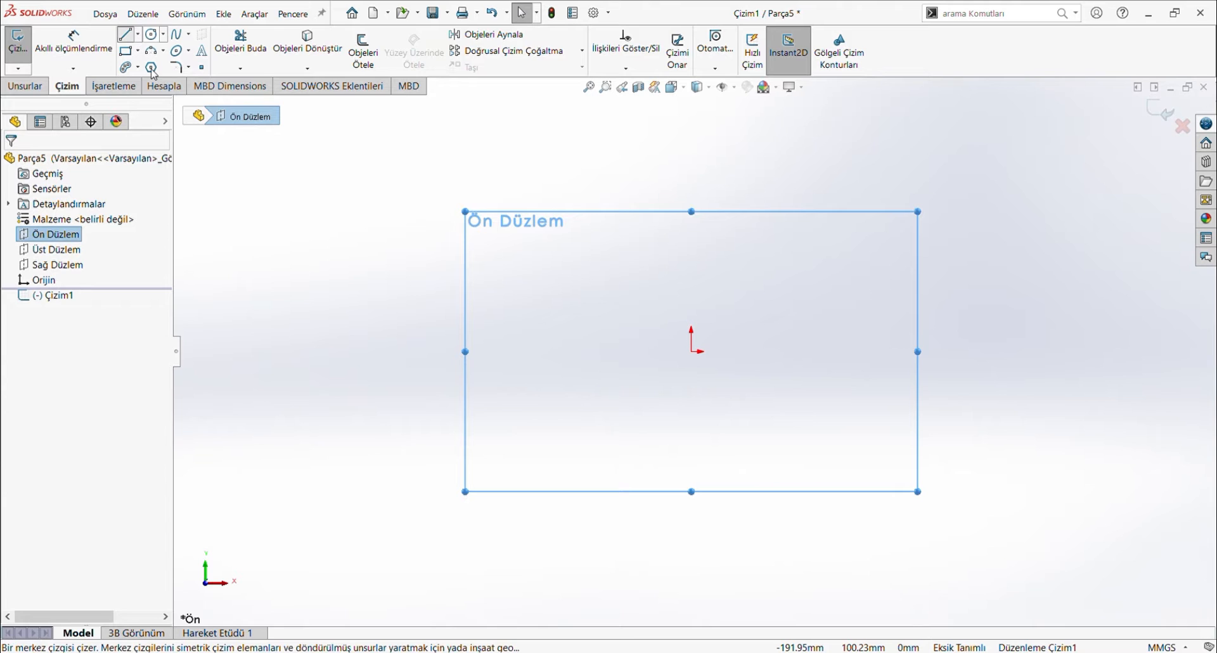
- In the new front-plane sketch, draw a horizontal centerline about 160 mm long through the origin
click(126, 35)
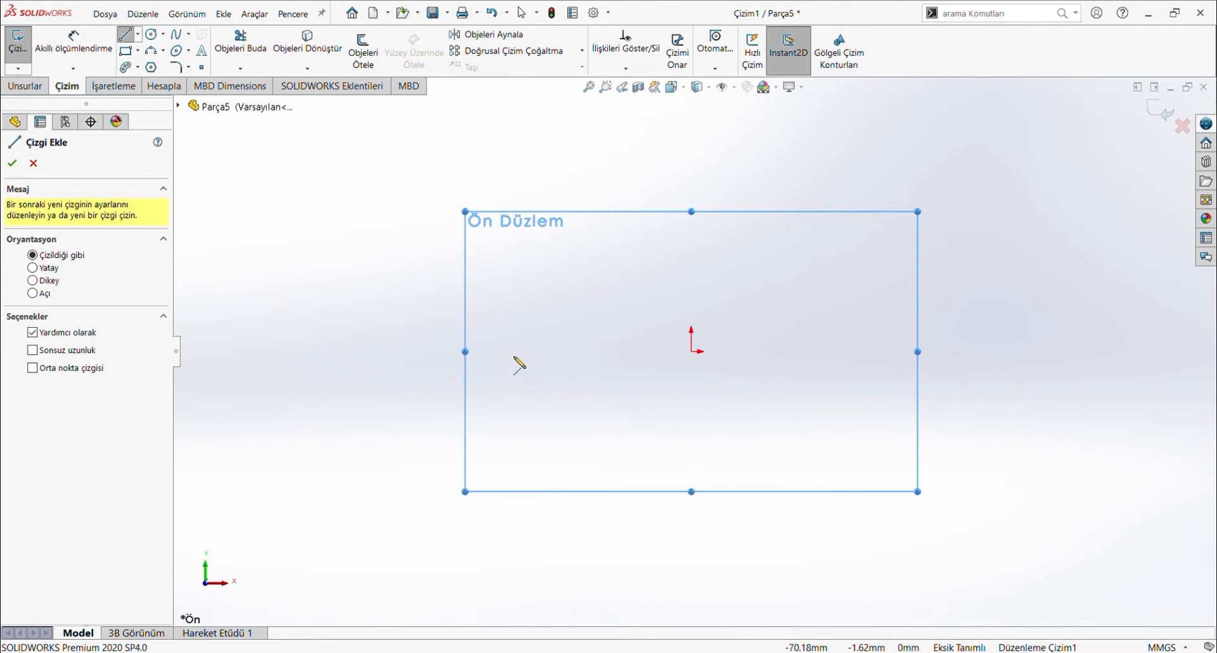
click(516, 351)
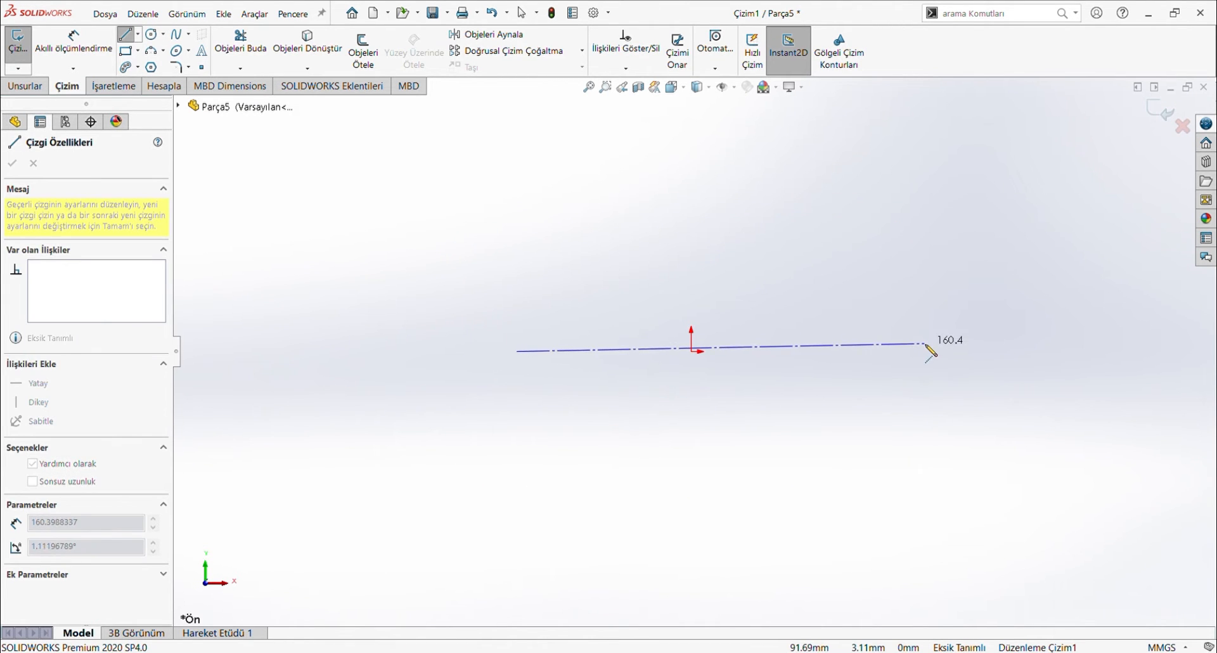
click(926, 351)
key(Escape)
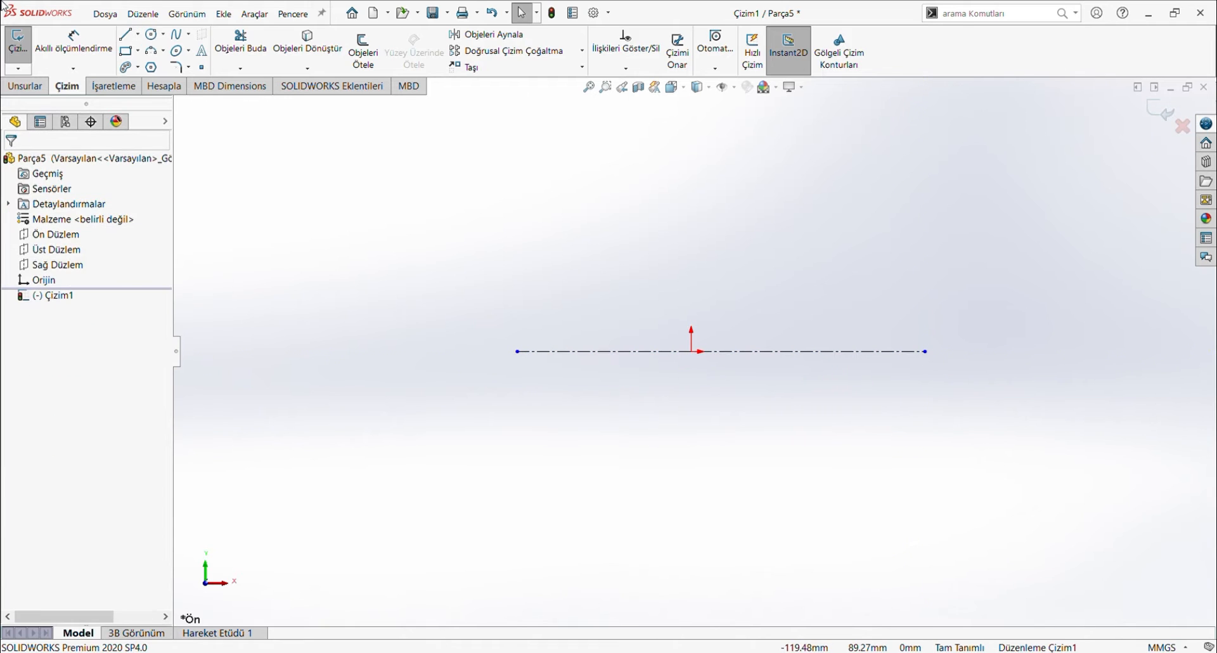
- Draw a vertical centerline through the origin, extending above and below the horizontal centerline
click(126, 35)
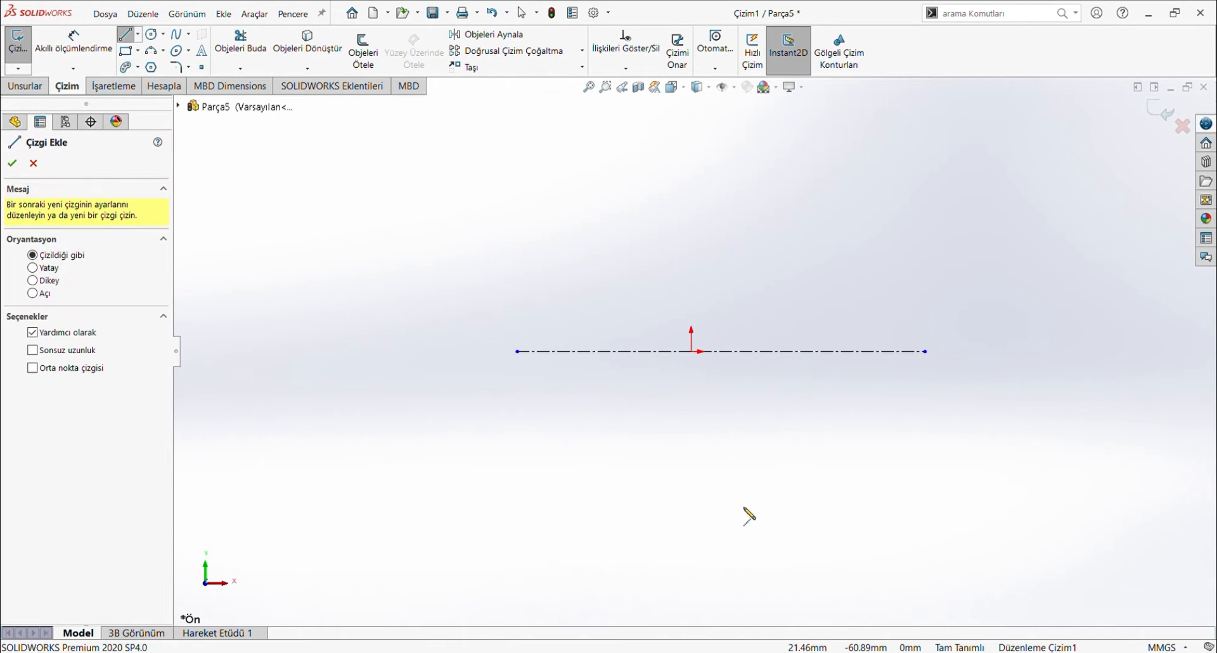
click(690, 531)
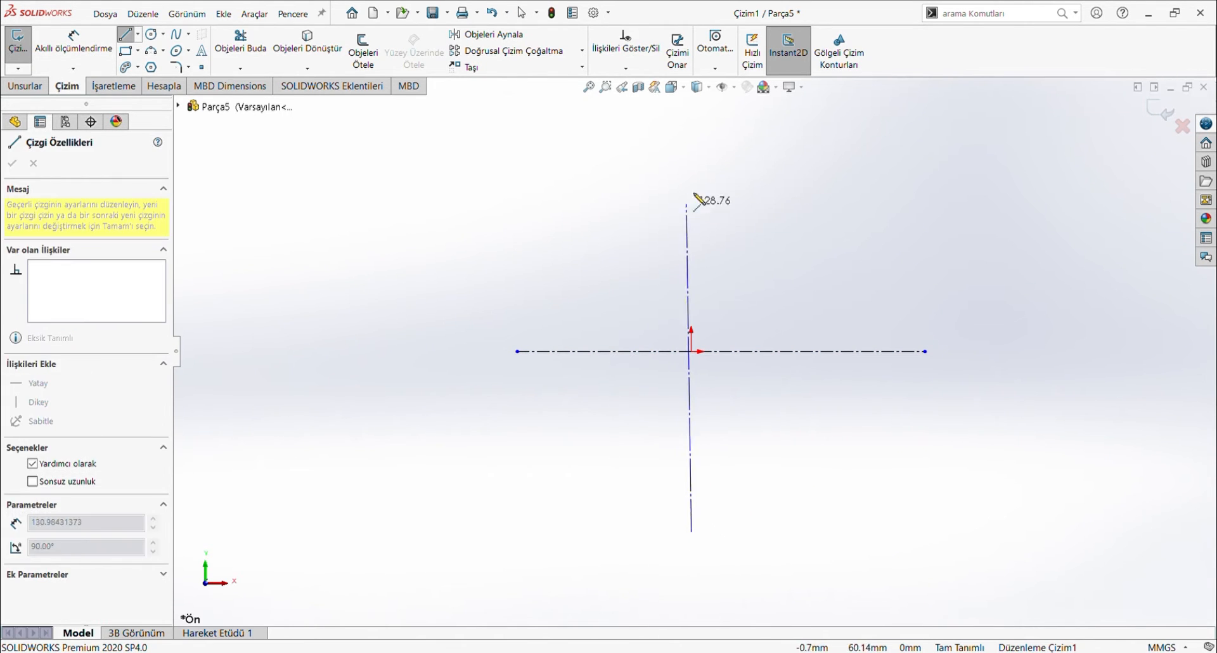
click(691, 109)
key(Escape)
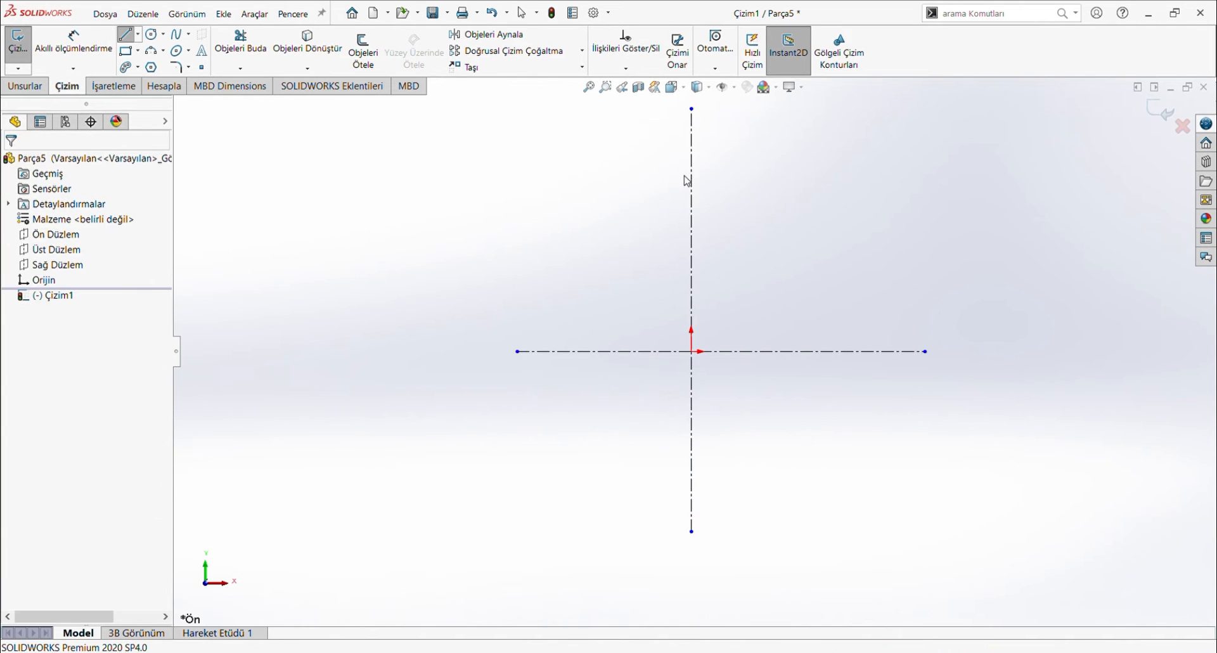
- Draw a circle centred on the origin and set its diameter to 42 mm
click(158, 39)
click(691, 352)
click(718, 352)
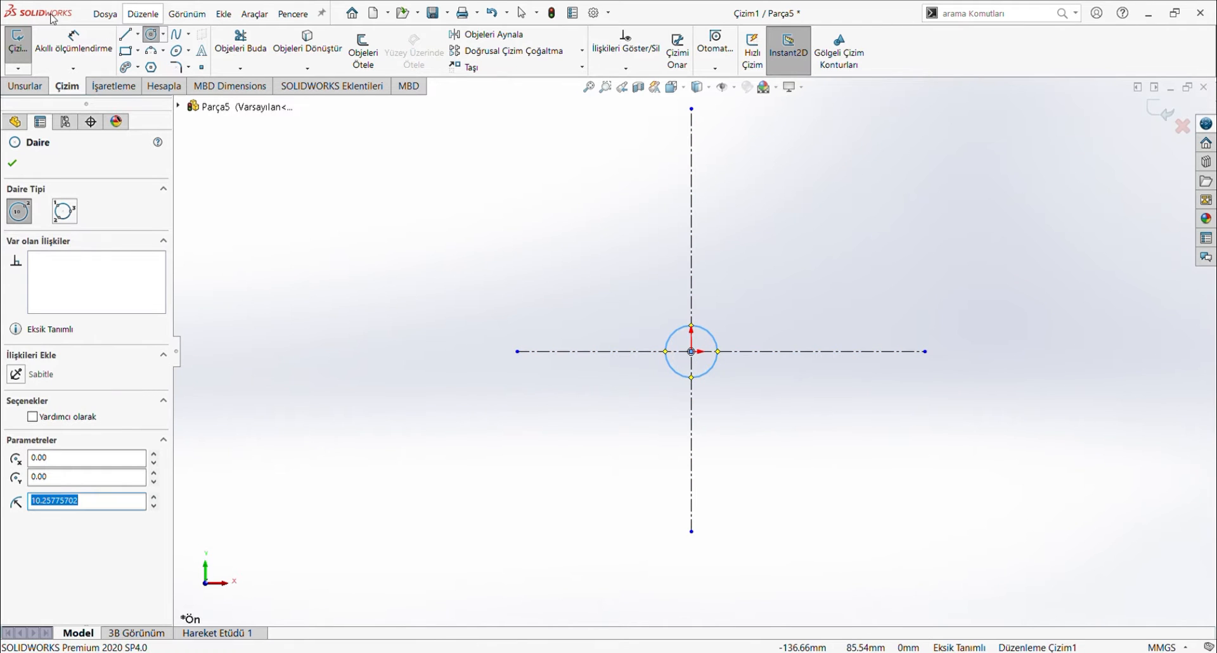
click(73, 40)
click(720, 346)
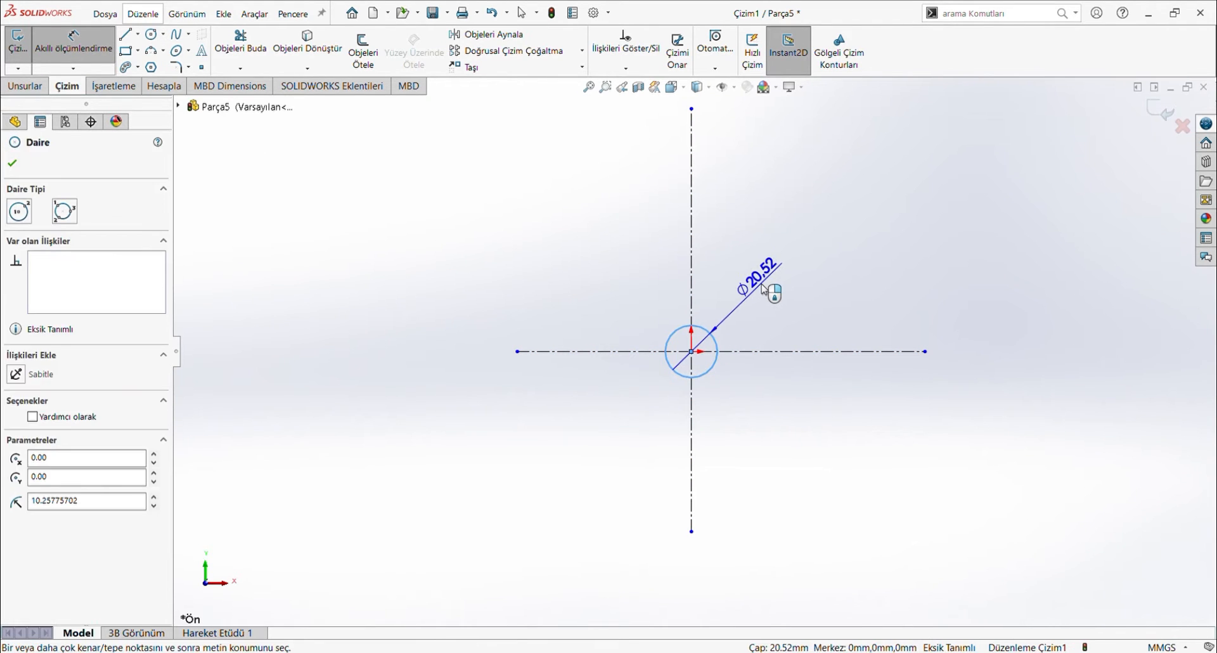
click(765, 288)
text(42)
key(Return)
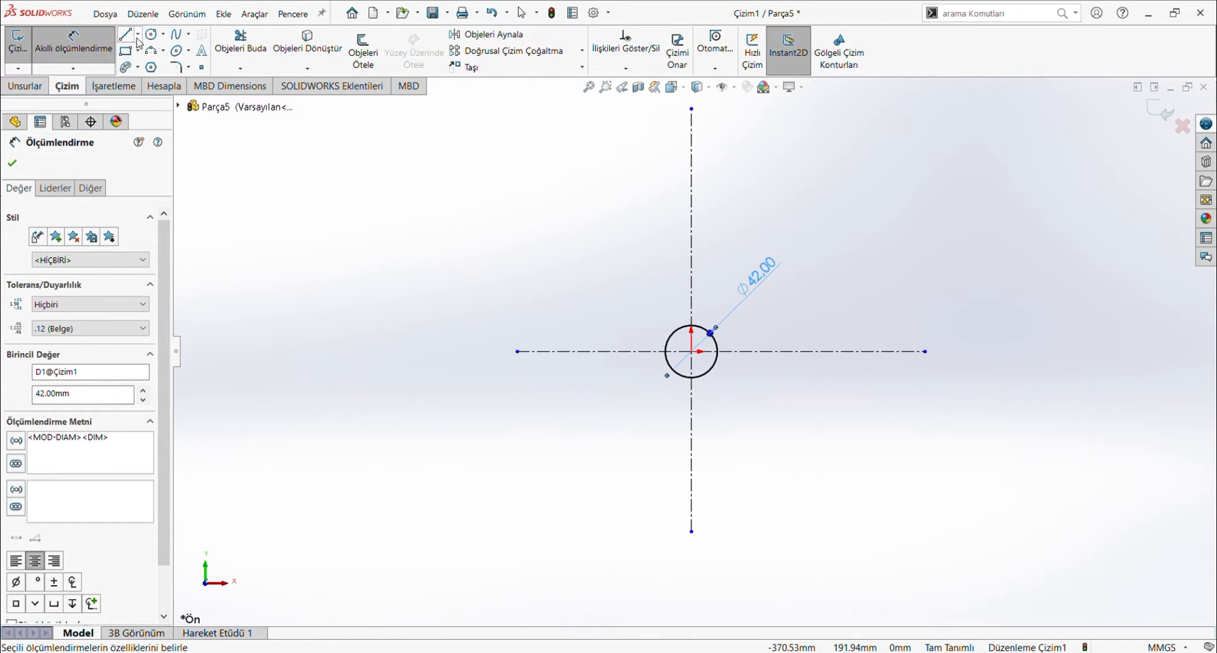
- Draw an inclined centerline from the origin down into the lower-right quadrant
click(151, 34)
click(138, 34)
click(152, 58)
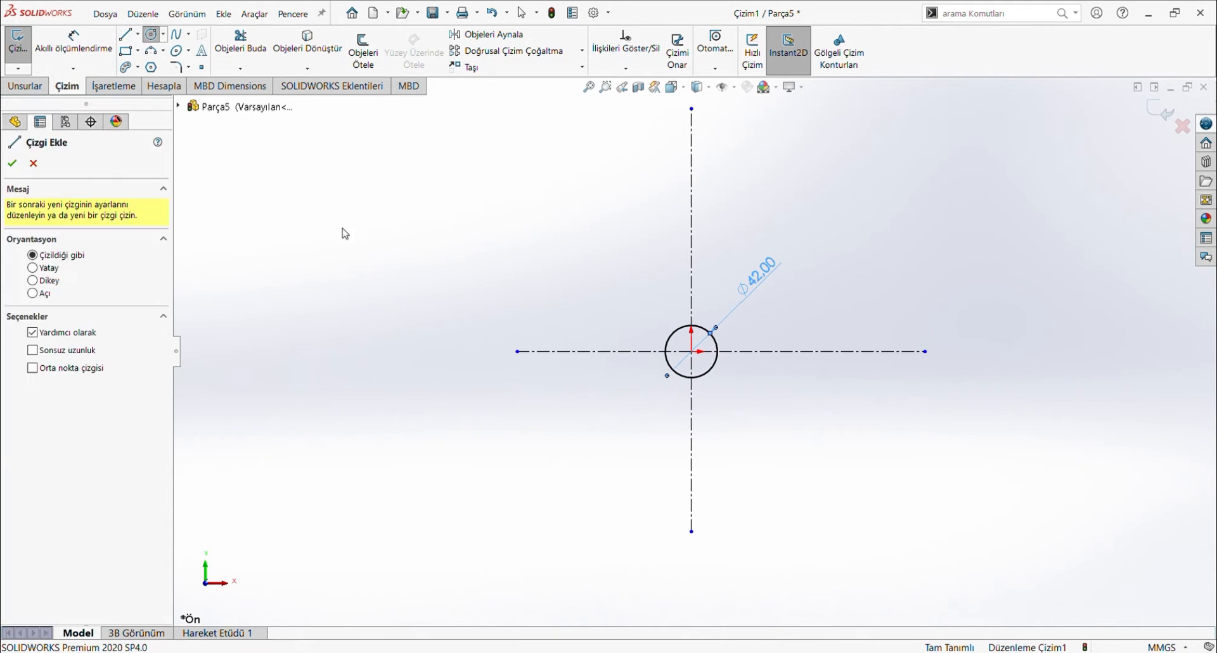
click(691, 351)
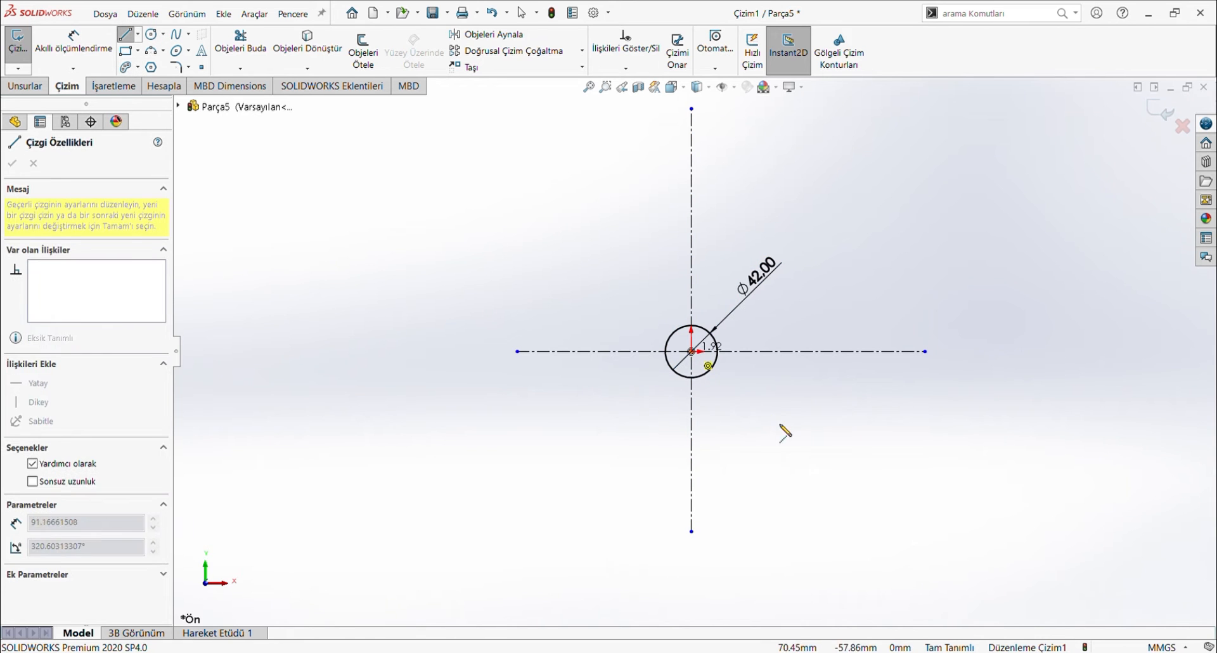
click(815, 459)
key(Escape)
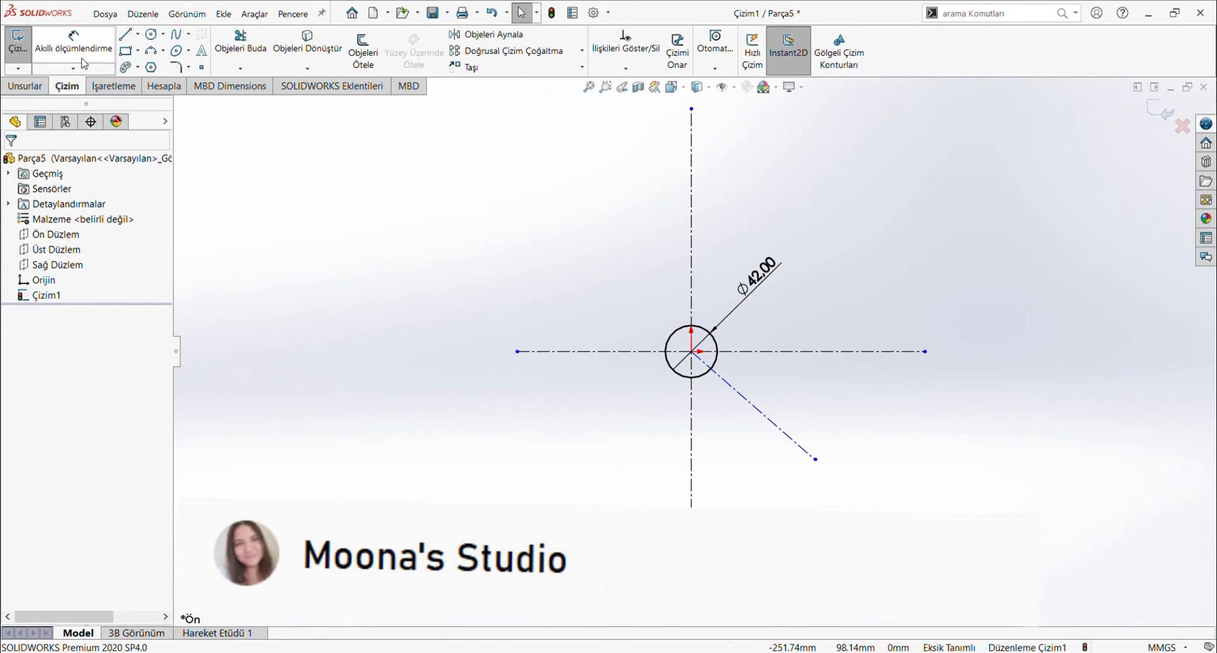
- Set the angle between the inclined centerline and the horizontal centerline to 45°
click(82, 56)
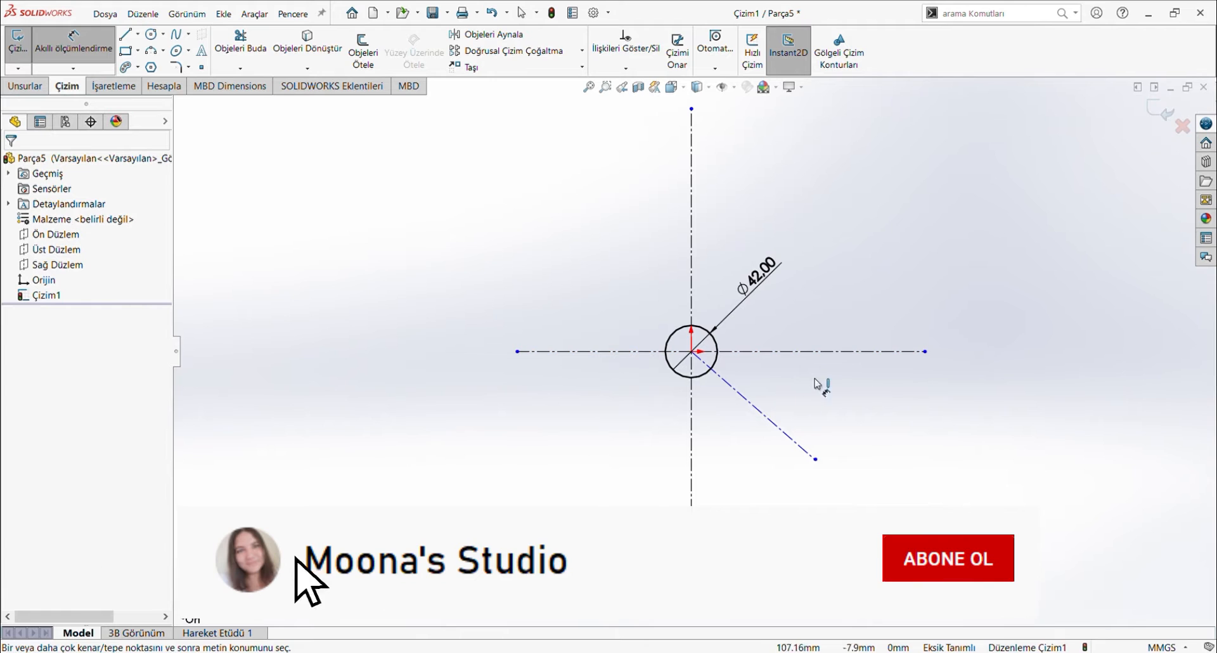
click(785, 431)
click(827, 352)
click(843, 399)
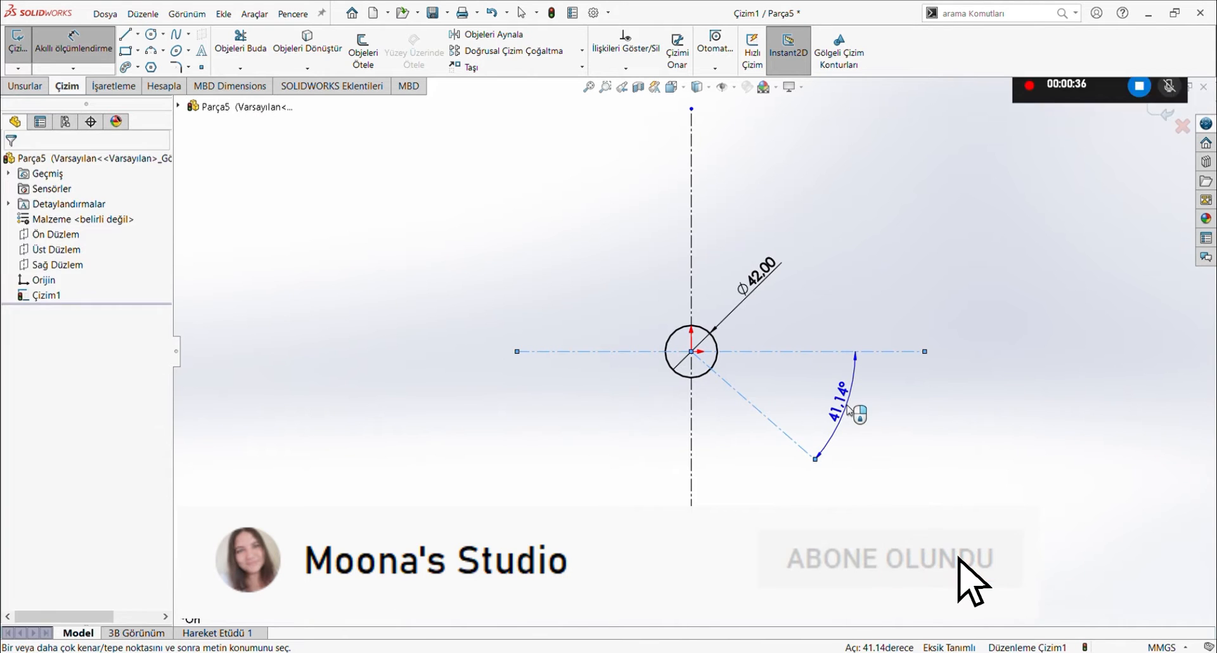
text(45)
key(Return)
key(Escape)
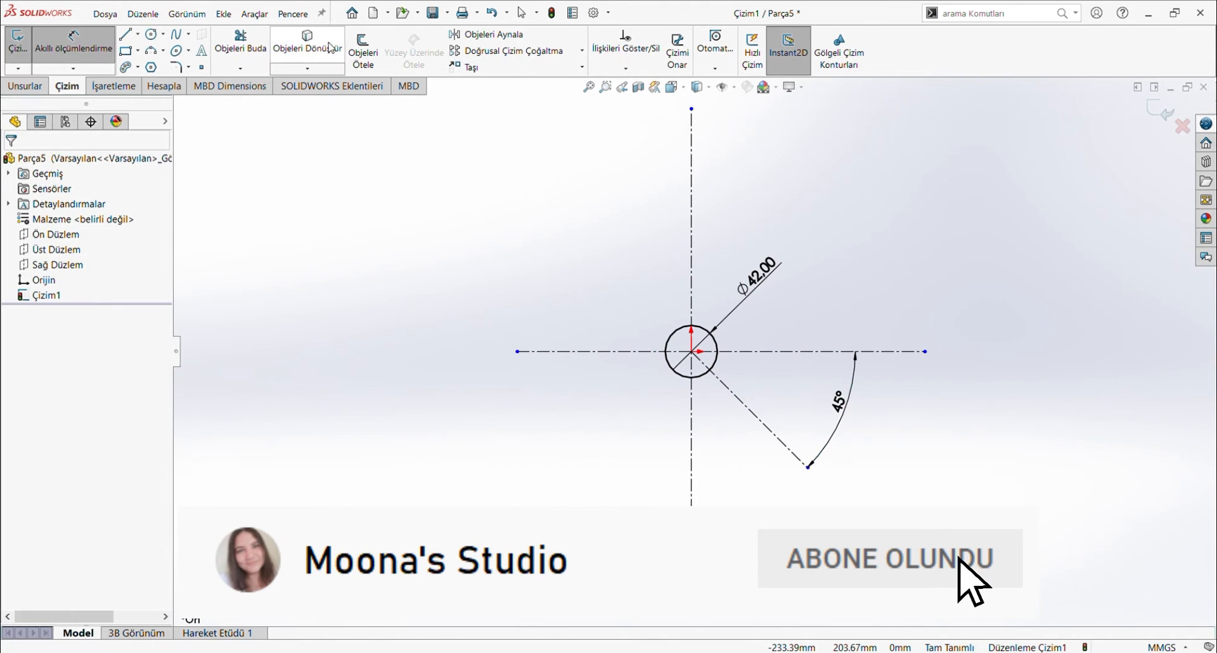
- Place a sketch point on the inclined centerline, just outside the 42 mm circle
click(201, 67)
scroll(743, 413, down, 3)
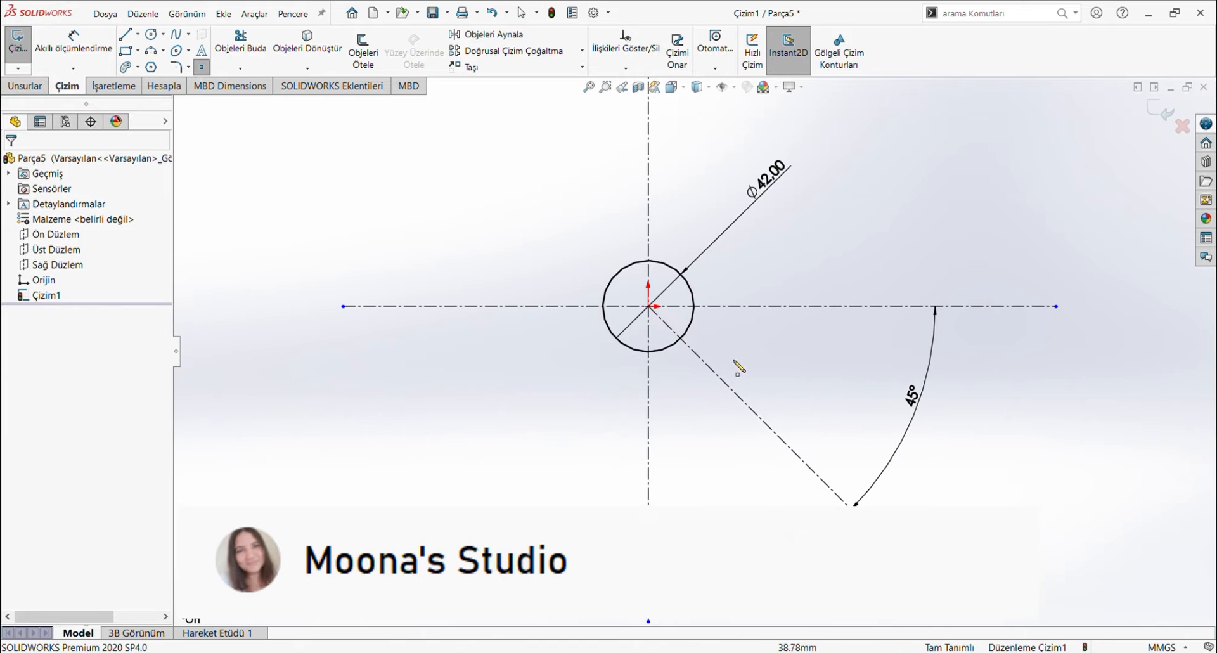
click(704, 363)
key(Escape)
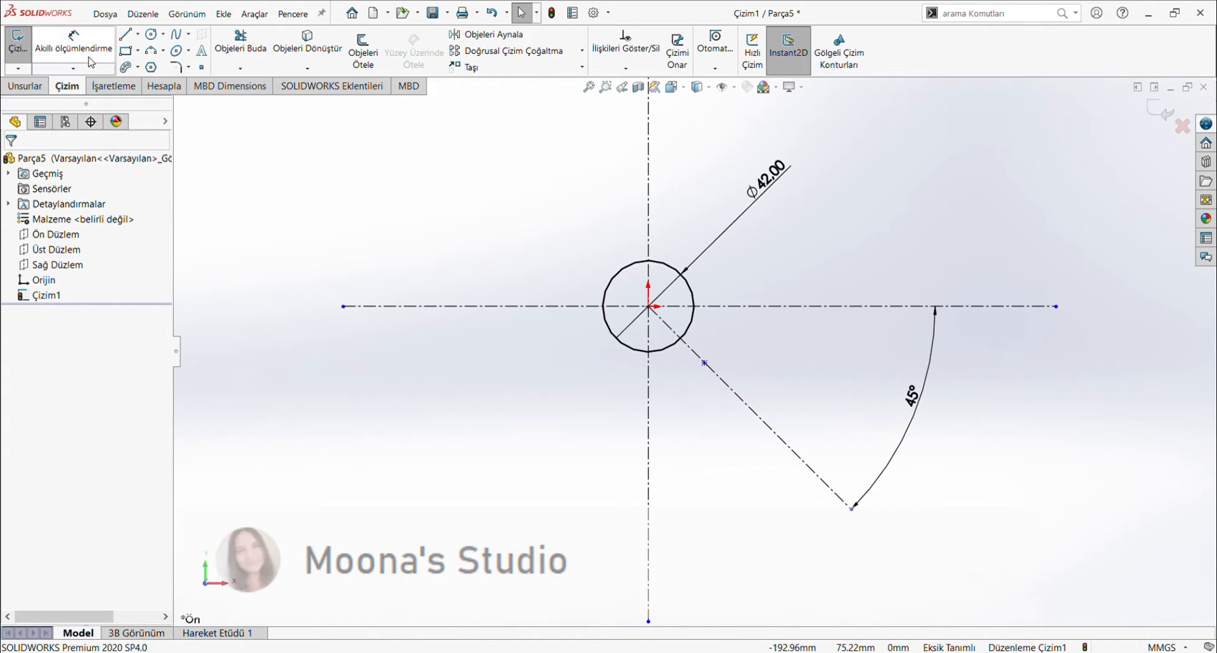
- Set the horizontal distance between the origin and the point on the inclined centerline to 7 mm
click(74, 41)
click(648, 307)
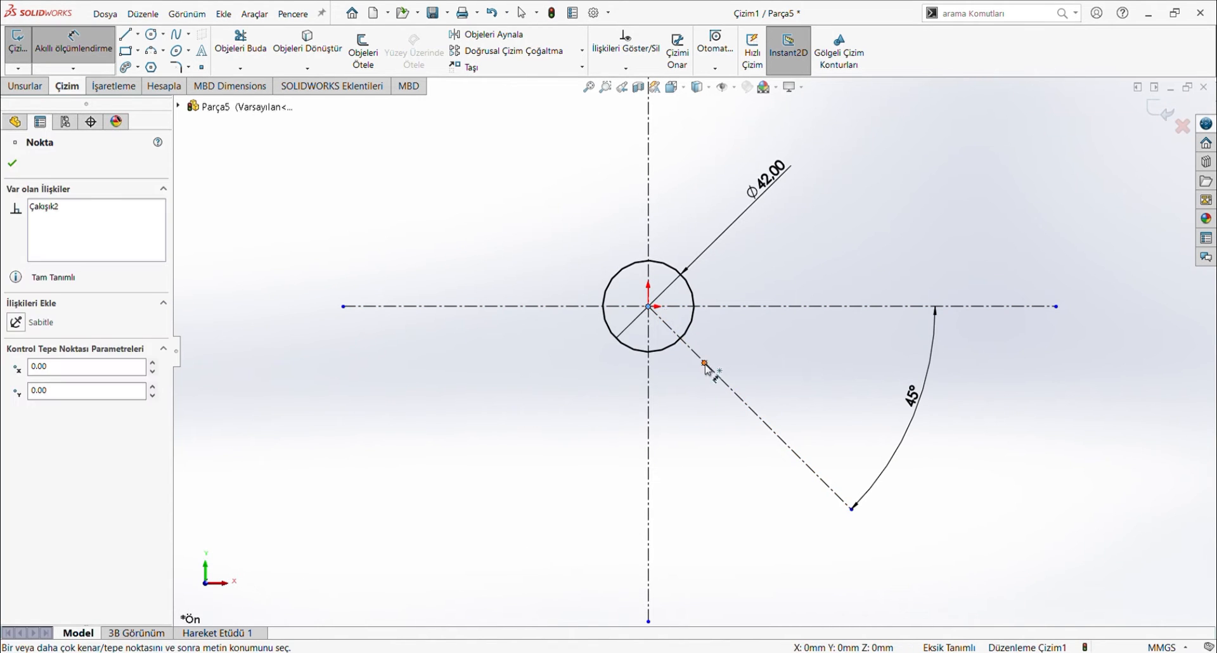
click(705, 365)
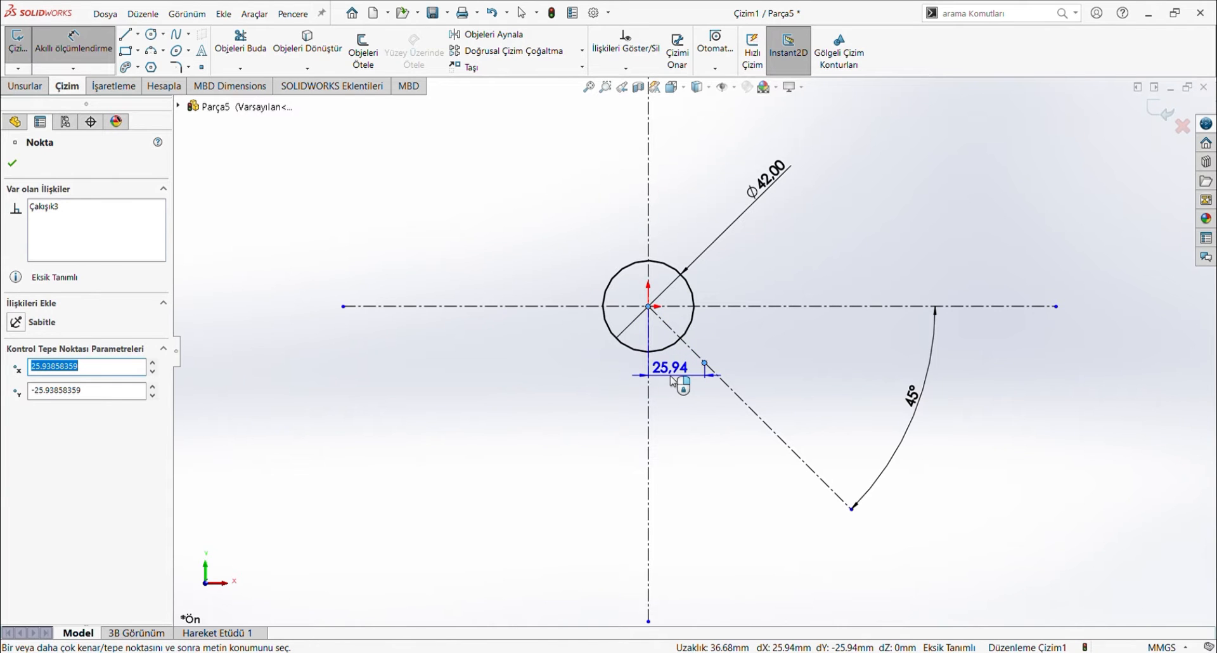
click(688, 433)
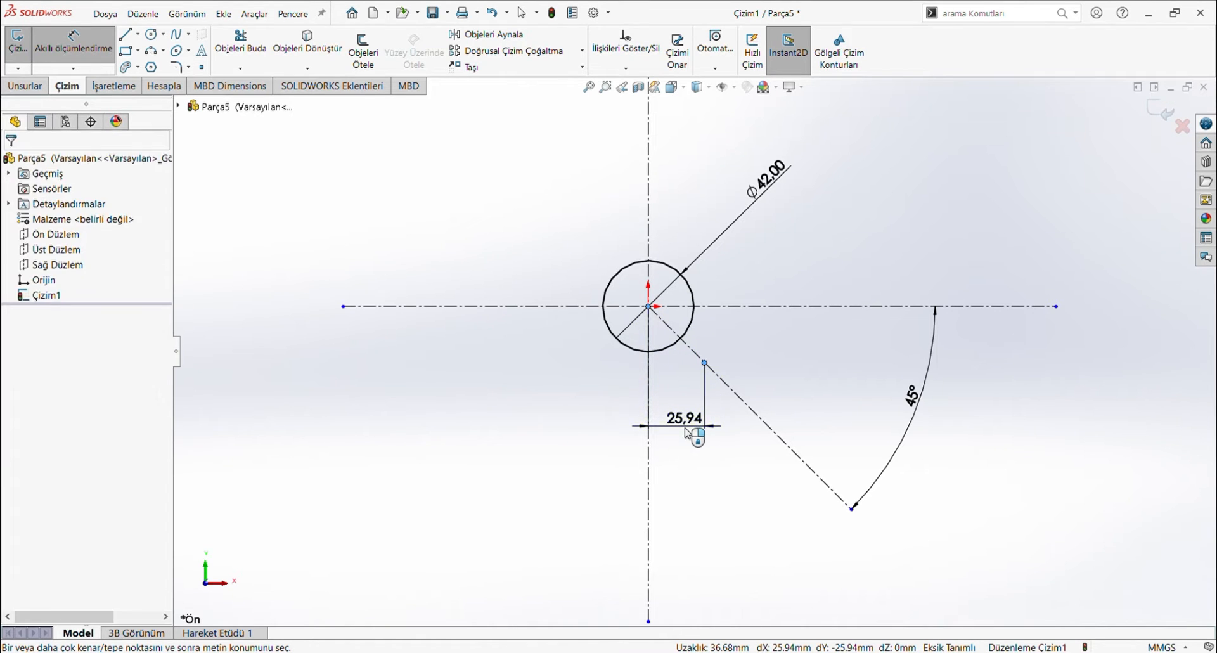
text(7)
key(Return)
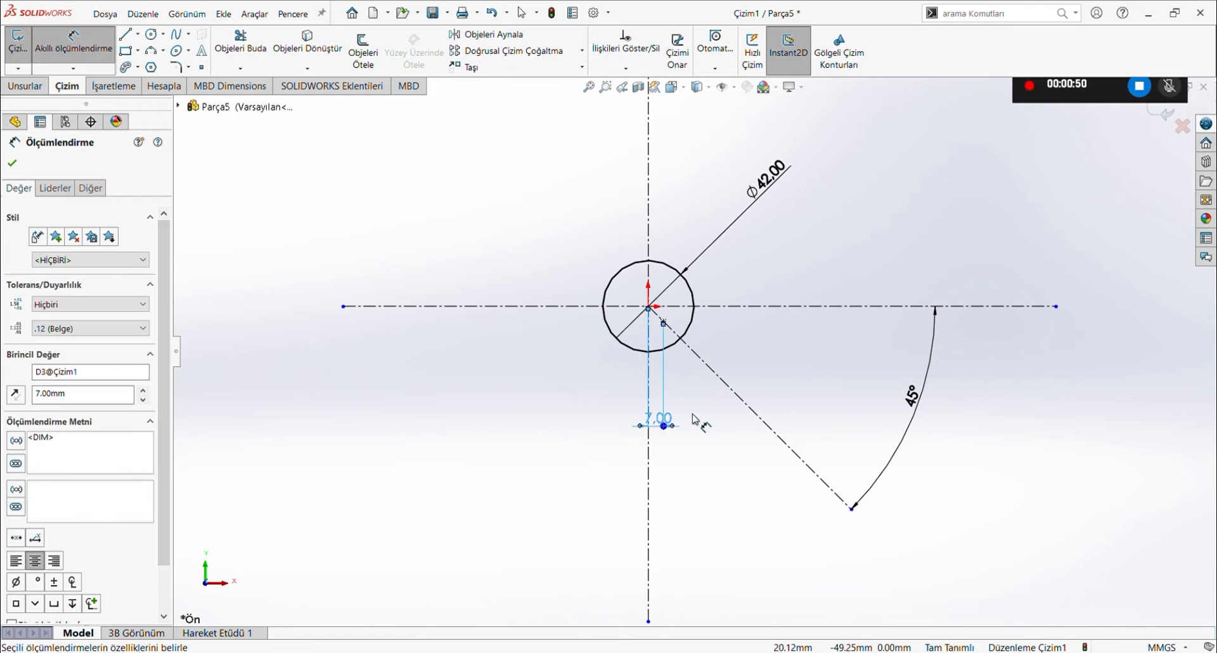
key(Escape)
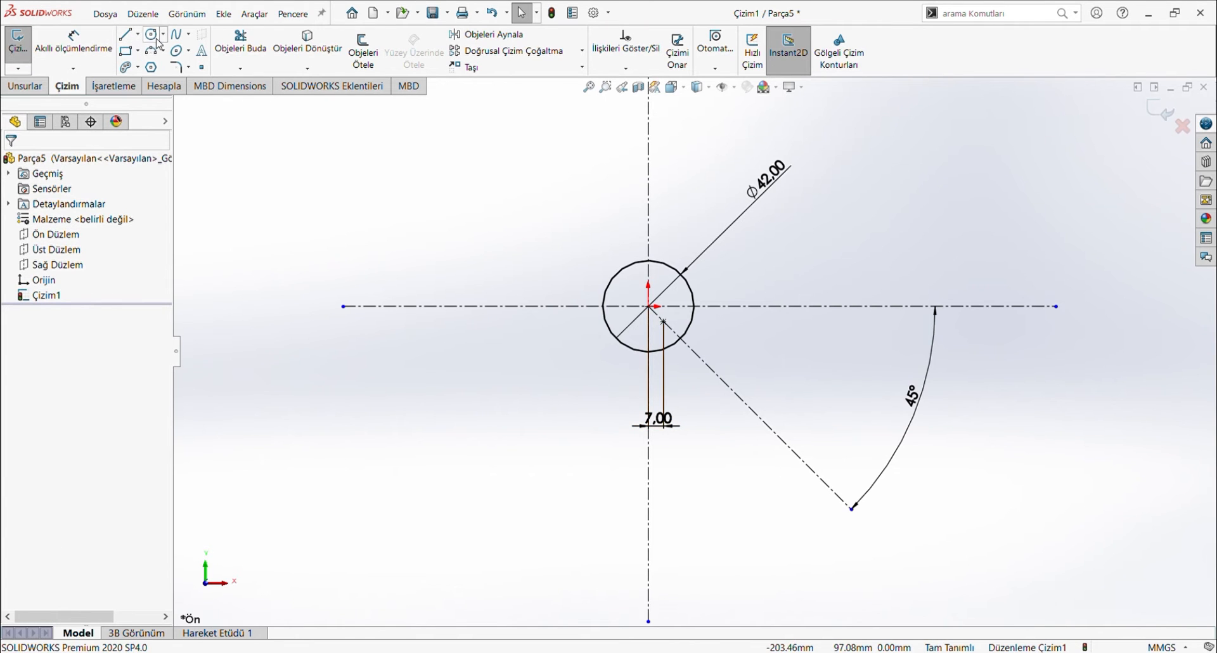
- Draw a circle centred on the point on the inclined centerline and set its diameter to 104 mm
click(151, 34)
click(663, 322)
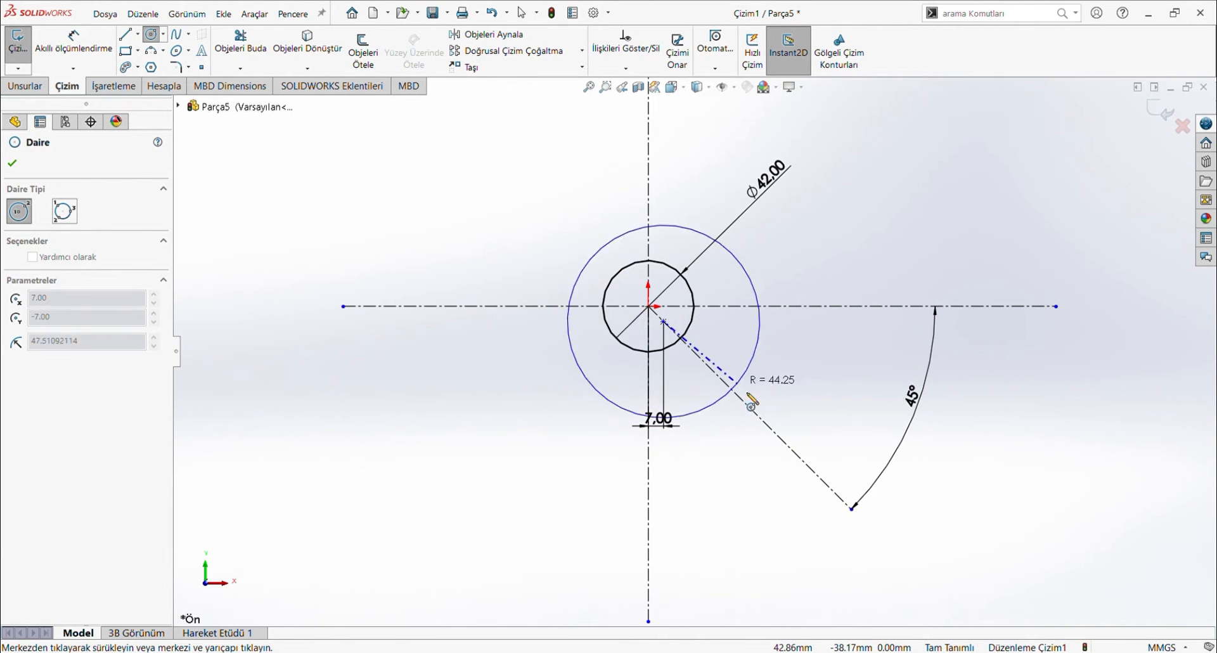
click(792, 436)
click(73, 40)
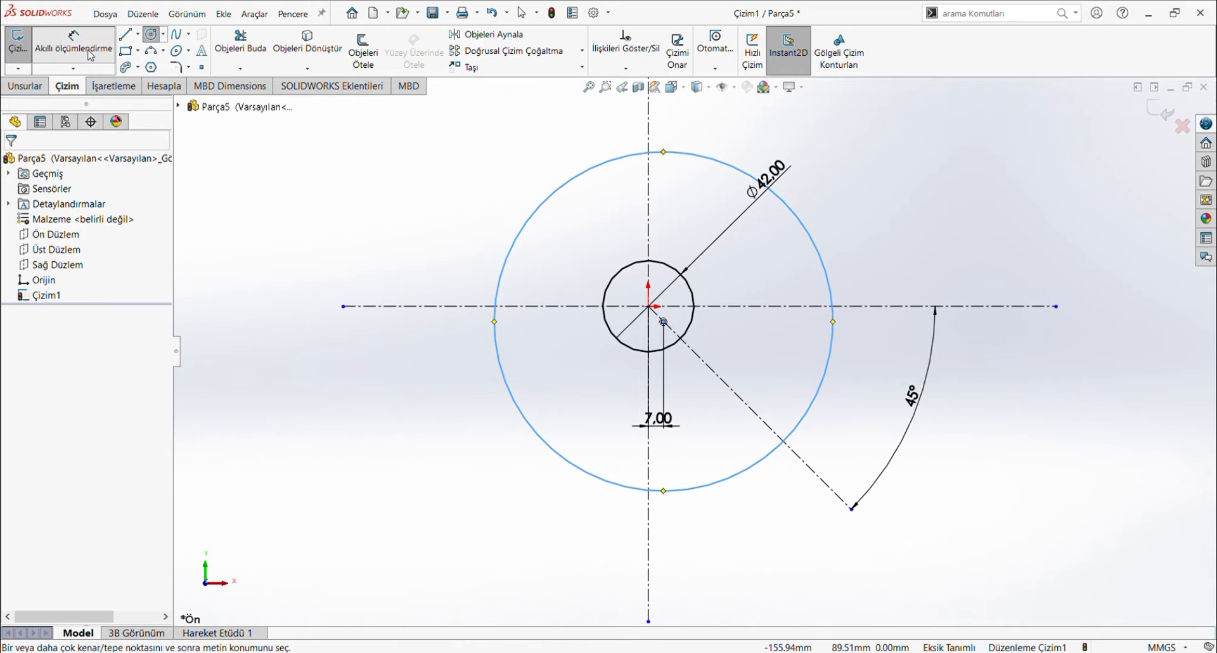
click(832, 285)
click(893, 235)
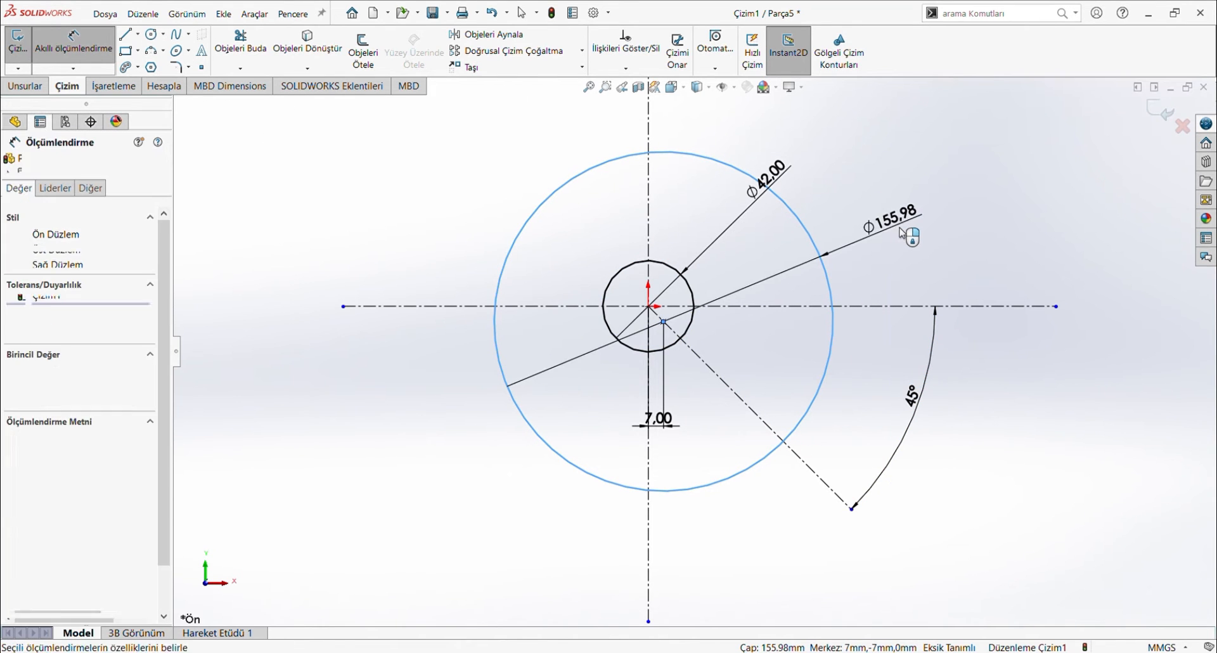
text(104)
key(Return)
key(Escape)
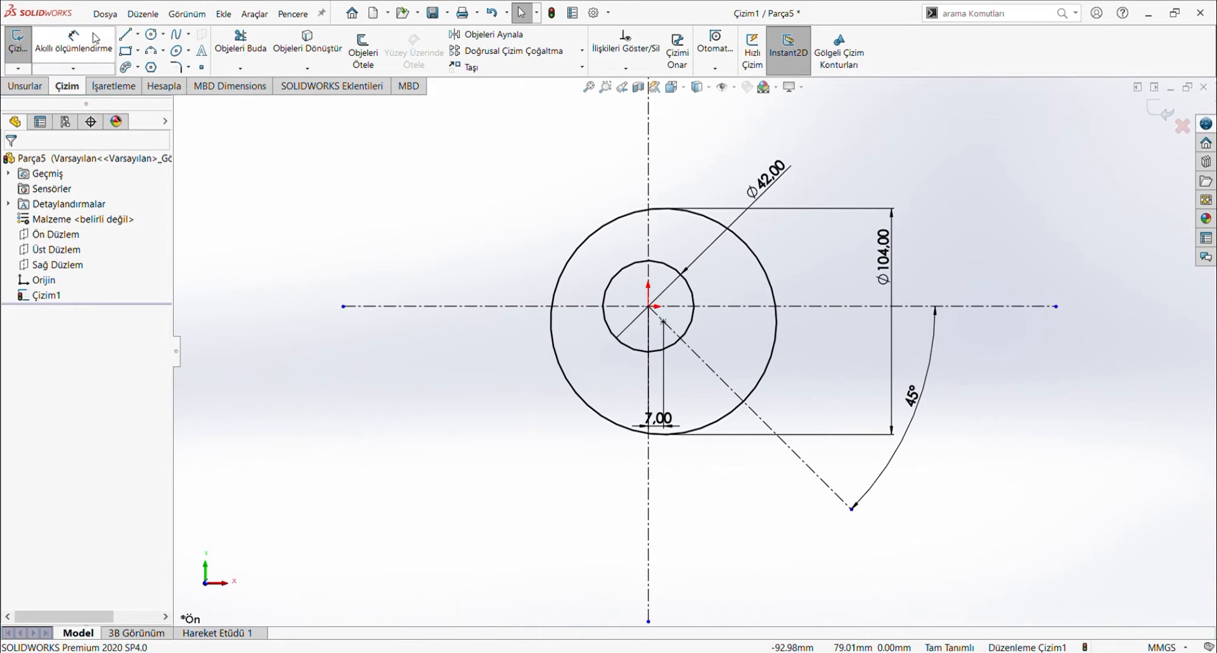
- Place a sketch point at the upper-left edge of the 104 mm circle and set its vertical distance from the origin to 14 mm
click(550, 273)
click(73, 44)
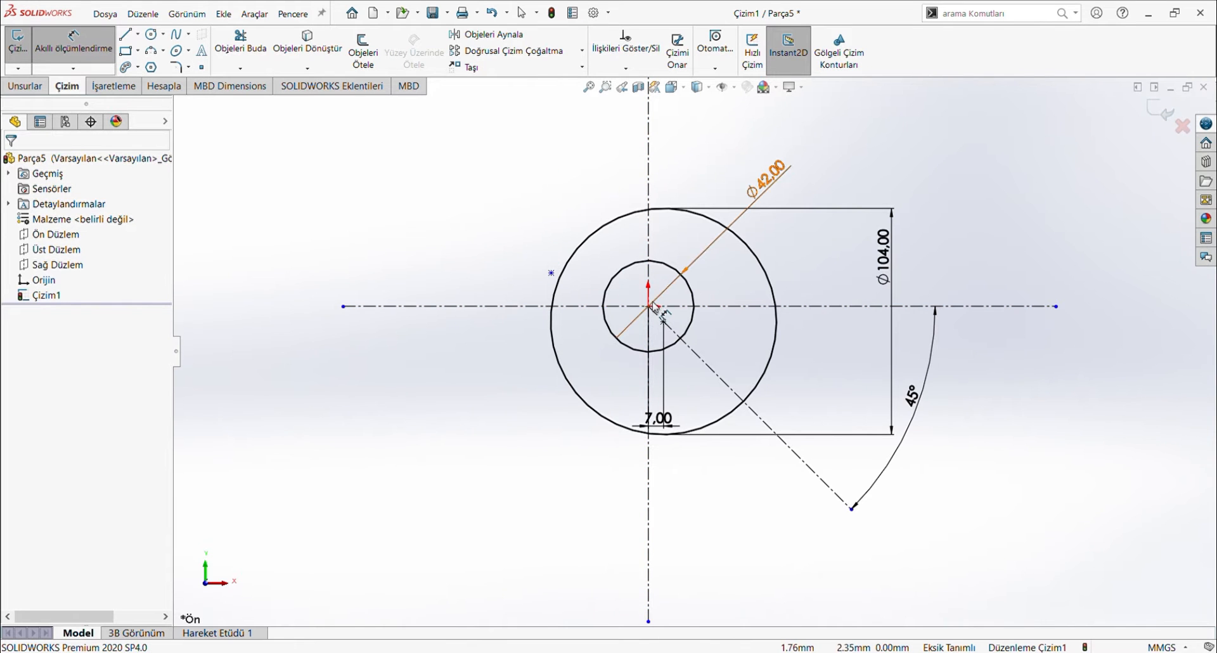
click(551, 274)
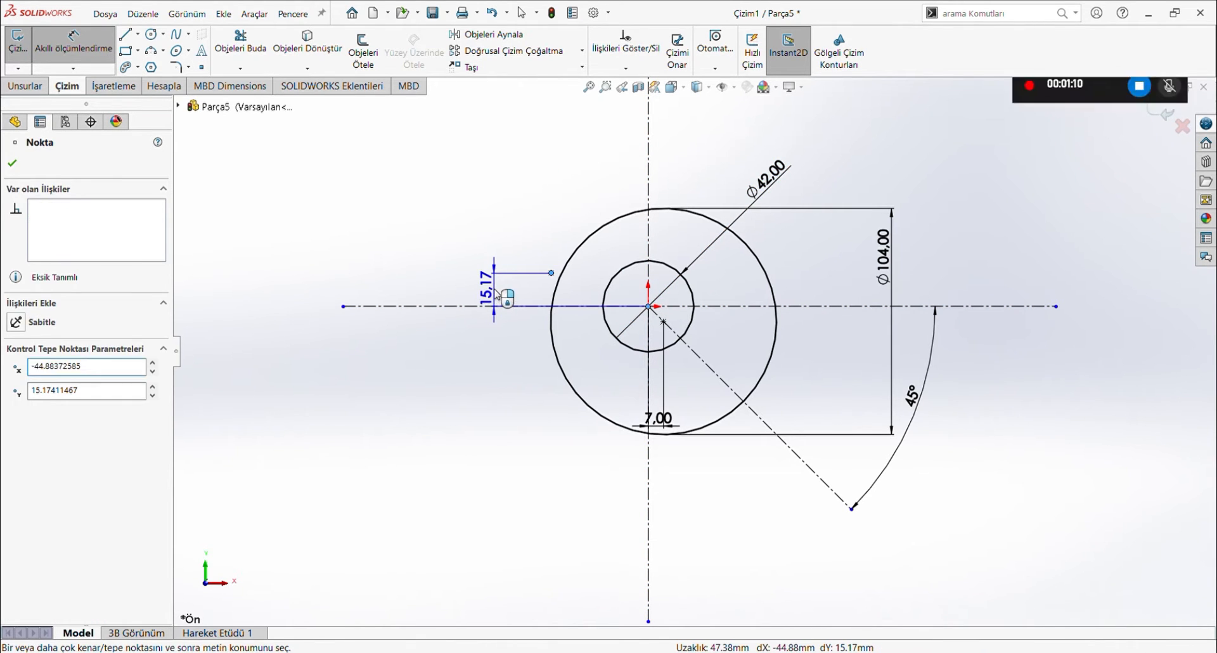
click(495, 281)
text(14.00mm)
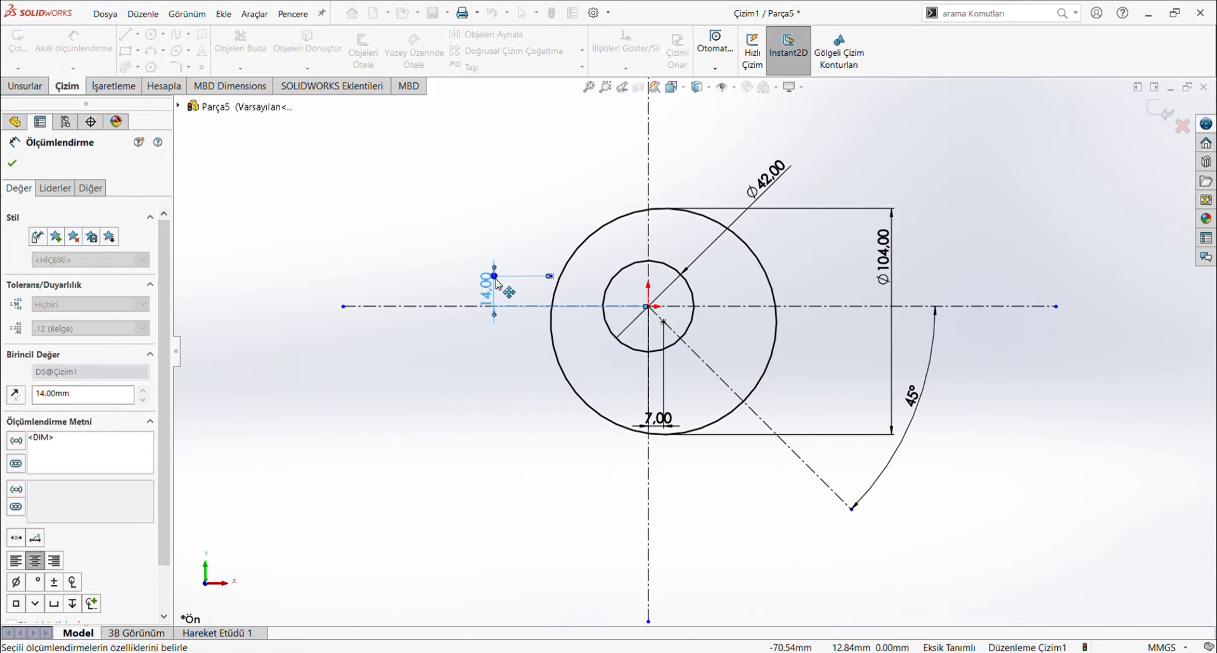
key(Return)
- Set the horizontal distance between the upper-left sketch point and the vertical centerline to 42 mm
click(551, 276)
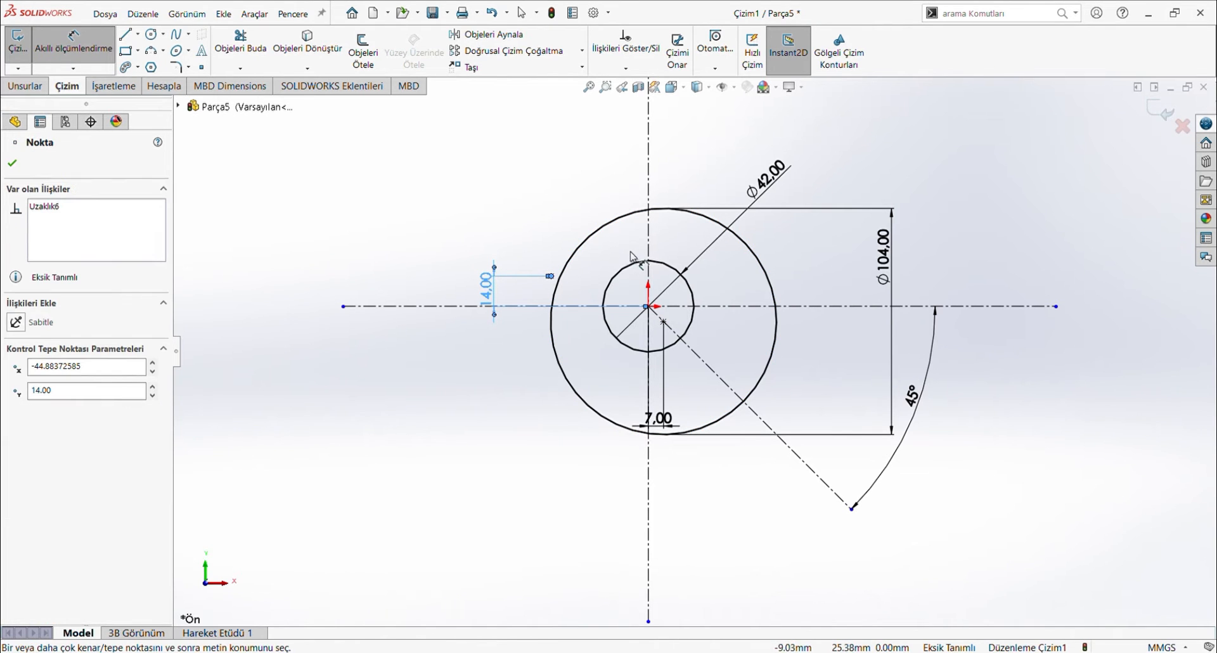
click(648, 253)
click(578, 234)
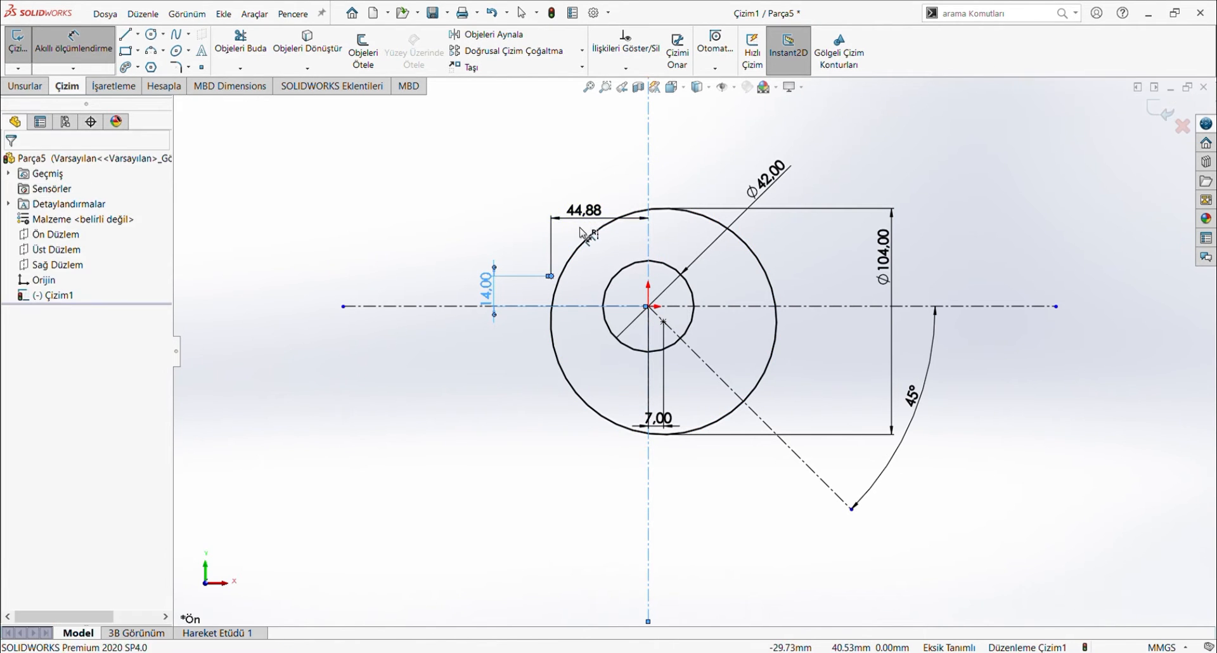
text(42)
key(Return)
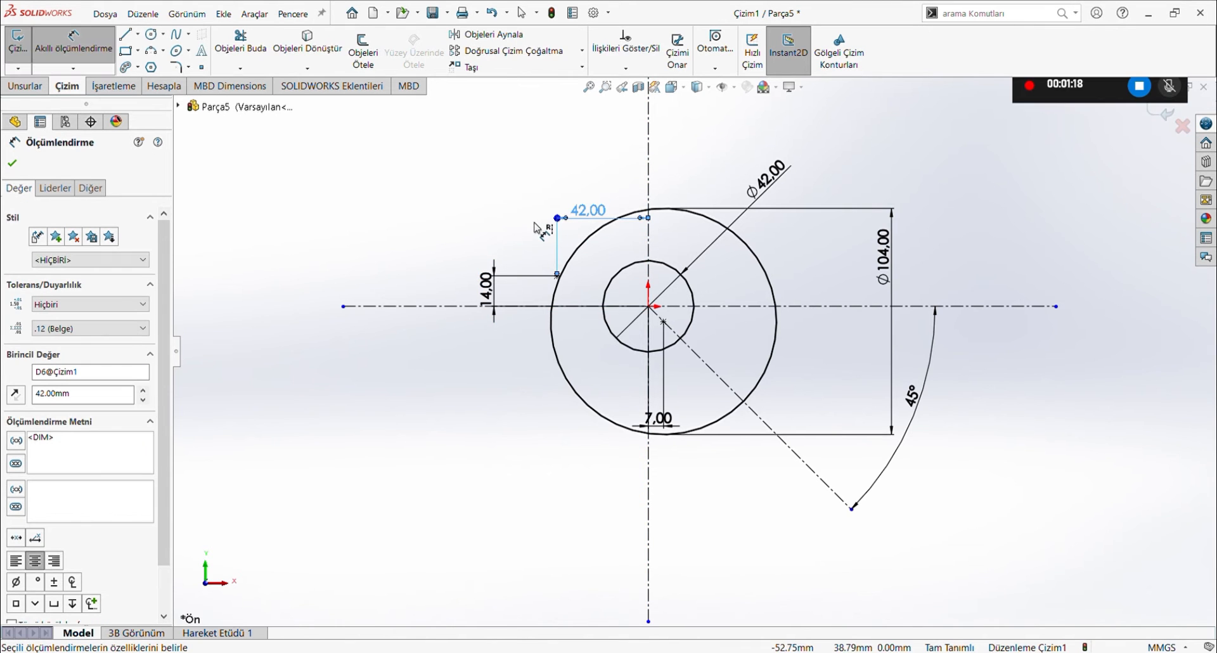
- Draw a small circle centred on the upper-left sketch point and set its diameter to 16 mm
click(152, 35)
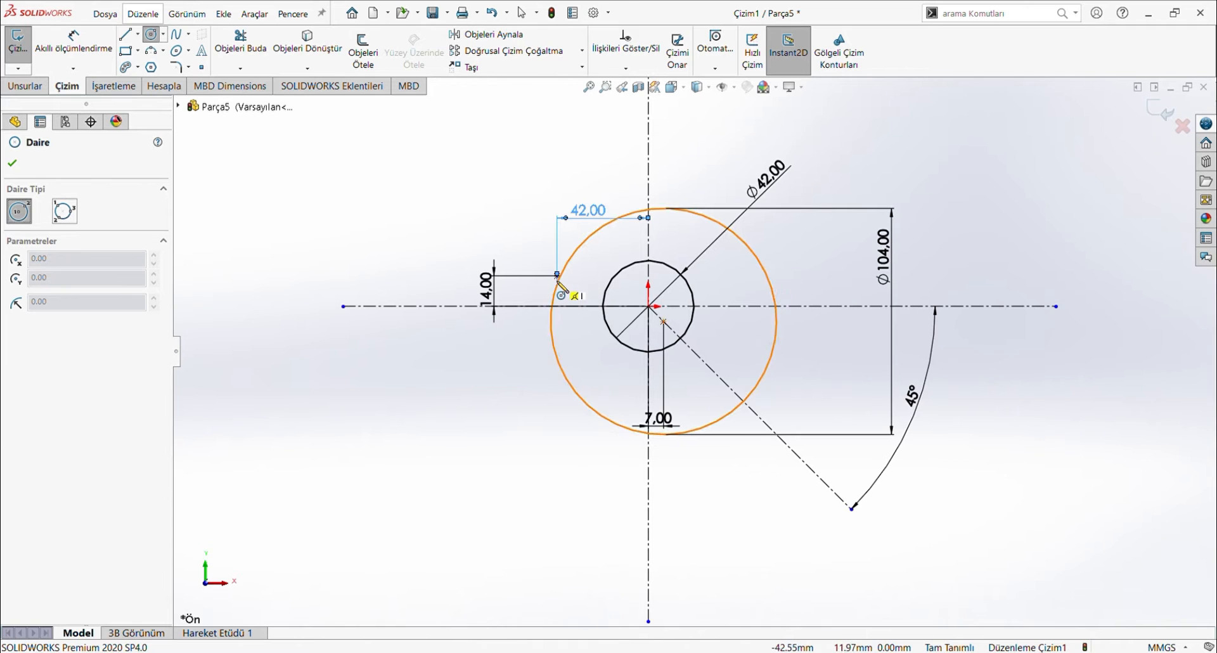
drag(556, 275, 578, 276)
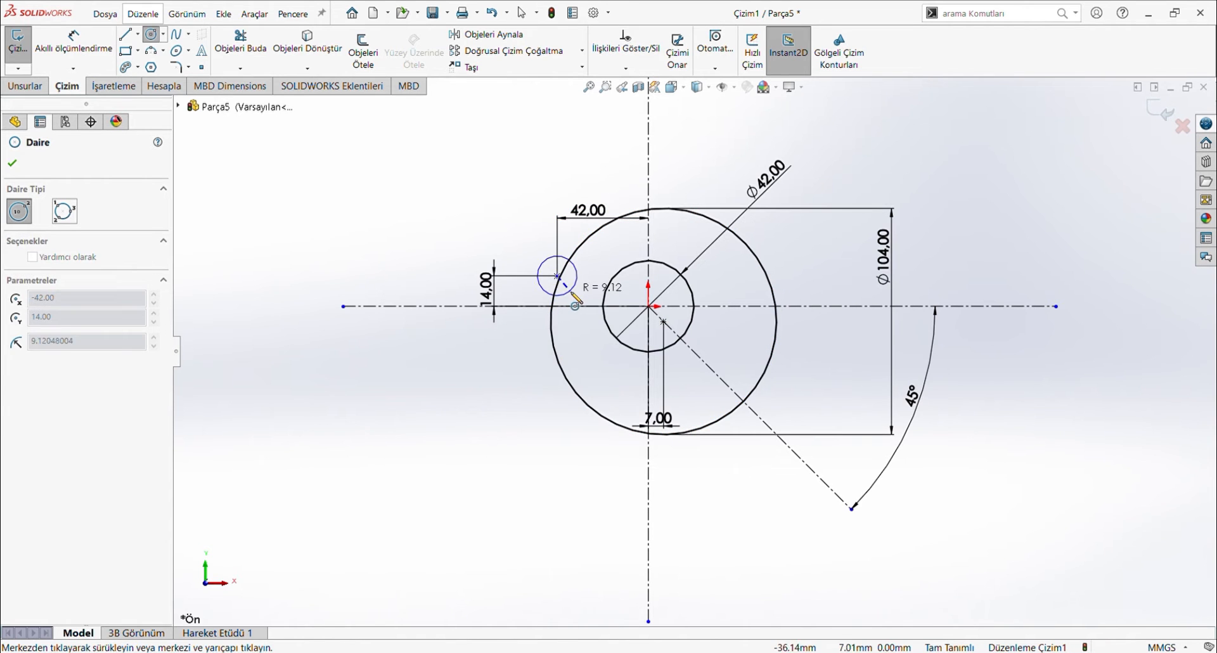
click(74, 47)
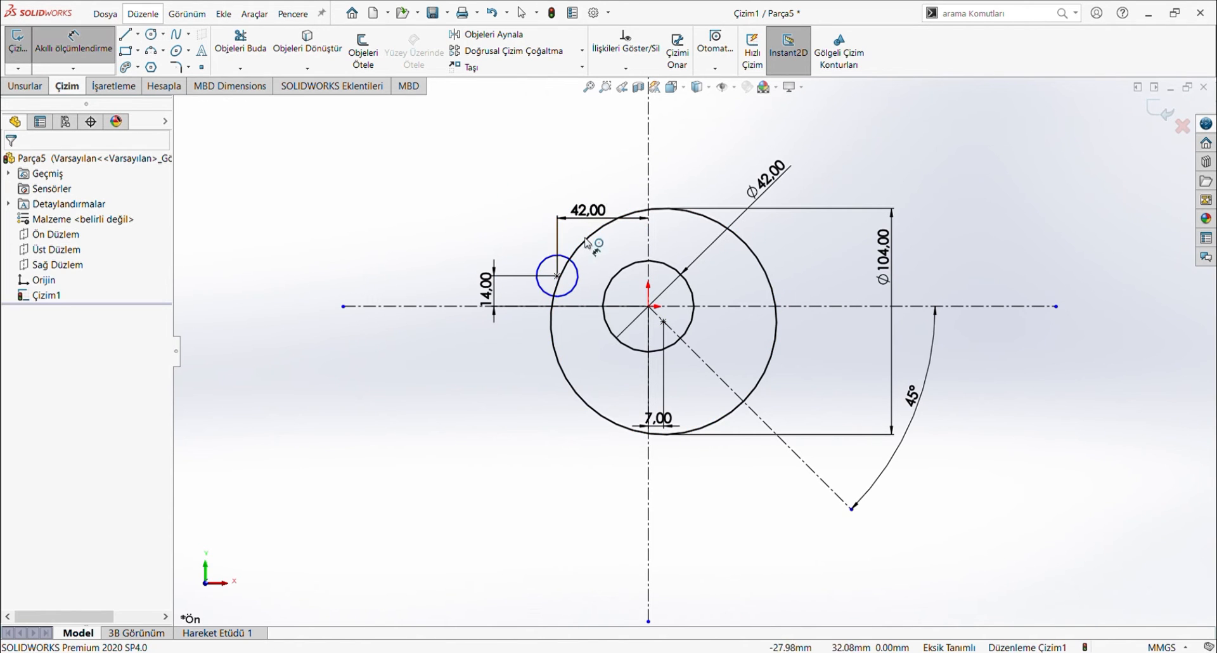
click(550, 258)
click(622, 190)
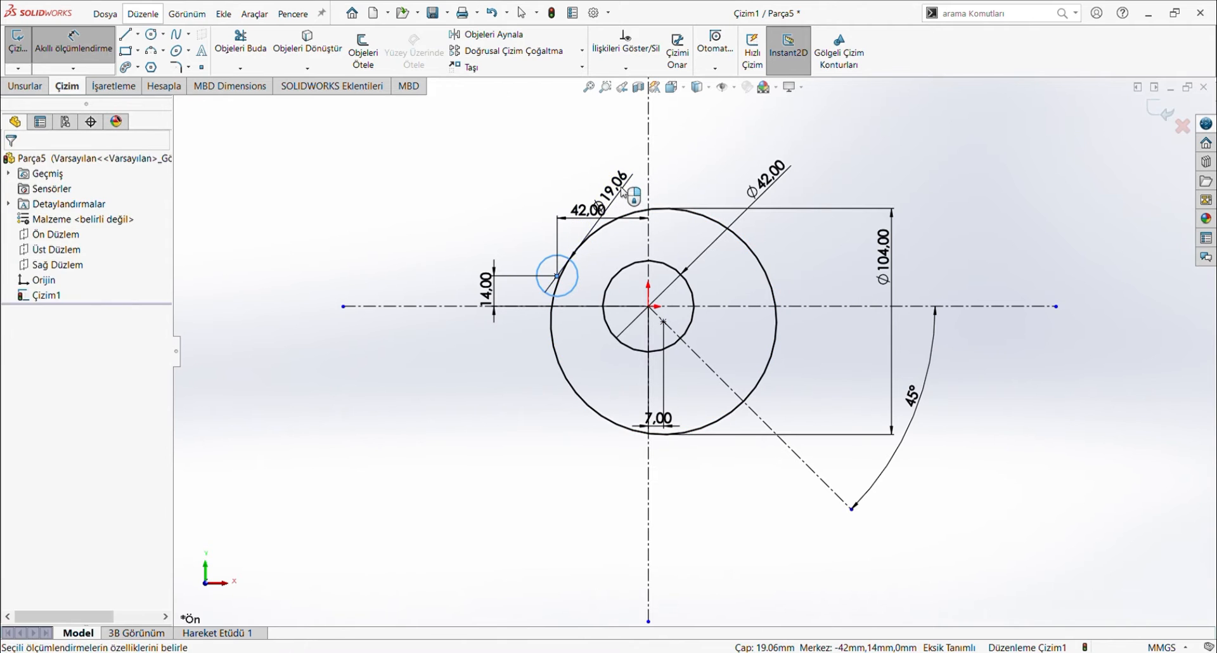
text(16)
key(Return)
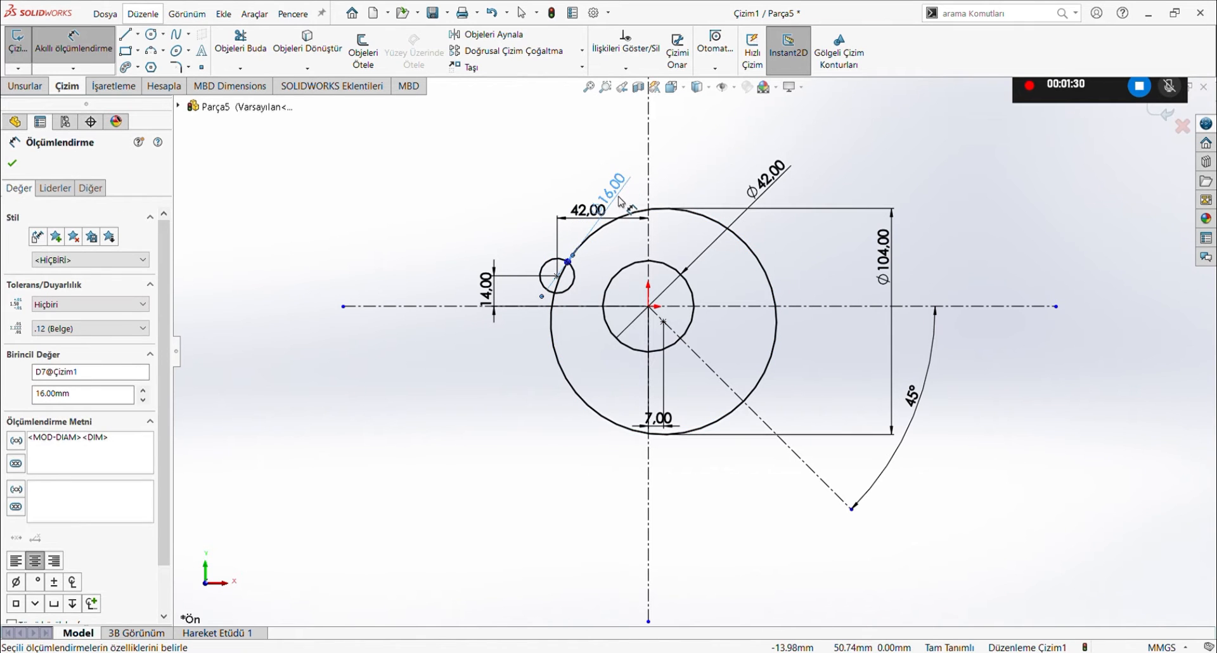
key(Escape)
- Draw a three-point arc of about 40 mm radius from the right side of the 16 mm circle to the 42 mm circle
click(150, 50)
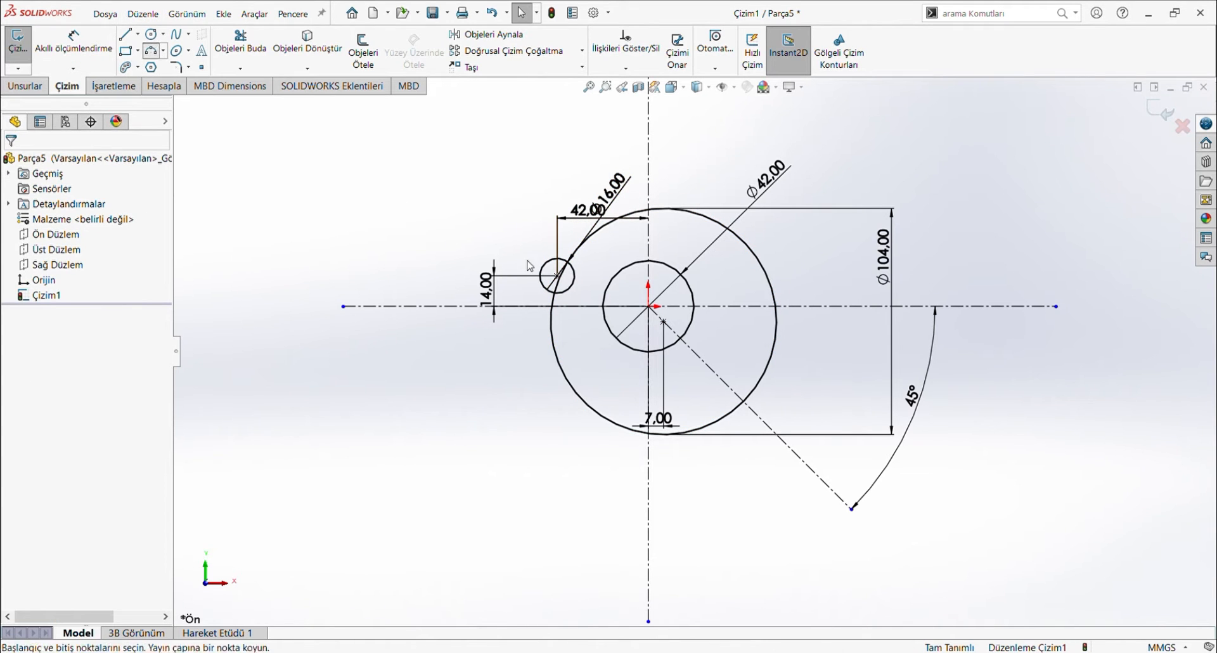
click(575, 270)
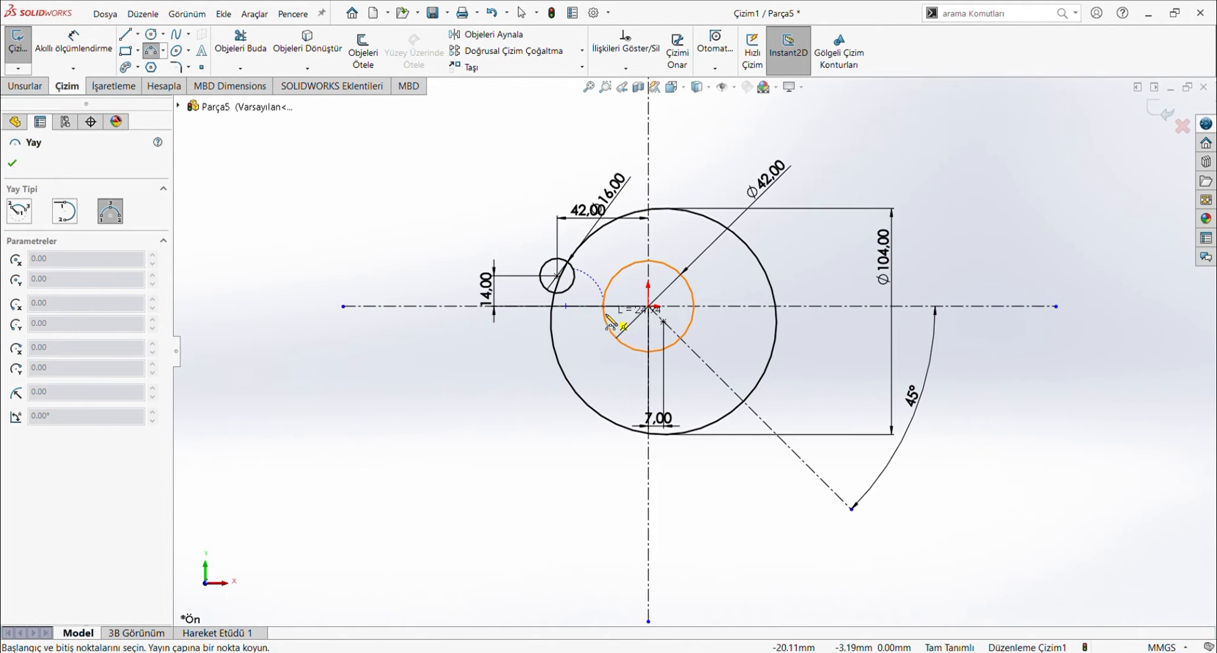
click(596, 295)
key(Escape)
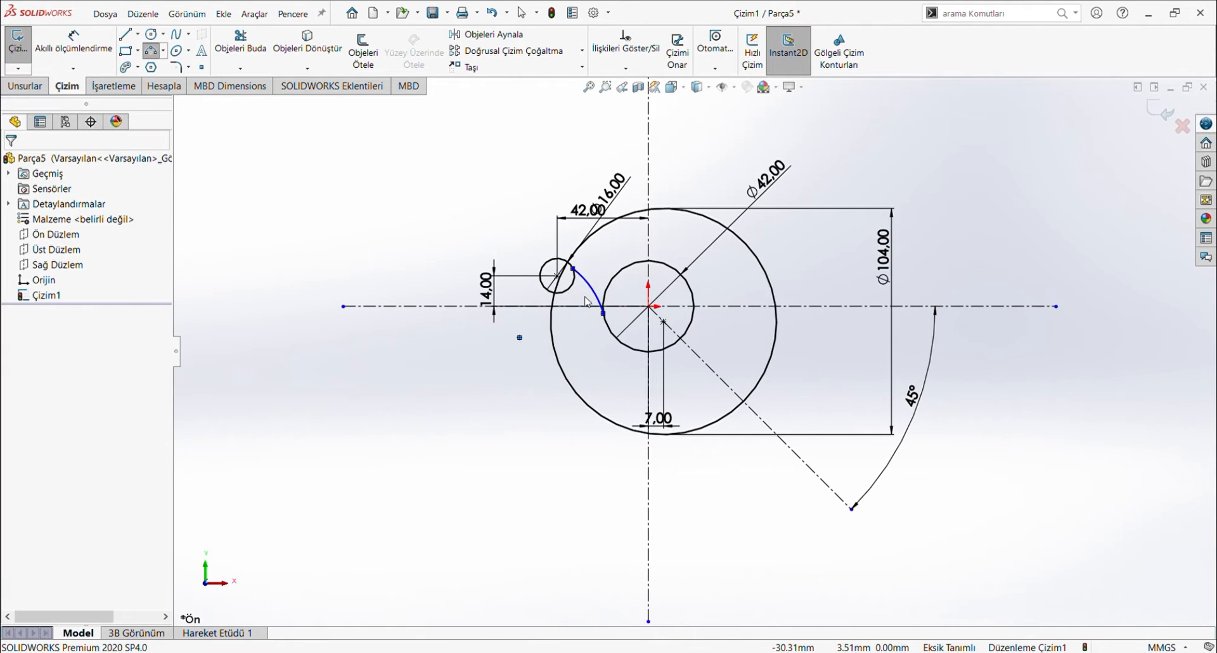
- Make the new arc tangent to both the 16 mm circle and the 42 mm circle
click(593, 289)
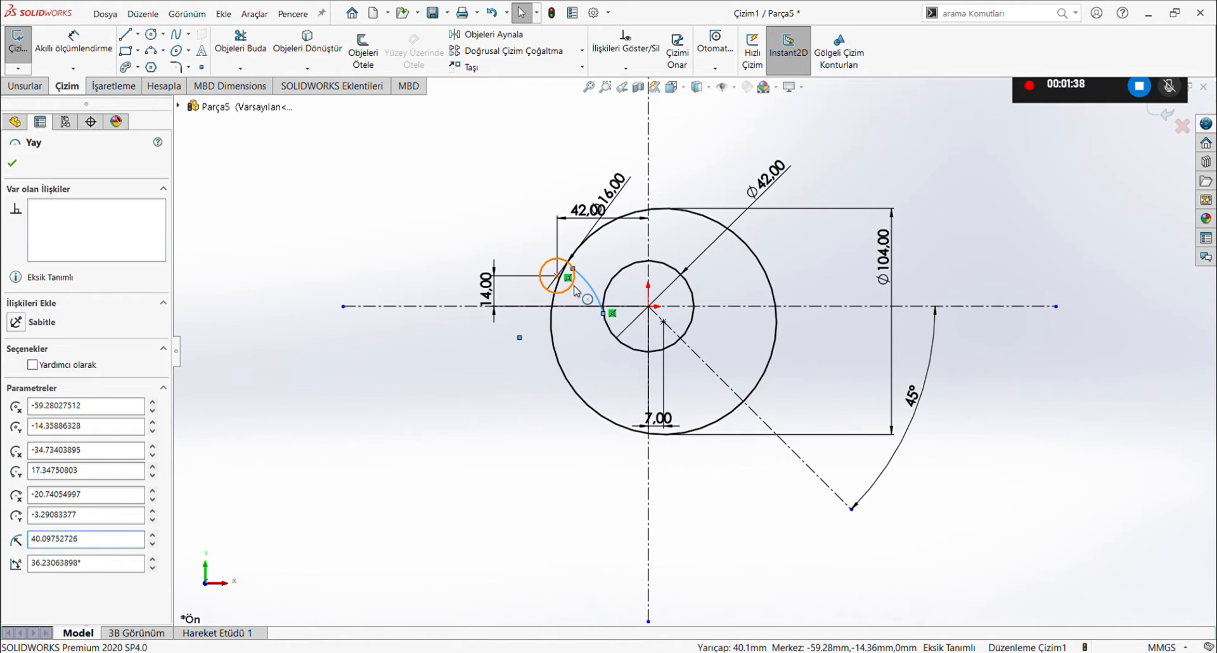
ctrl+click(570, 264)
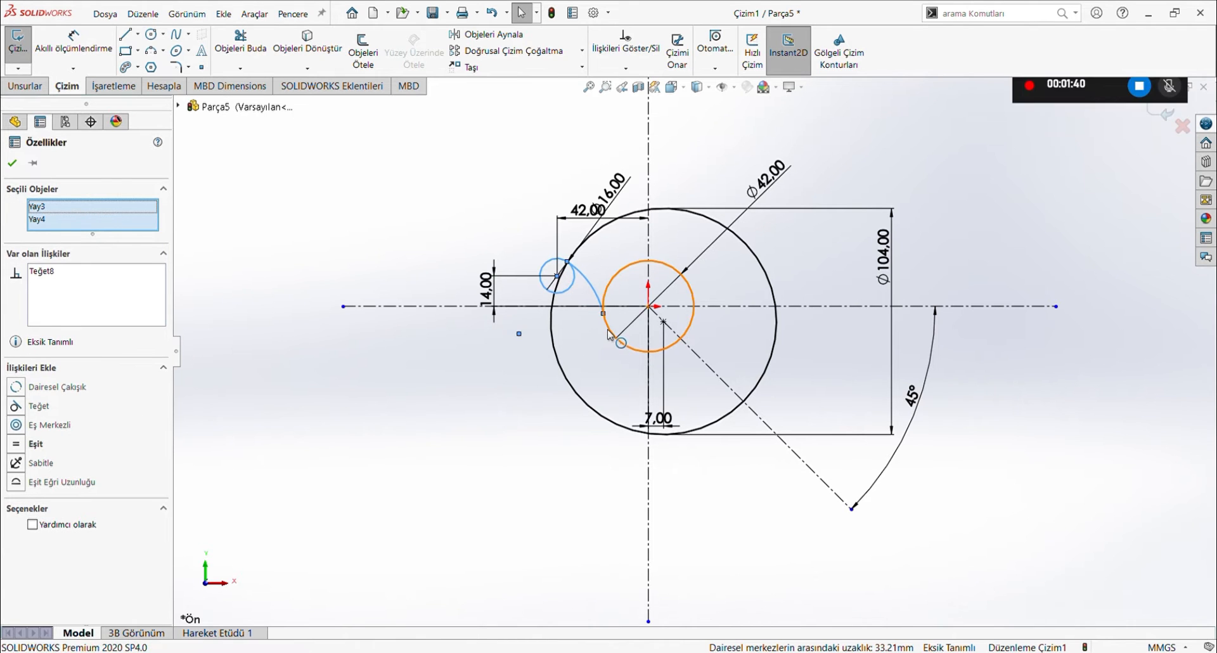
click(603, 296)
ctrl+click(597, 292)
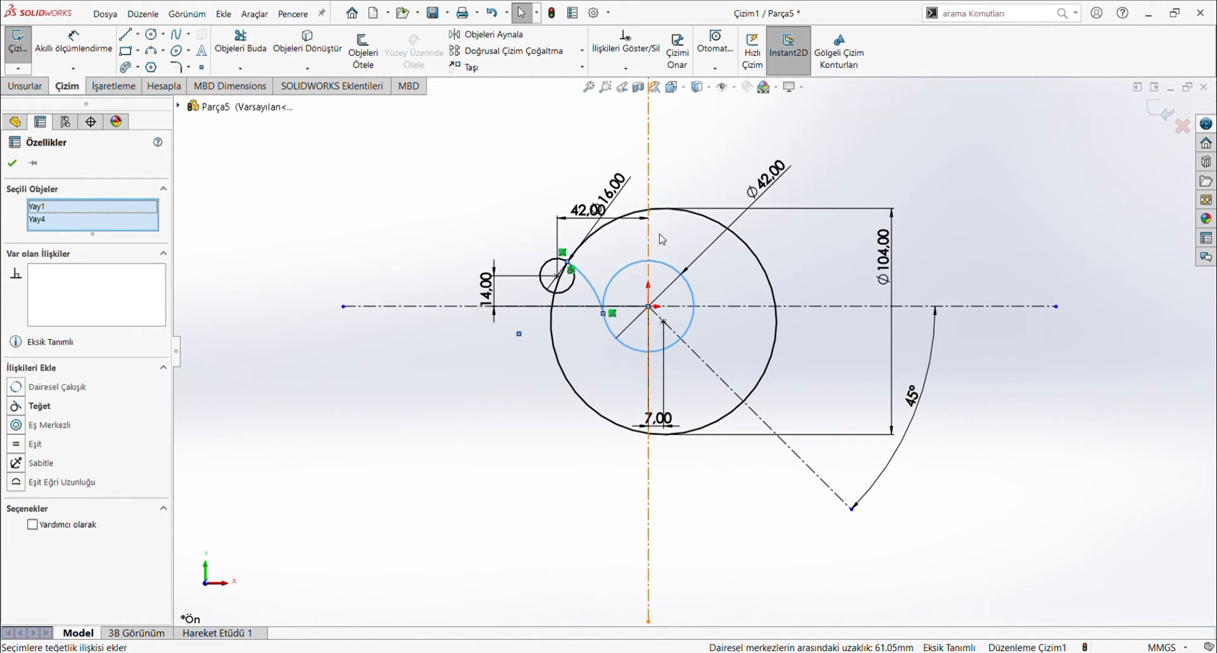
- Draw a second three-point arc of about 75 mm radius from the left side of the 16 mm circle to the 104 mm circle
click(156, 53)
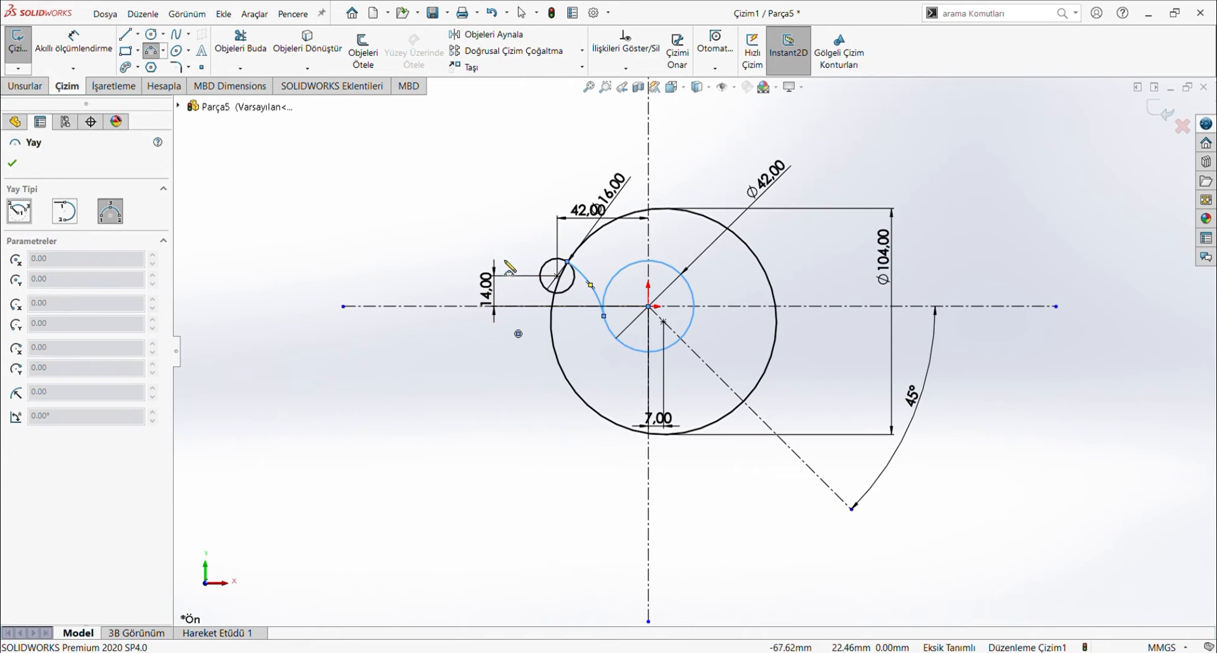
click(546, 290)
scroll(546, 311, up, 5)
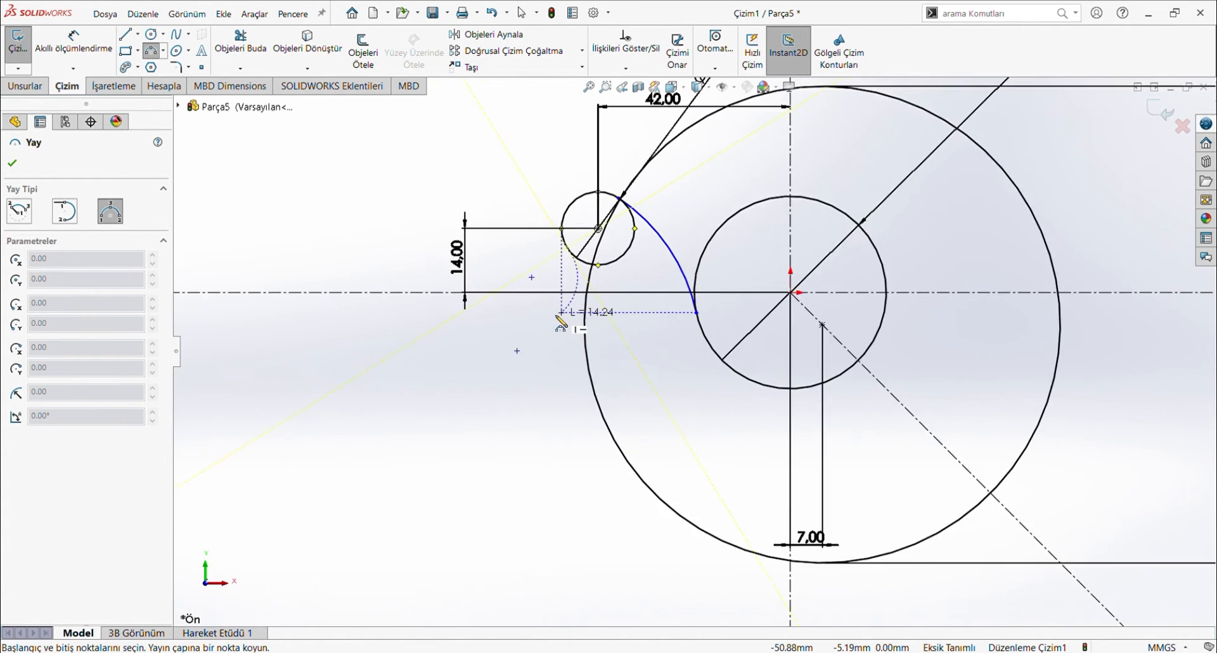
click(599, 312)
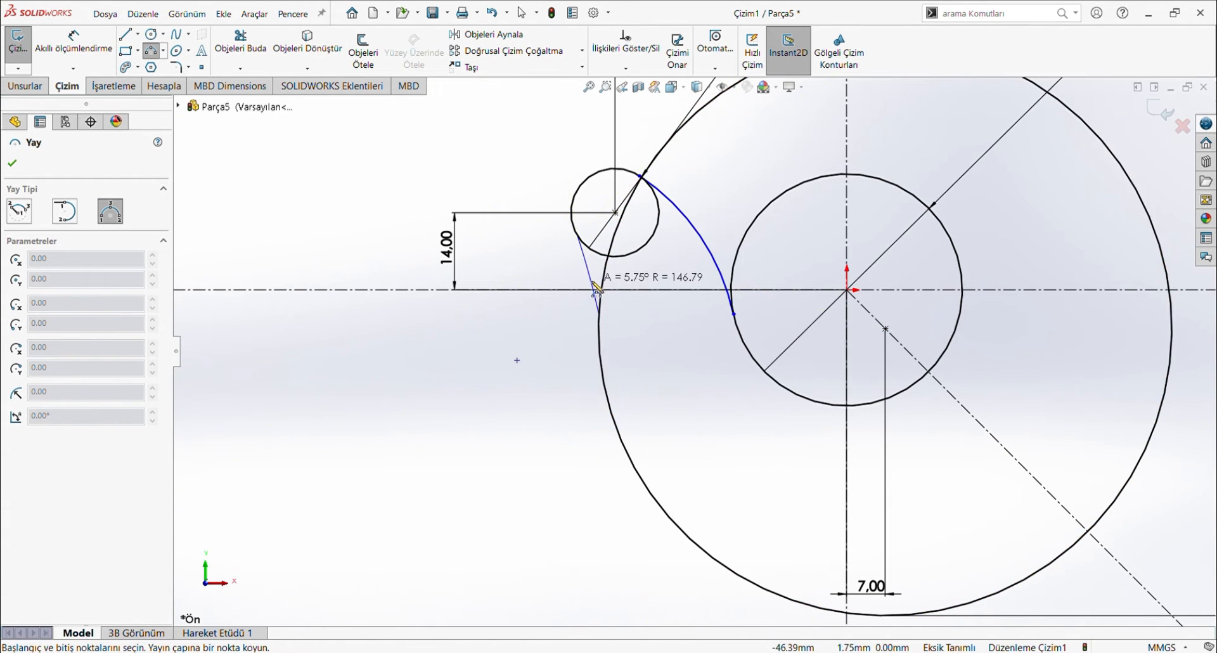
click(595, 283)
key(Escape)
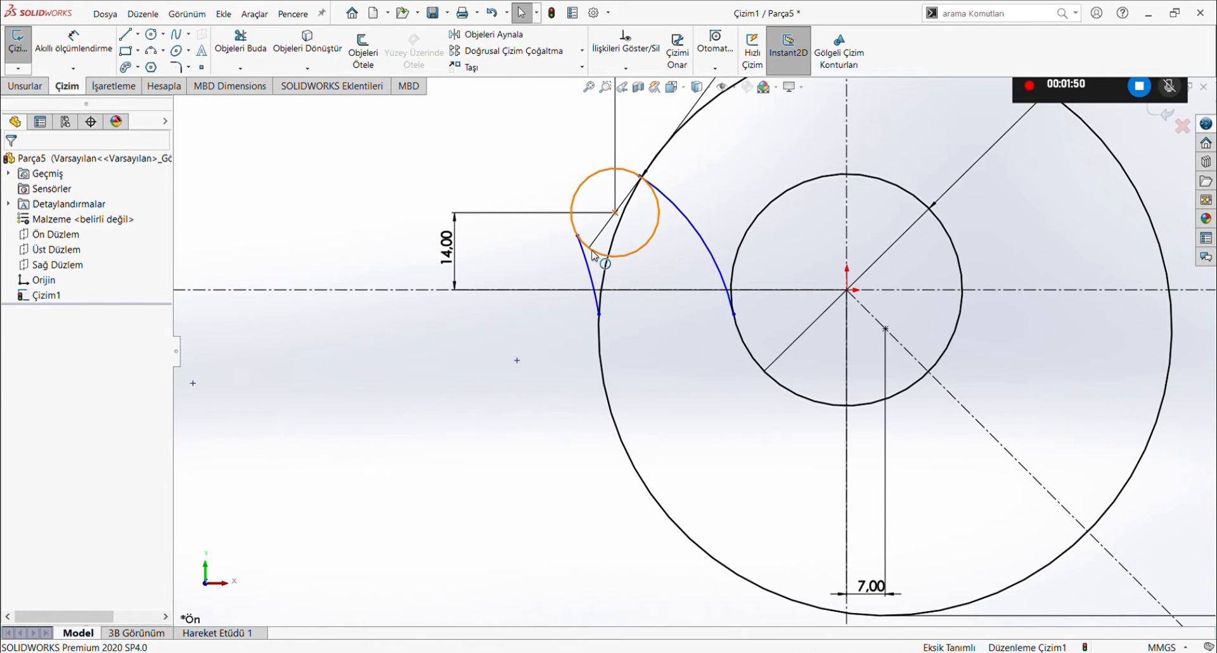
- Make the outer arc tangent to both the 16 mm circle and the 104 mm circle
click(591, 245)
ctrl+click(589, 267)
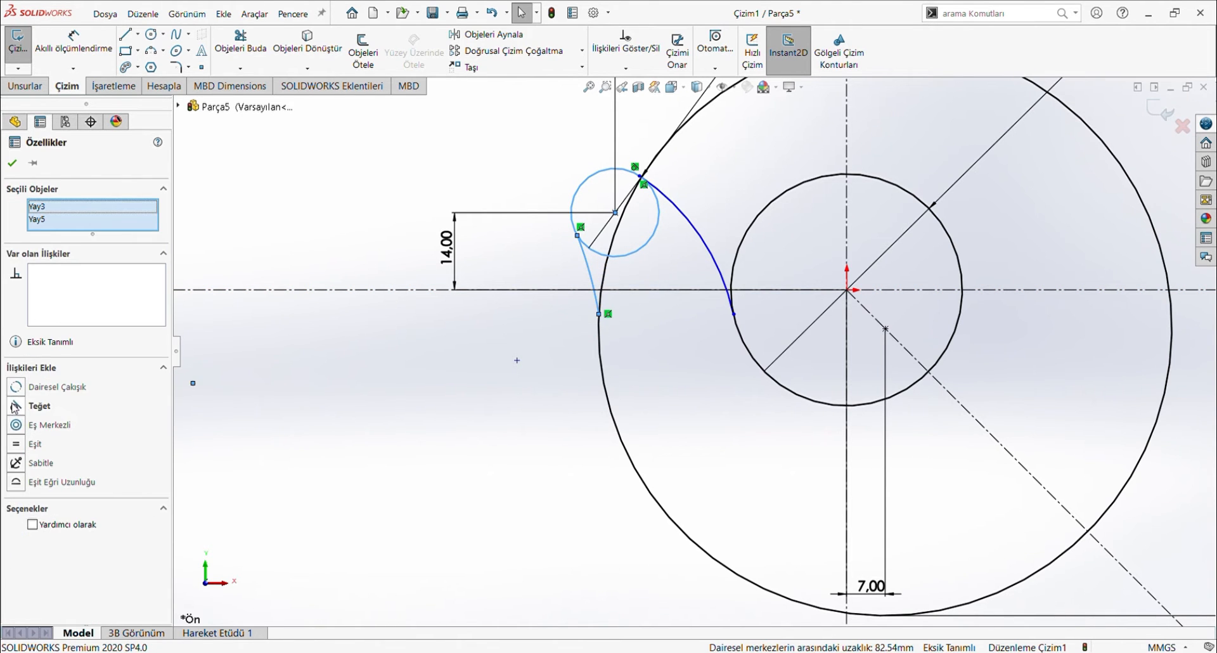
click(15, 406)
click(600, 346)
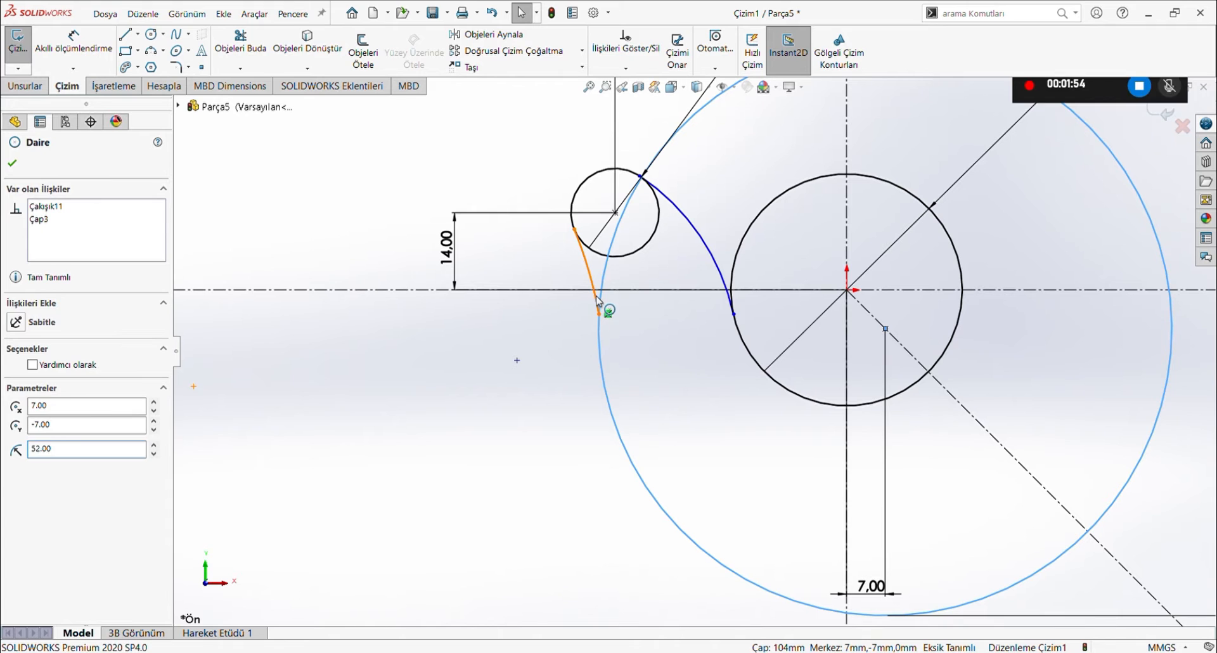
ctrl+click(597, 299)
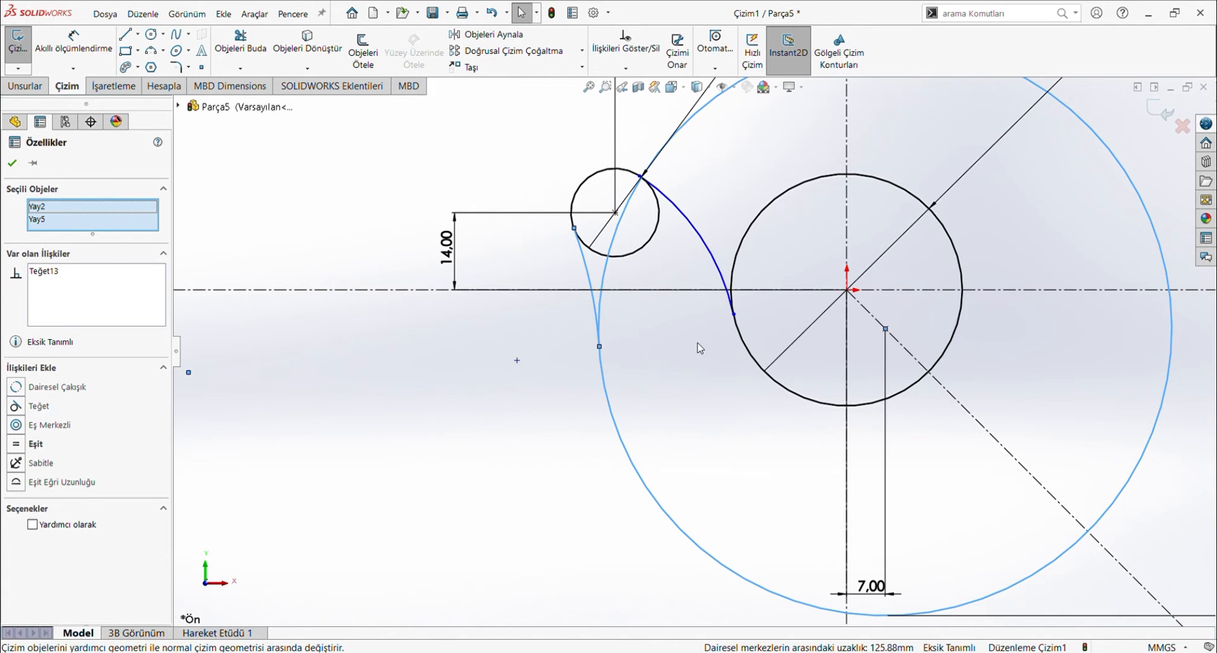
key(Escape)
- Set the radius of the inner connecting arc between the 16 mm and 42 mm circles to 50 mm
click(68, 45)
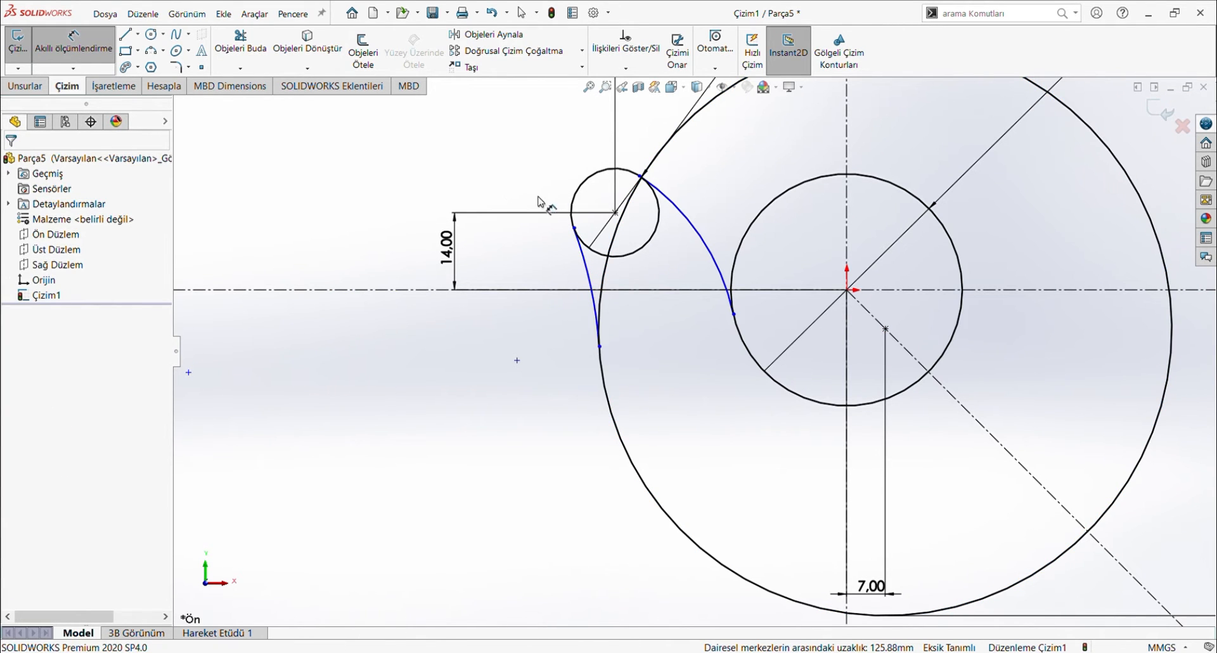
click(697, 229)
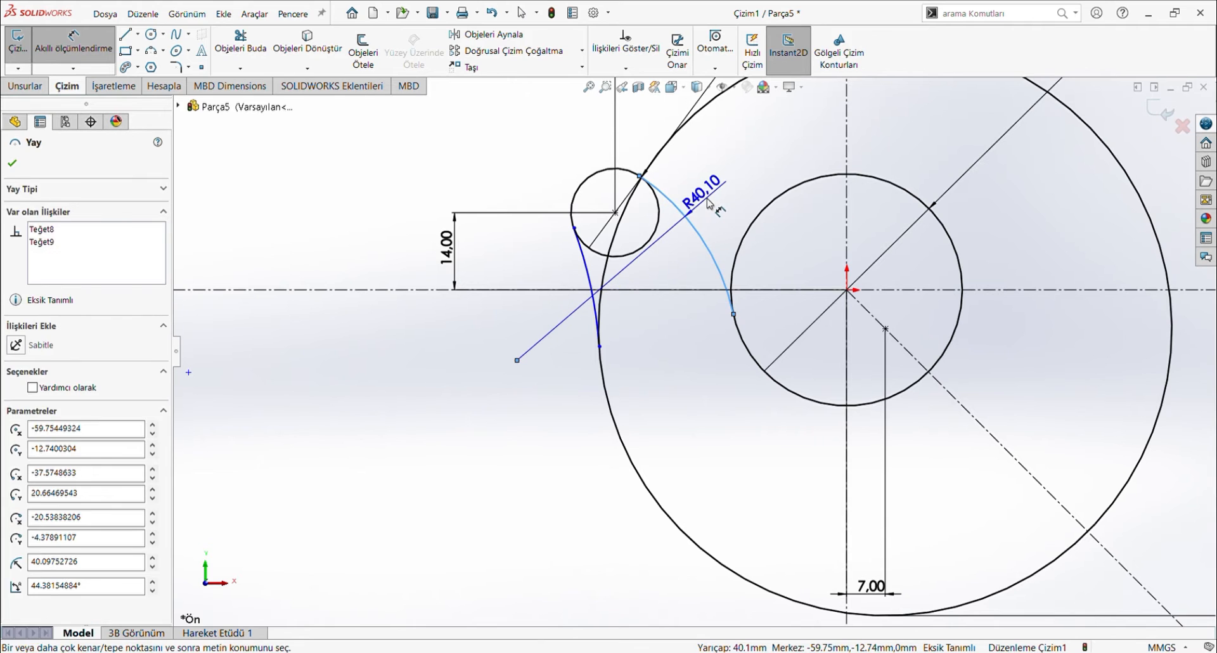
click(715, 198)
text(50)
key(Return)
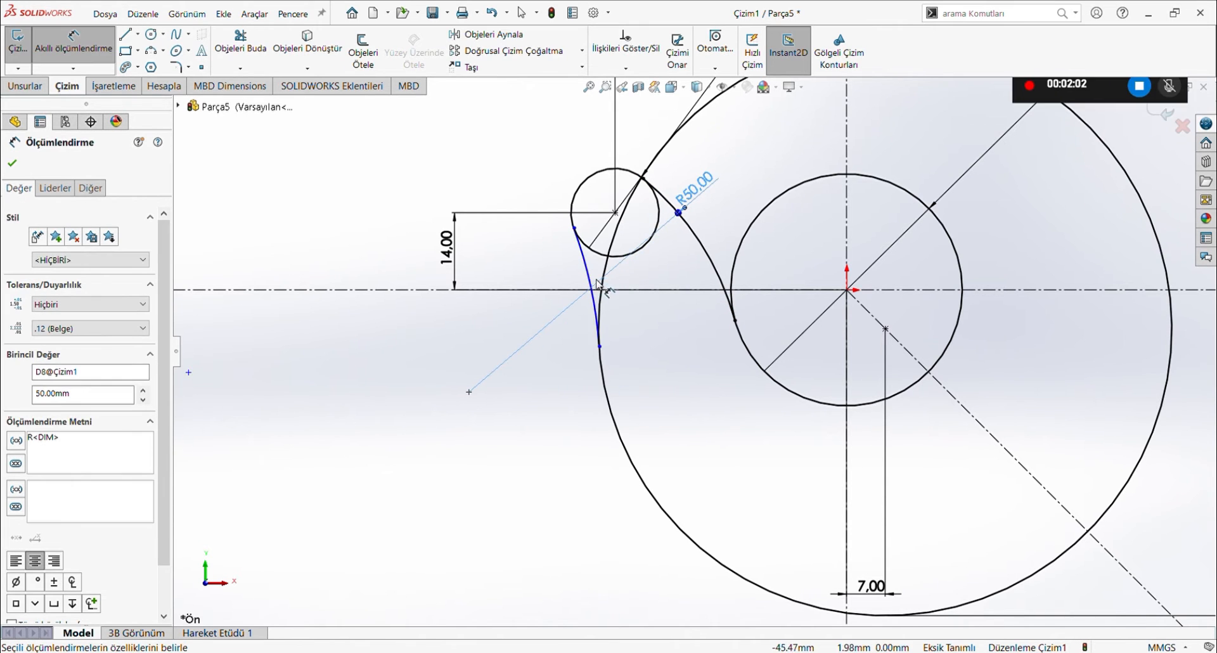
- Set the radius of the outer connecting arc between the 16 mm and 104 mm circles to 52 mm
click(588, 276)
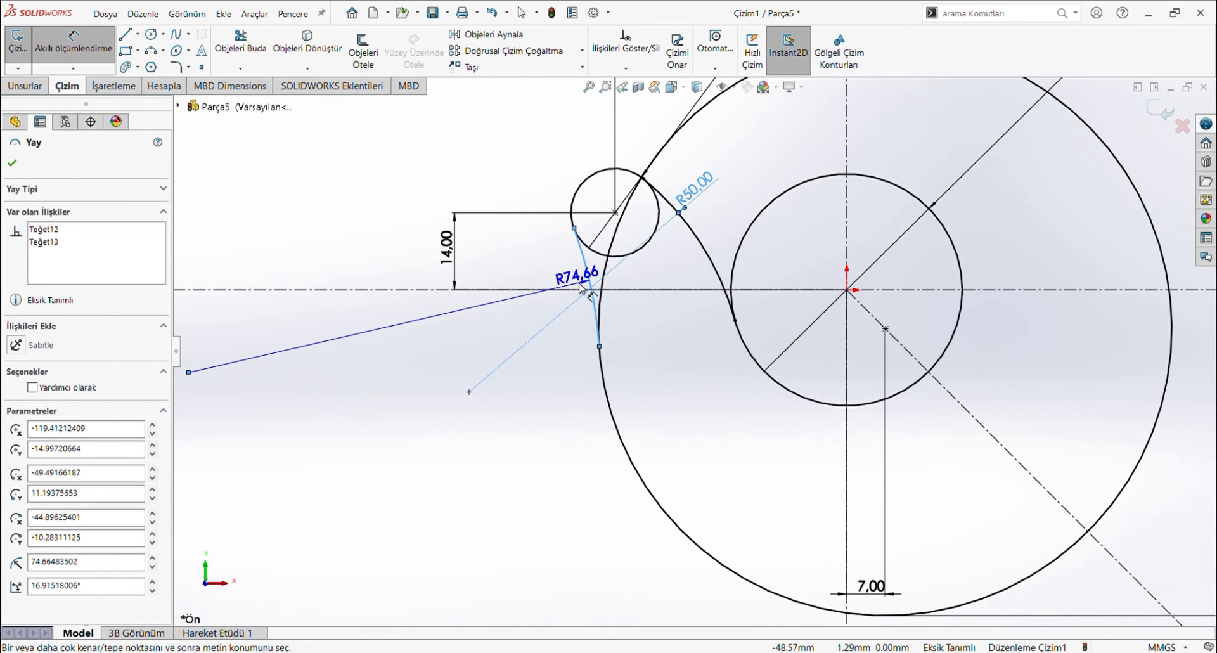
click(579, 283)
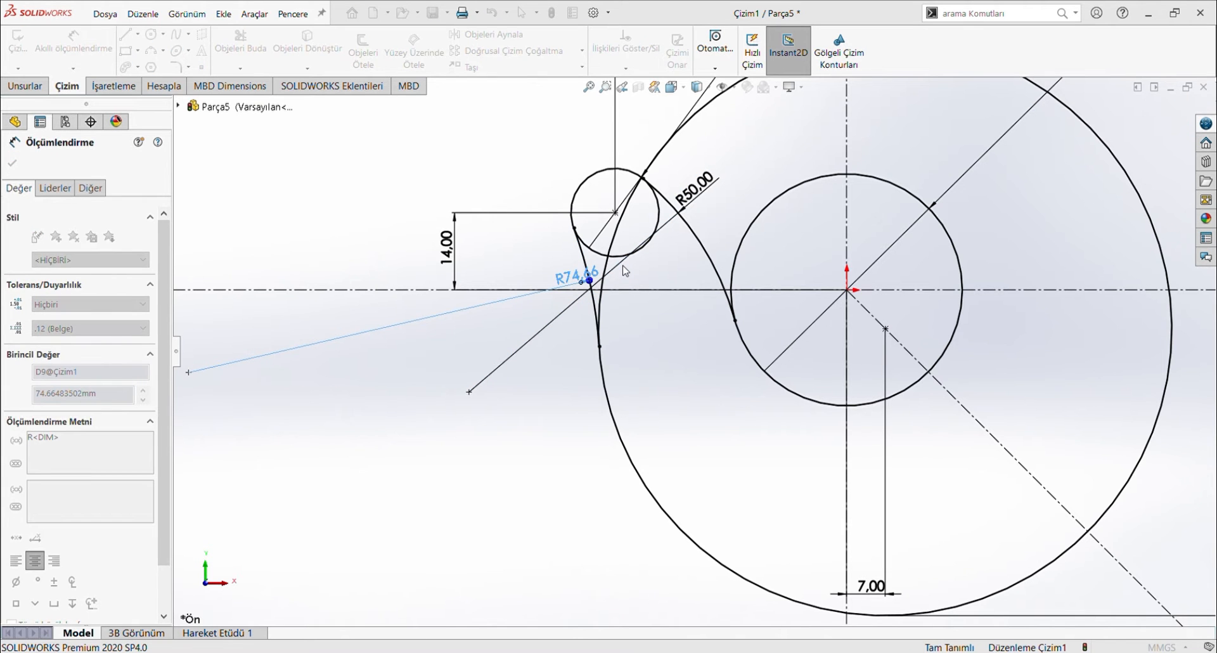
text(52)
key(Return)
scroll(630, 315, down, 2)
scroll(938, 413, up, 4)
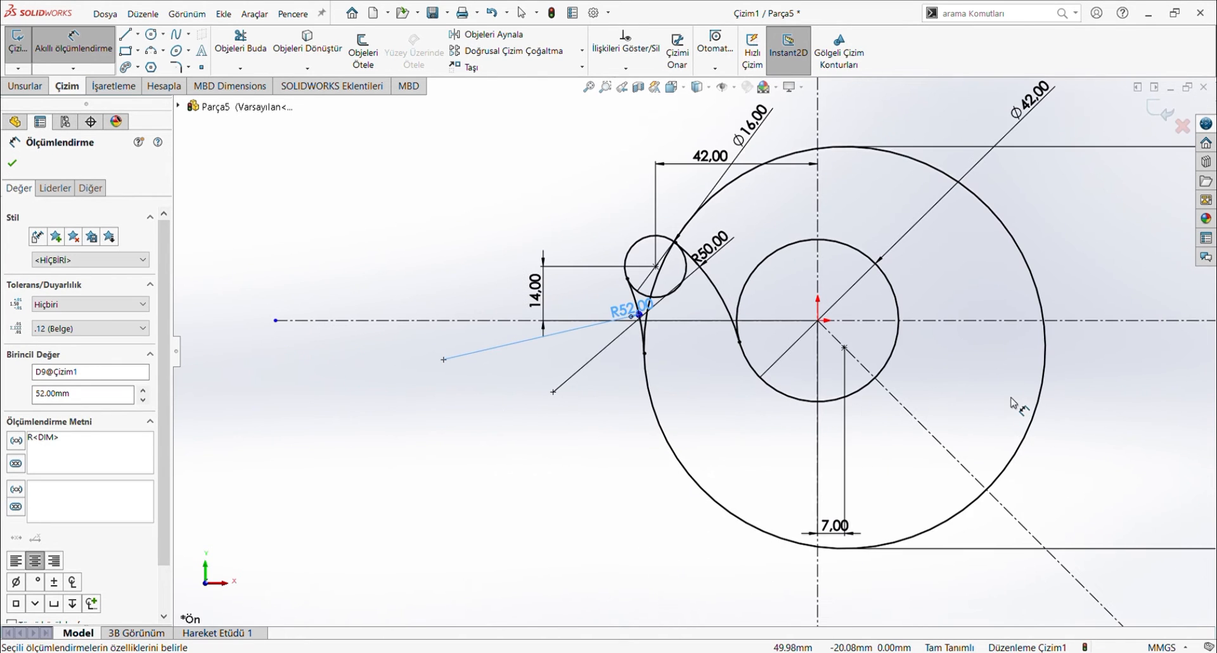
scroll(1014, 406, up, 5)
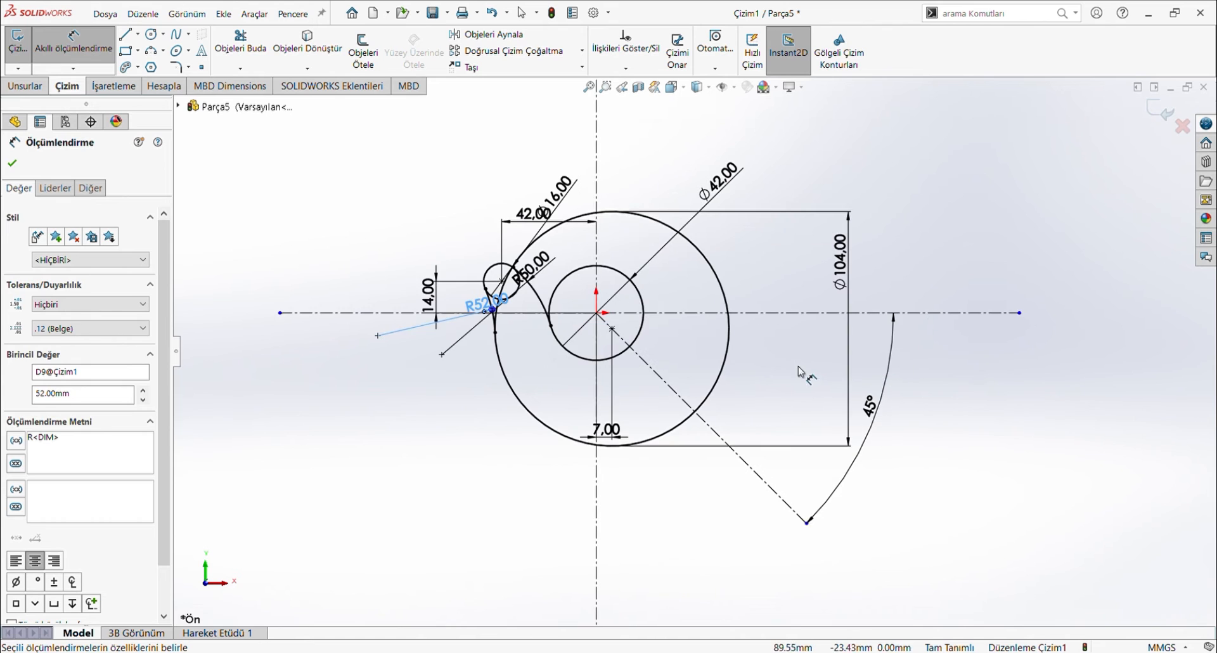
- Draw a horizontal midpoint line about 34 mm long above the 104 mm circle, centred on the vertical centreline
scroll(672, 310, down, 3)
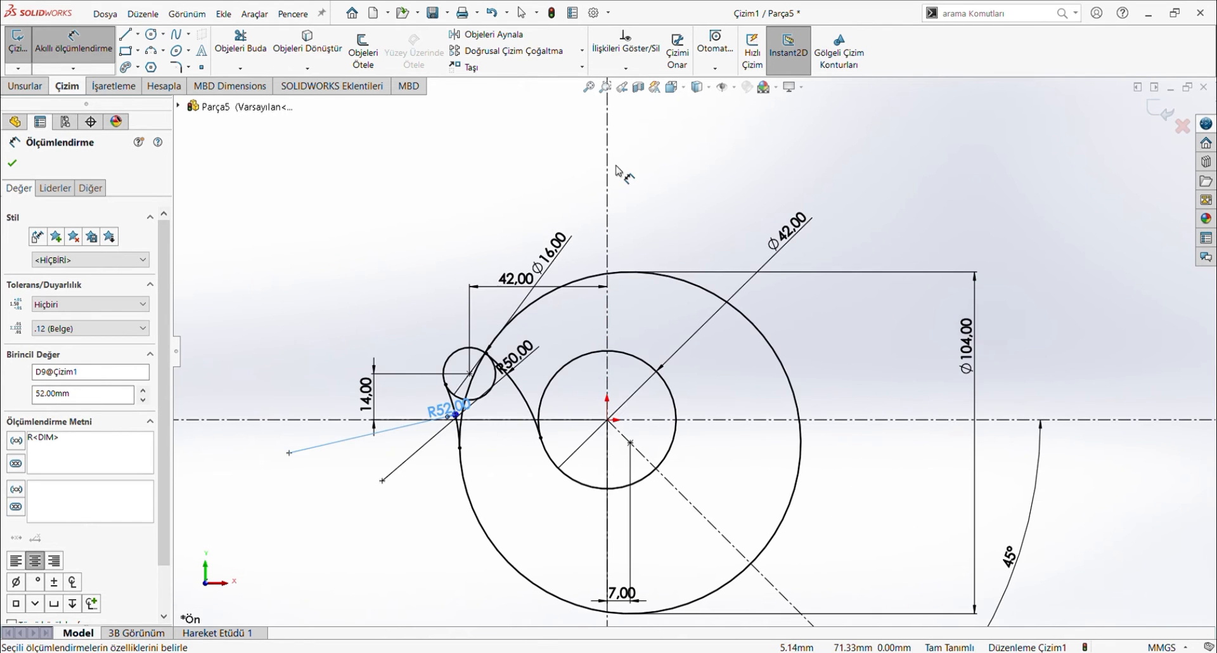
click(125, 33)
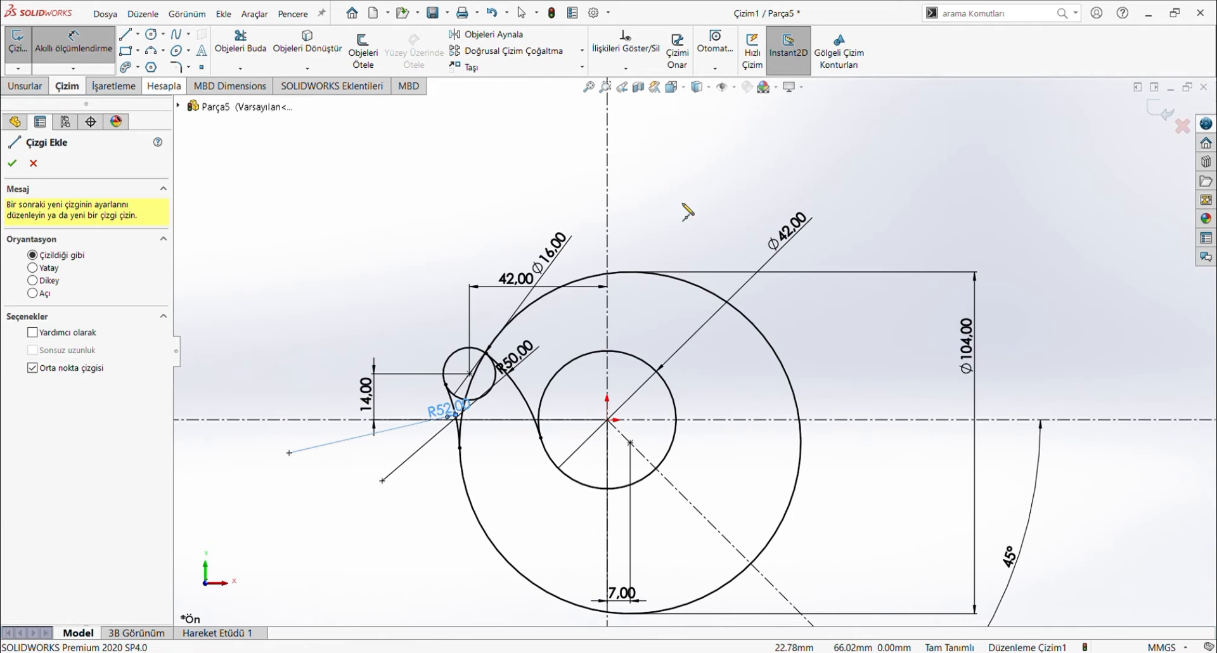
click(607, 155)
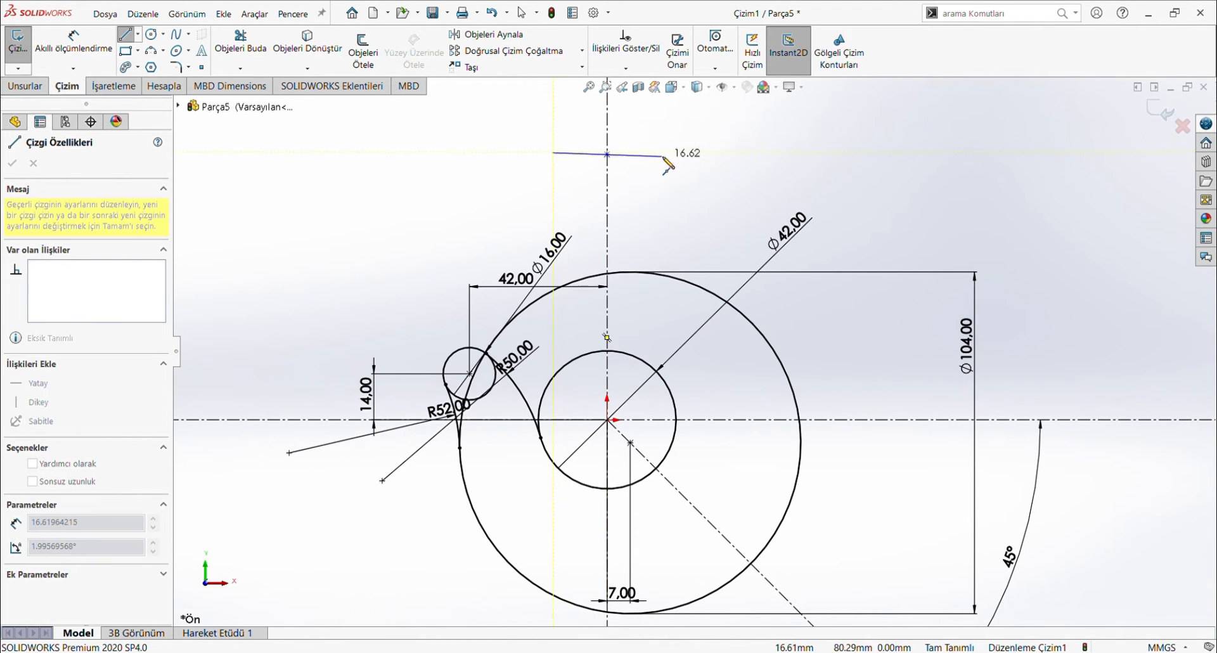
click(663, 155)
key(Escape)
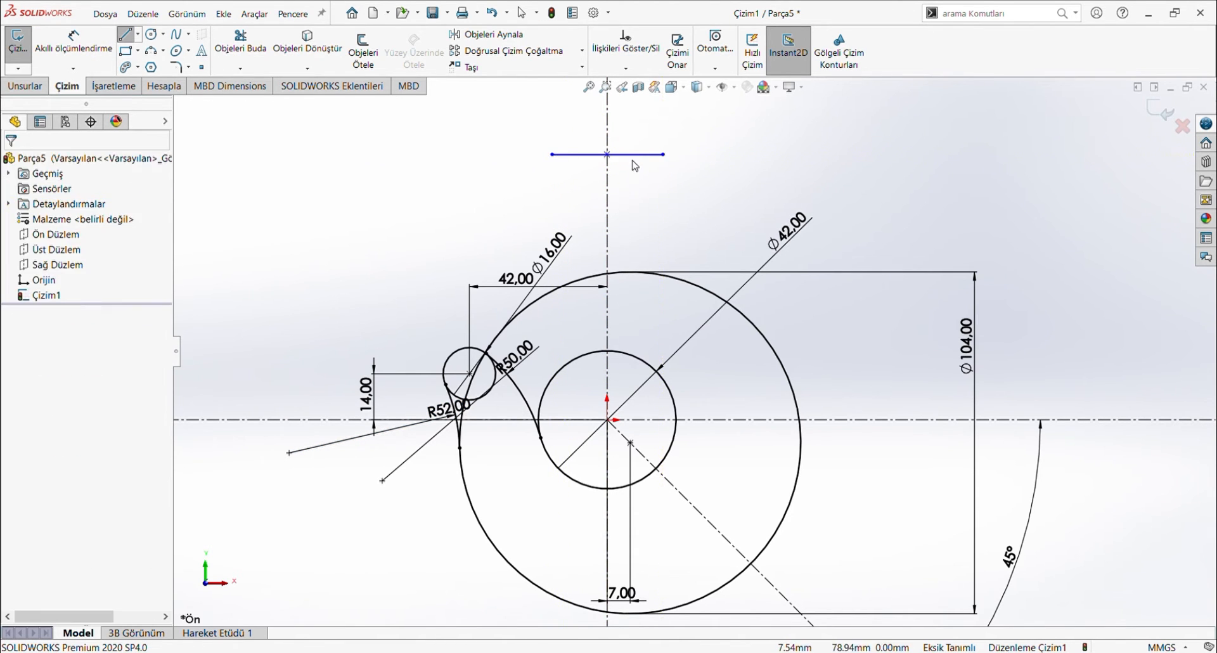
click(635, 157)
click(73, 41)
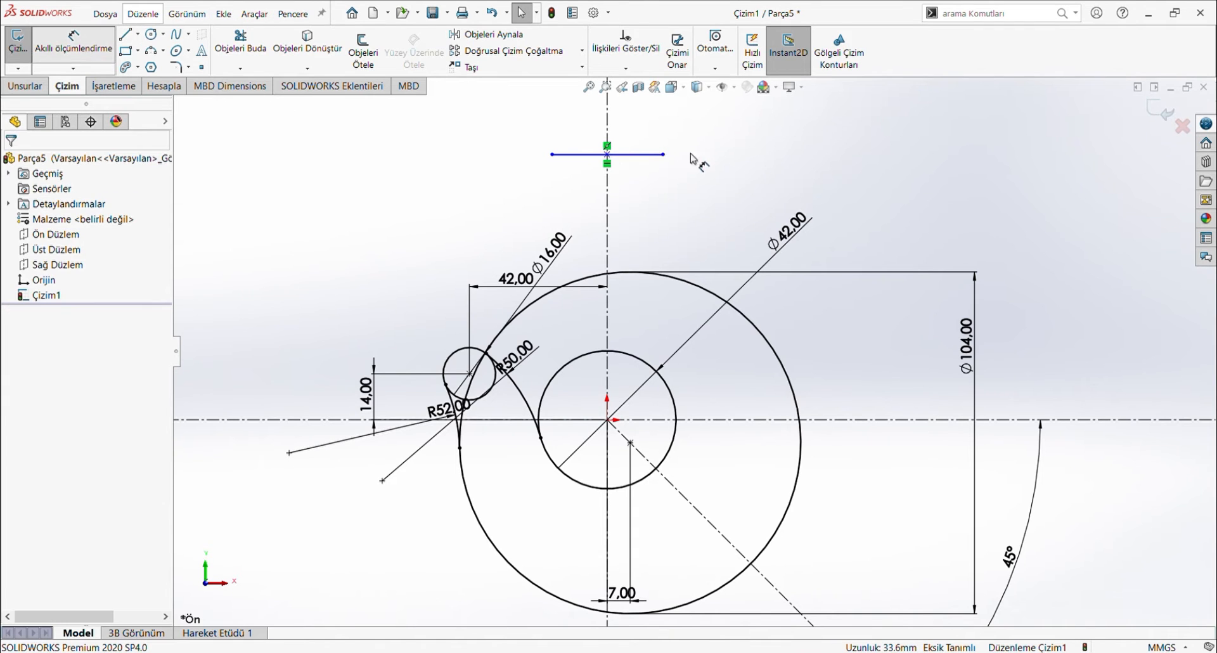
click(631, 155)
click(609, 131)
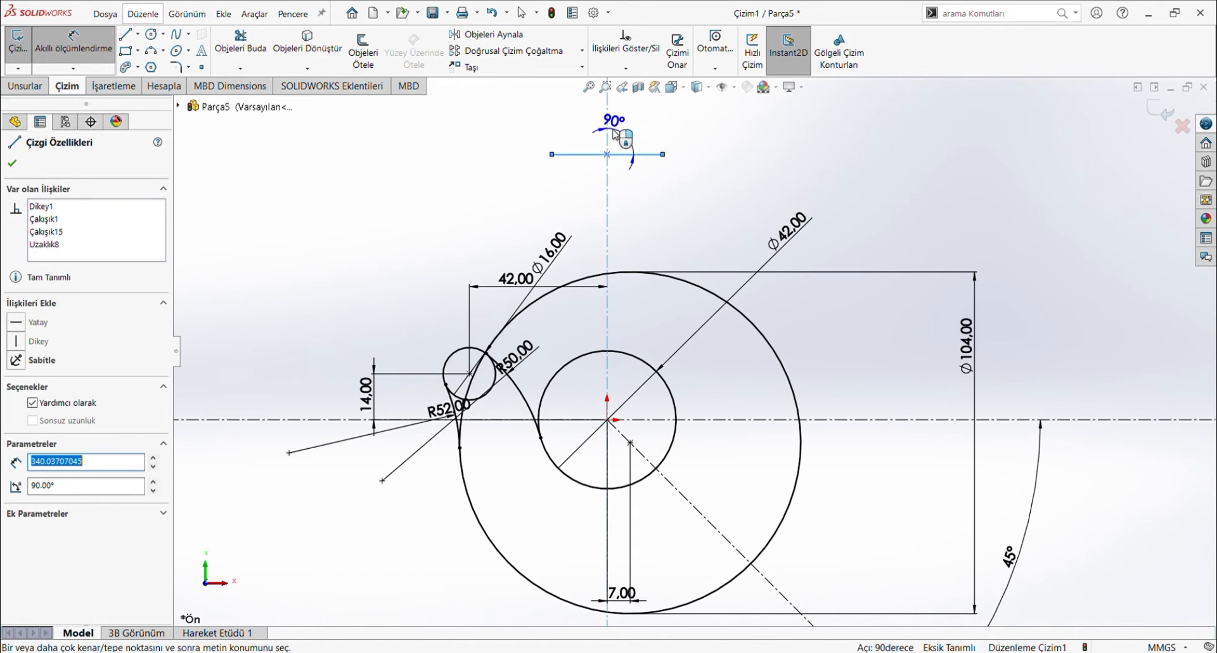
key(Escape)
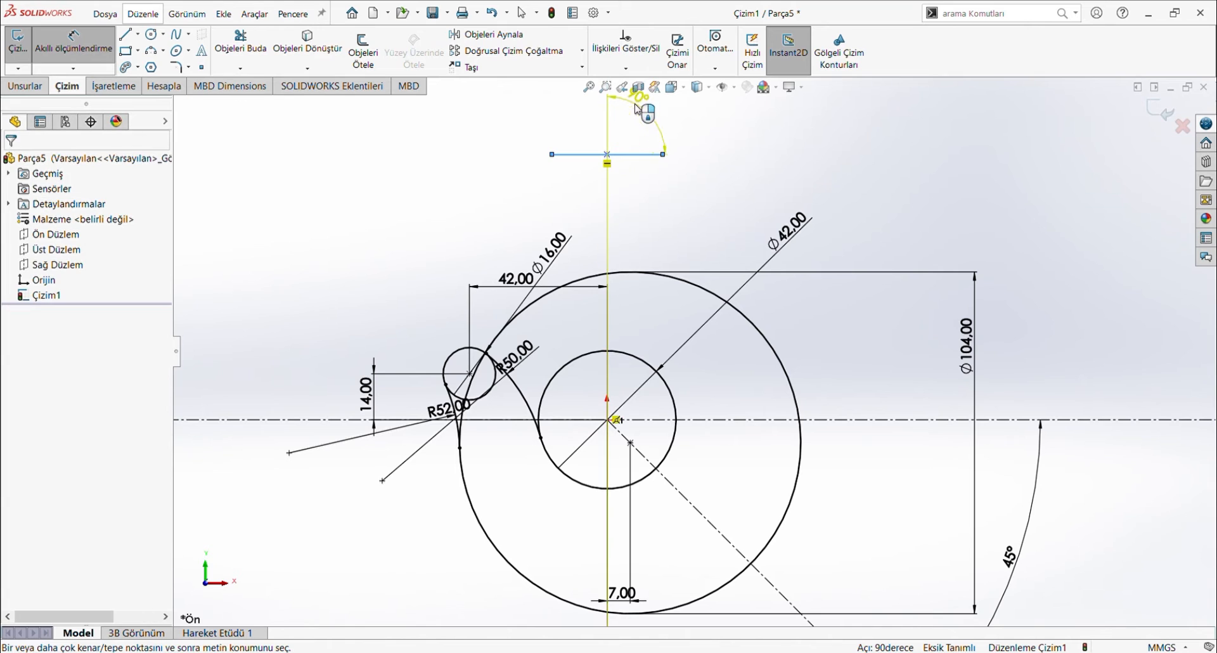
click(634, 154)
key(Escape)
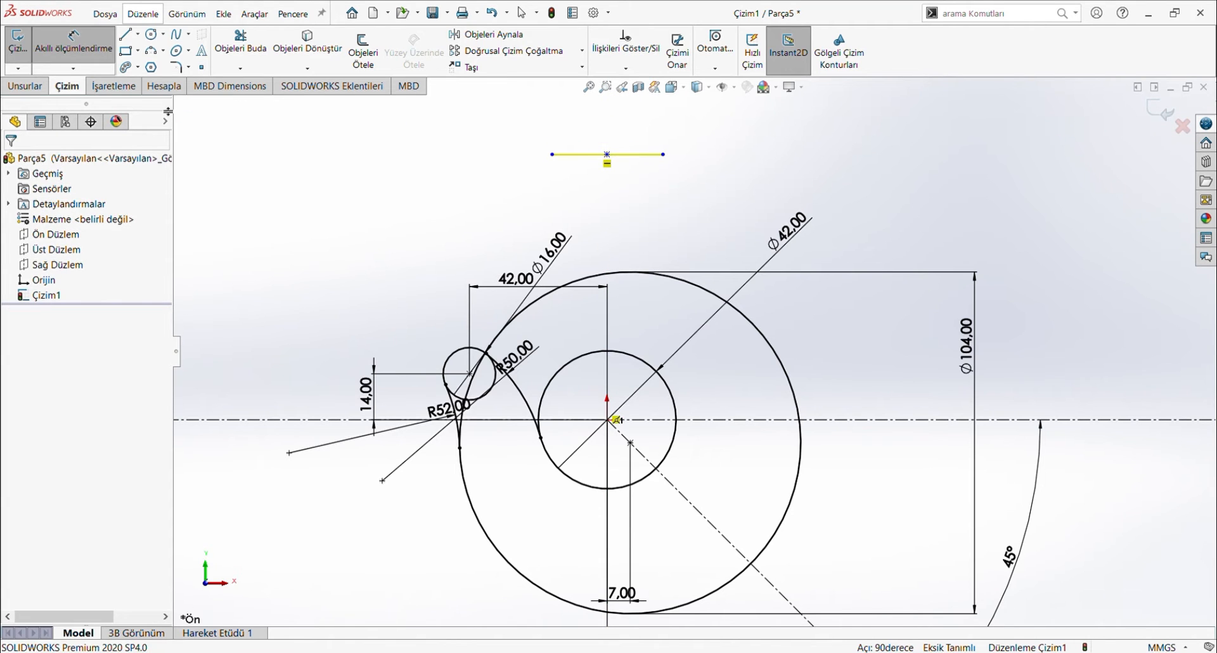
key(Escape)
key(ctrl+z)
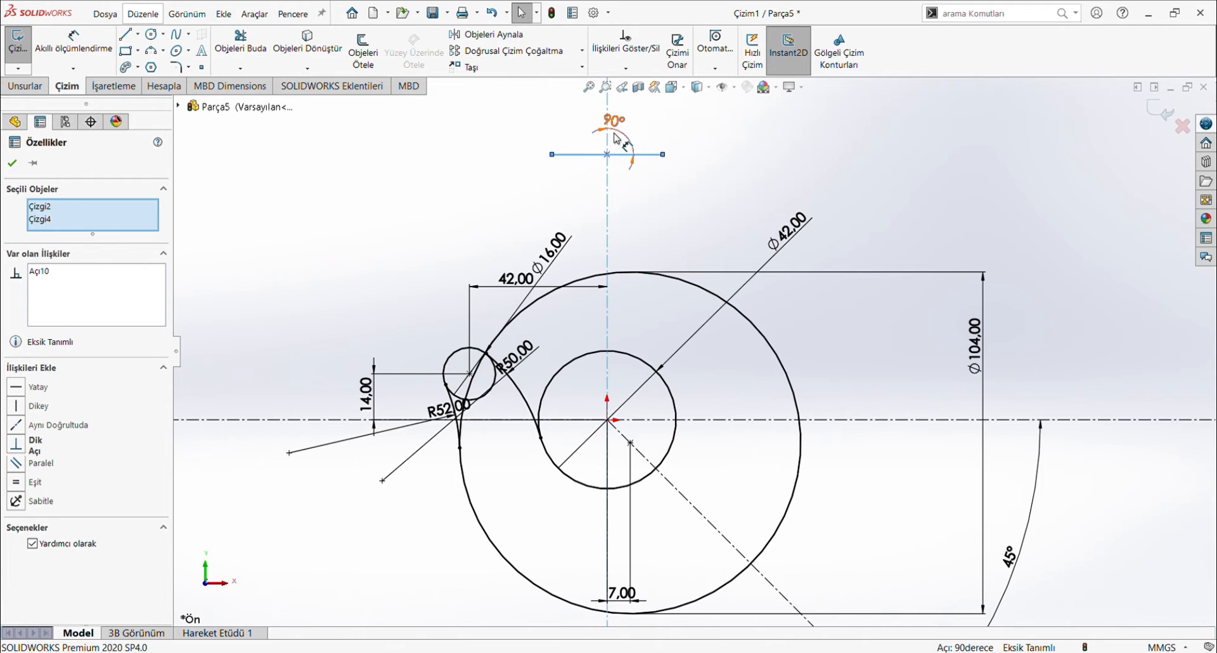
key(Escape)
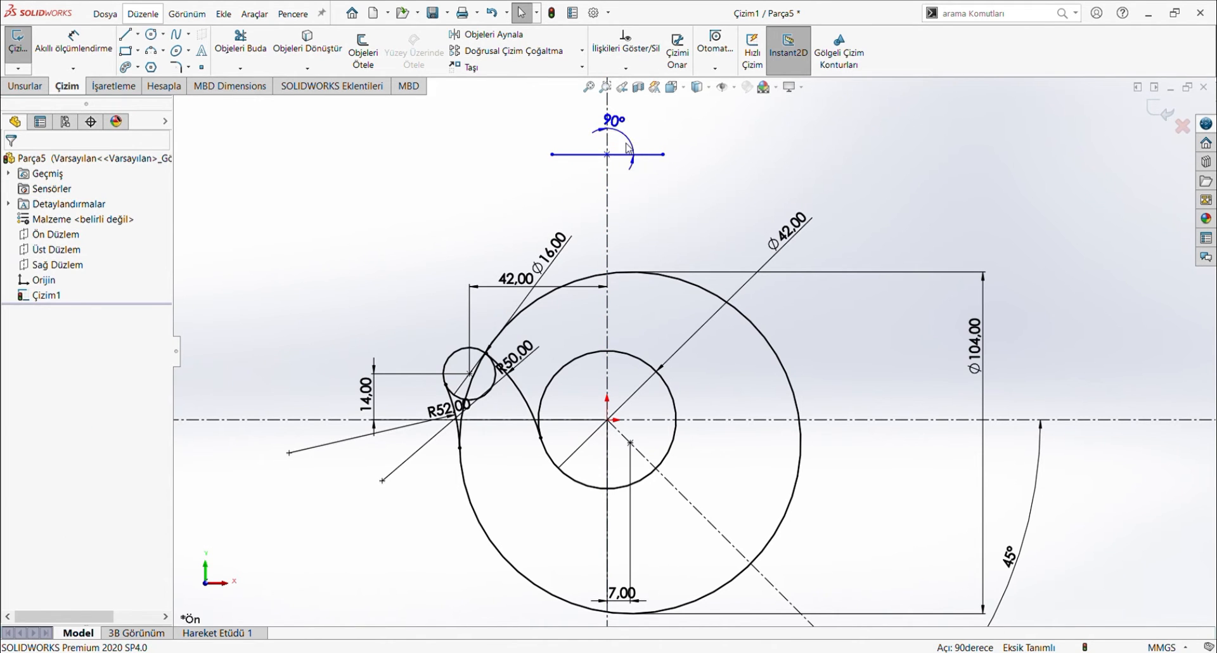
click(628, 136)
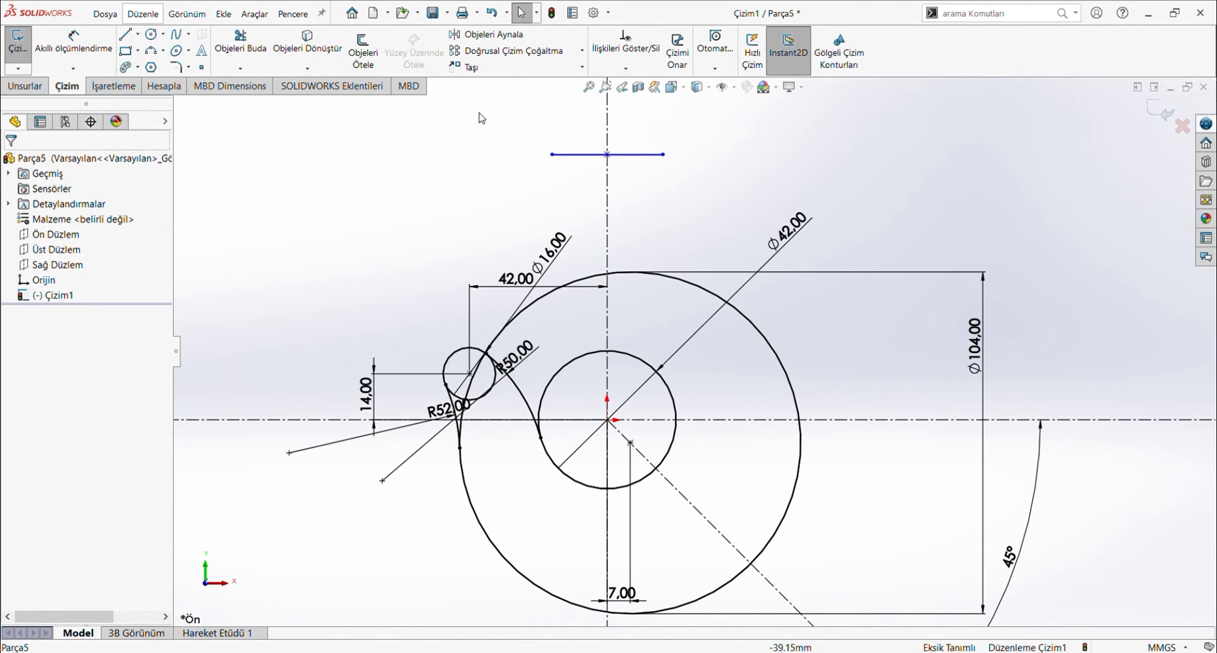
- Set the length of the horizontal line above the circles to 30 mm
click(74, 39)
click(642, 155)
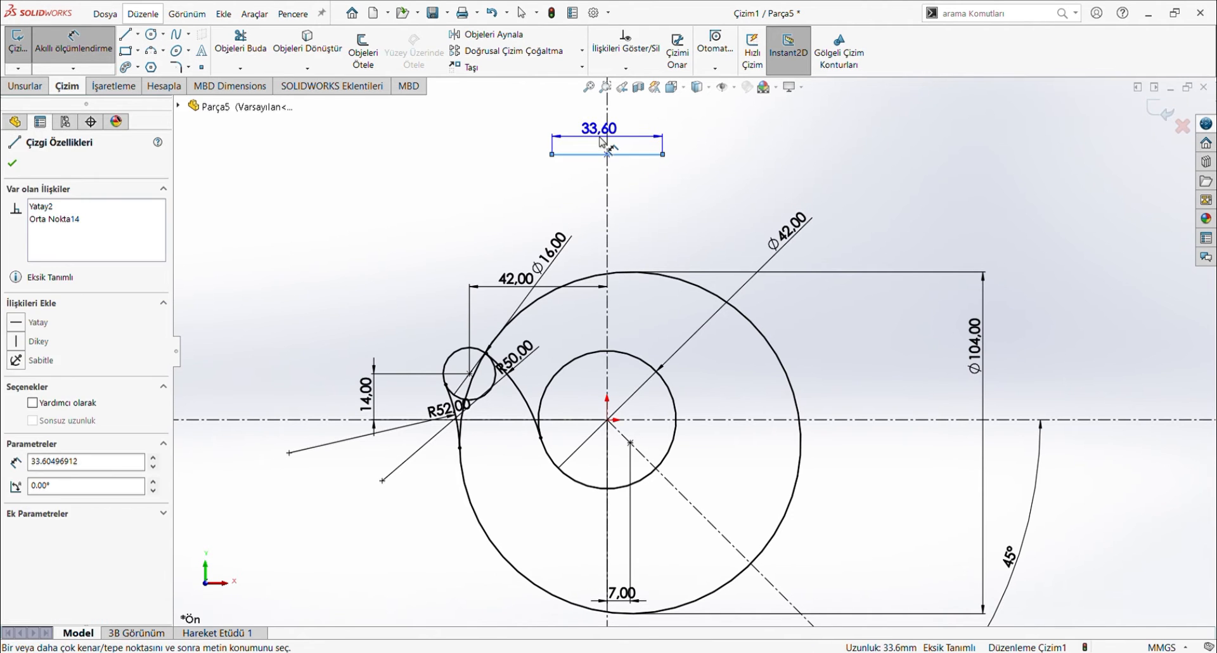
click(641, 128)
text(30)
key(Return)
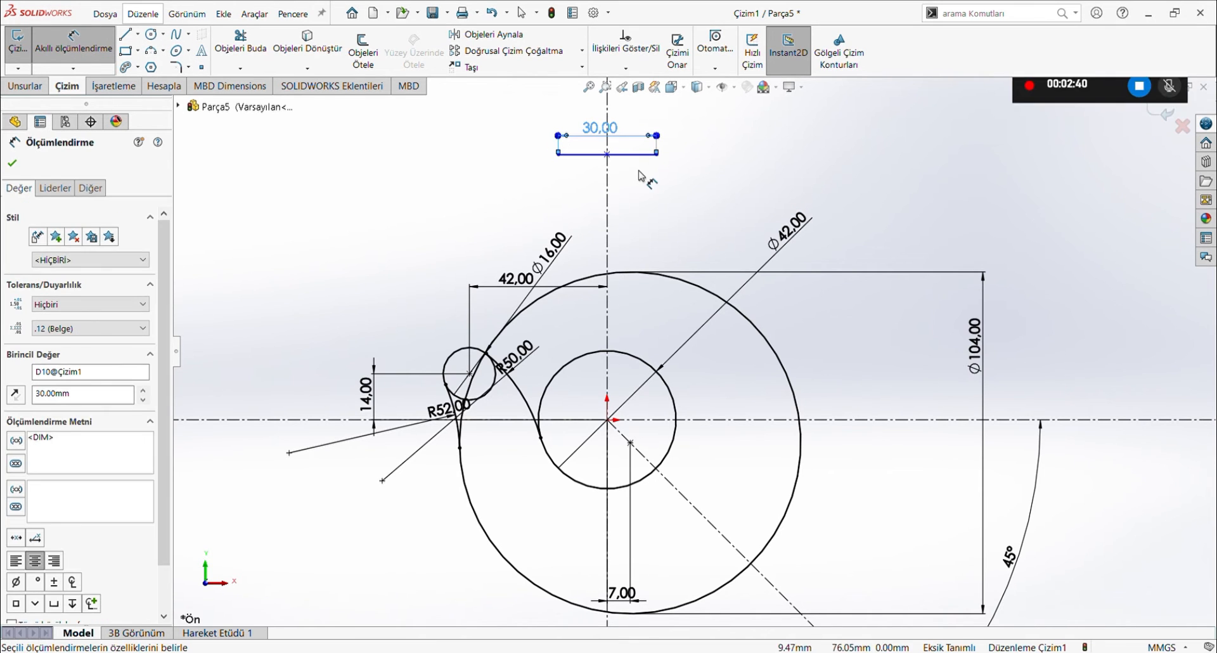
- Set the vertical distance from the origin to the midpoint of the 30 mm line to 65 mm
click(607, 154)
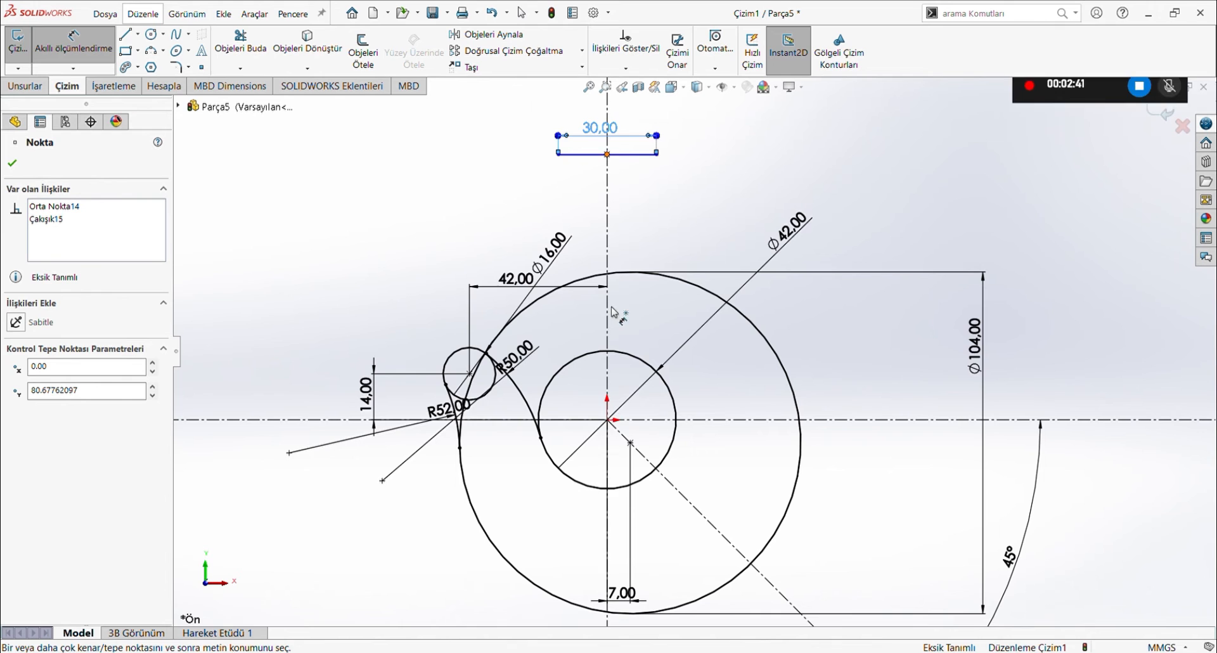
click(607, 421)
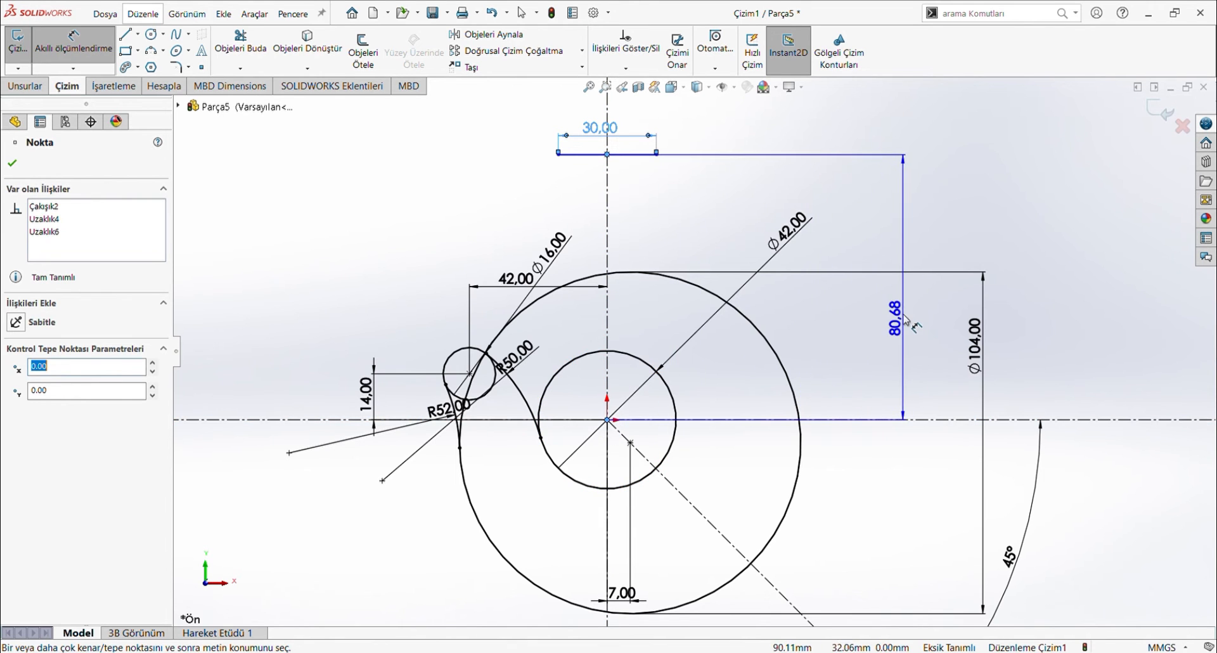
click(908, 304)
text(65)
key(Return)
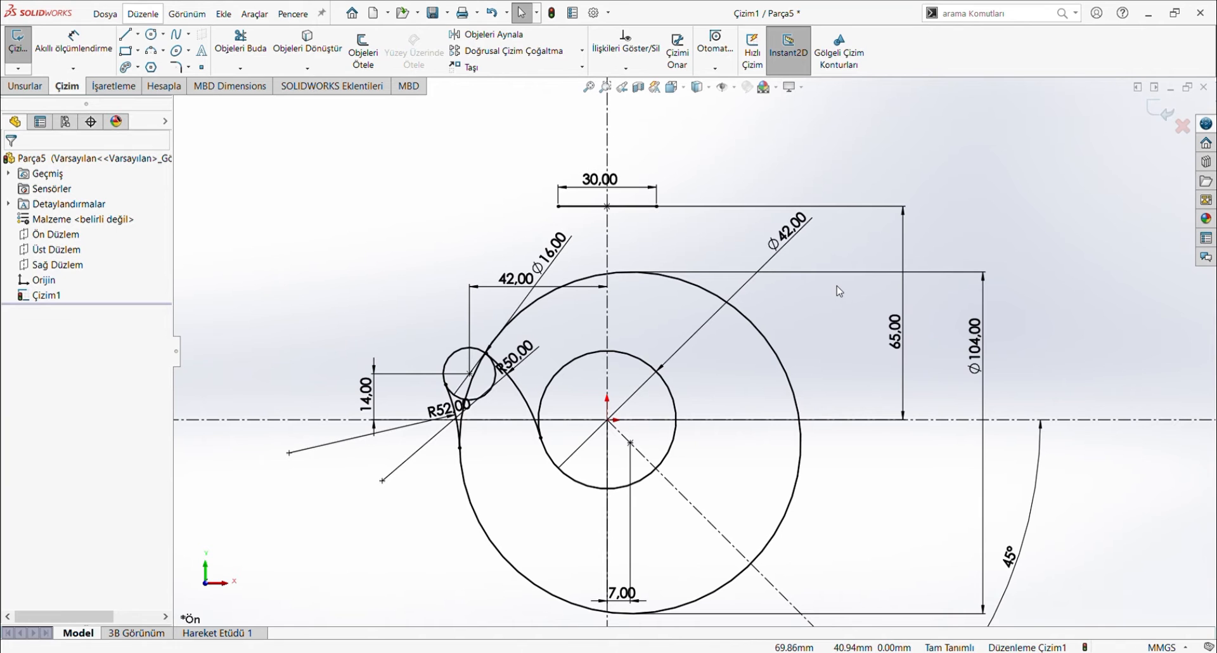
- Draw a three-point arc of about 25 mm radius from the right end of the 30 mm line to the 104 mm circle
click(151, 50)
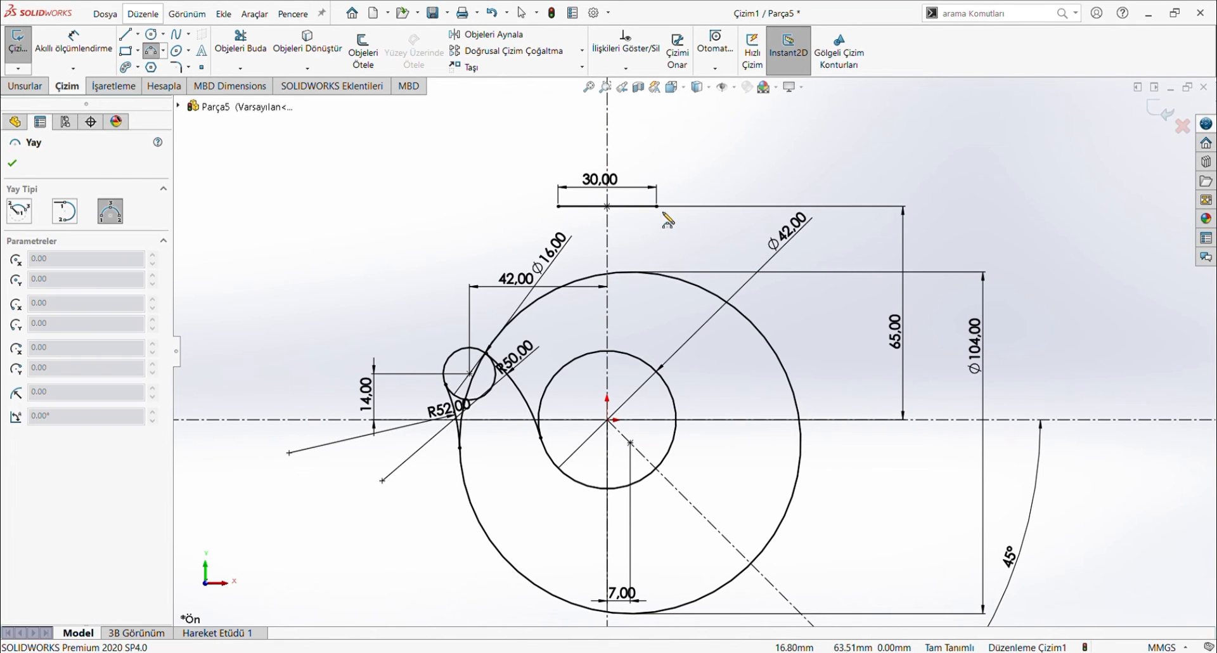
click(656, 206)
click(697, 285)
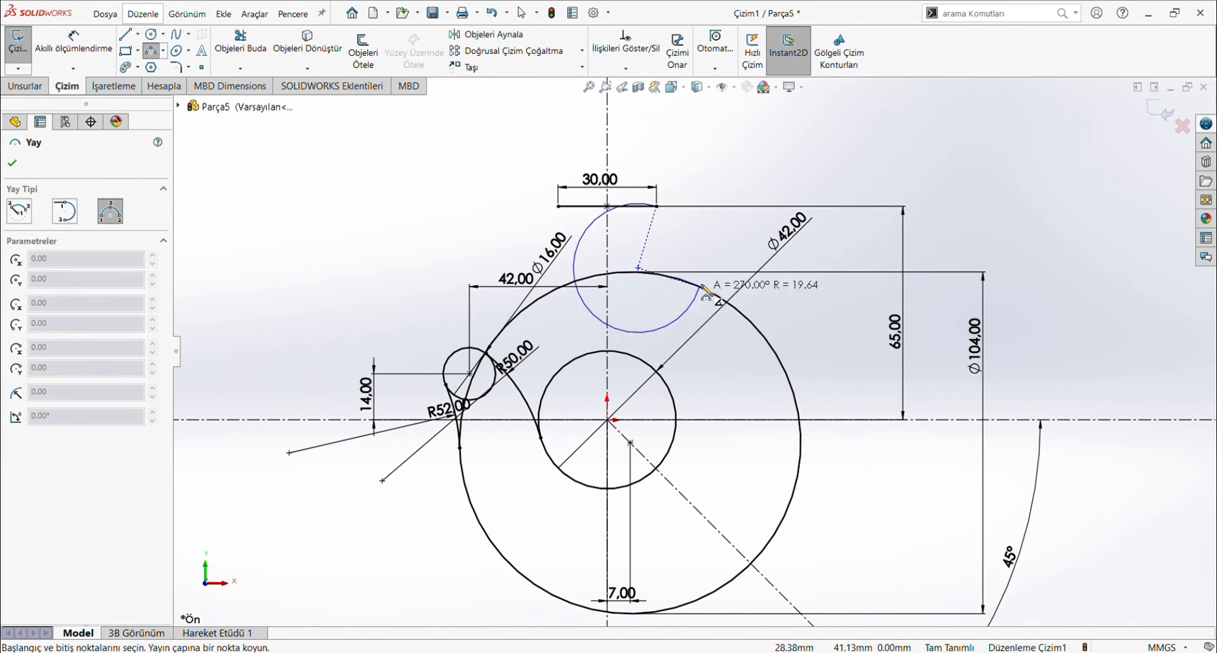
click(667, 251)
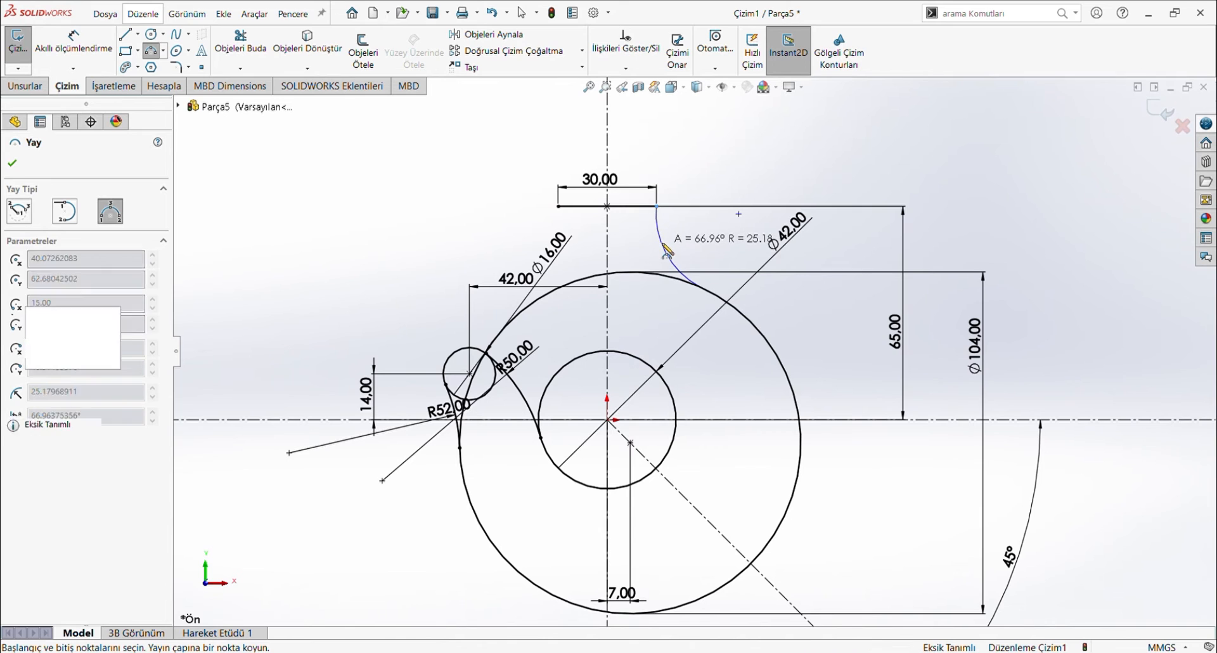
click(558, 207)
click(569, 282)
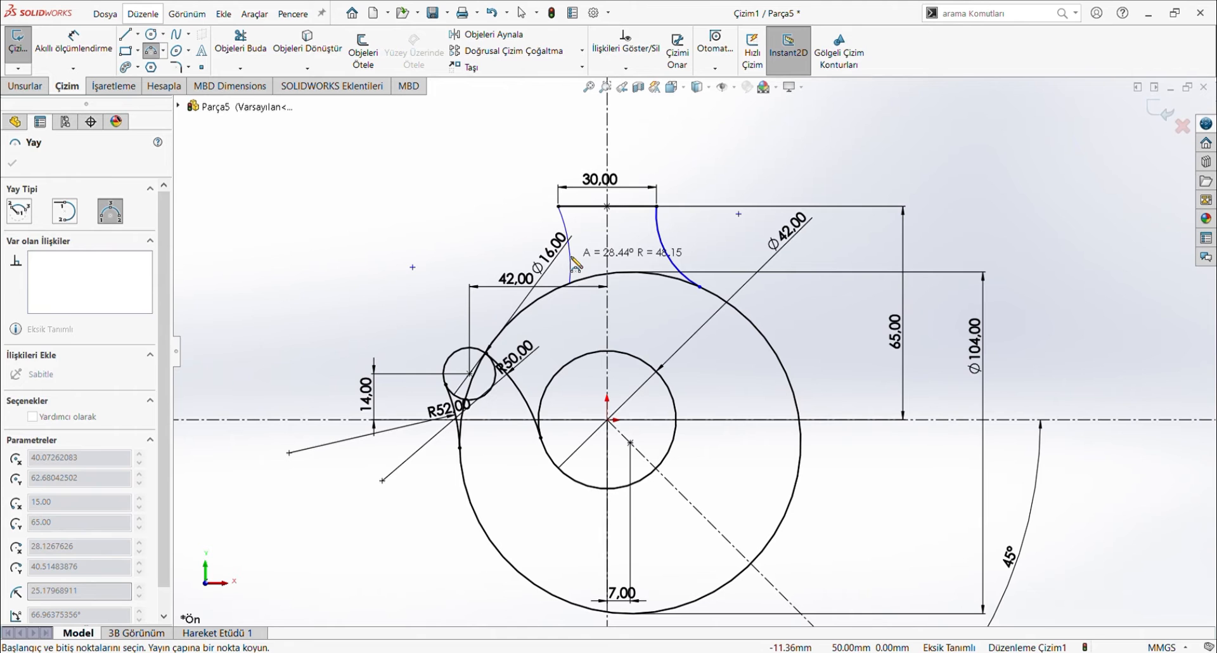
click(557, 250)
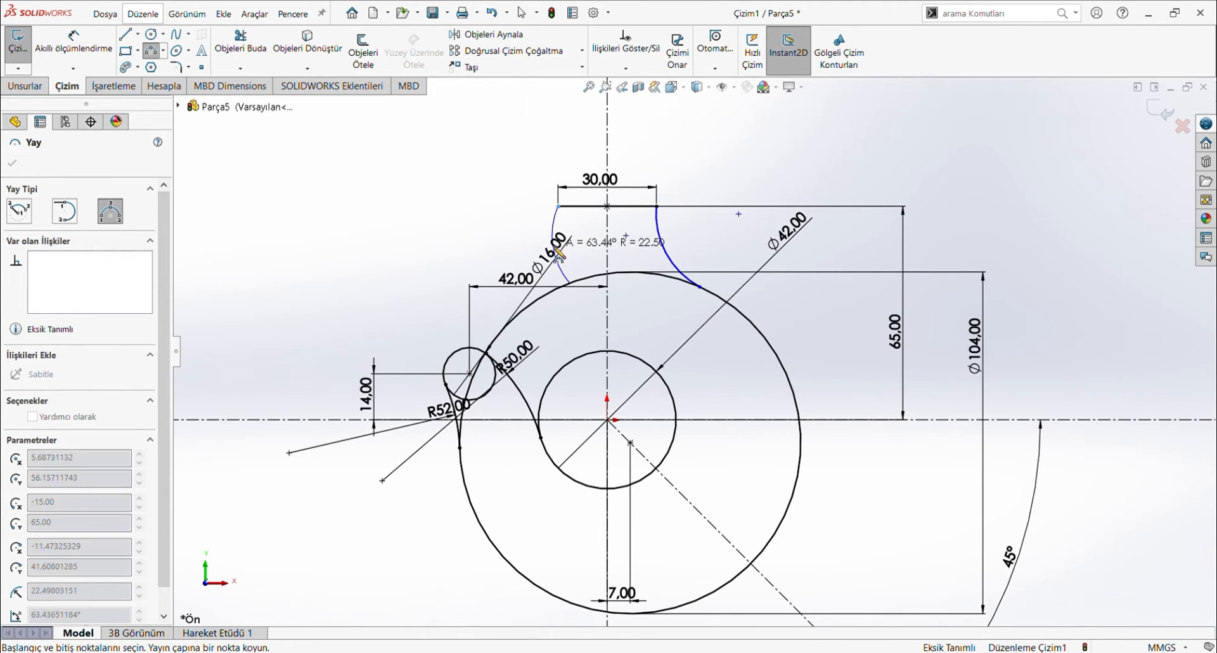
key(Escape)
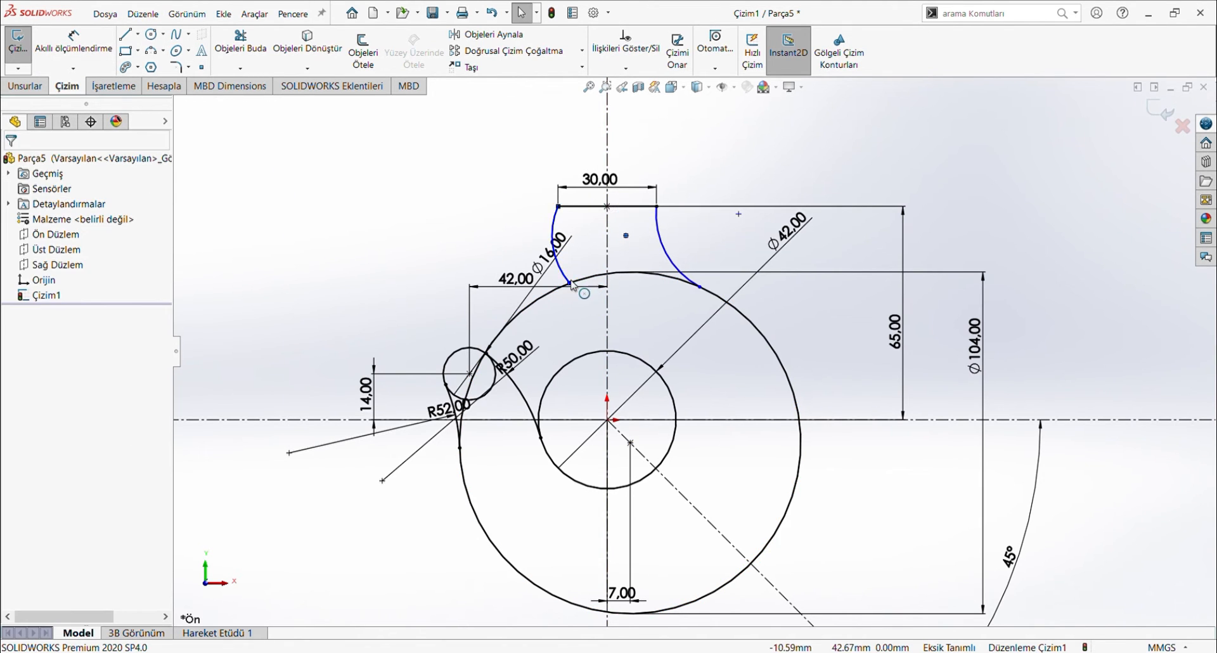
click(564, 274)
ctrl+click(580, 279)
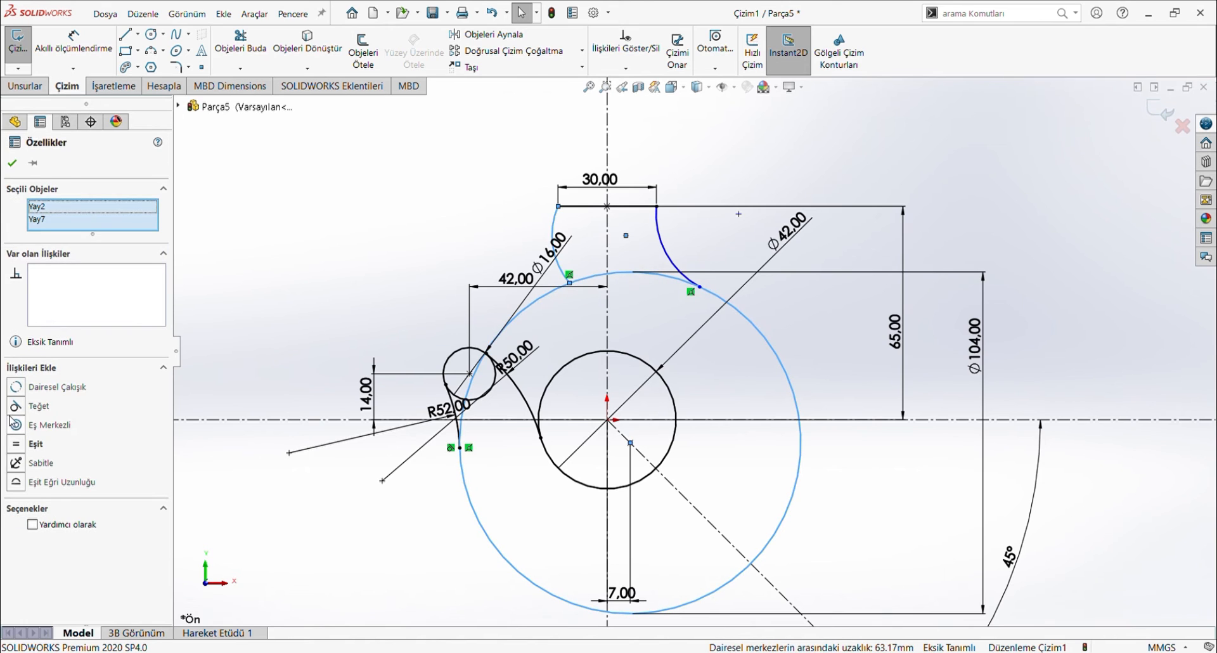
click(16, 405)
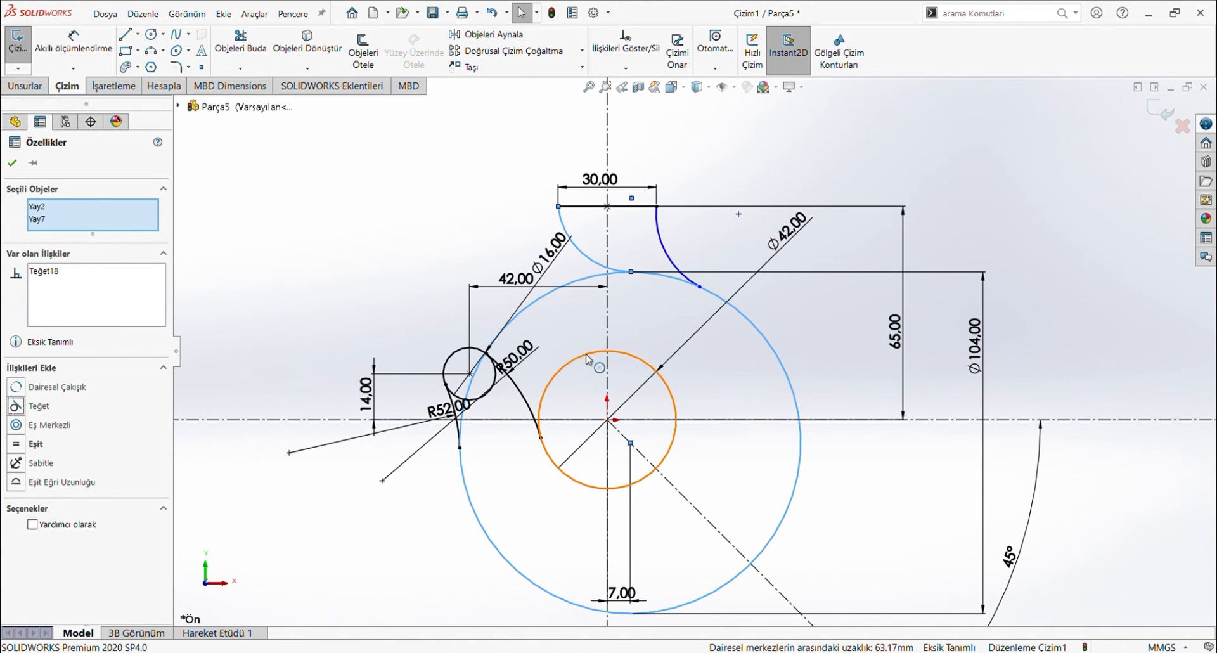
key(ctrl+z)
key(ctrl+z)
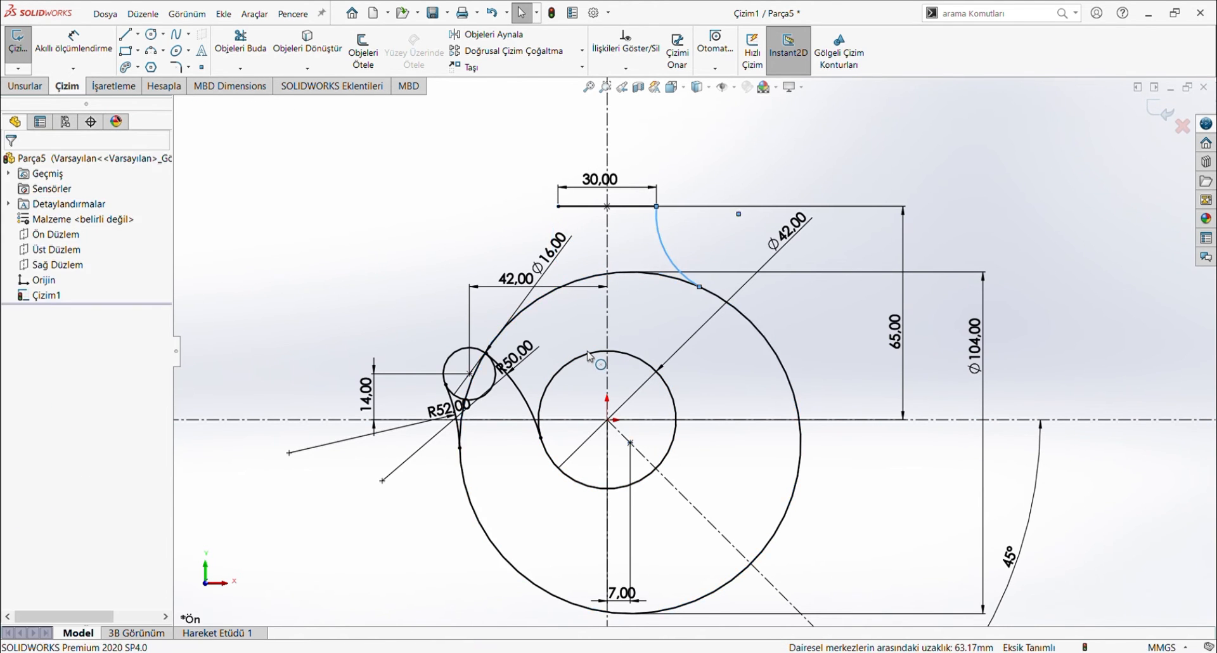
- Draw a three-point arc of about 51 mm radius from the left end of the 30 mm line to the 42 mm circle
click(541, 306)
click(151, 52)
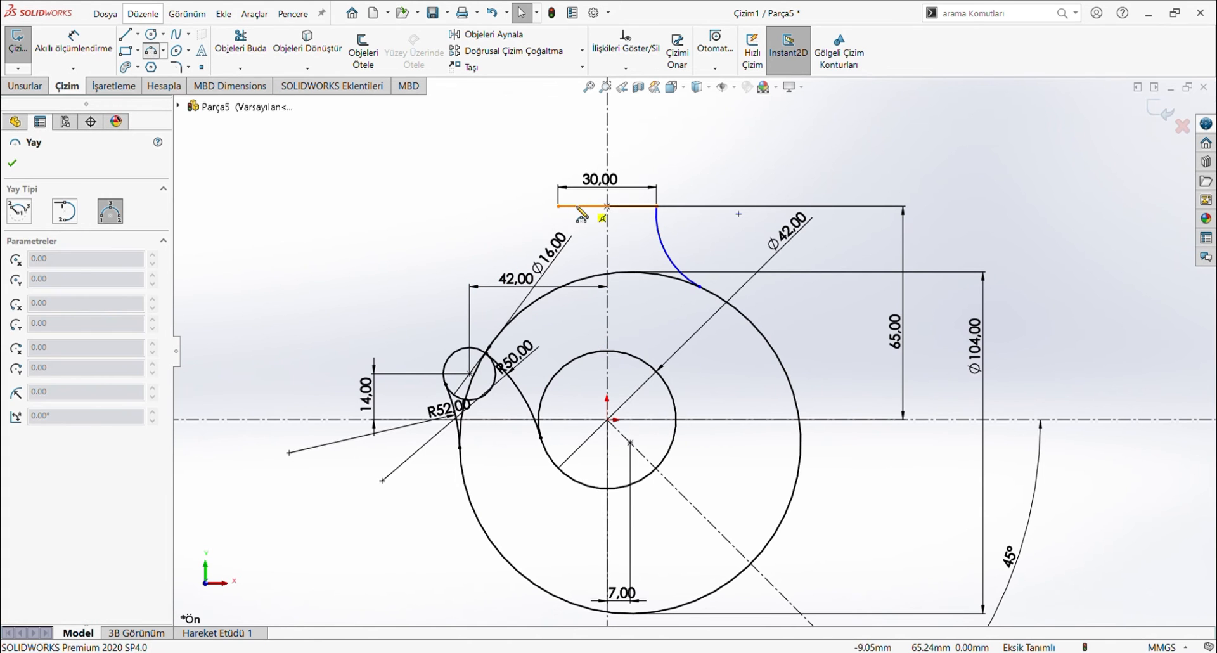
click(558, 206)
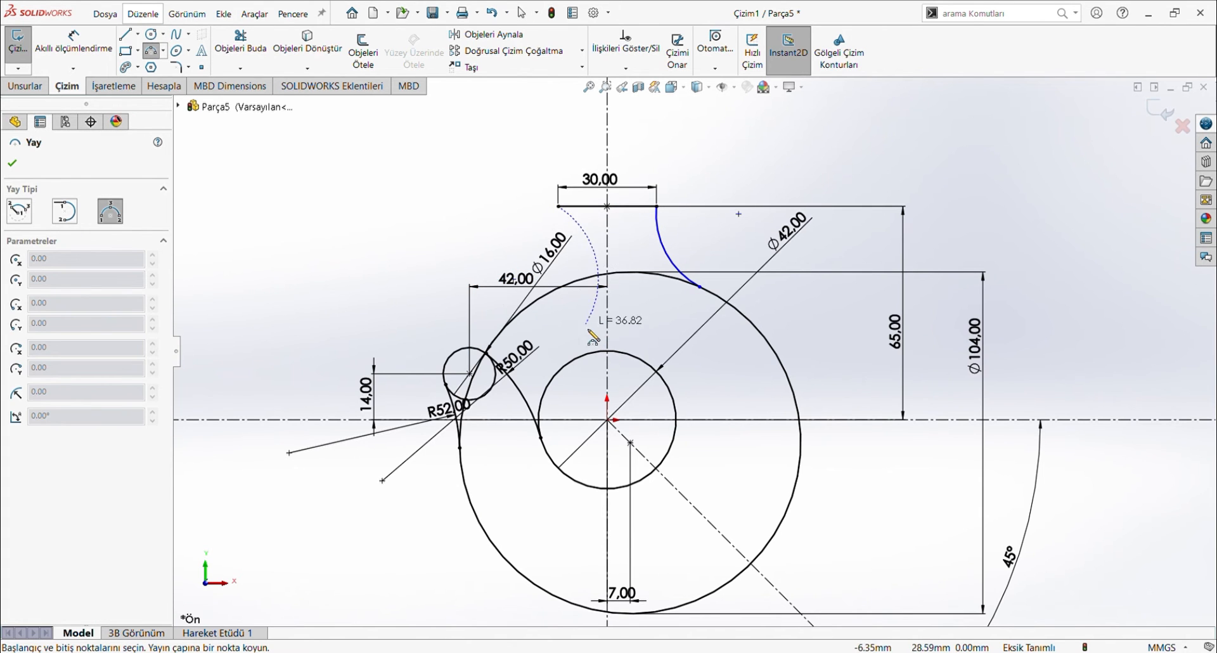
click(626, 353)
click(589, 334)
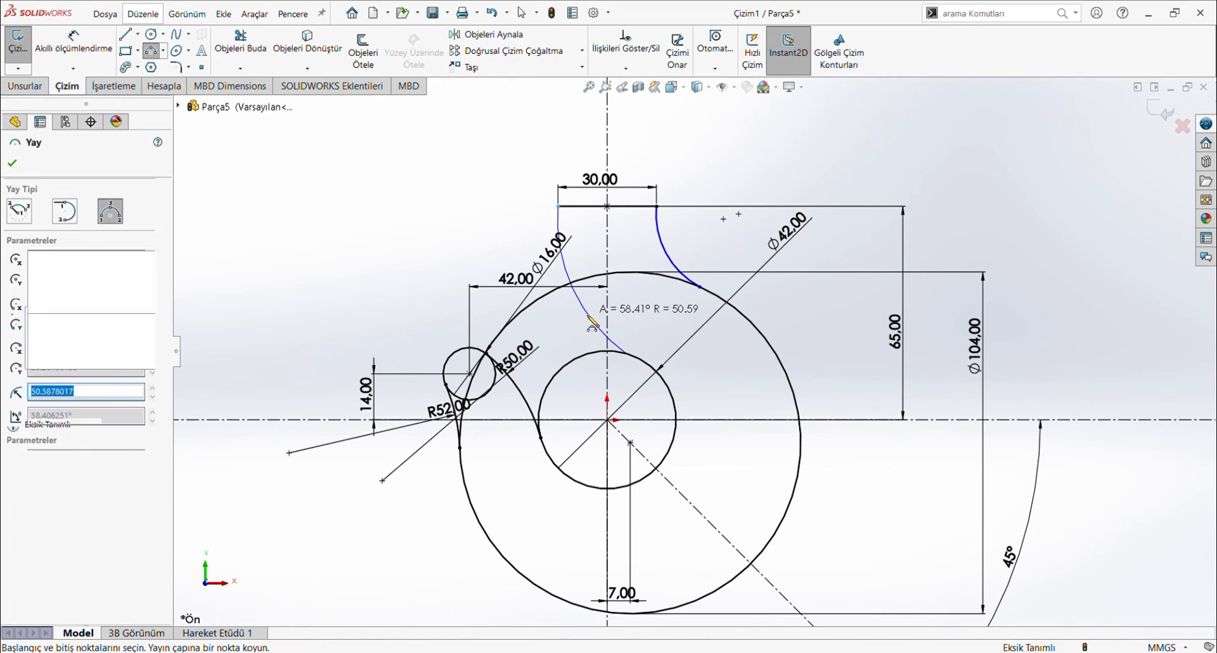
key(Escape)
- Make the left neck arc tangent to the 42 mm circle and the right neck arc tangent to the 104 mm circle
click(591, 325)
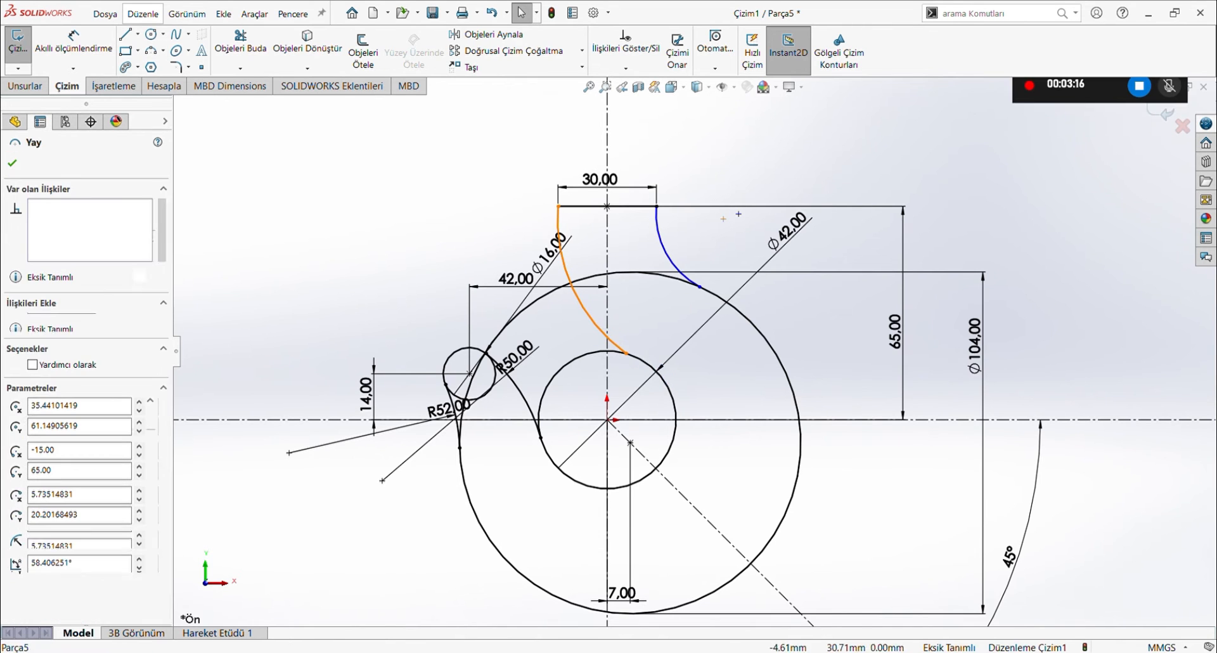
ctrl+click(651, 369)
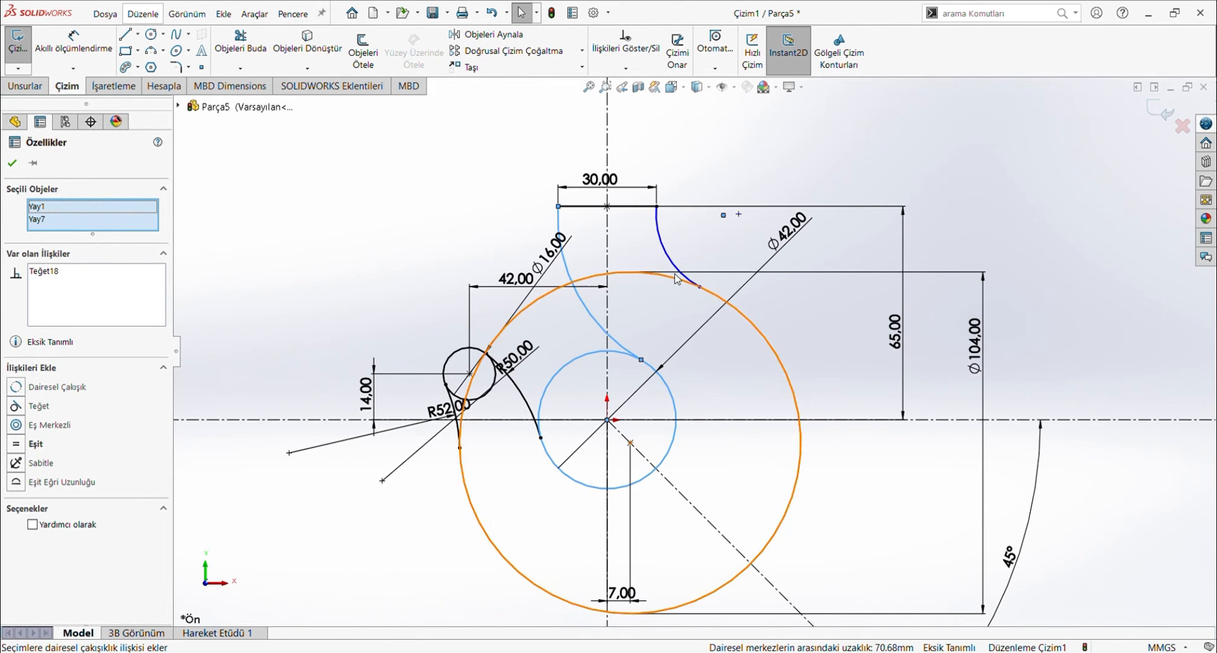
click(696, 283)
ctrl+click(719, 299)
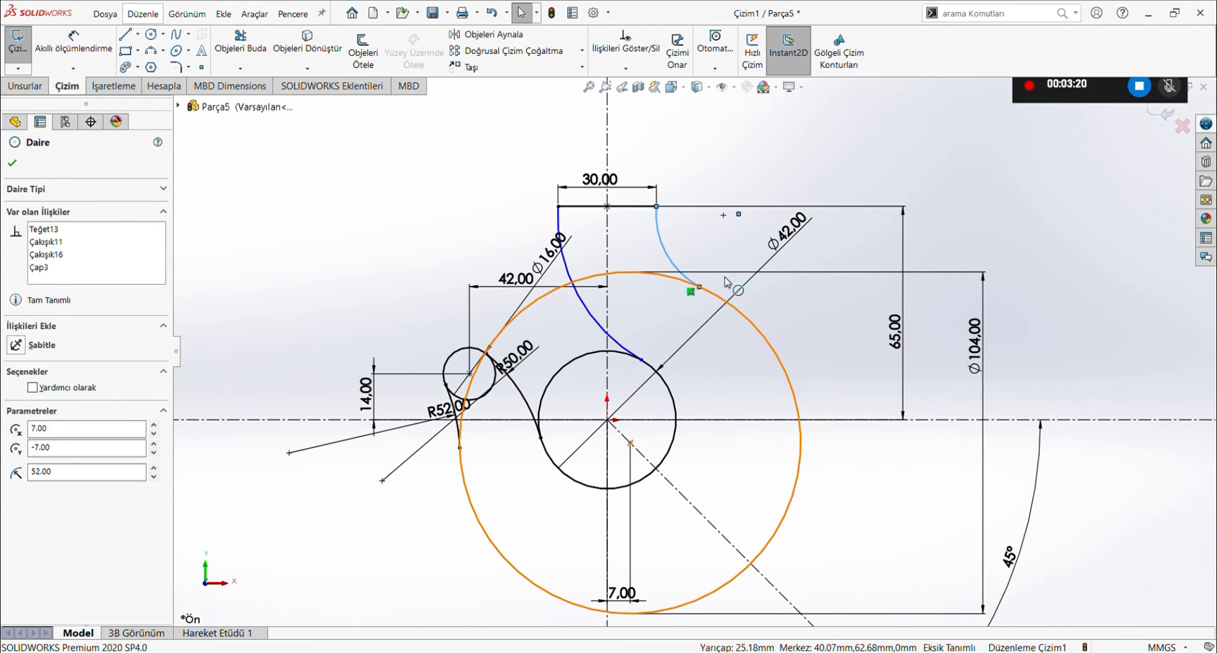
click(769, 239)
click(660, 169)
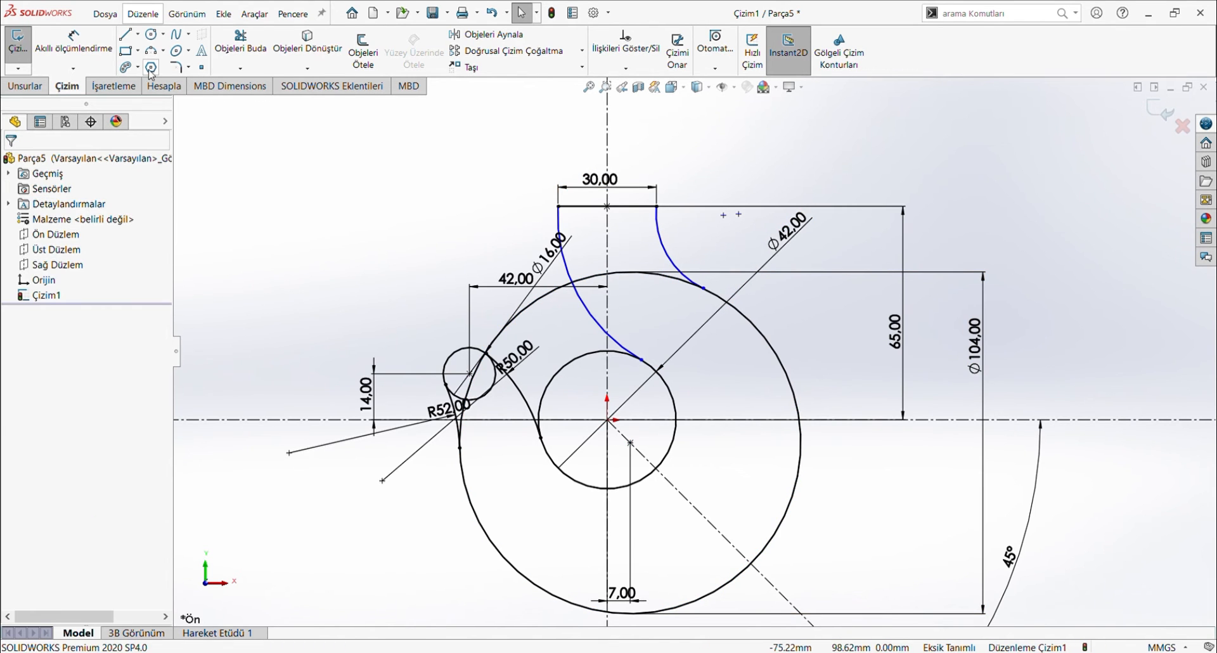
- Set the radius of the right neck arc between the 30 mm line and the 104 mm circle to 15 mm
click(71, 55)
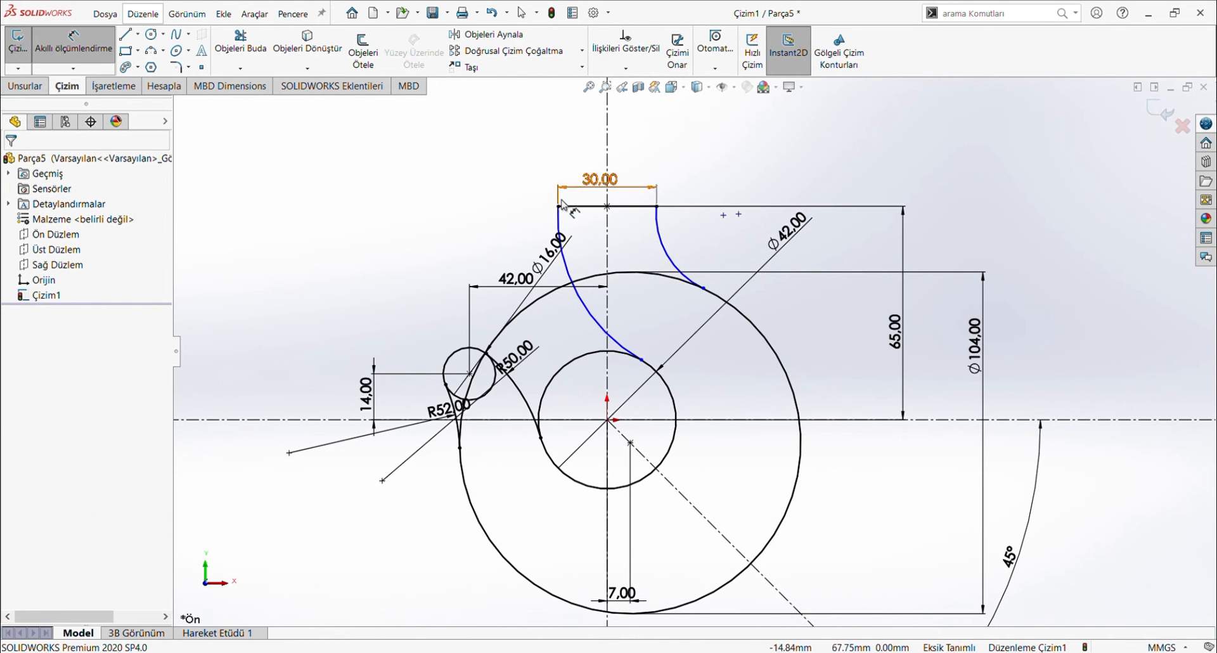
click(664, 247)
click(713, 229)
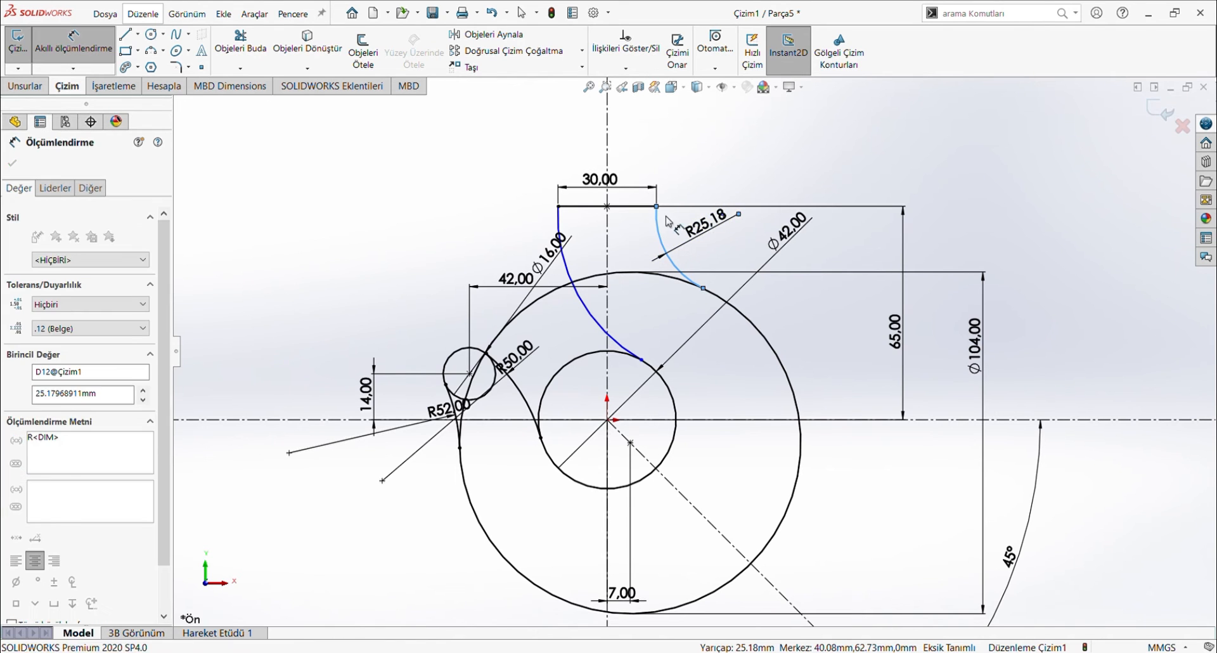
text(15)
key(Return)
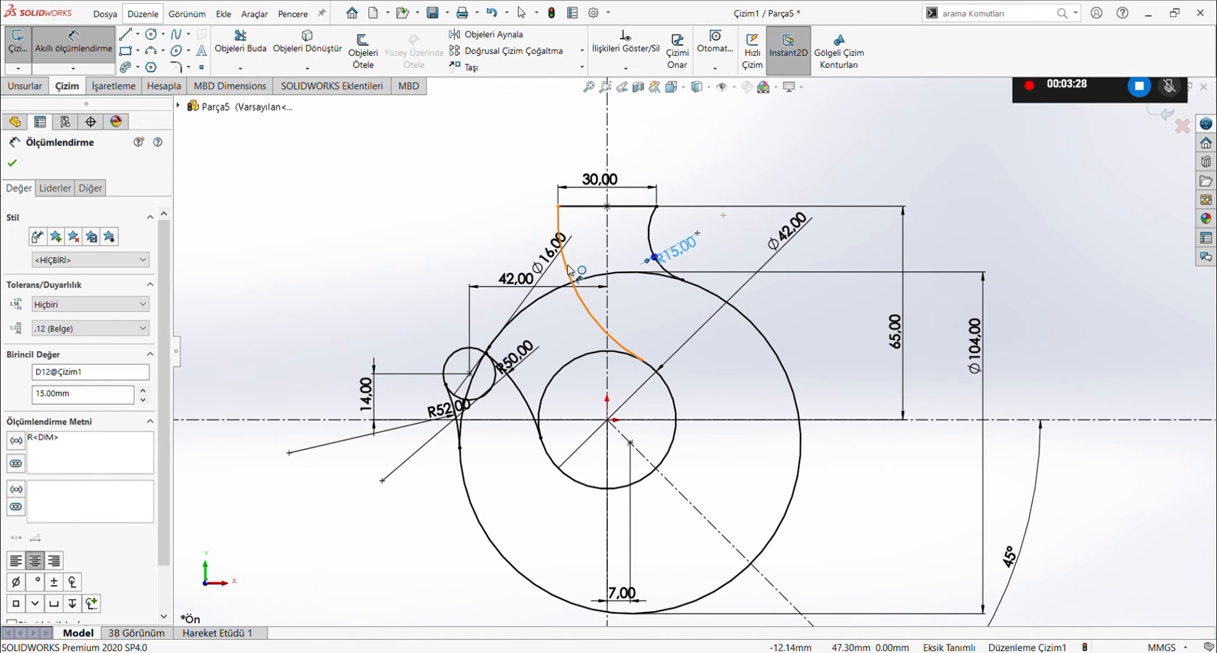
- Set the radius of the left neck arc between the 30 mm line and the 42 mm circle to 42 mm
click(570, 271)
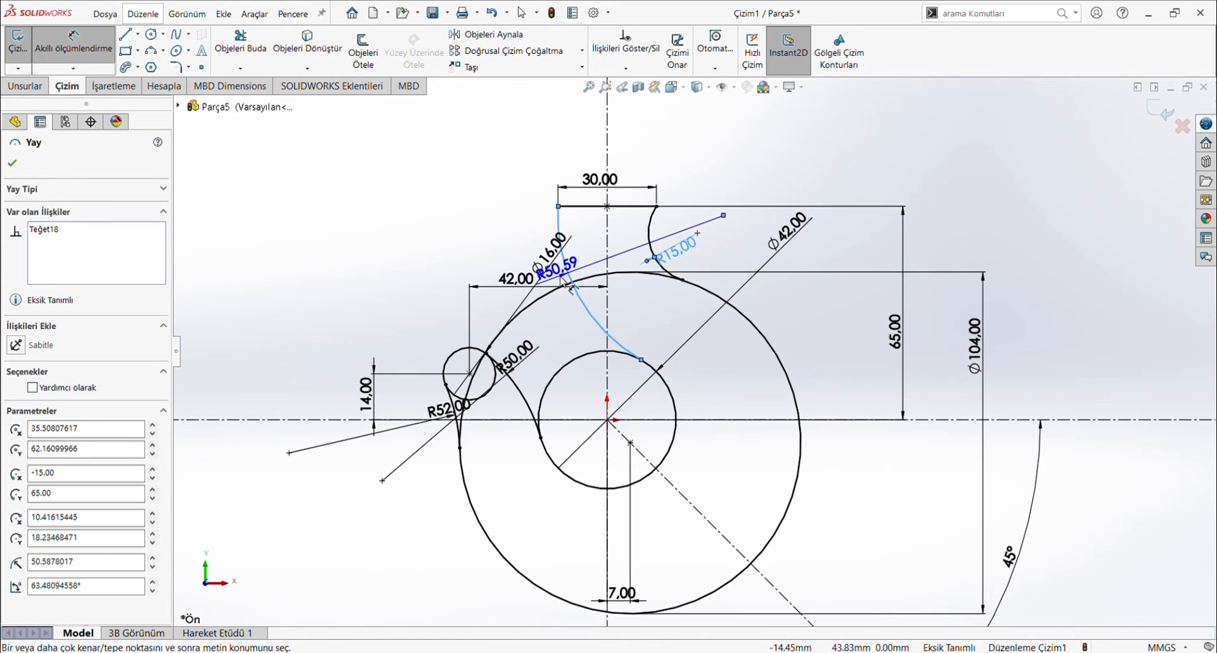
click(568, 270)
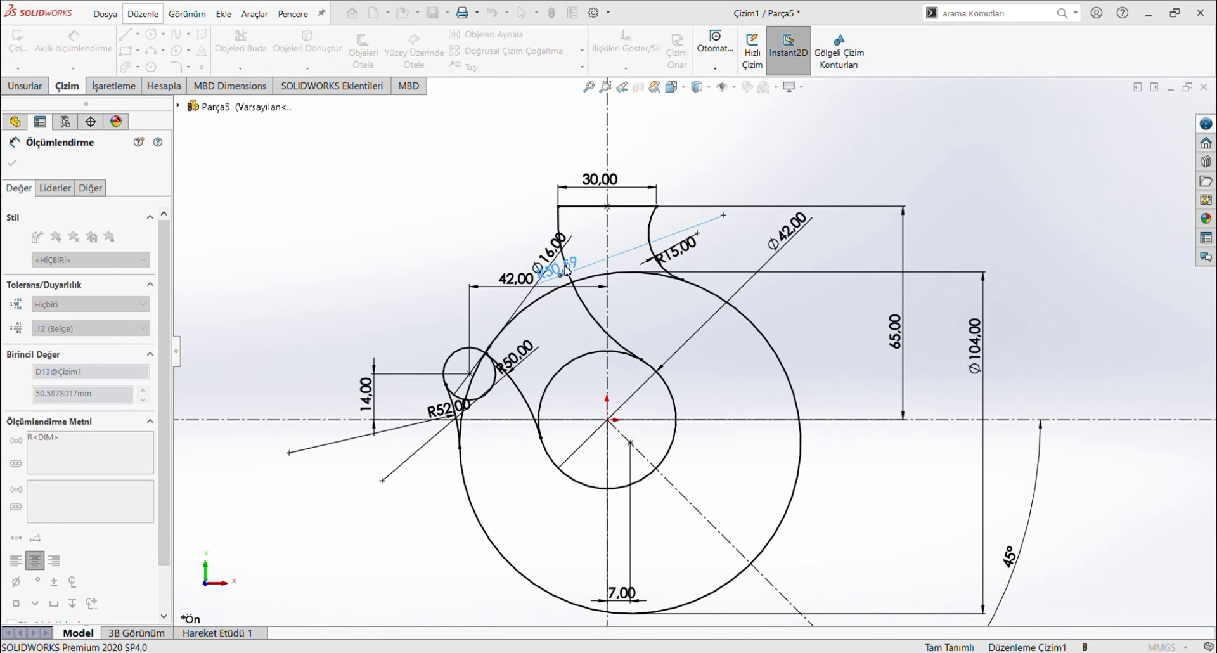
text(42)
key(Return)
key(Escape)
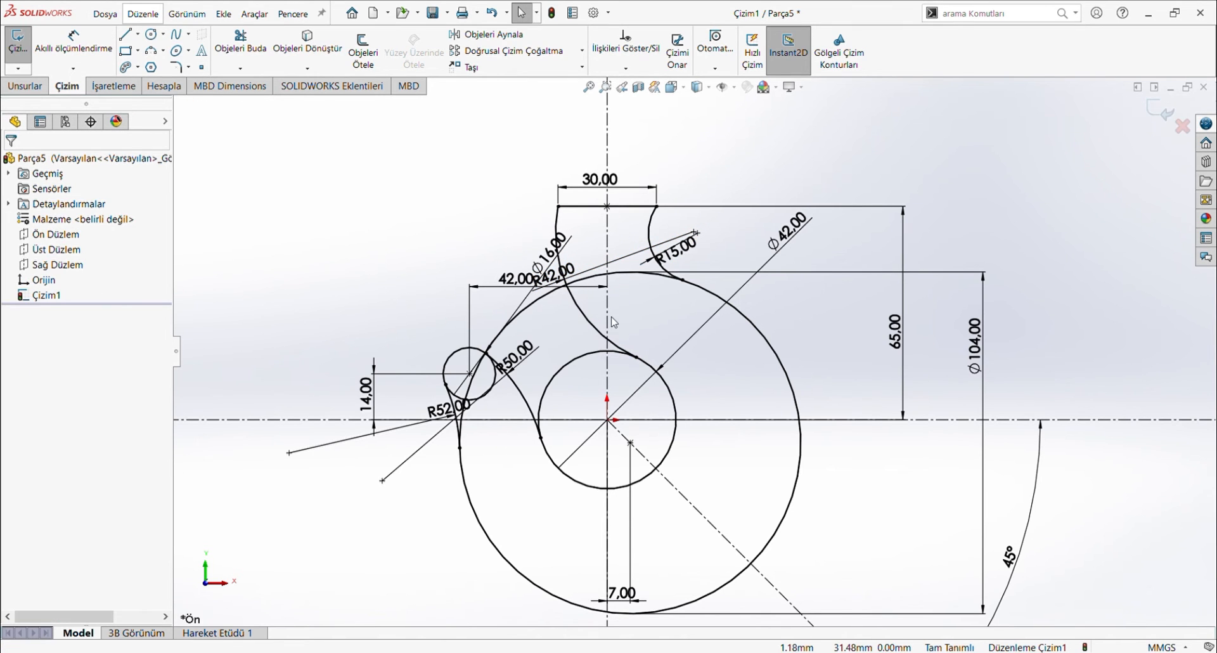
- Trim the inner side of the 16 mm circle and the upper-left part of the 104 mm circle up to the right neck arc
click(244, 56)
scroll(561, 276, down, 2)
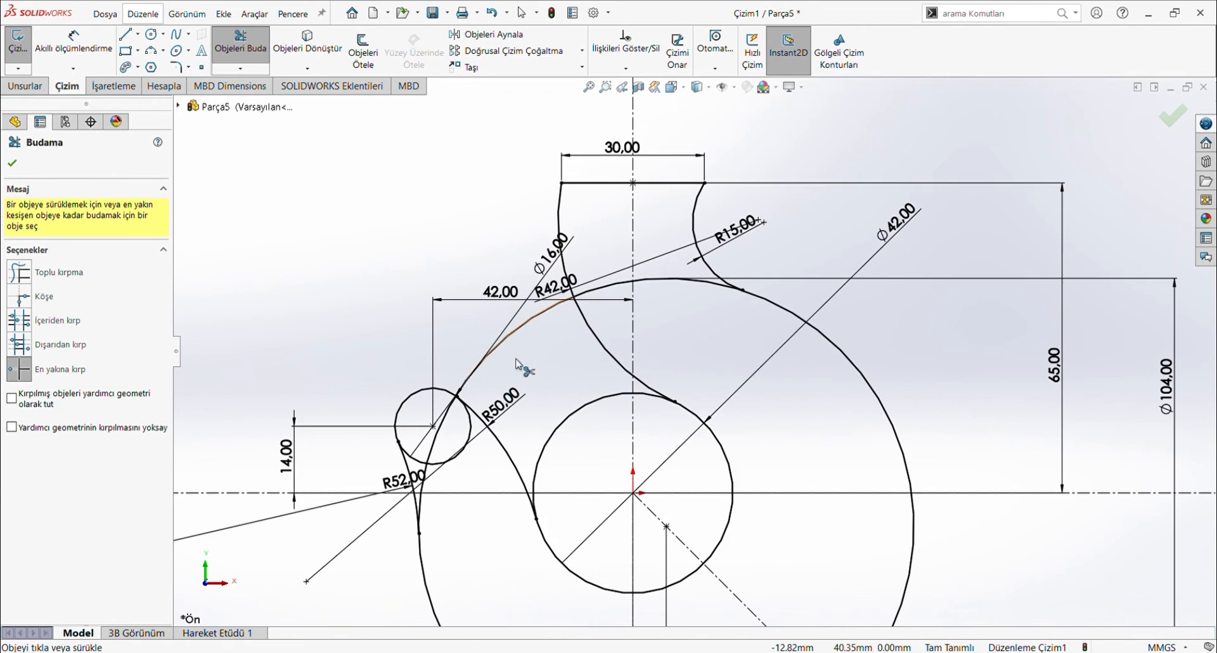
click(444, 462)
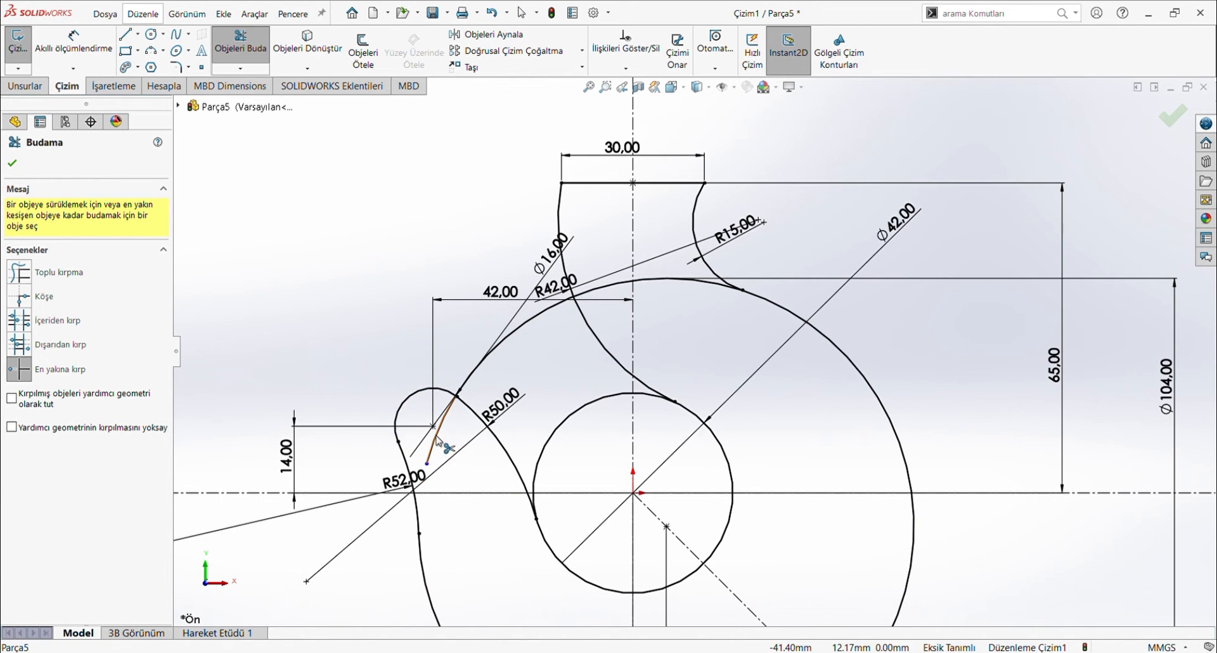
click(436, 435)
scroll(426, 446, down, 1)
scroll(426, 451, down, 2)
scroll(630, 321, down, 3)
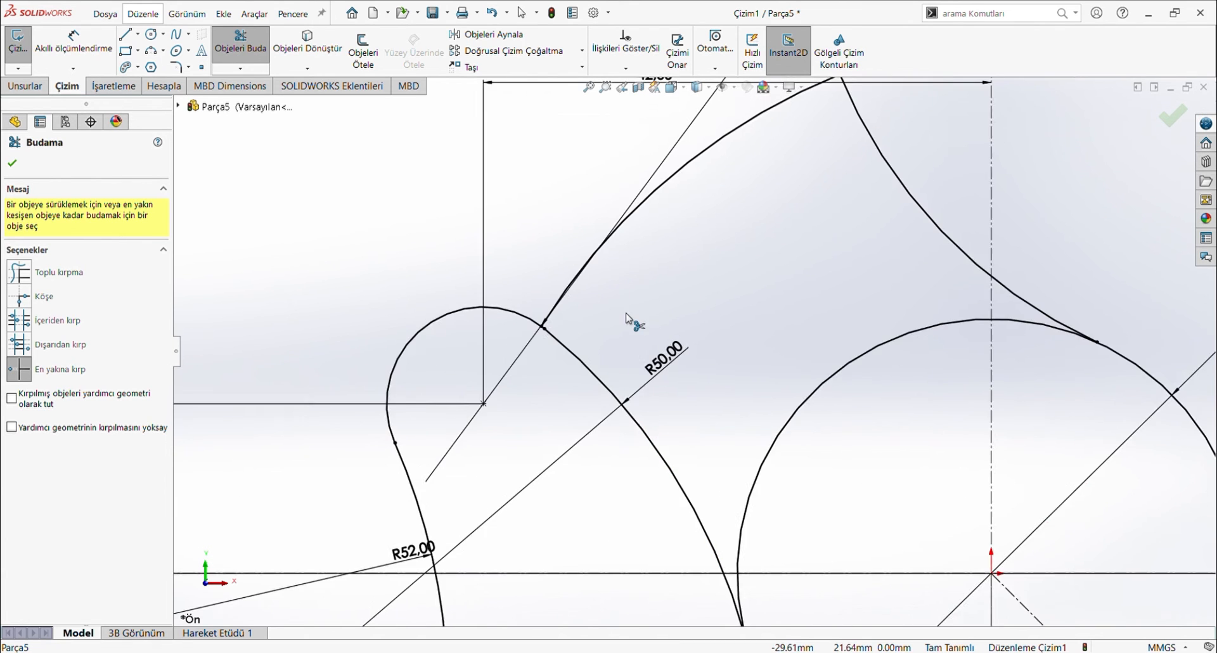
scroll(551, 345, down, 3)
scroll(549, 351, up, 6)
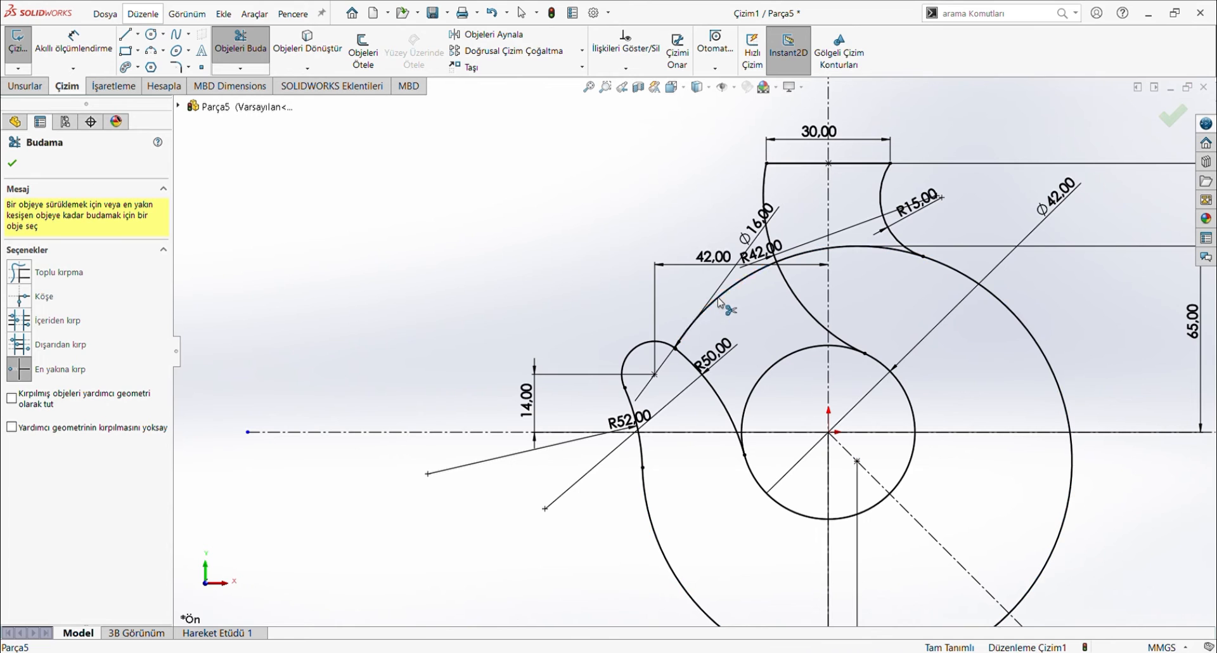
click(718, 300)
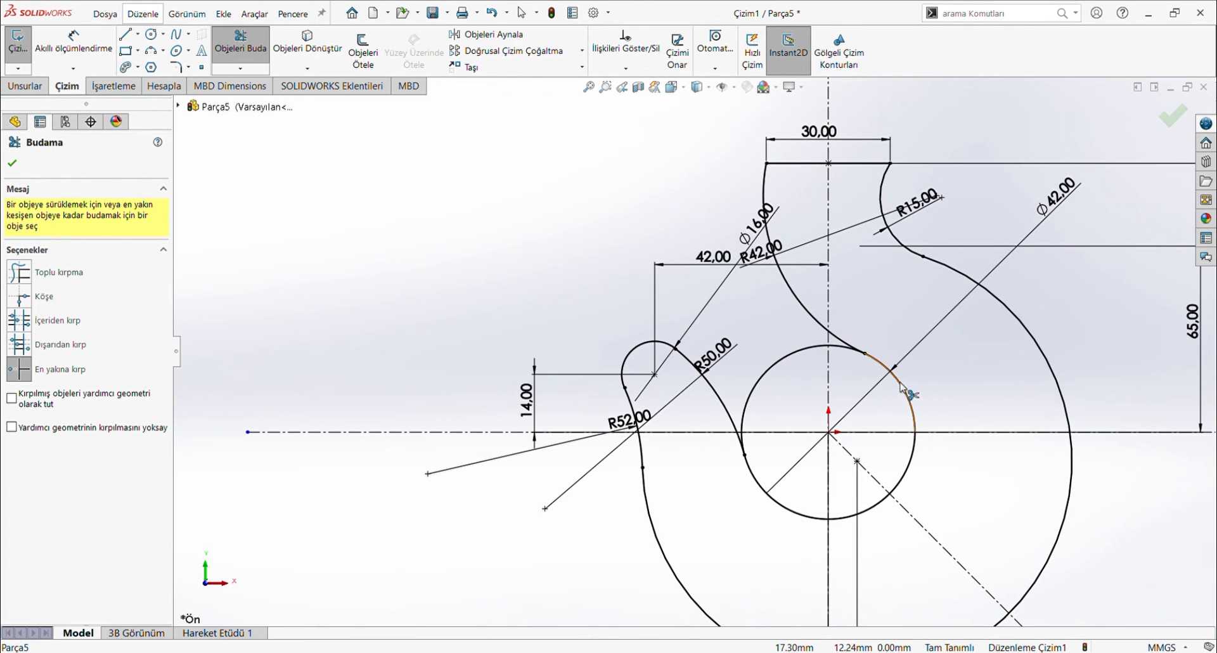
- Trim the upper-left part of the 42 mm circle between the left neck arc and the R50 arc, including the leftover stubs
click(765, 369)
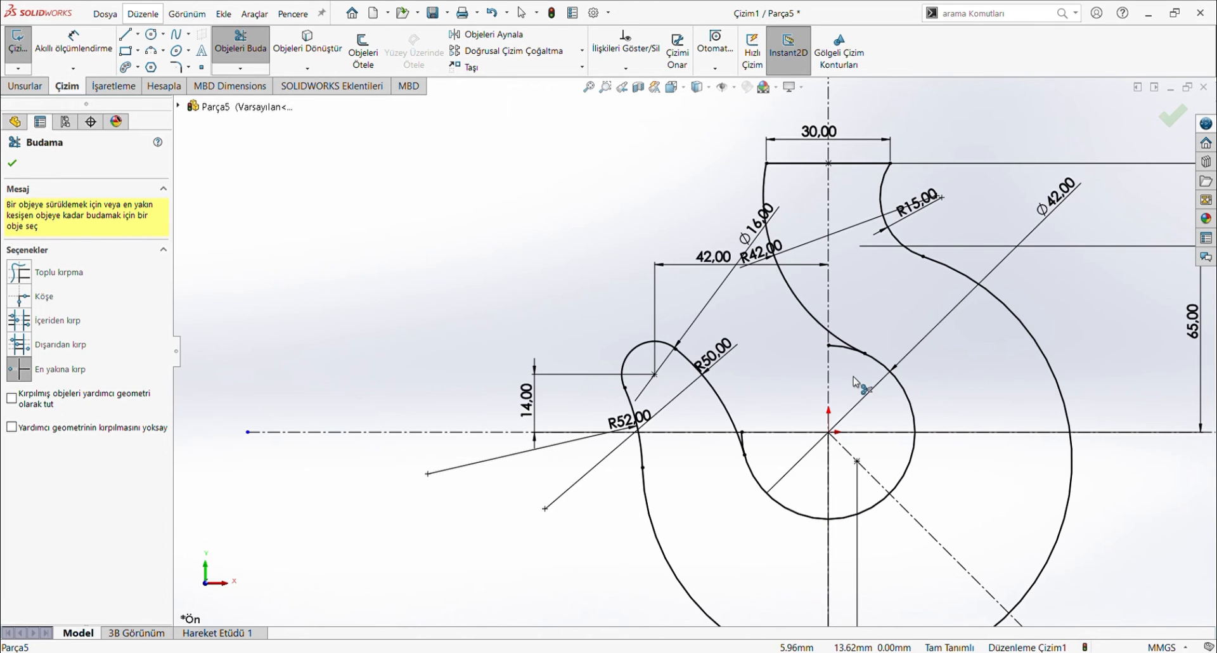
click(744, 438)
scroll(1075, 476, down, 3)
scroll(1076, 476, up, 6)
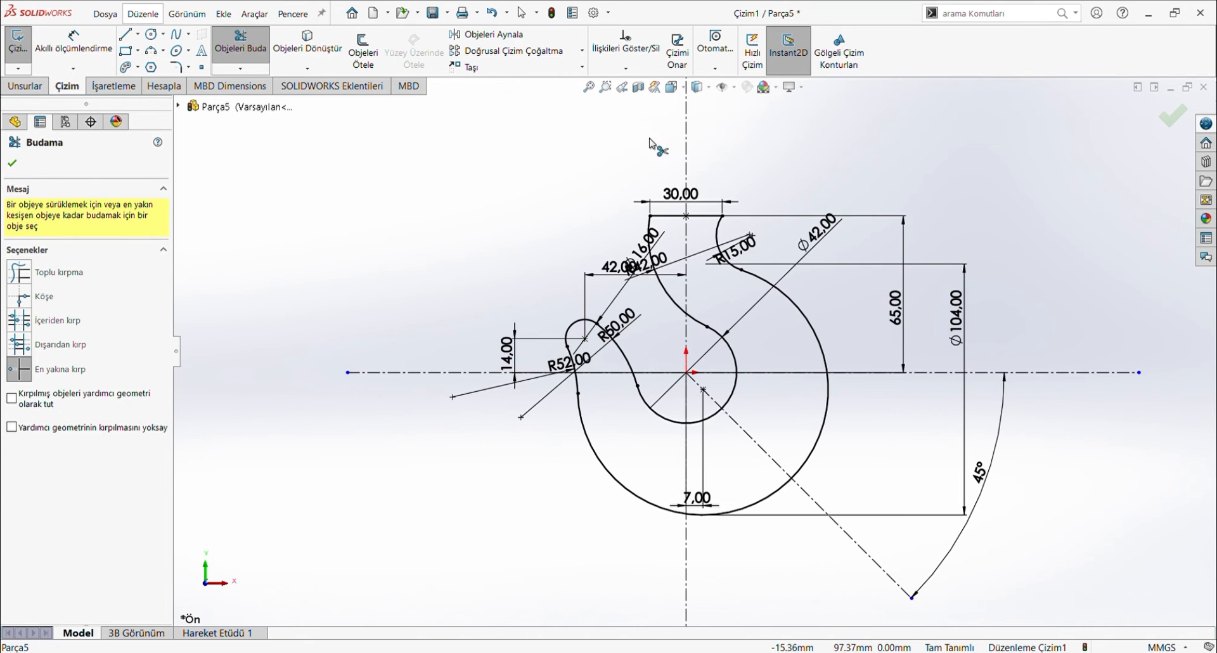
scroll(684, 141, up, 1)
scroll(698, 155, down, 1)
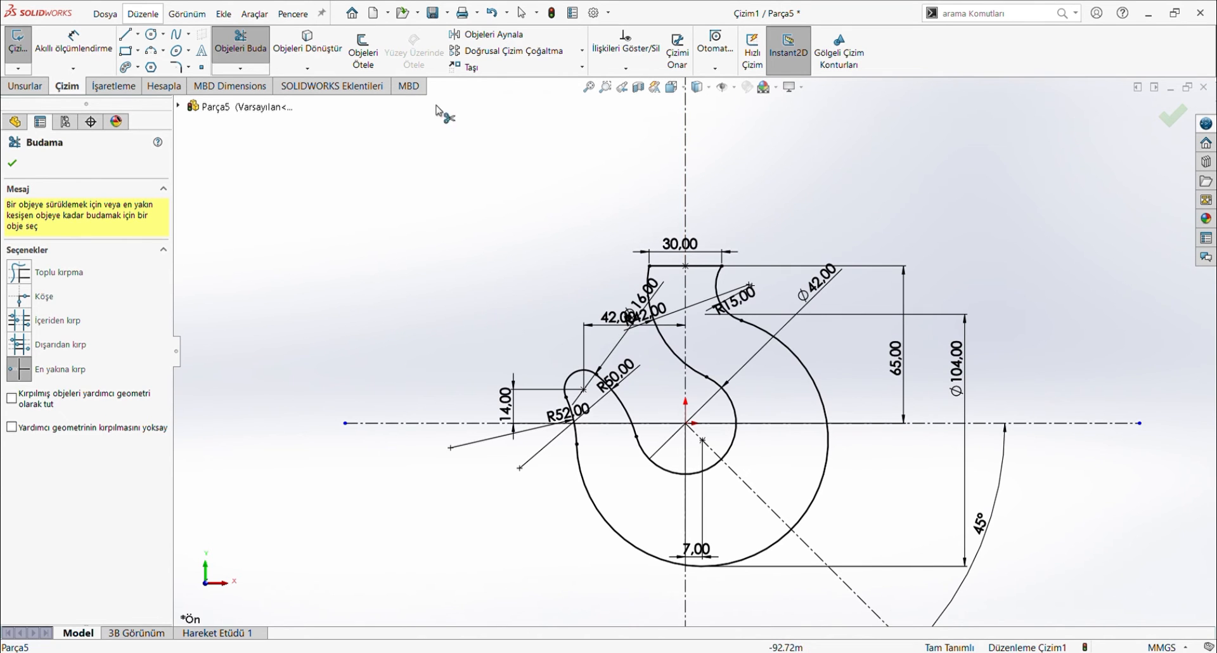
- Draw a horizontal midpoint line about 30 mm long, centred on the vertical centreline about 28 mm above the hook's top line
click(126, 34)
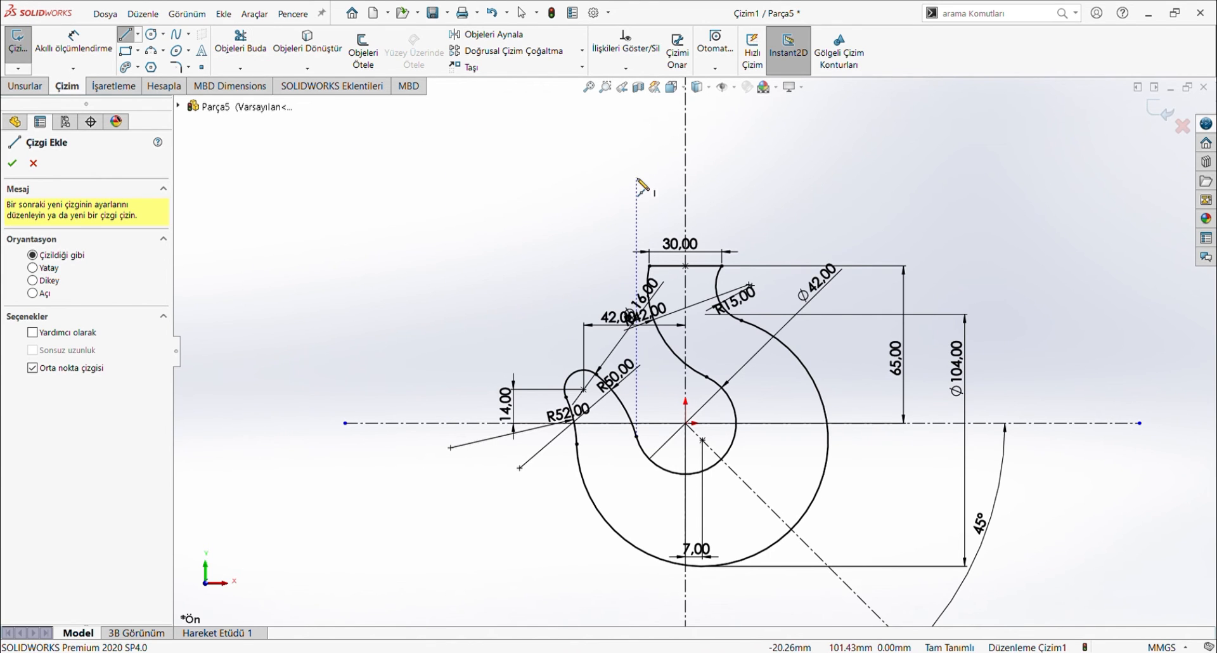
scroll(729, 241, down, 1)
scroll(697, 250, up, 1)
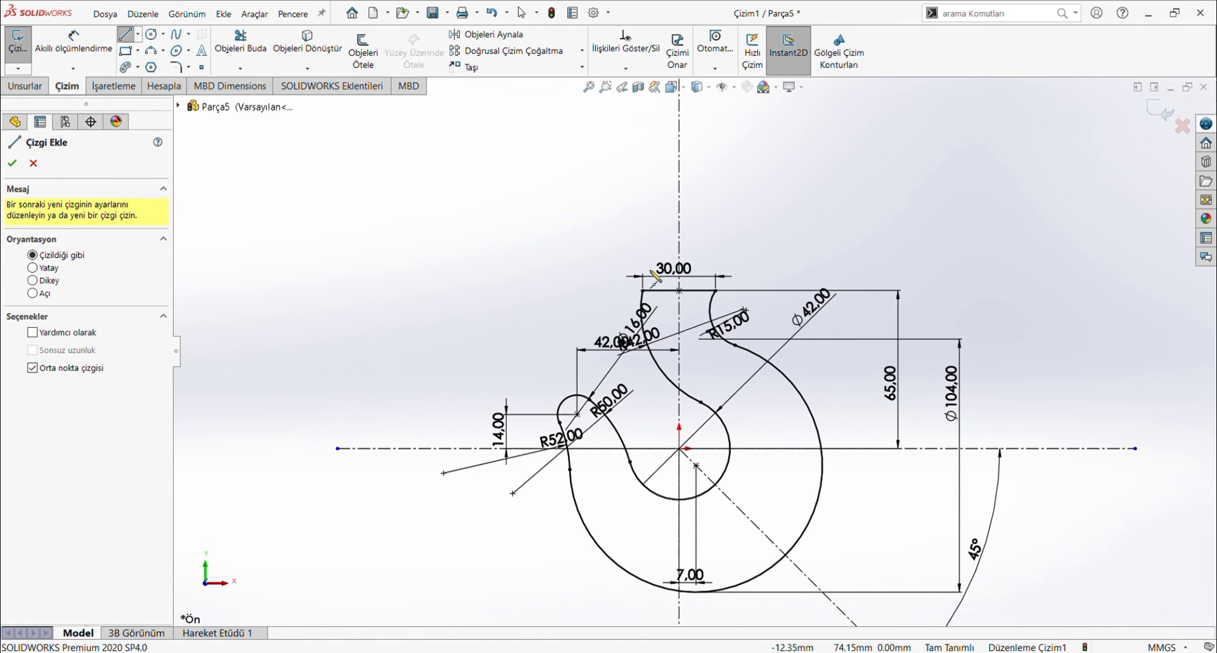
click(679, 222)
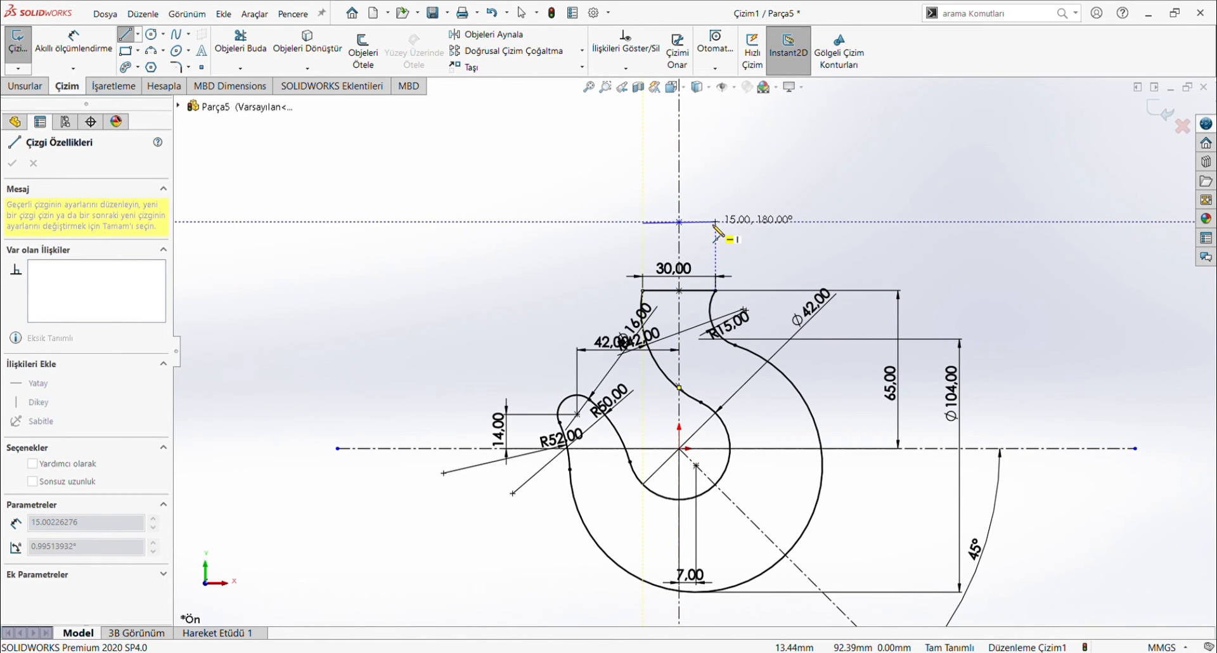
click(714, 221)
scroll(715, 228, up, 2)
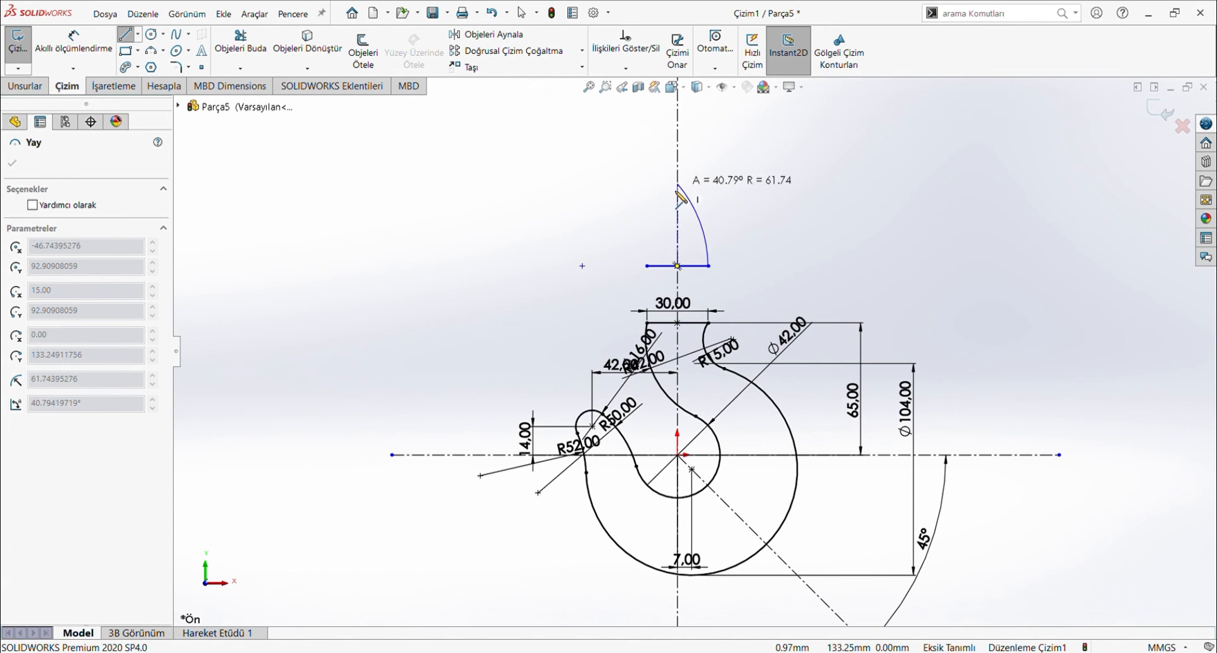
key(Escape)
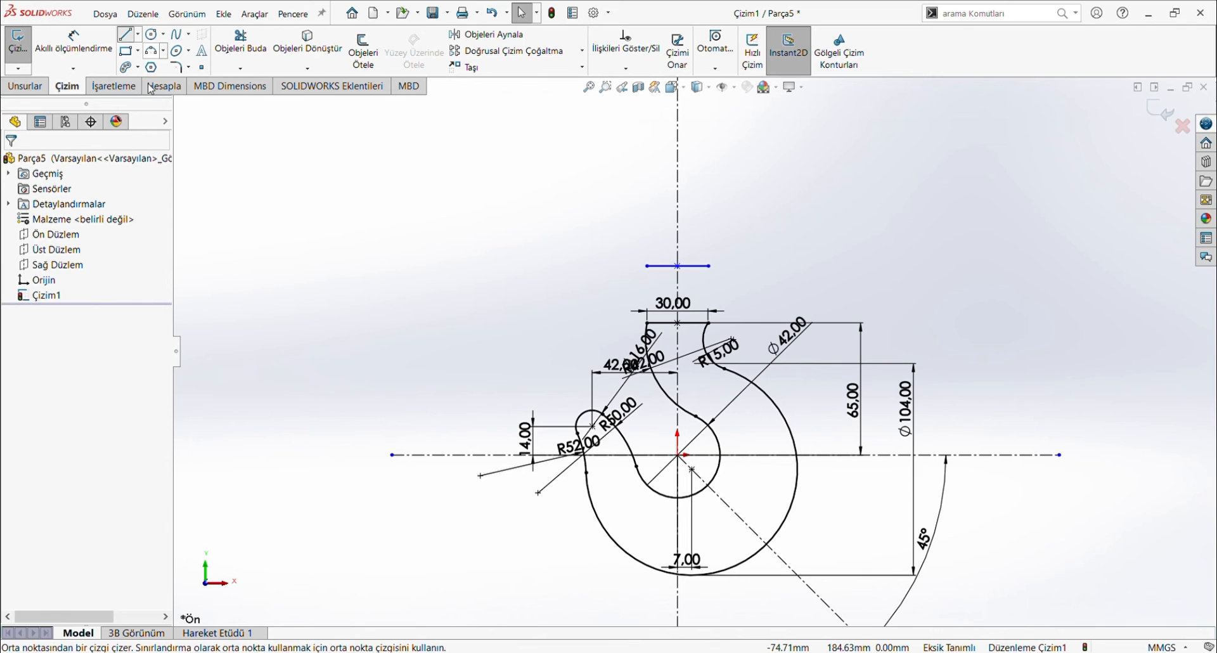
- Draw a second horizontal midpoint line about 30 mm long on the centreline, just above the first short line
key(Return)
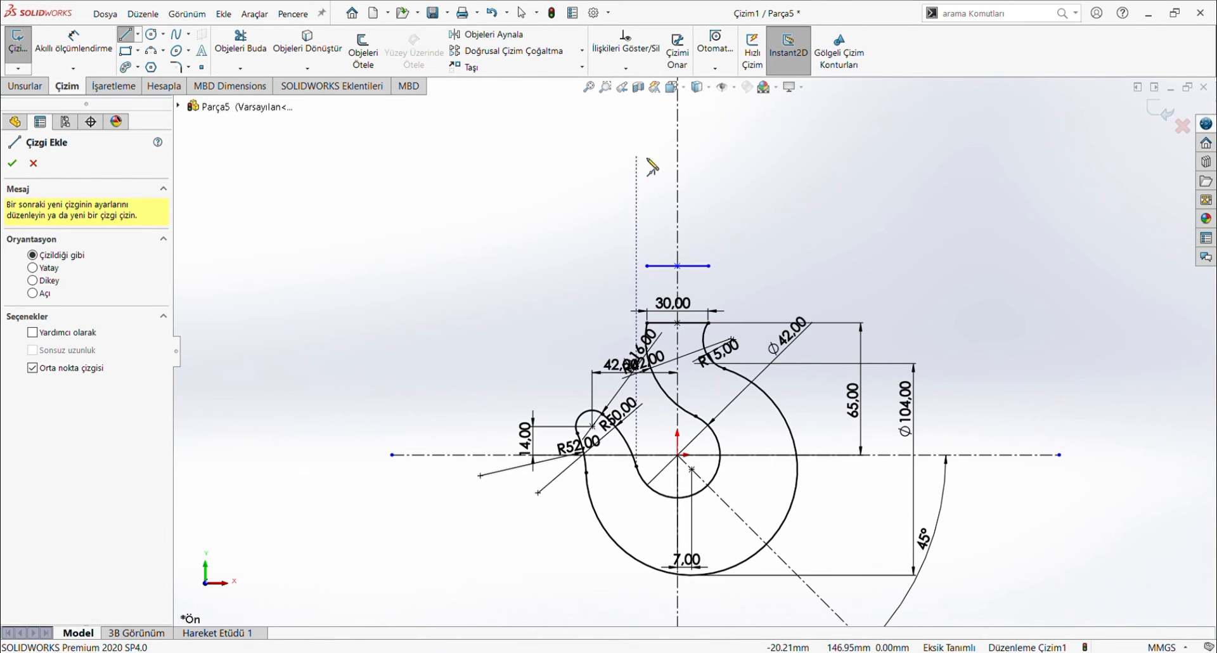
click(677, 240)
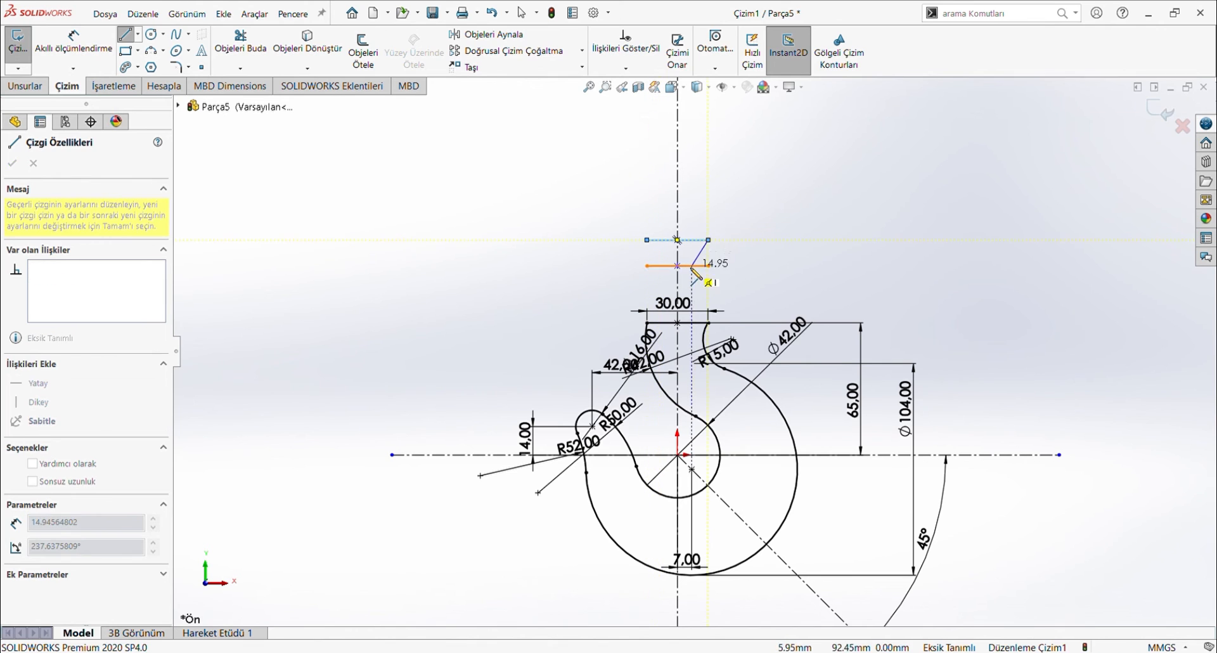
click(709, 266)
key(Escape)
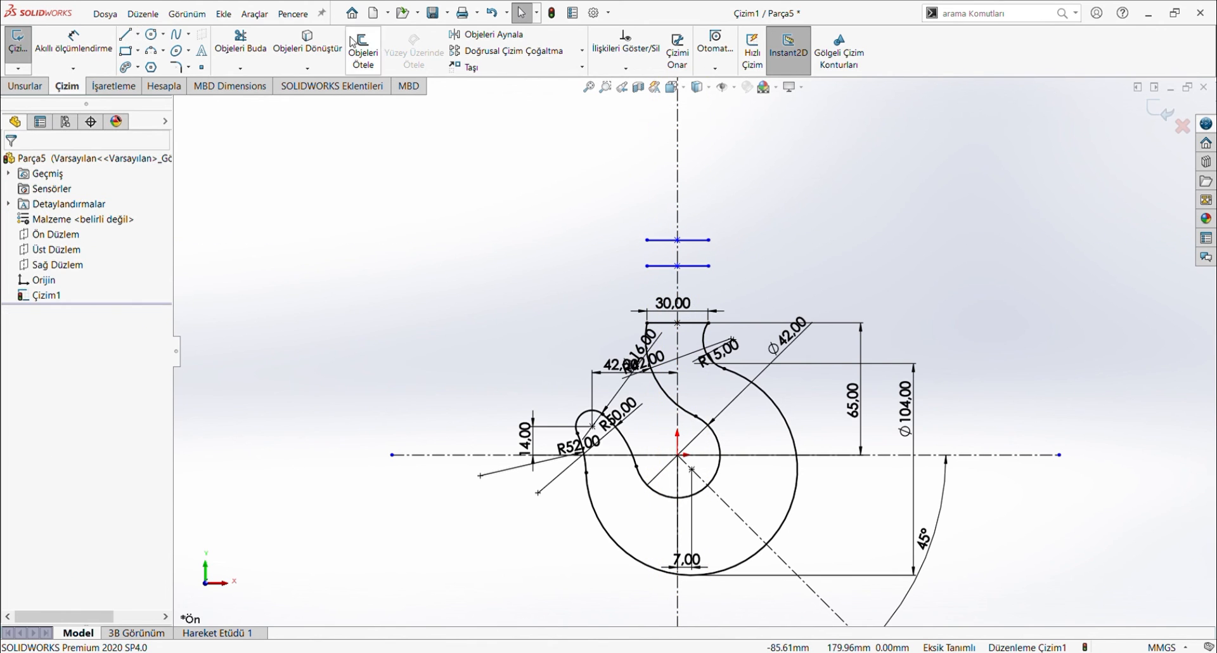
- Draw a third horizontal midpoint line about 30 mm long on the centreline, about 66 mm above the hook's top line
click(127, 35)
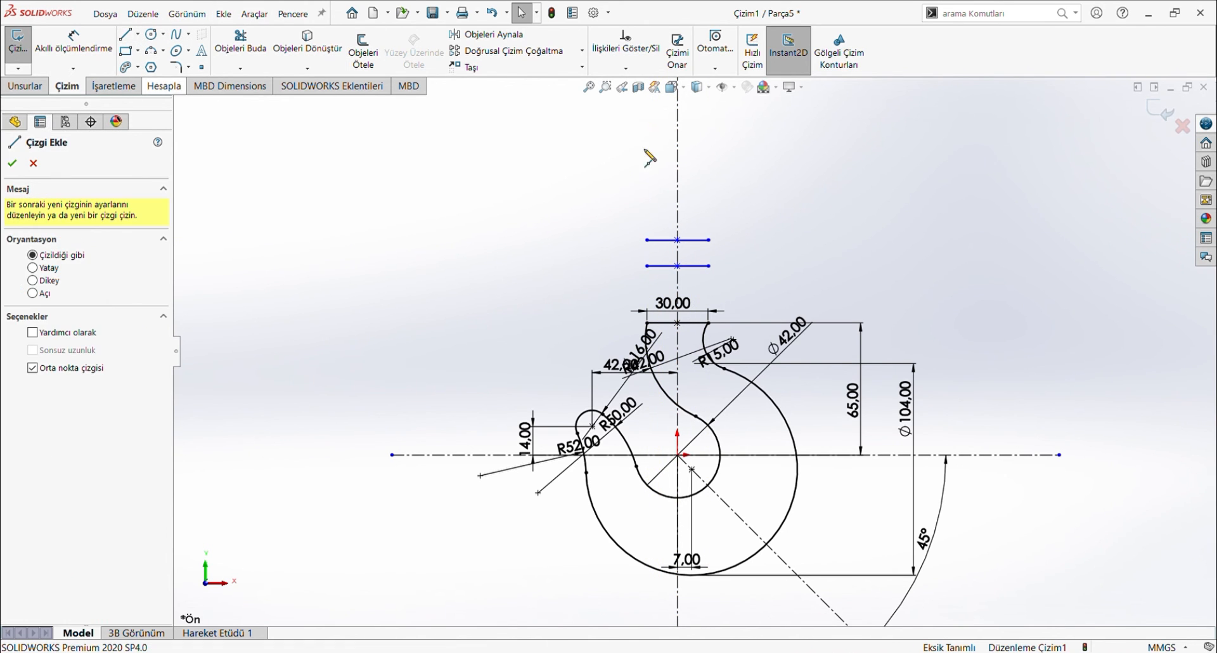
click(678, 188)
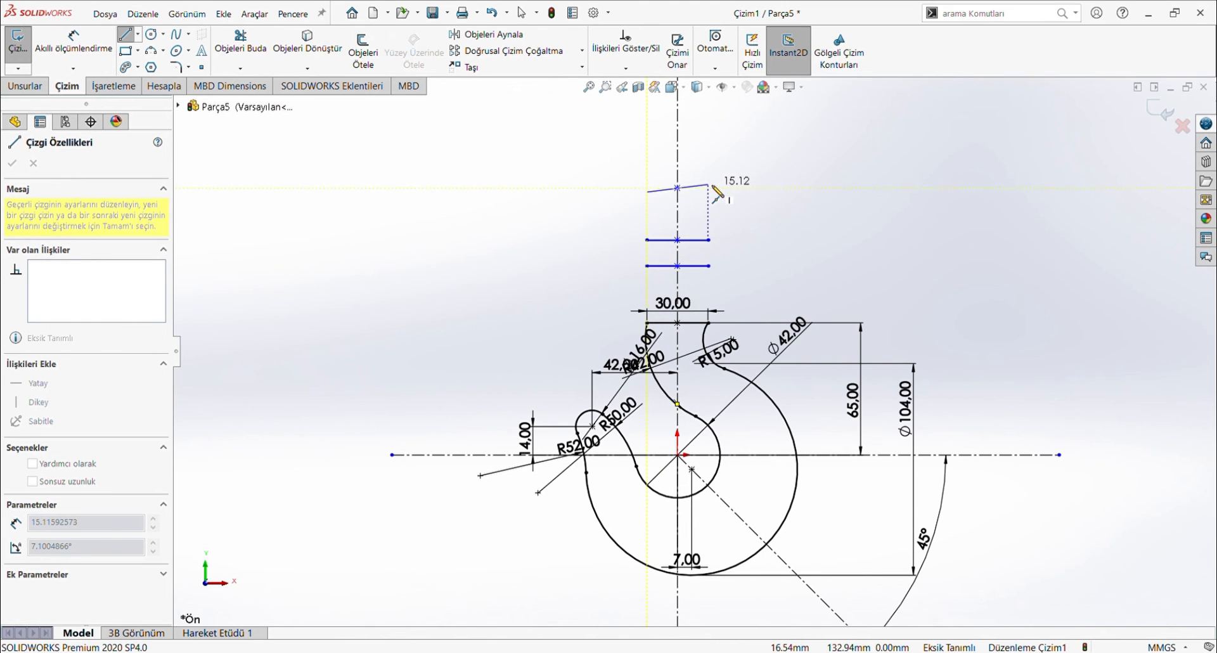
click(709, 189)
key(Escape)
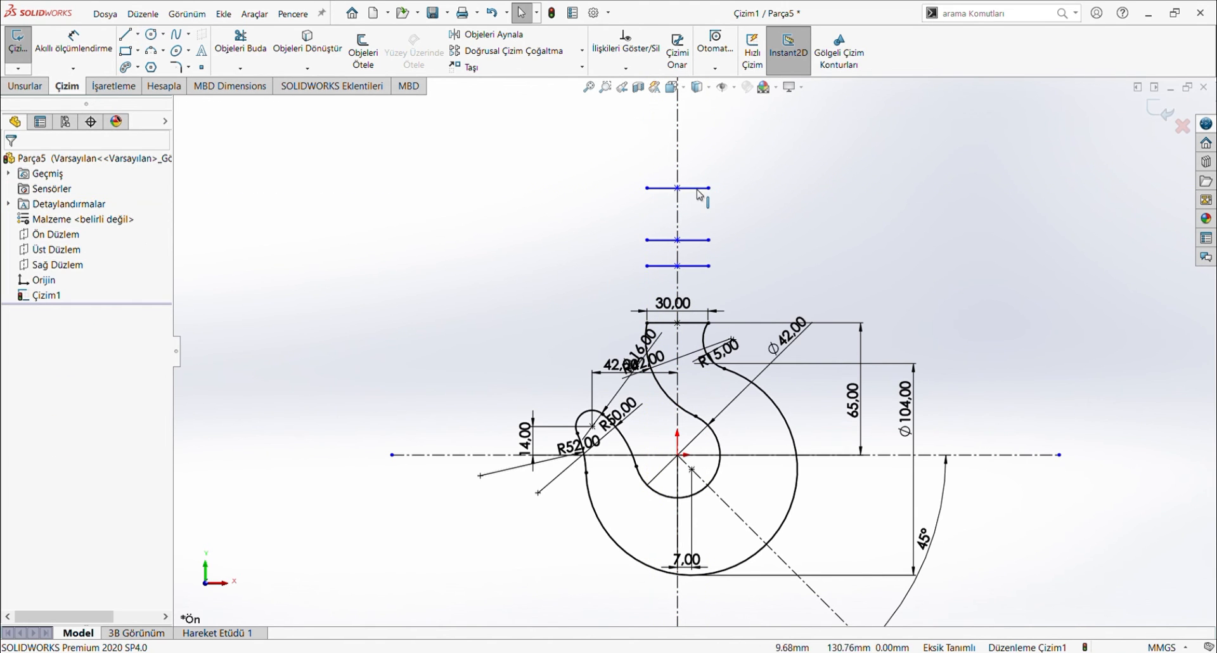
- Apply an equal-length relation to the three short horizontal lines above the hook
click(697, 189)
ctrl+click(694, 240)
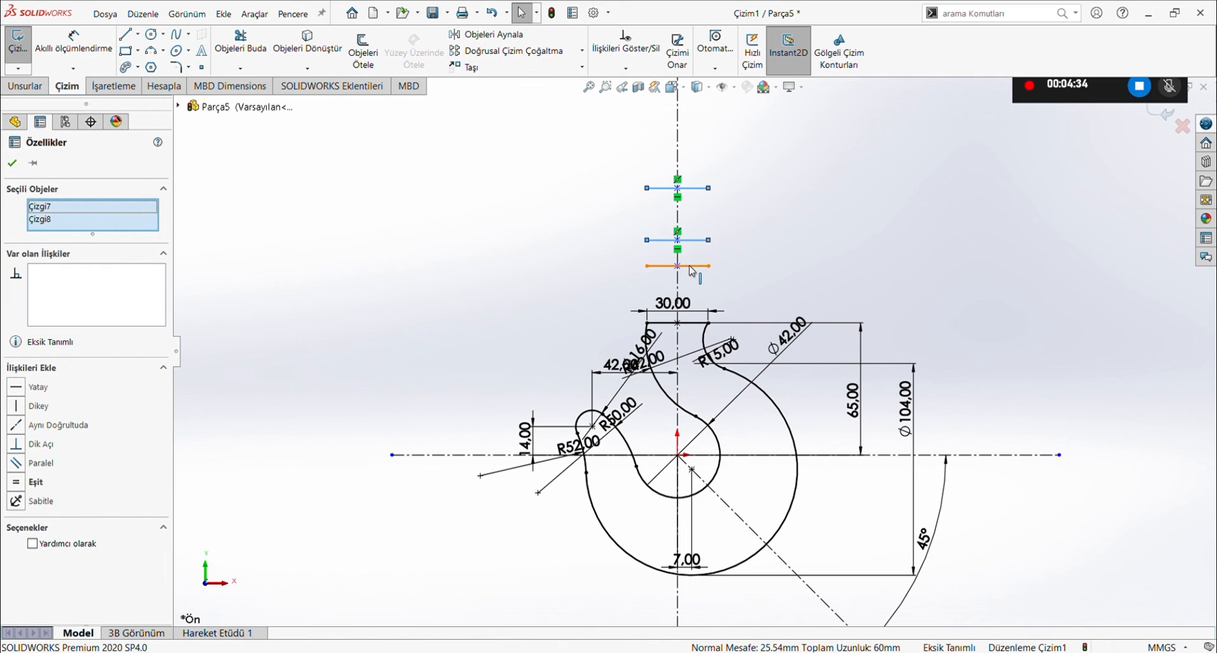
ctrl+click(691, 266)
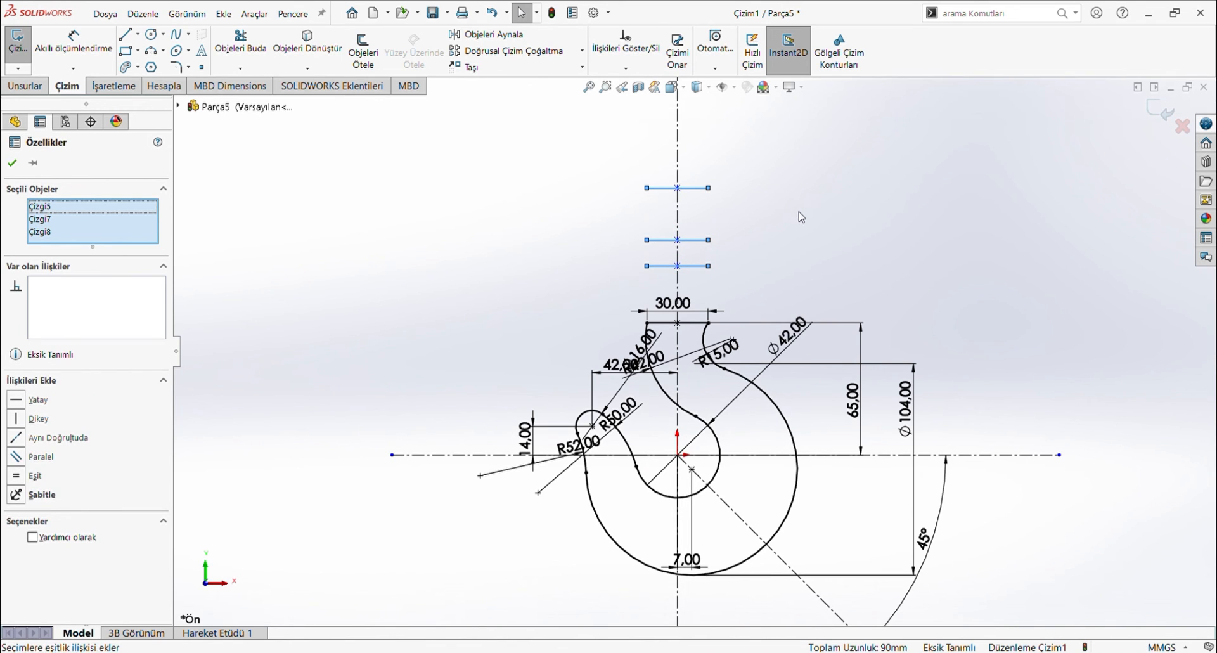
click(788, 157)
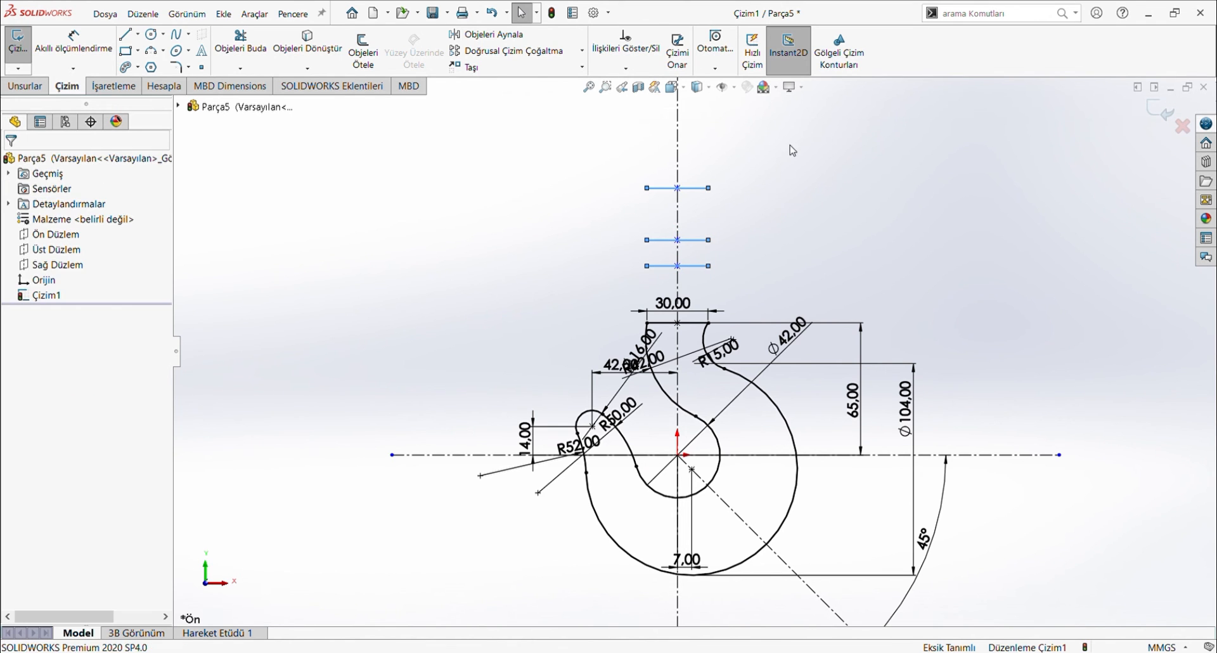
- Set the length of the uppermost short line to 24 mm
click(74, 39)
click(677, 190)
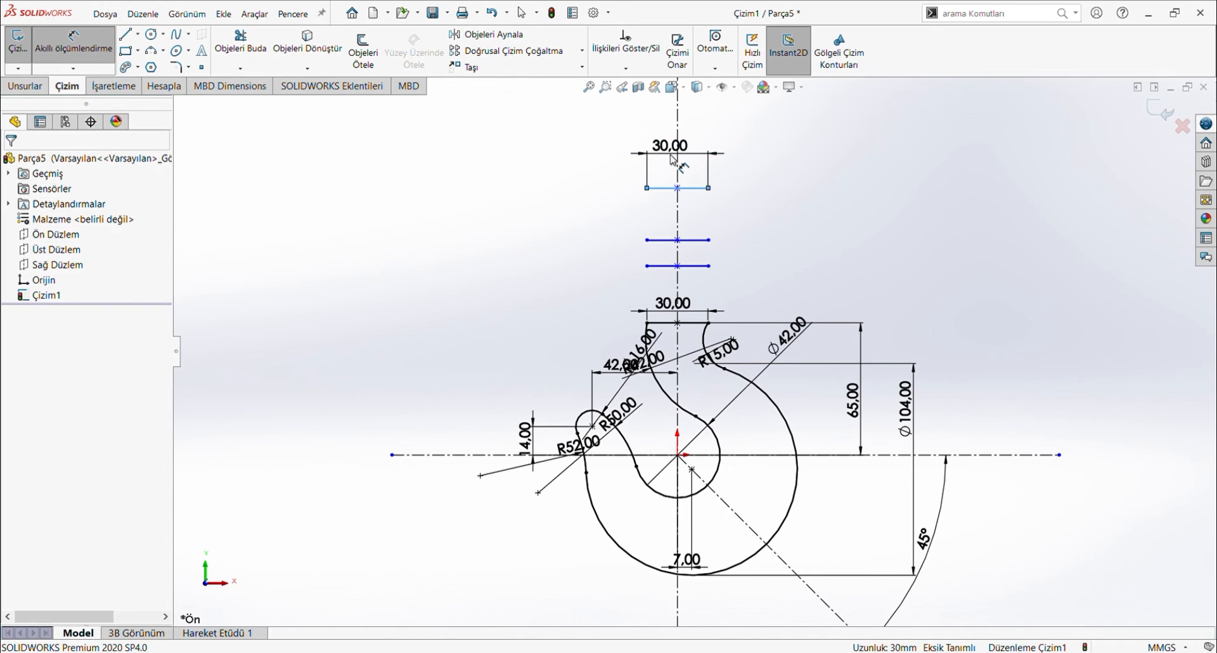
click(673, 155)
text(24)
key(Return)
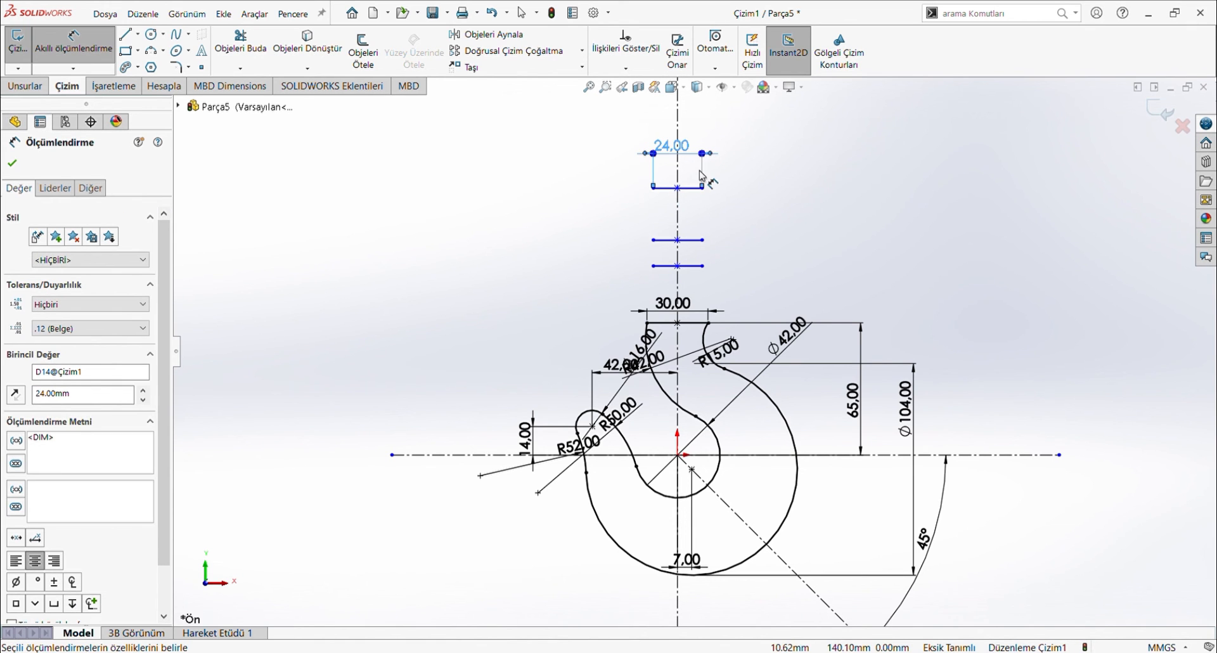
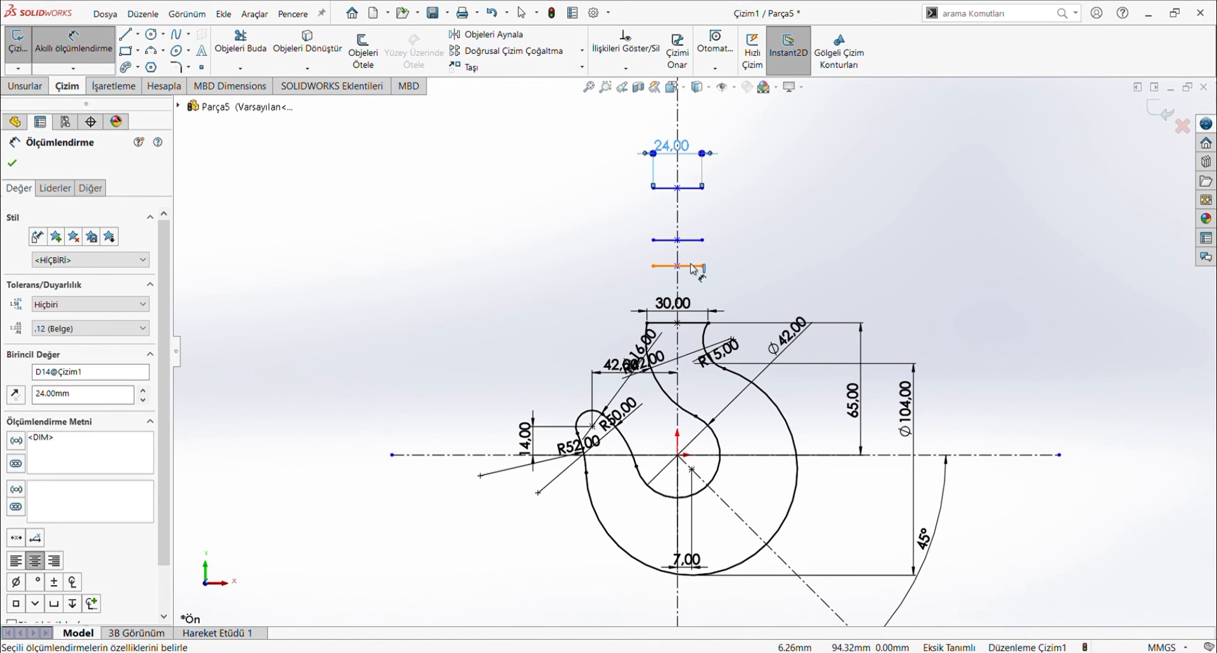
- Set the distance between the hook's 30 mm top line and the uppermost short line to 48 mm
click(694, 325)
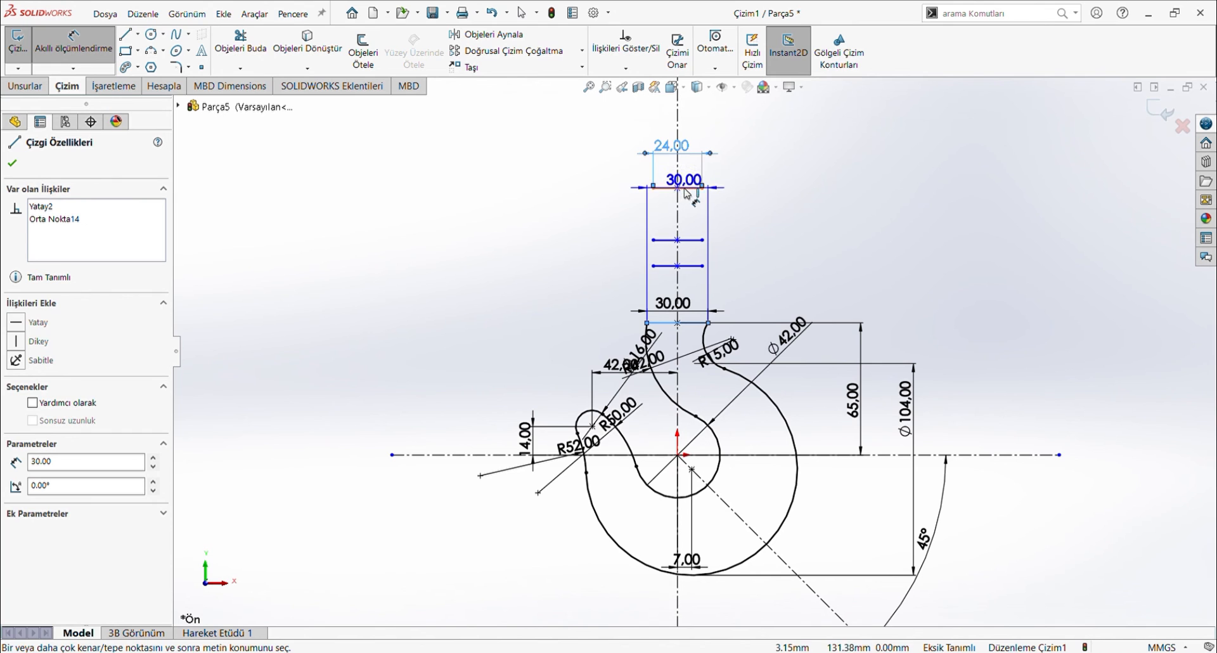
click(686, 190)
click(779, 247)
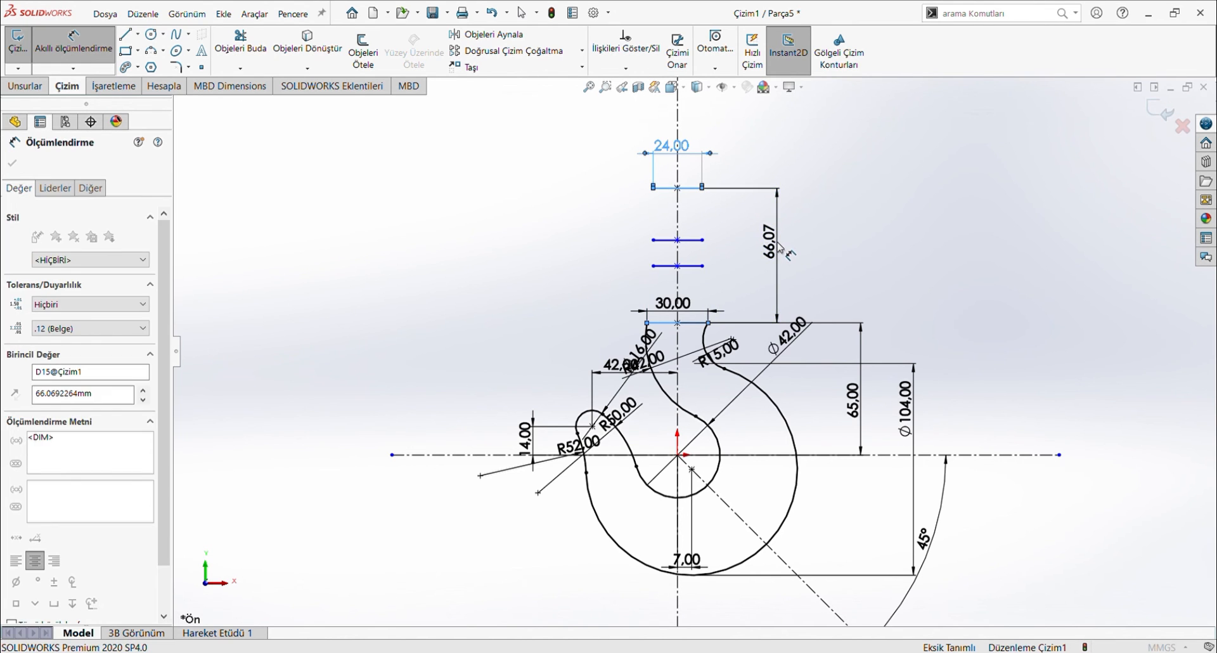
text(48)
key(Return)
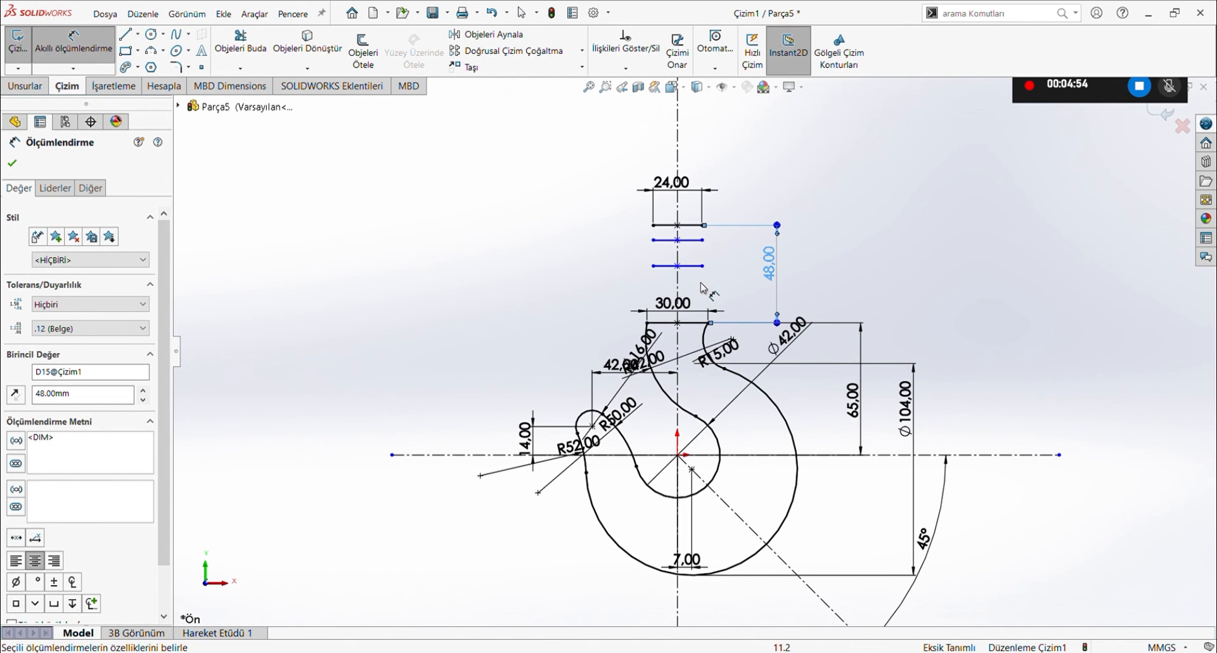
- Set the distance from the uppermost short line down to the second short line to 22 mm
click(693, 241)
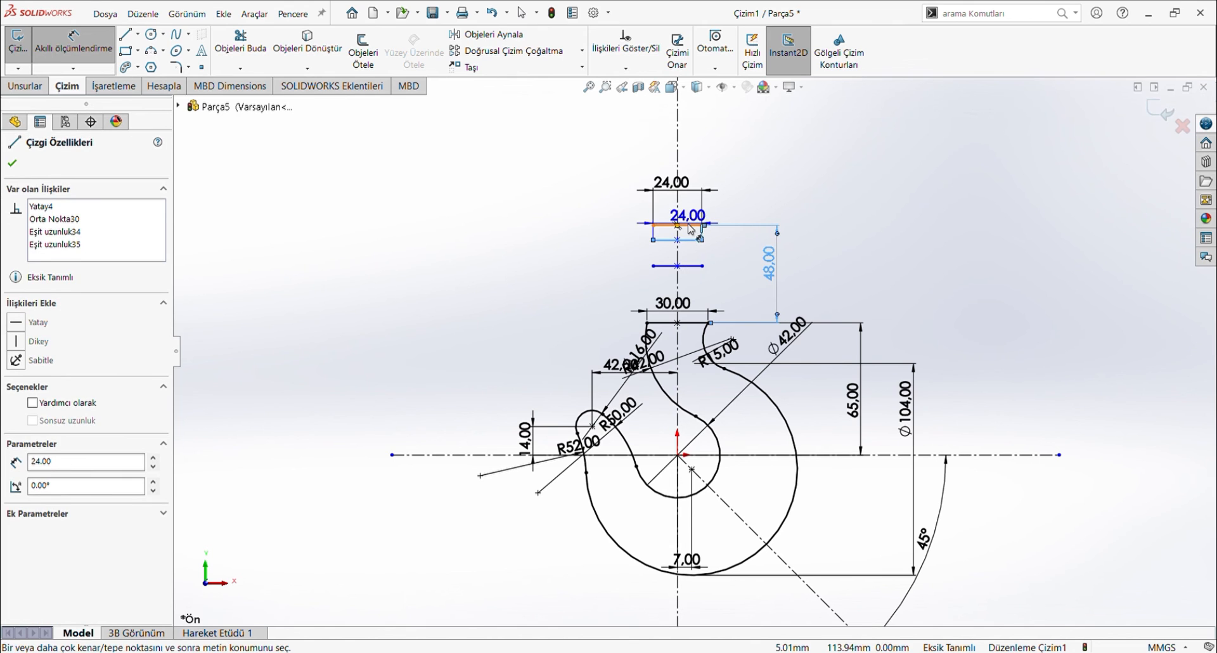
click(758, 253)
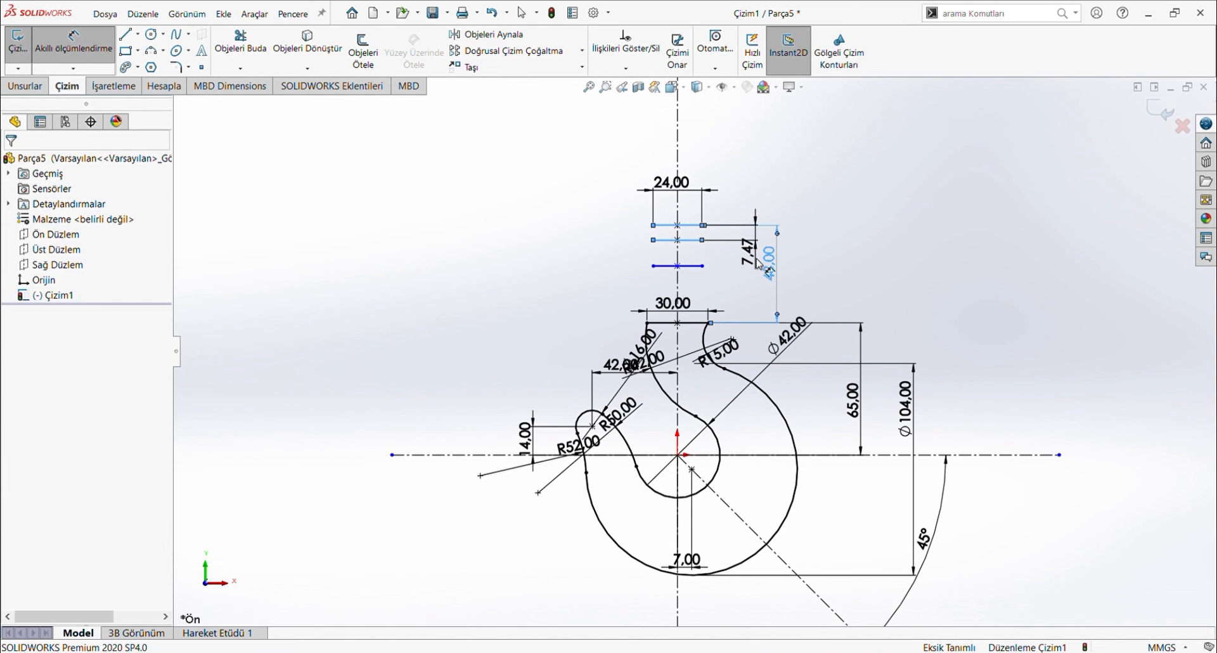
text(22)
key(Return)
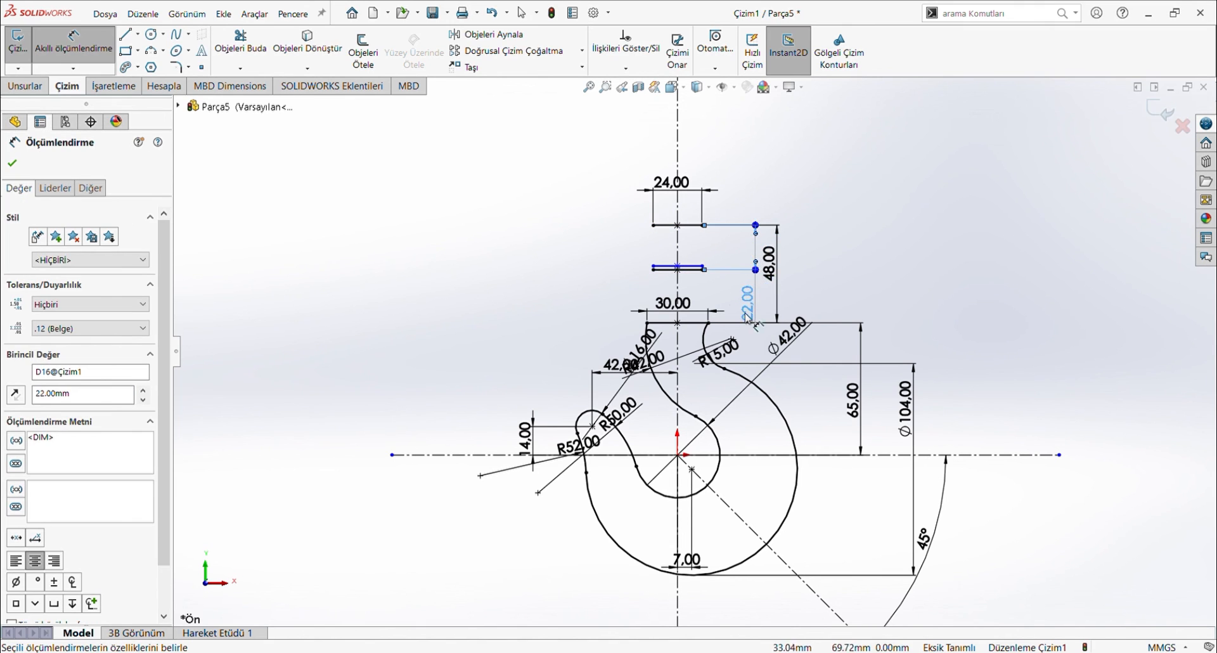
- Set the distance between the lowest short horizontal line and the hook's 30 mm top line to 22 mm
click(686, 267)
click(662, 323)
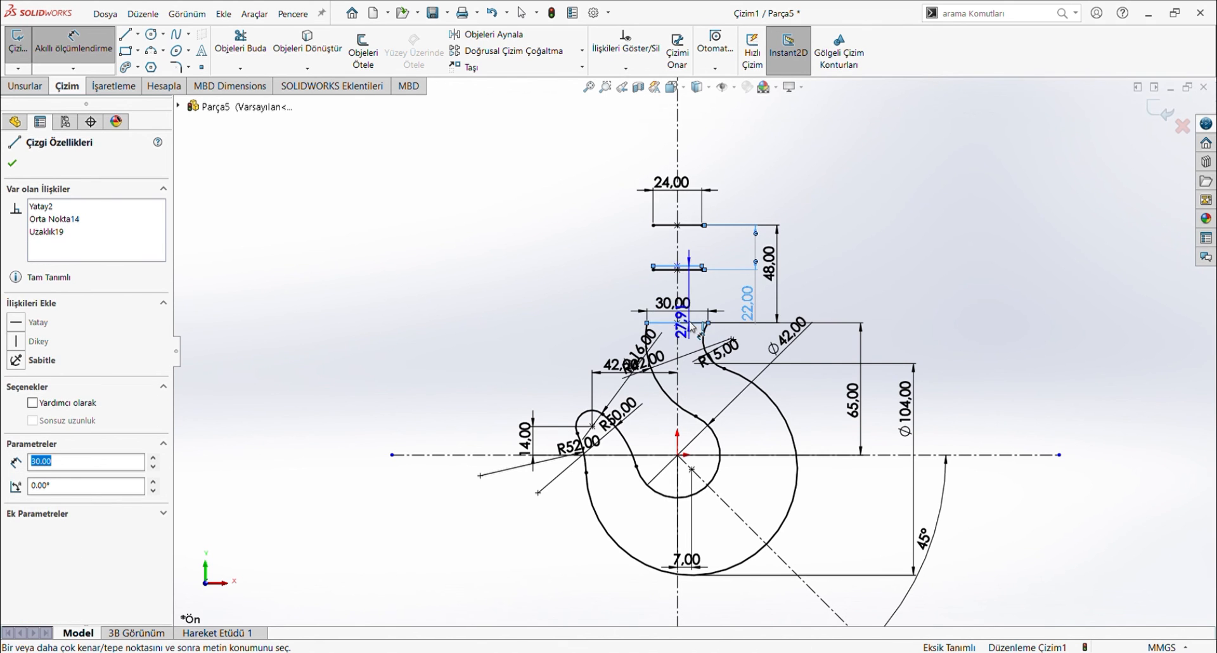
click(584, 302)
text(22)
key(Return)
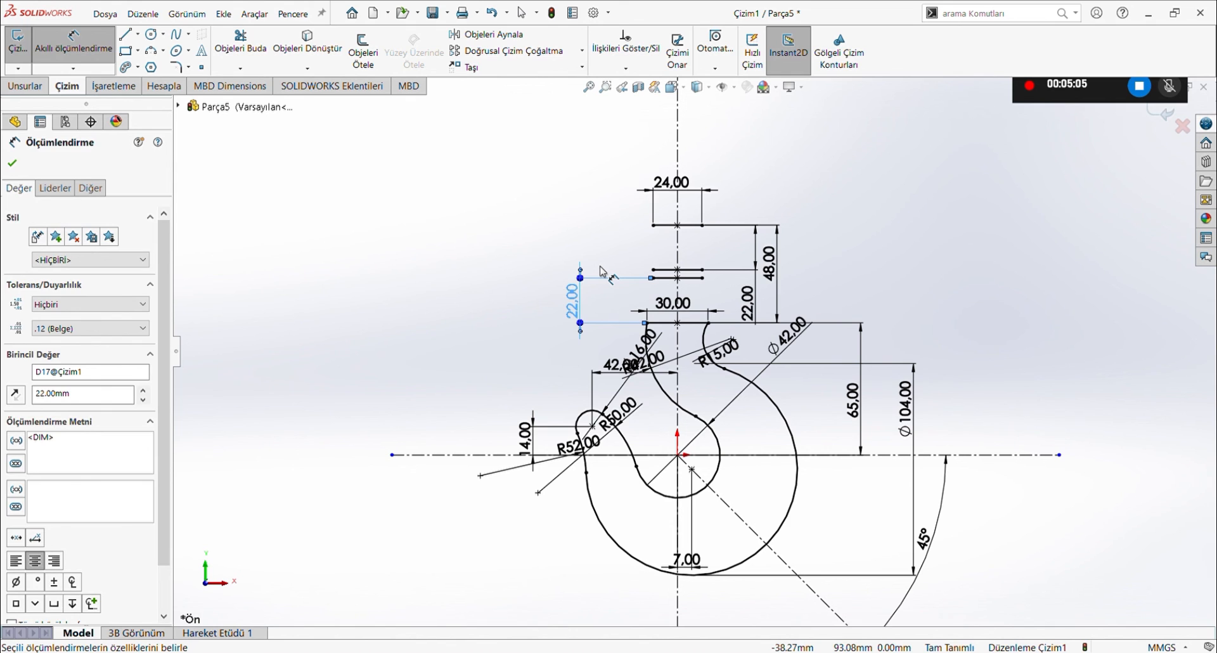
key(Escape)
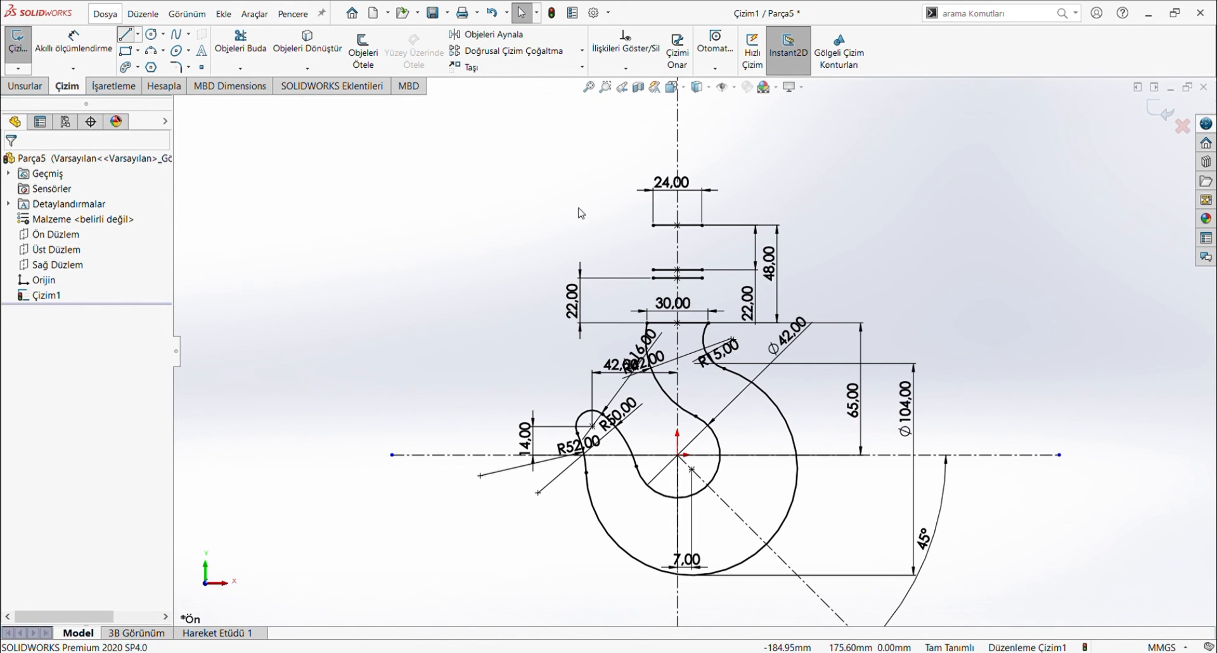
- Draw vertical lines from both ends of the lowest short line down to the hook's 30 mm top line
click(654, 278)
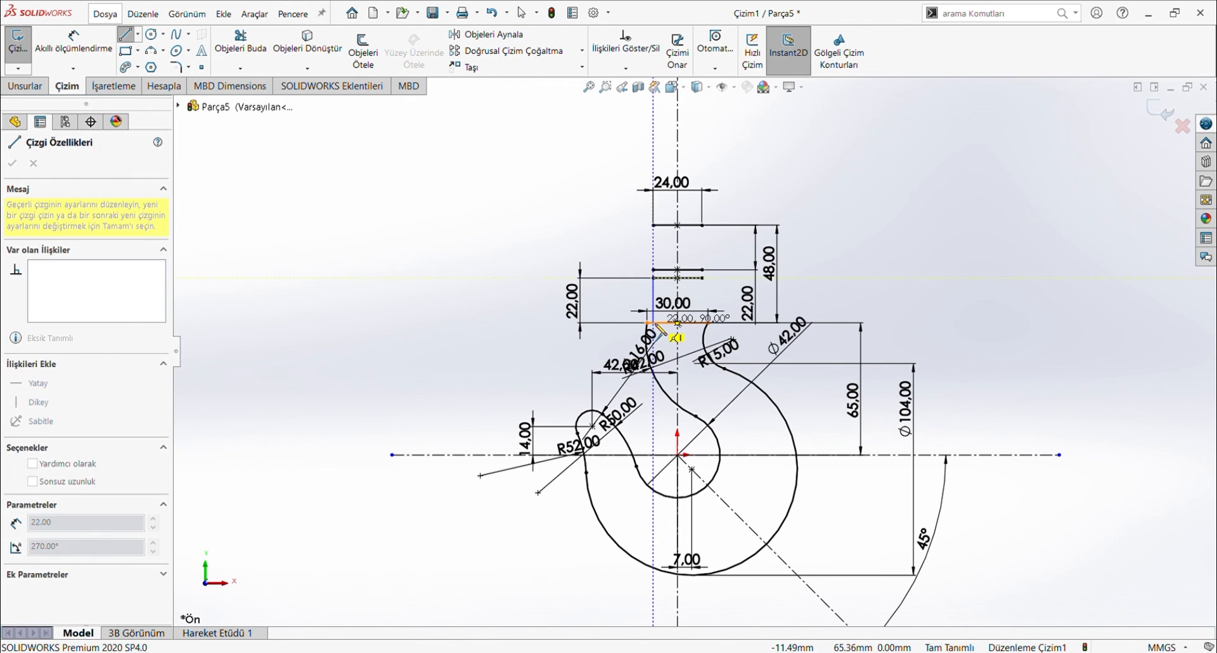
click(654, 322)
key(Escape)
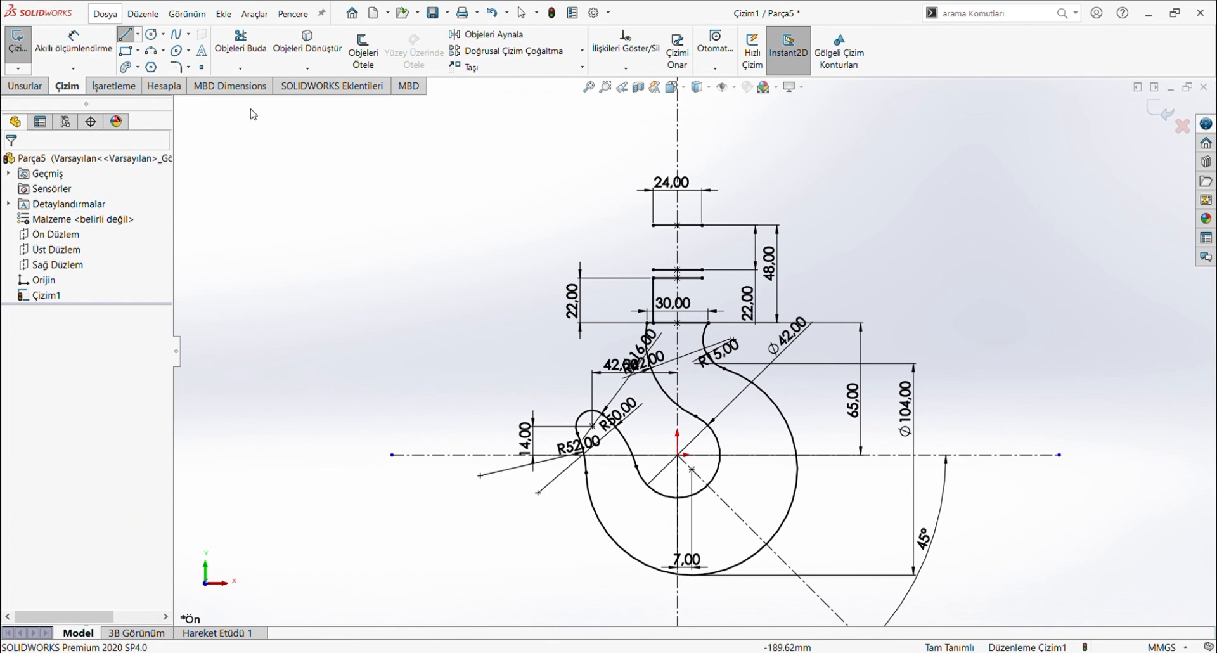
click(125, 34)
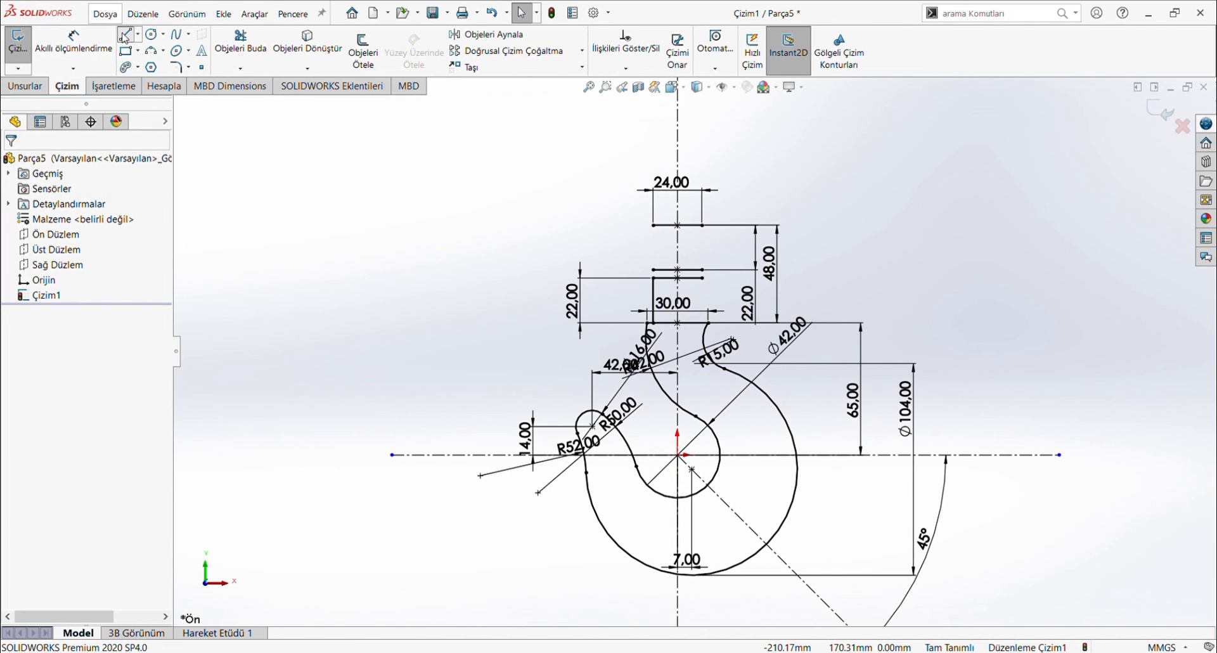
click(701, 278)
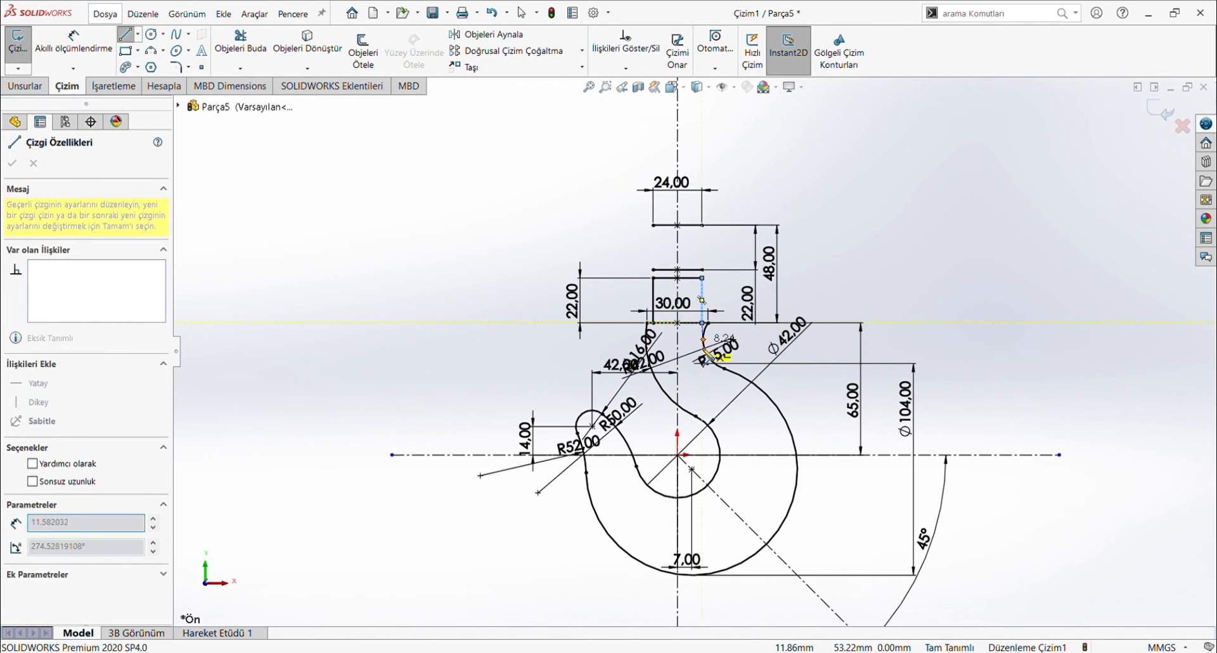
click(703, 323)
key(Escape)
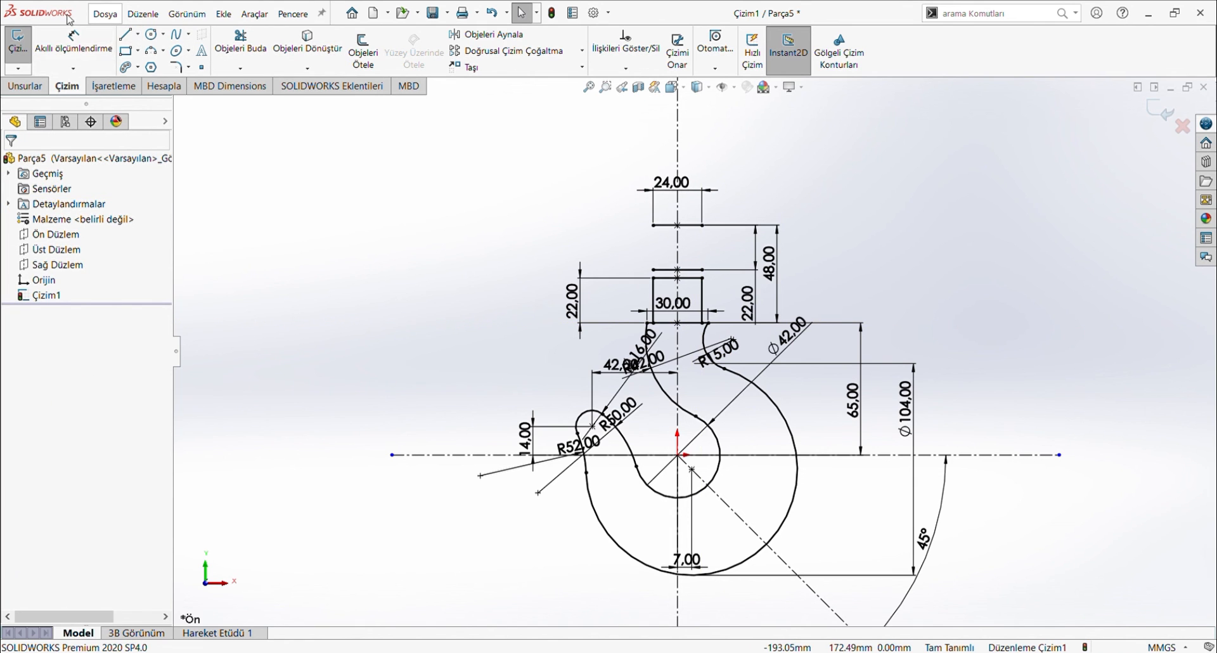
- Connect the matching ends of the uppermost and second short lines with two vertical lines to close the upper shank block
click(126, 34)
click(653, 225)
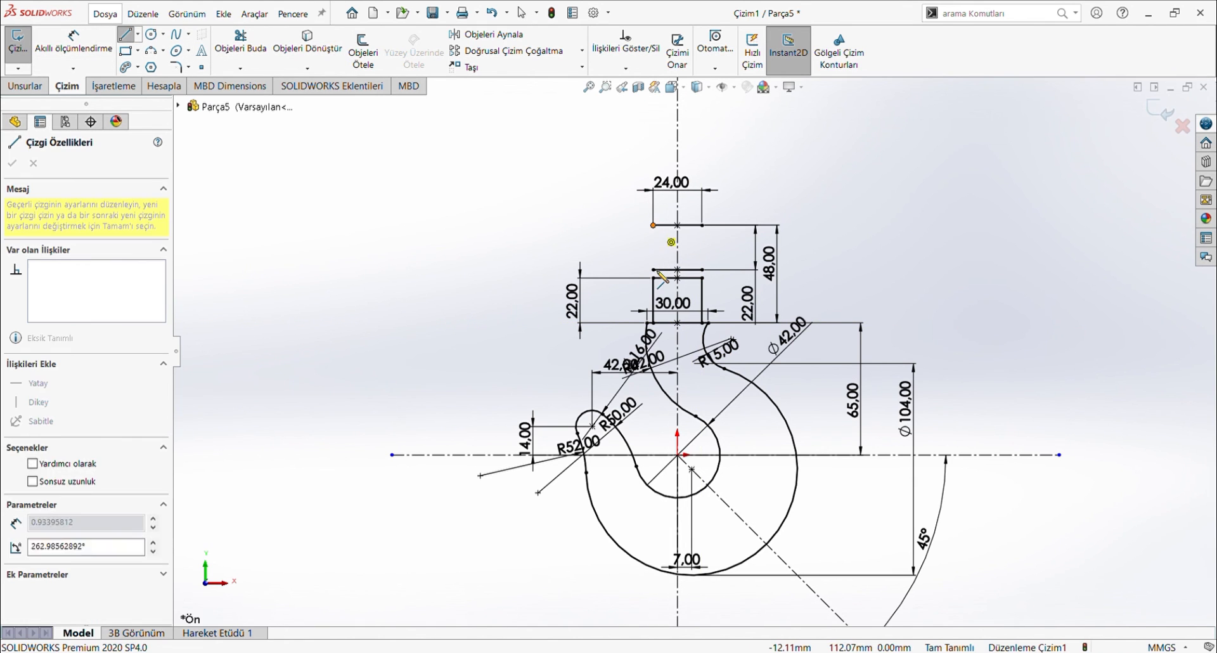
double_click(653, 269)
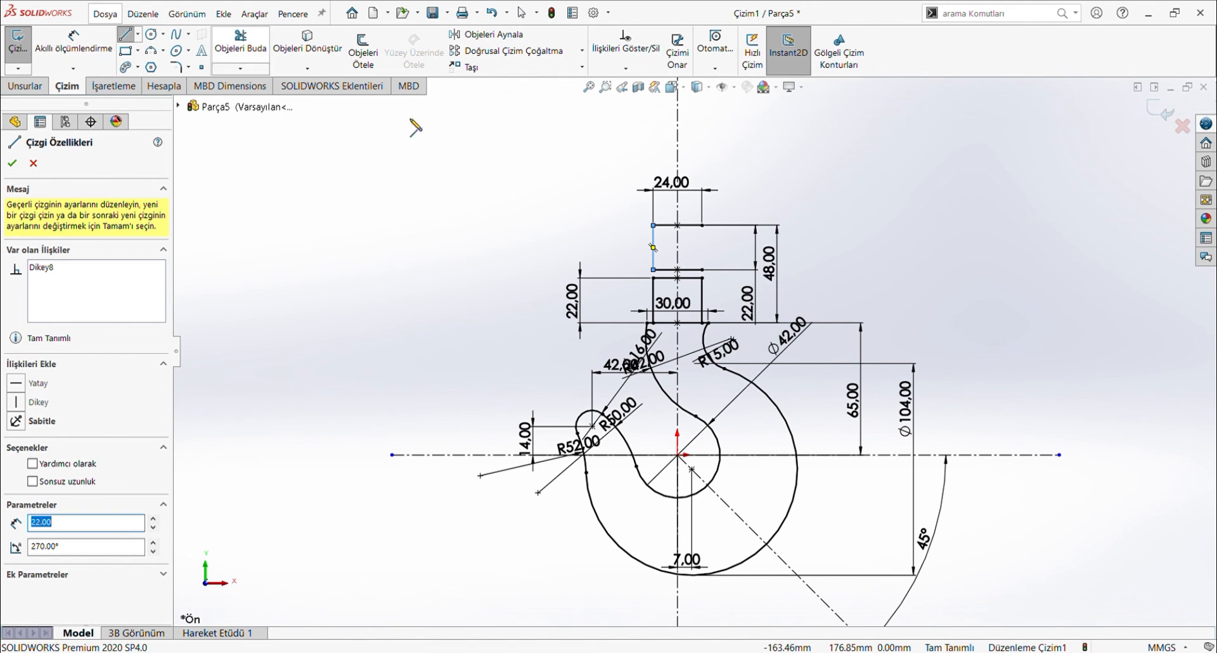
click(701, 225)
double_click(701, 269)
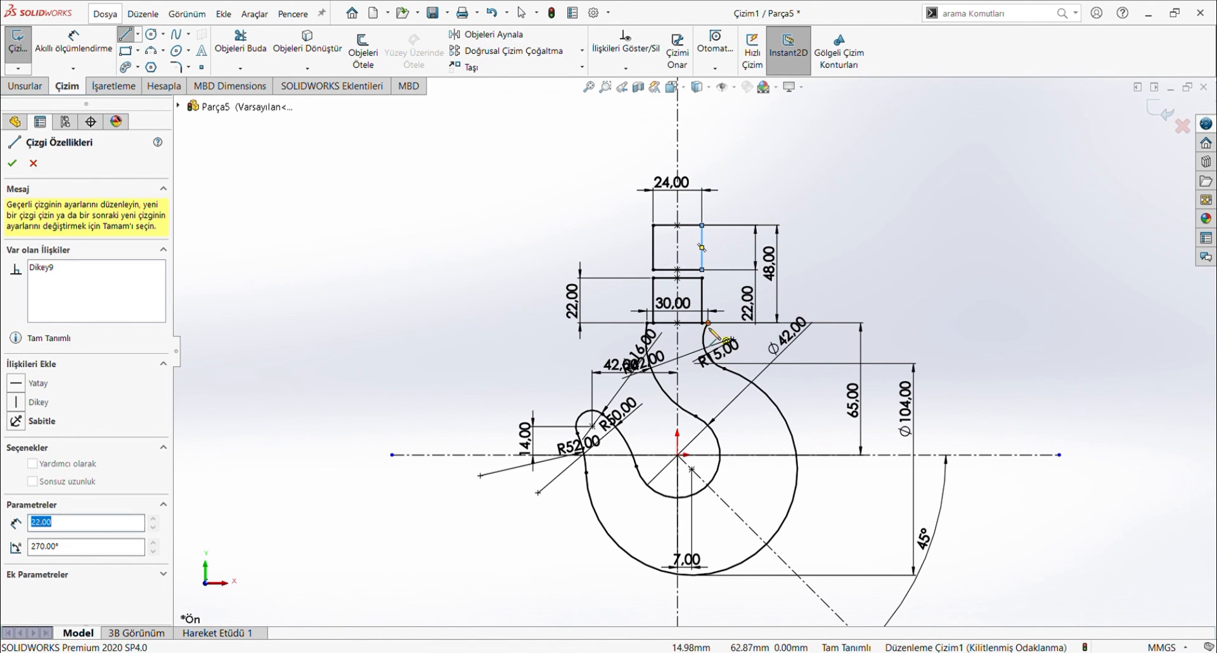
key(Escape)
- Draw two 4 mm vertical lines about 20 mm apart across the gap between the two shank blocks, slightly inside their edges
scroll(694, 304, down, 6)
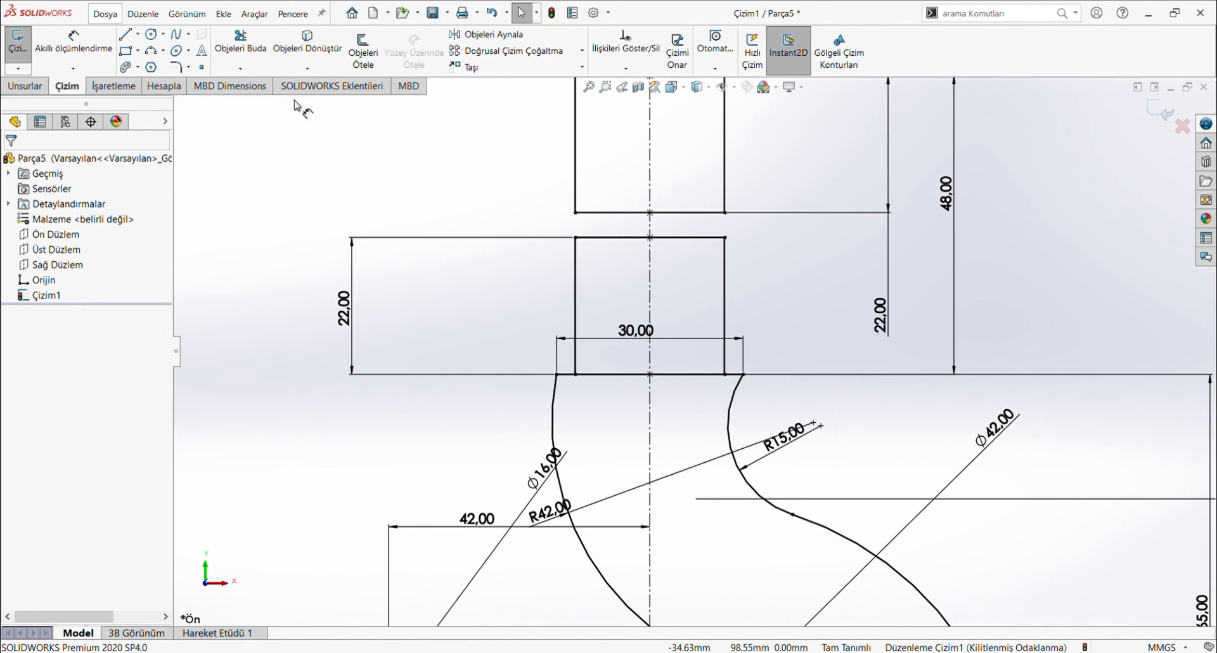
key(l)
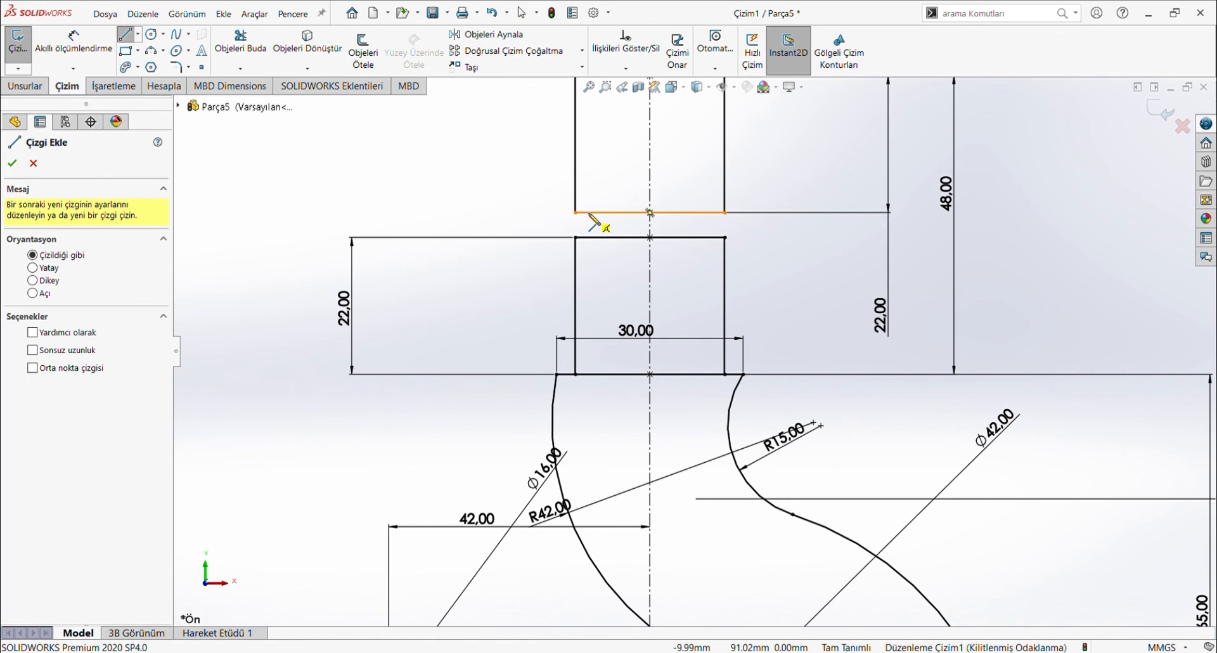
click(586, 213)
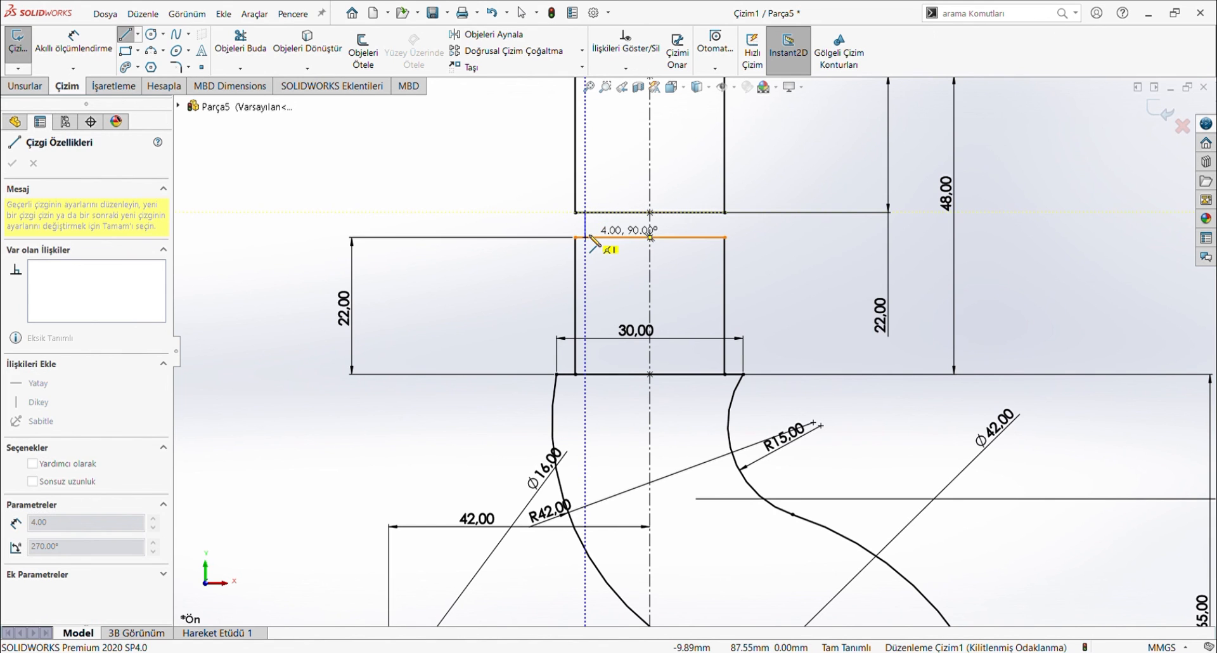
click(586, 238)
key(Escape)
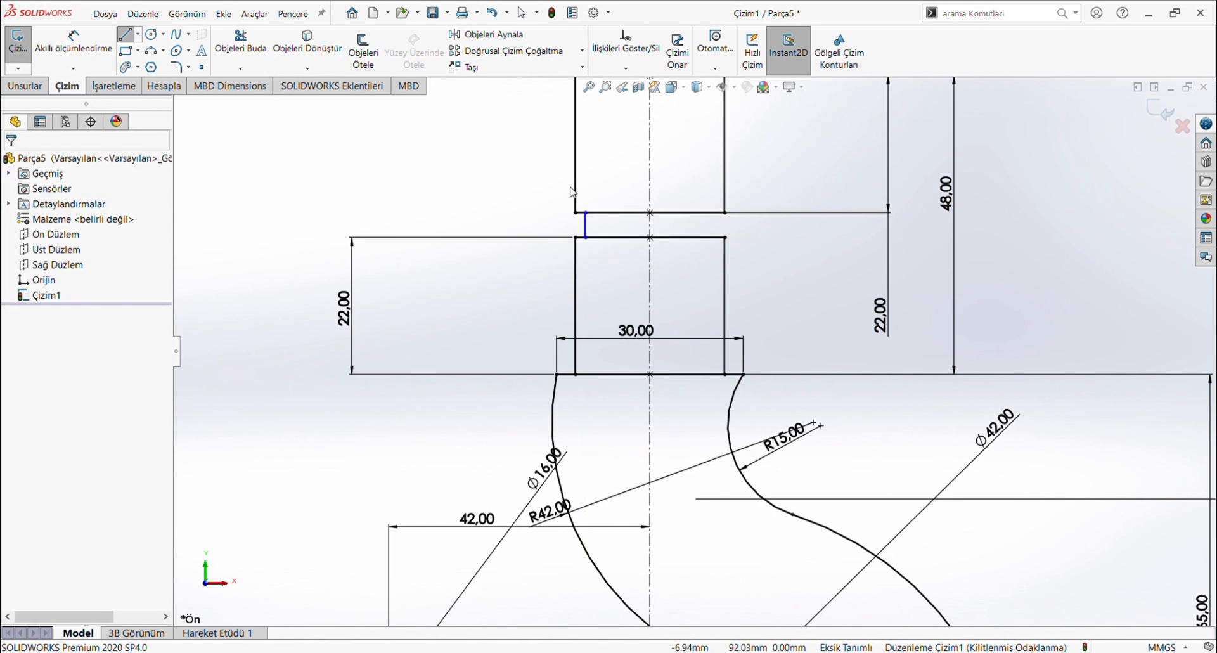
key(l)
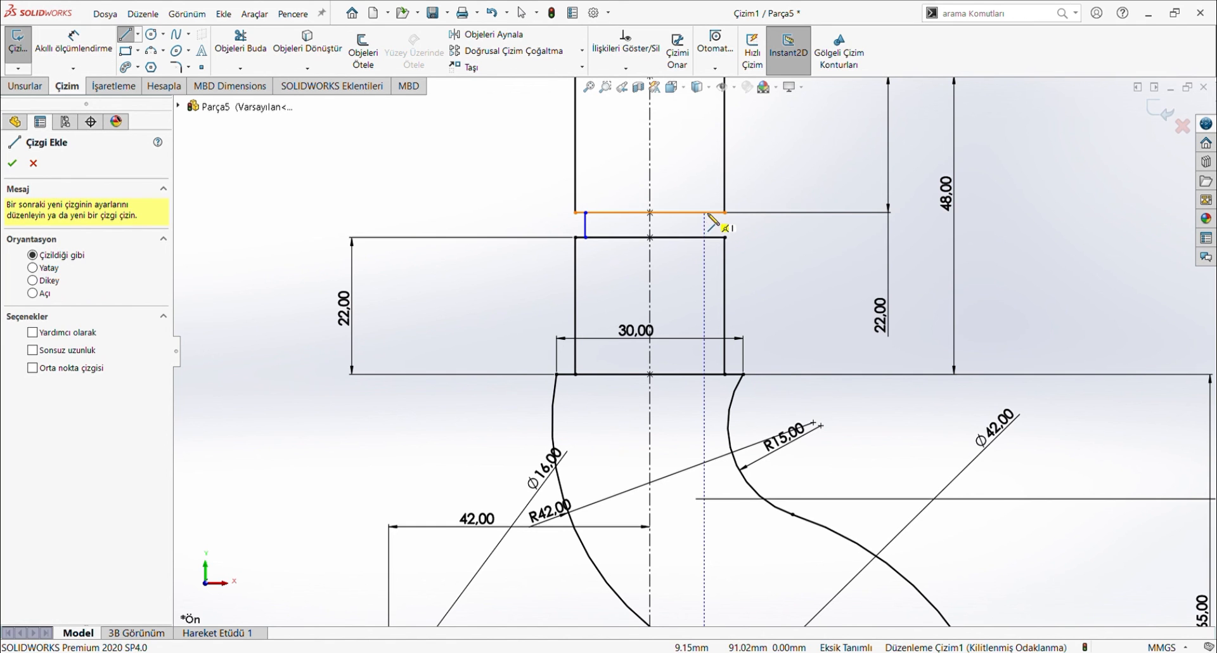
click(712, 212)
click(712, 238)
key(Escape)
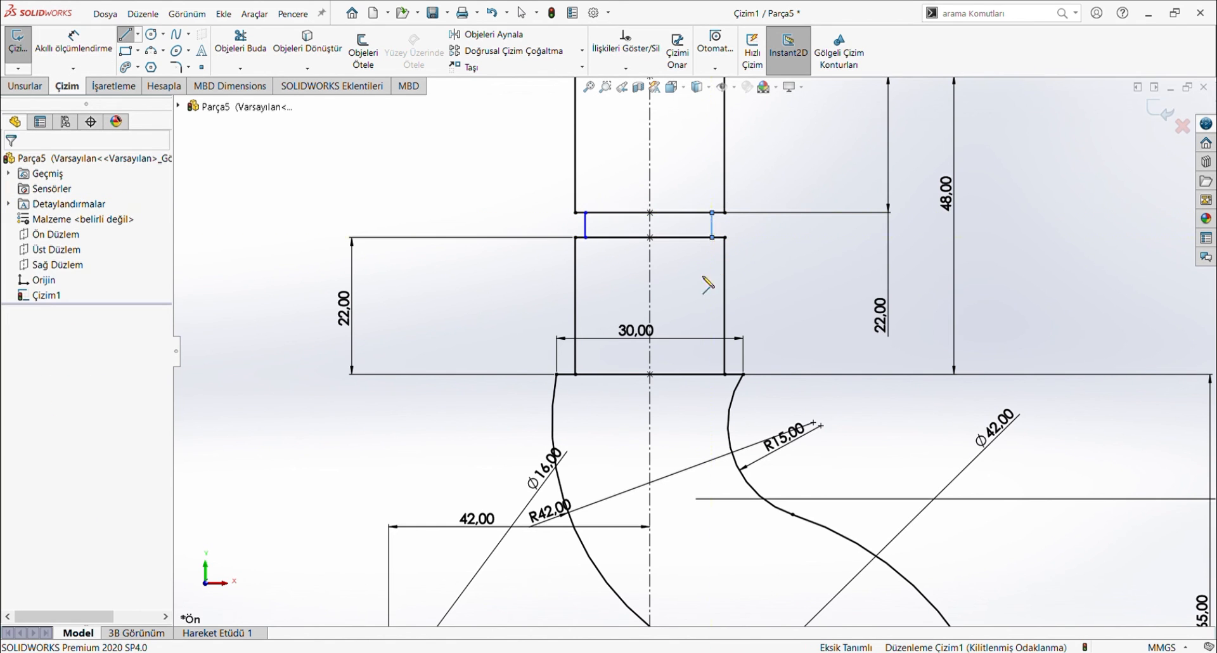
- Set the distance between the two short vertical neck lines to 20 mm
click(51, 59)
click(585, 226)
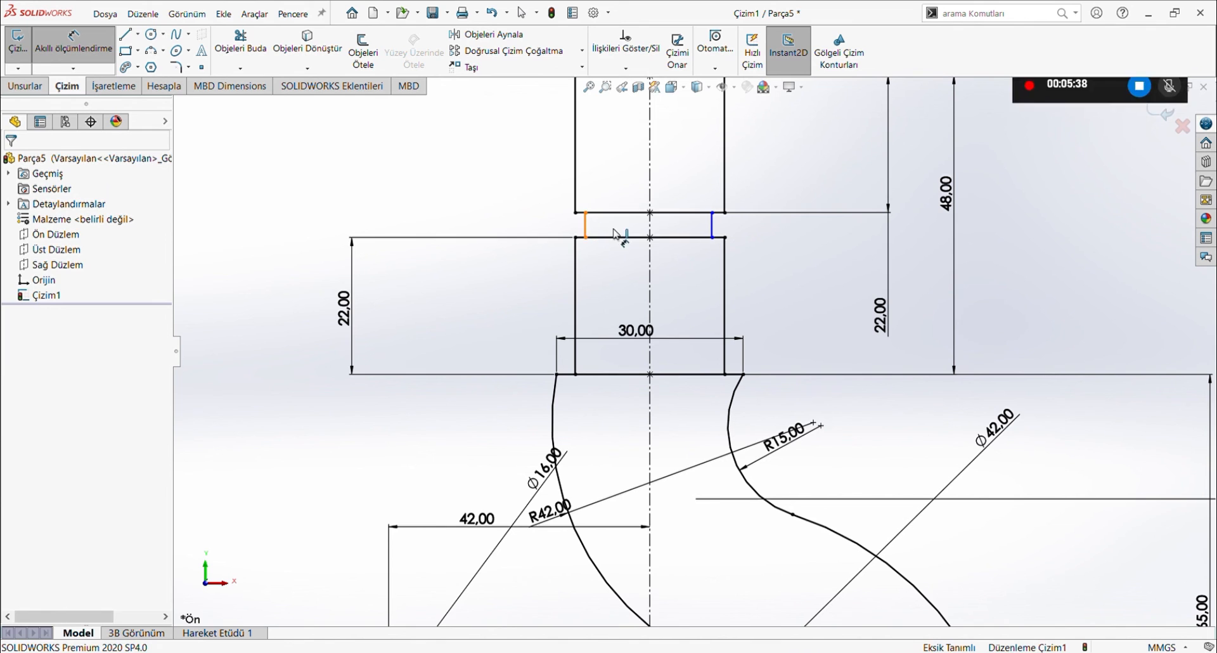
click(713, 229)
click(645, 173)
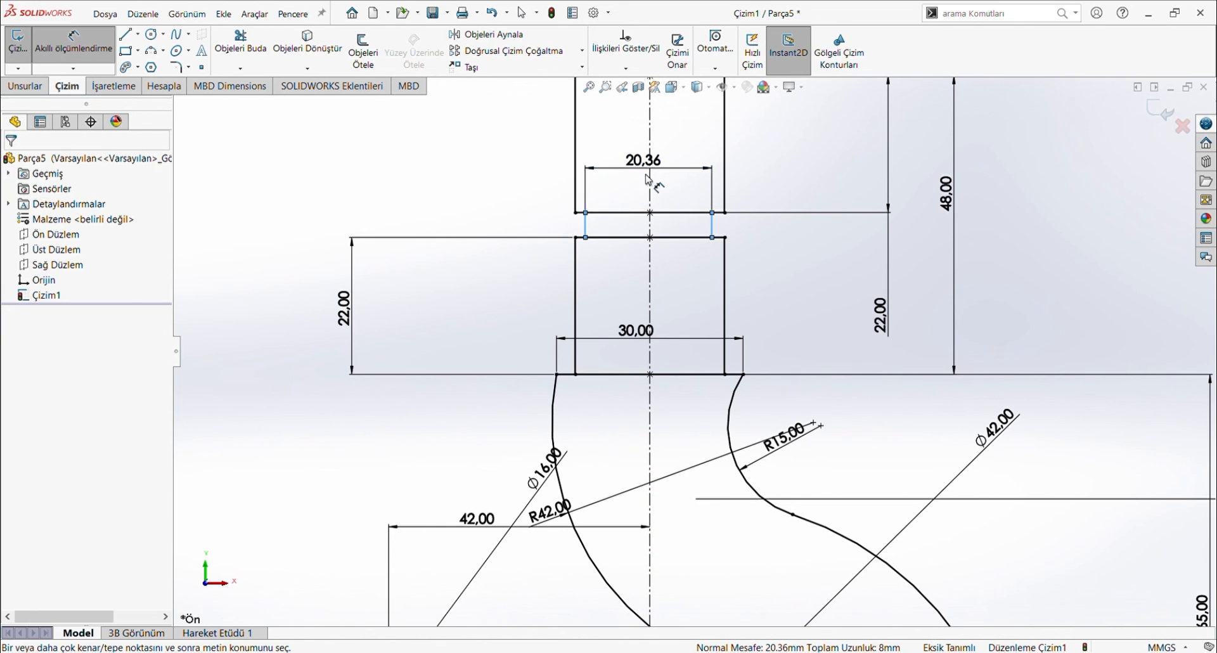
text(20)
key(Return)
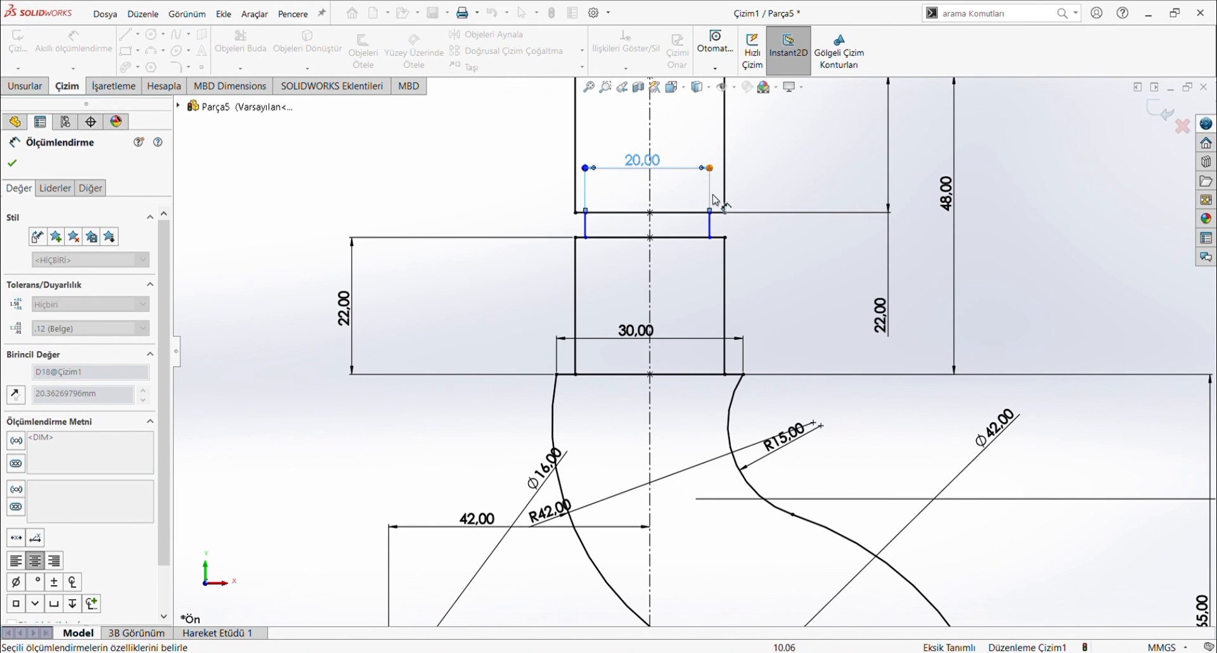
- Set the distance from the right neck line to the vertical centerline to 10 mm
click(712, 232)
click(711, 229)
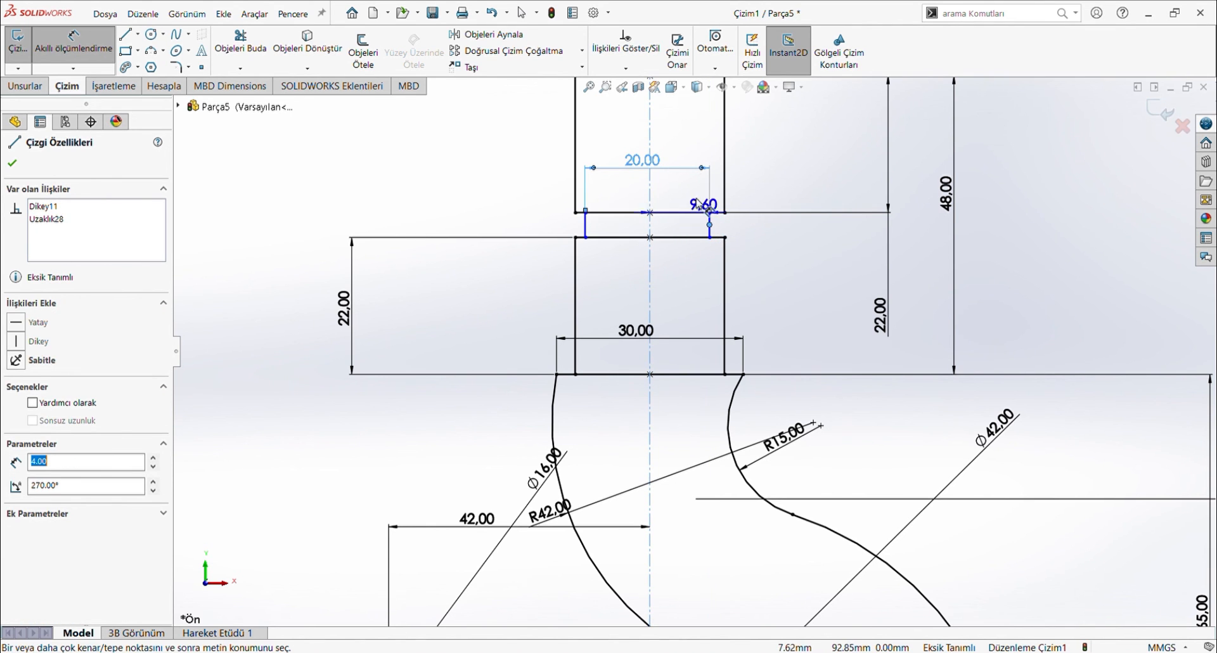
click(691, 194)
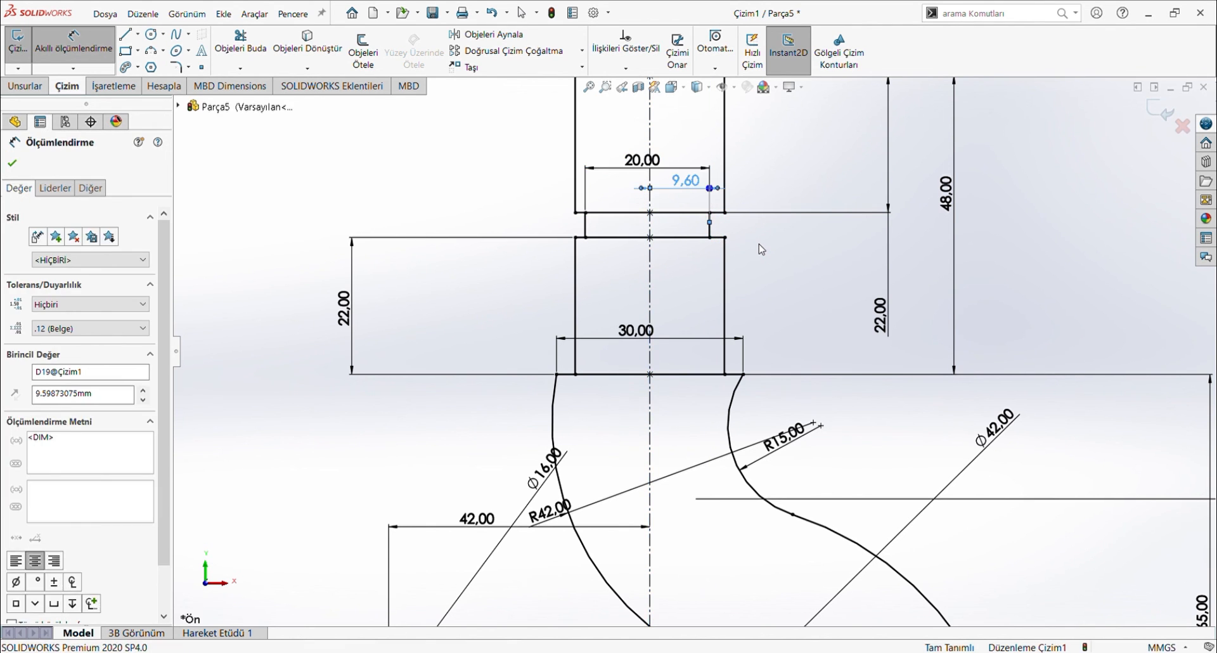
text(10)
key(Return)
key(Escape)
- Hide the sketch dimensions so only the hook geometry and construction lines are displayed
scroll(806, 455, down, 4)
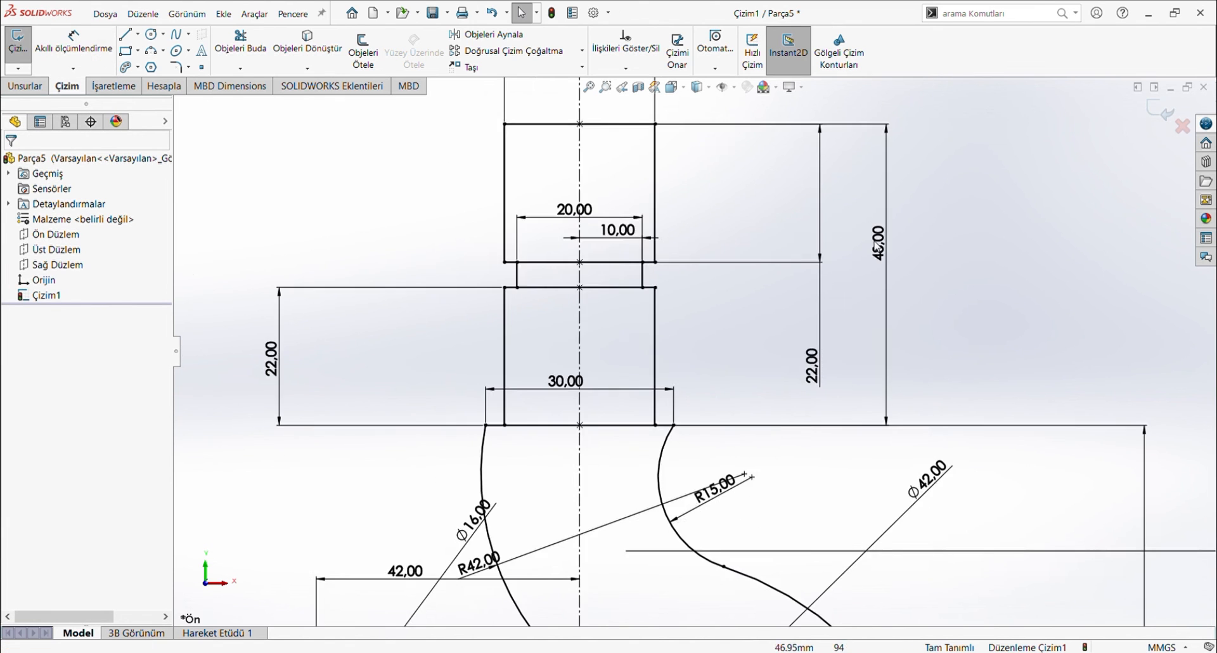
scroll(806, 455, down, 3)
scroll(773, 462, up, 2)
scroll(742, 468, down, 3)
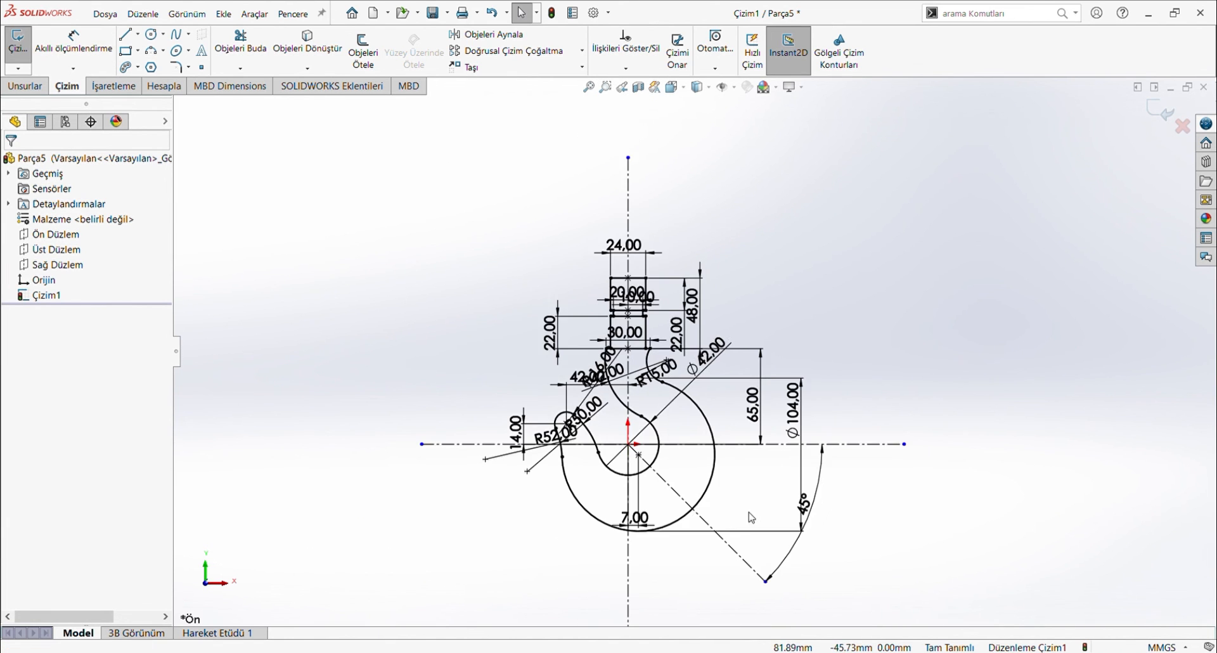
click(735, 87)
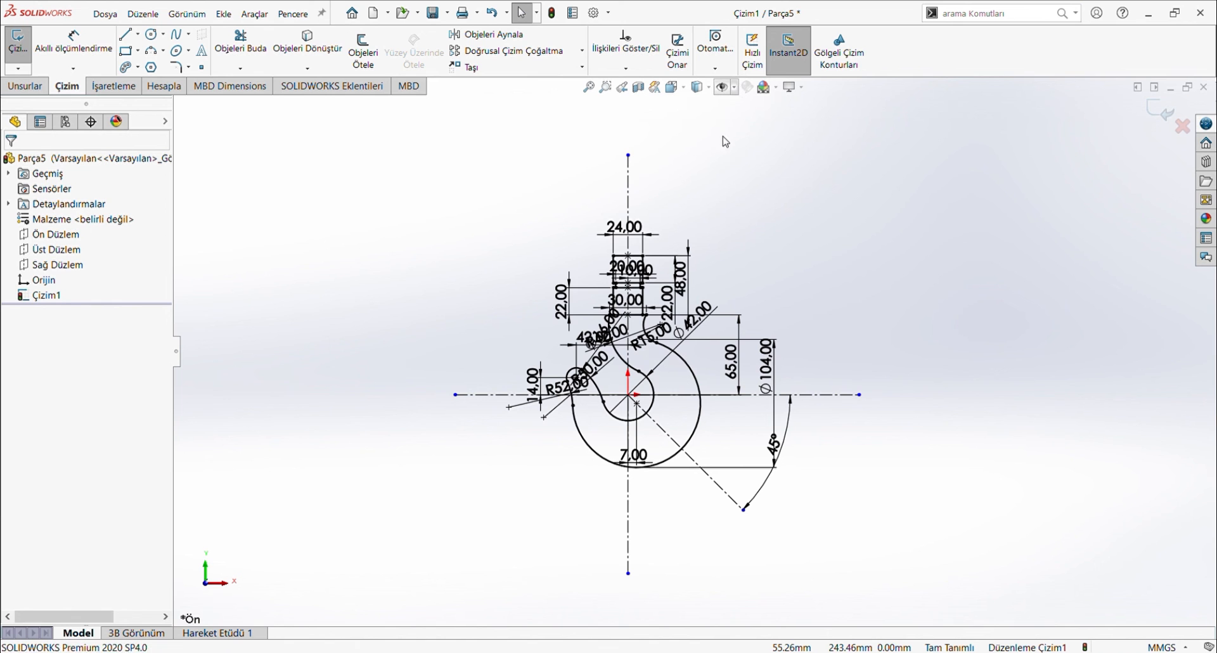
click(722, 211)
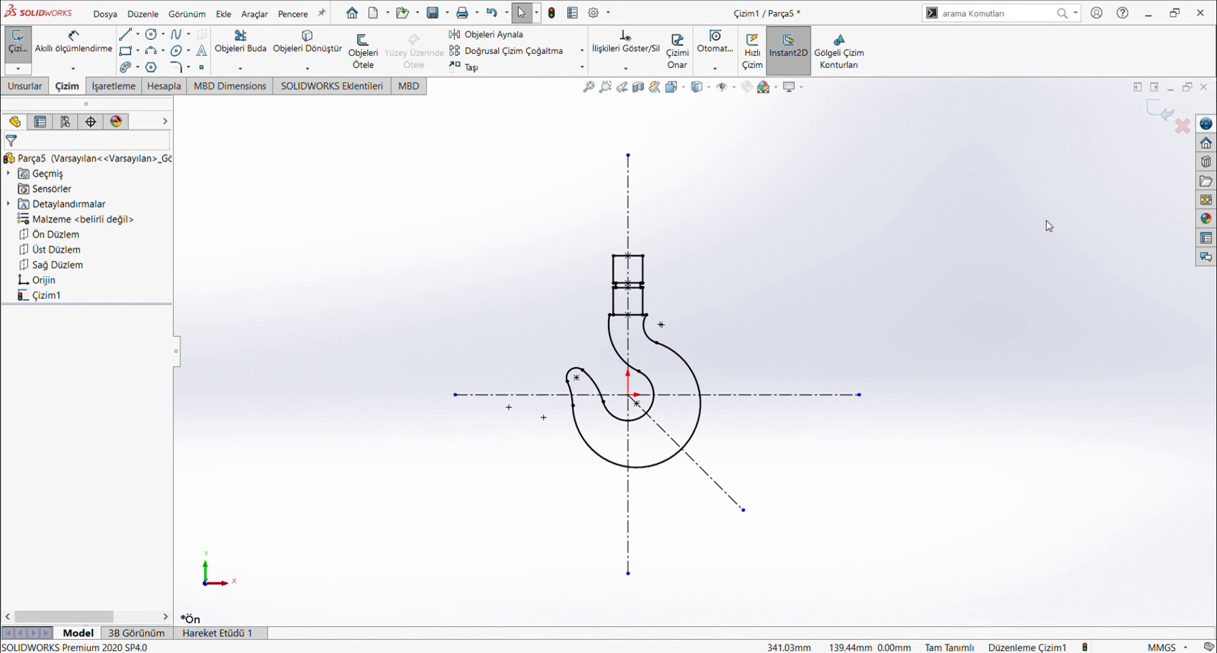